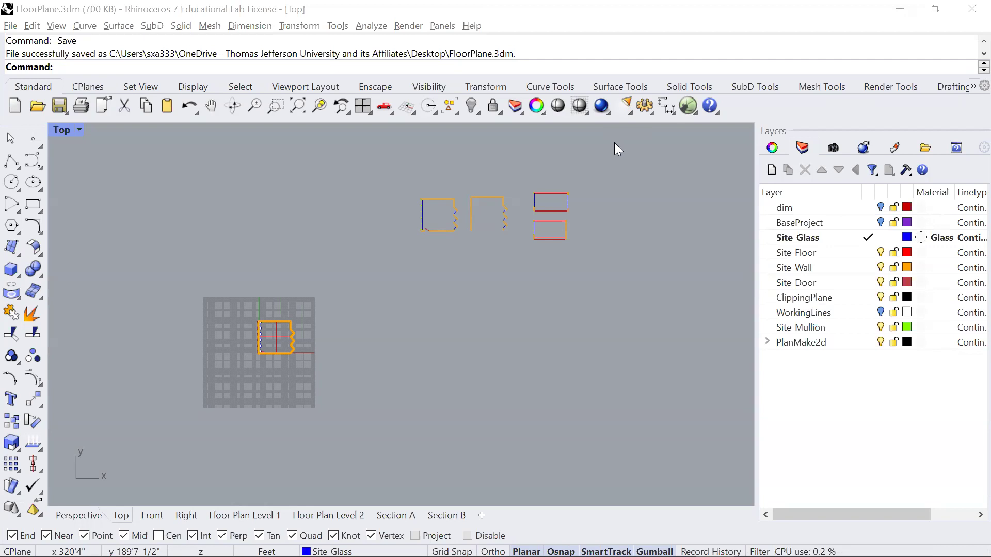
Review the drawings in the Top view and in the Floor Plan Level 1, Floor Plan Level 2, Section A and Section B layouts
left_click_drag(585, 287, 547, 315)
scroll(357, 334, "up", 4)
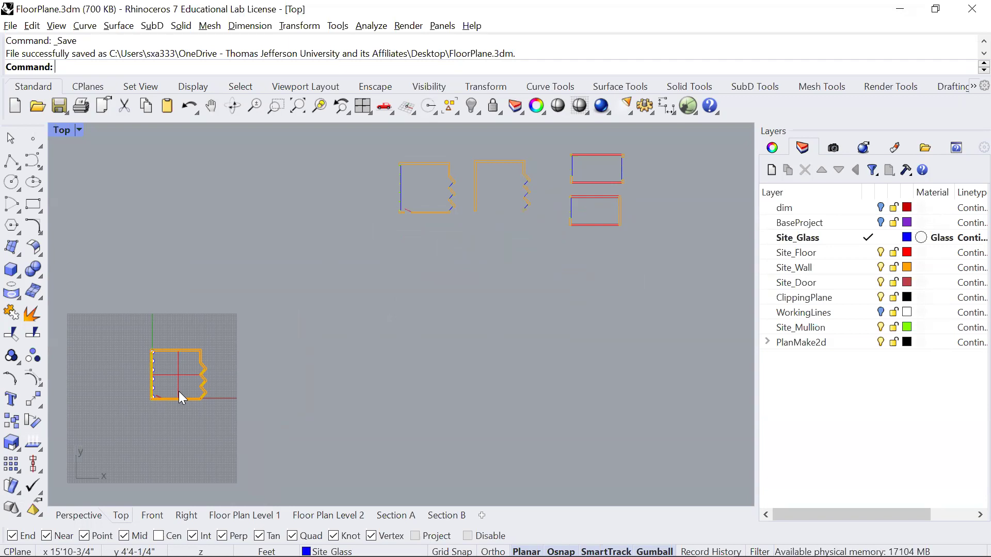
left_click(243, 516)
left_click(319, 520)
left_click(395, 518)
left_click(443, 518)
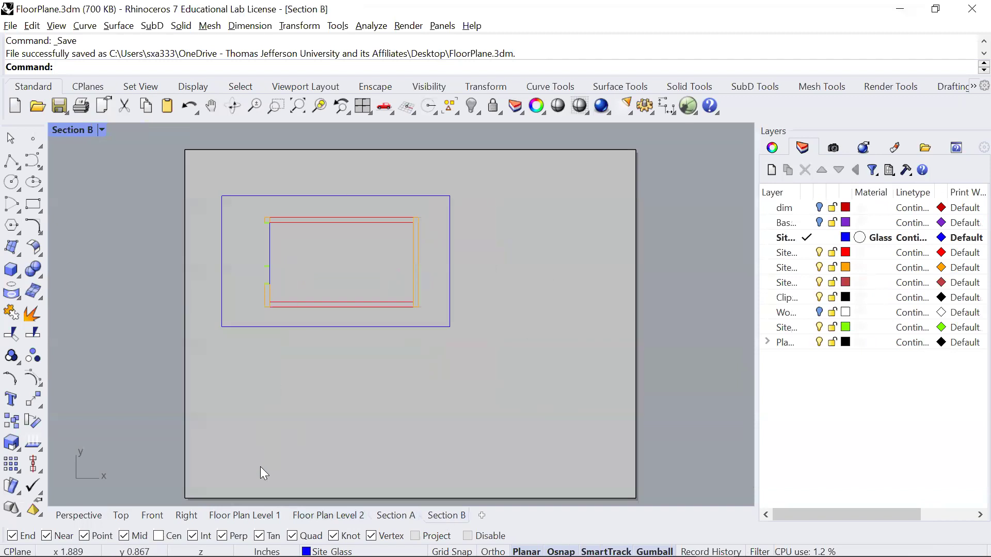
left_click(244, 515)
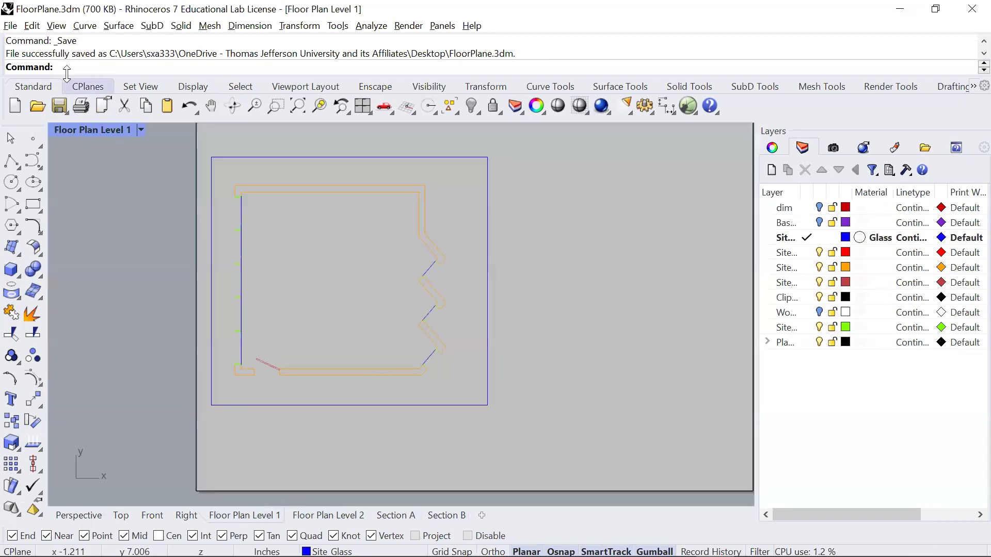
left_click(11, 25)
left_click(47, 141)
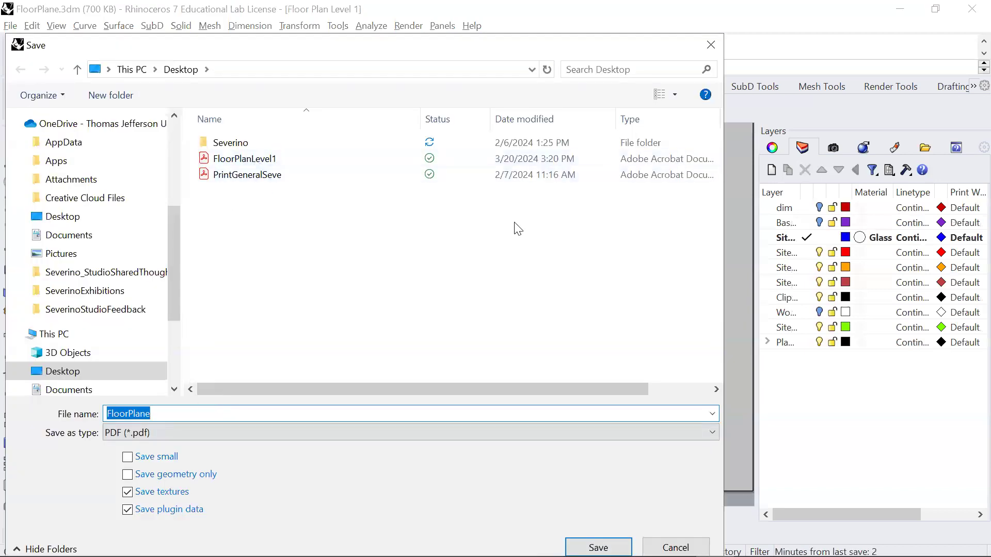
left_click(676, 529)
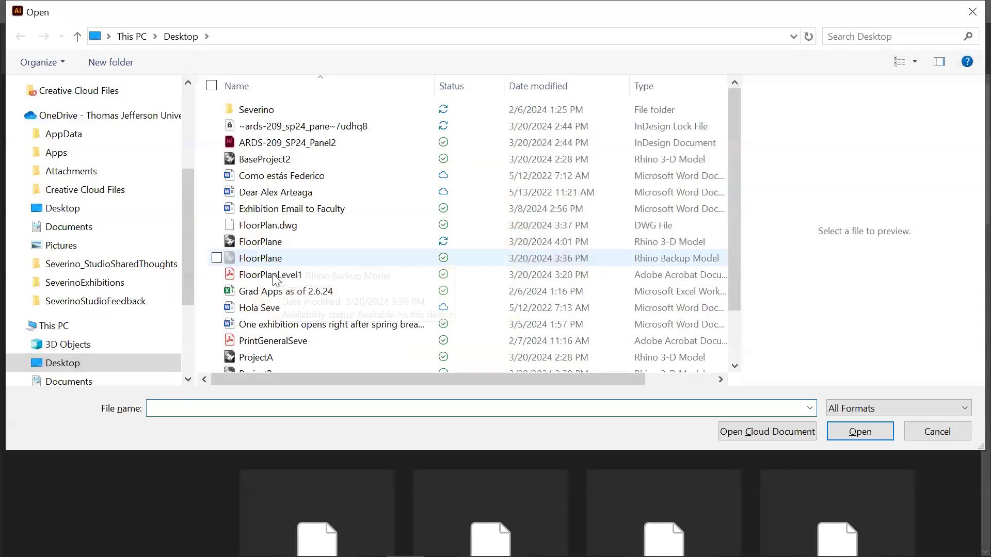
Open FloorPlanLevel1.pdf from the Desktop in Illustrator and check how the floor plan linework is grouped
left_click(273, 273)
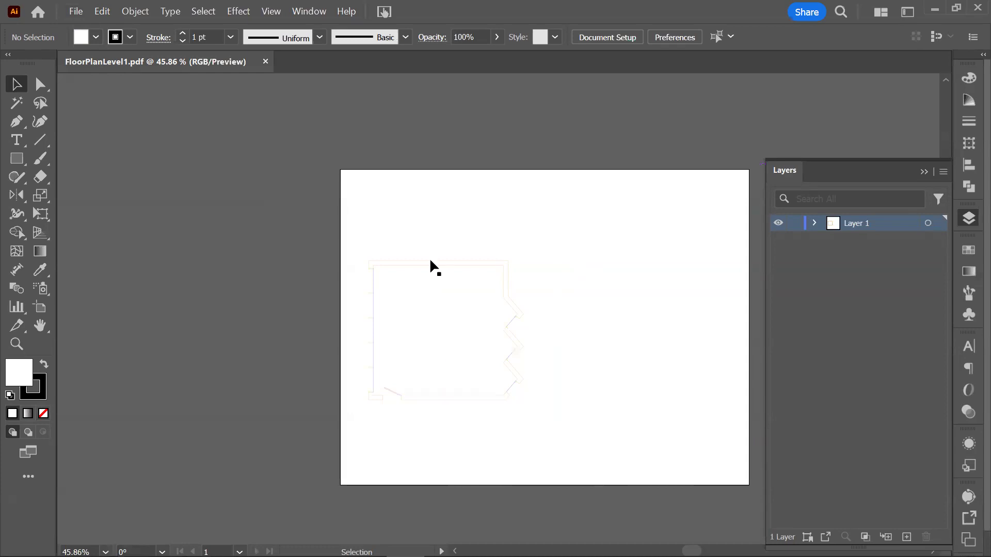
left_click_drag(351, 233, 592, 469)
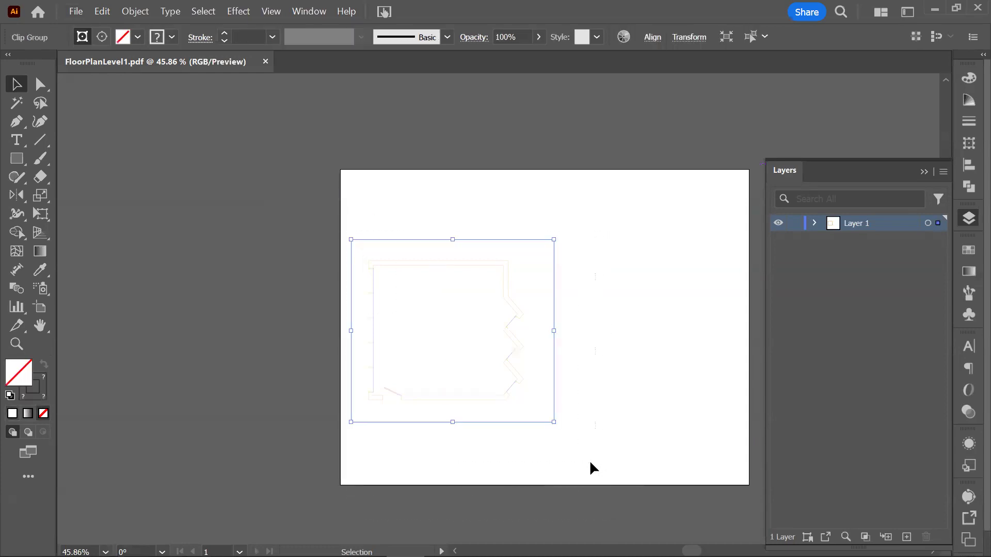
left_click(614, 402)
left_click(516, 310)
left_click(568, 360)
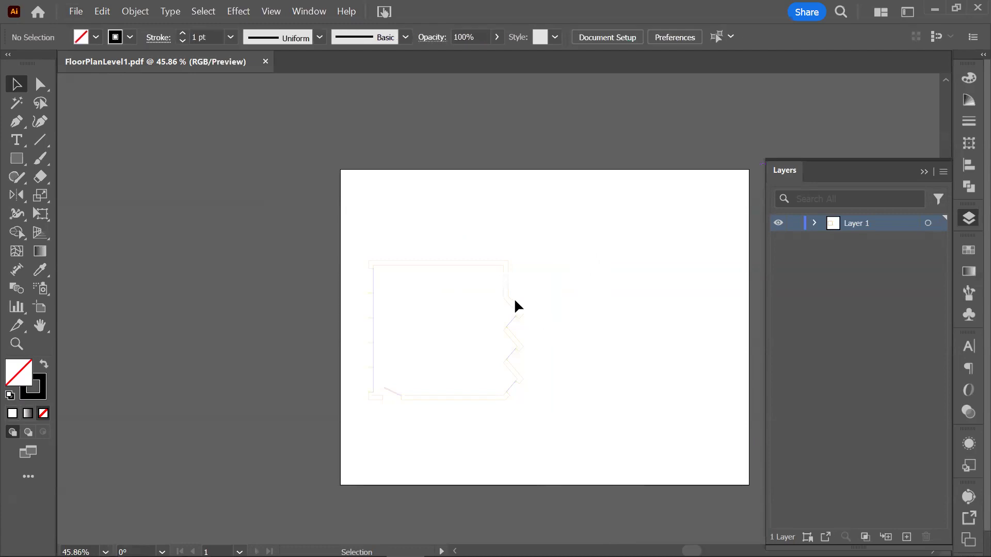
Check the contents of Layer 1 and close FloorPlanLevel1.pdf
left_click(813, 224)
left_click(816, 224)
left_click(265, 62)
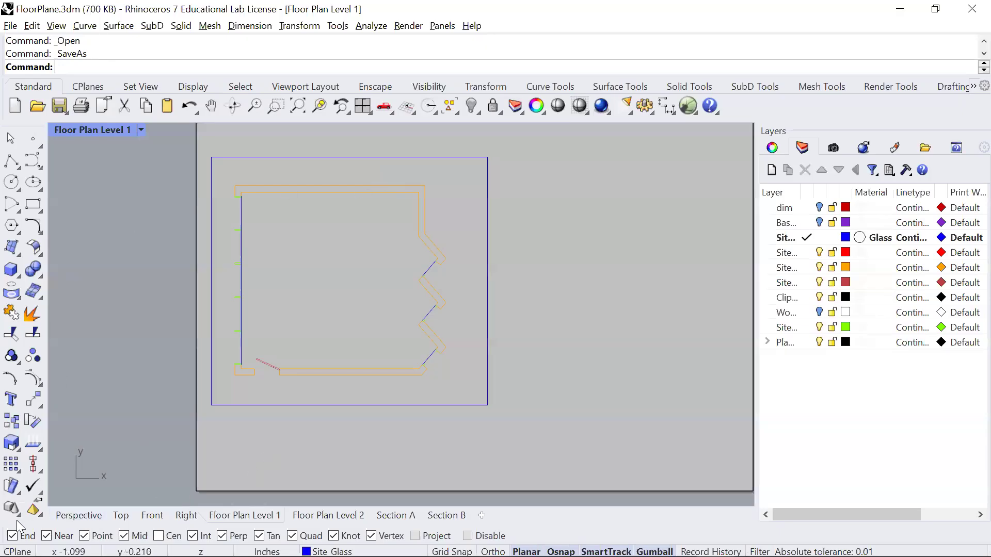
Return to the Top view in Rhinoceros and select all the 2D plan and section curves
left_click(121, 515)
scroll(365, 355, "down", 3)
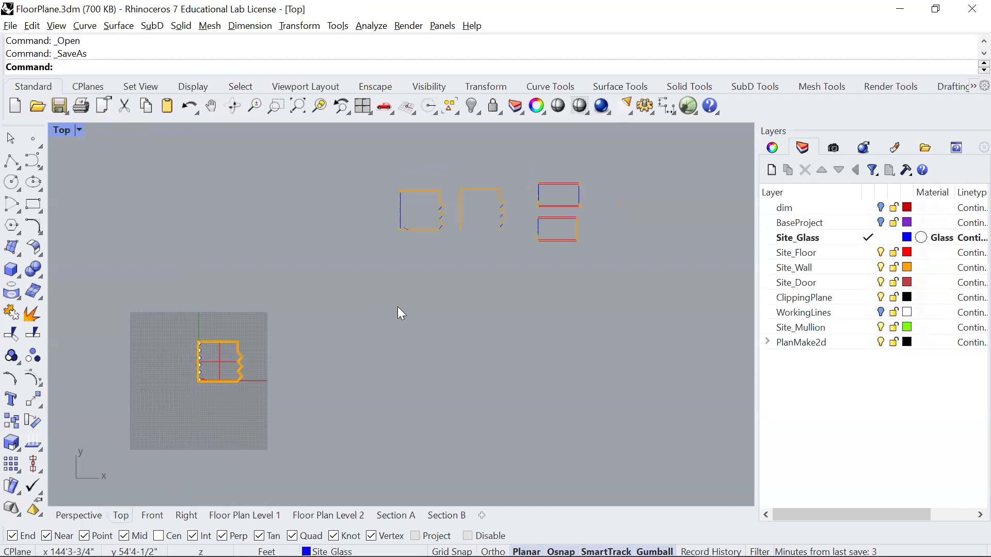
key("ctrl+a")
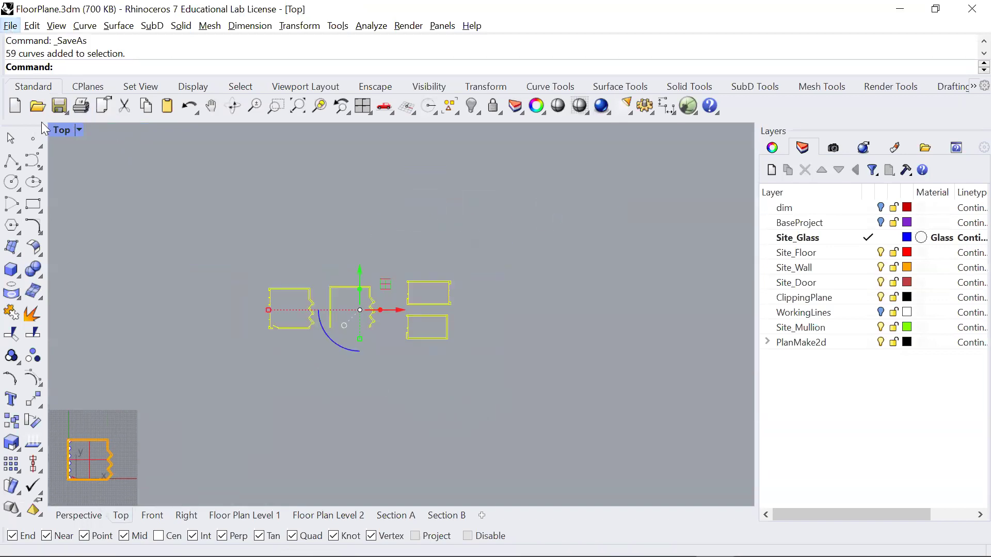
Export the selected curves to the Desktop as an Adobe Illustrator file named DrawingsVis3
left_click(10, 27)
left_click(52, 226)
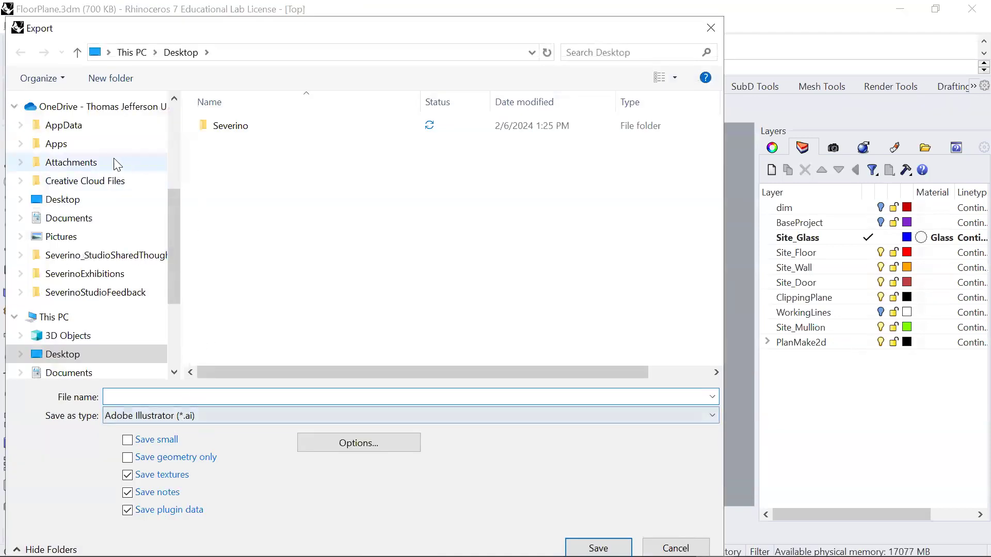
left_click(142, 397)
type("Drawings")
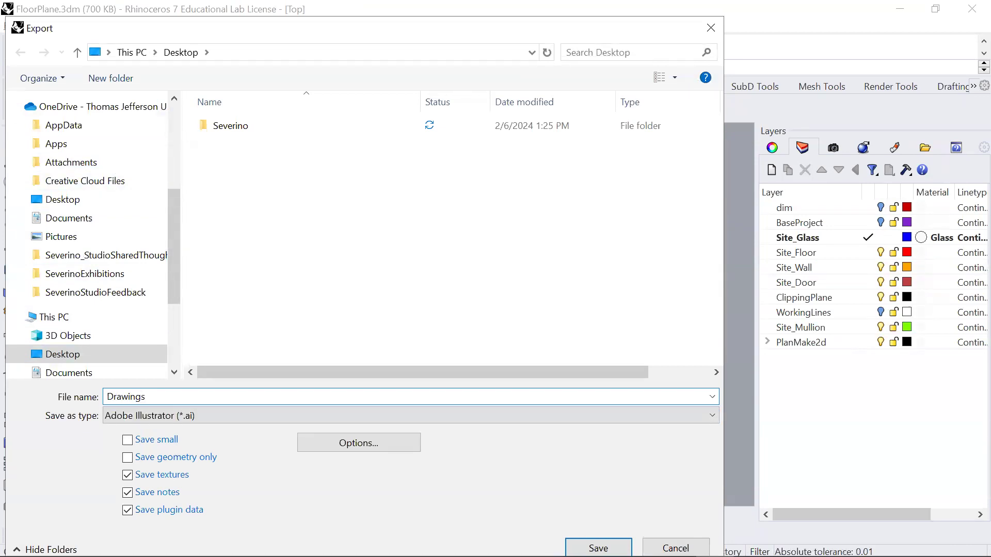
type("Vis3")
key("Return")
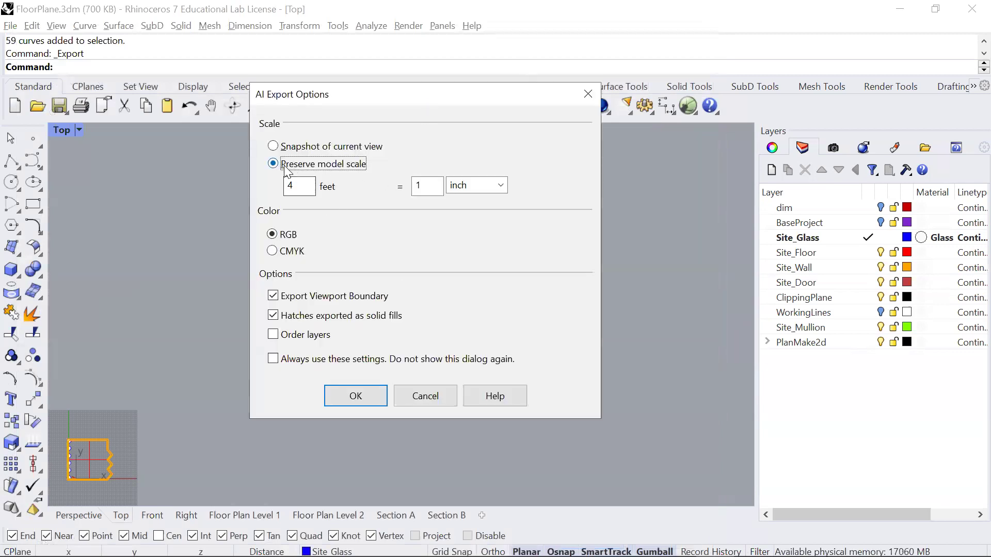
Complete the AI export at a preserved scale of 4 feet = 1 inch, in RGB, without the viewport boundary
left_click(294, 191)
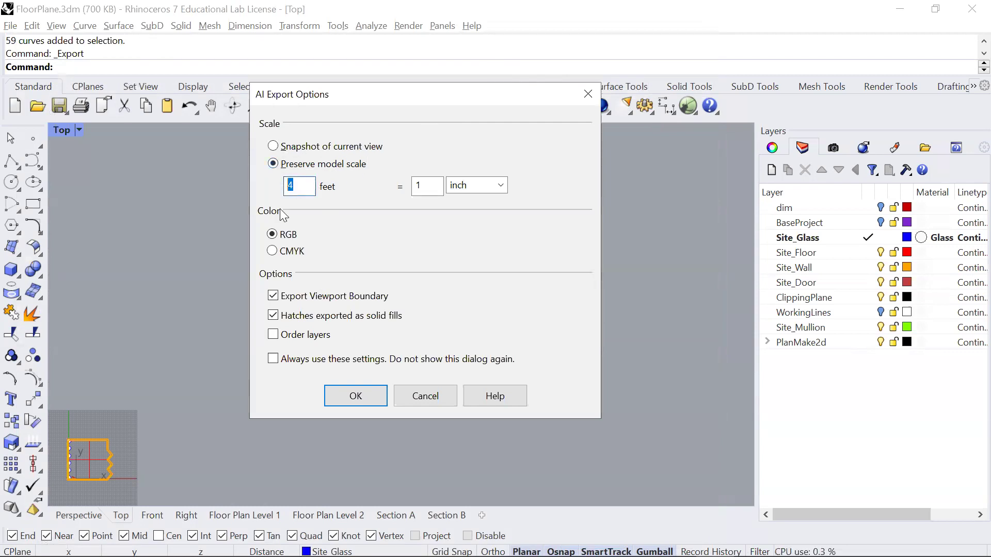
left_click(426, 187)
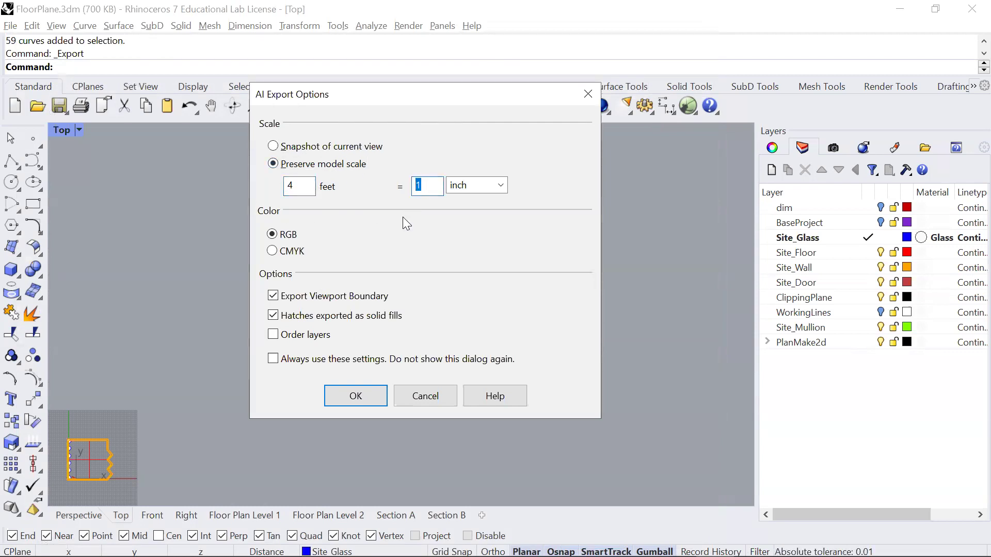
left_click(292, 187)
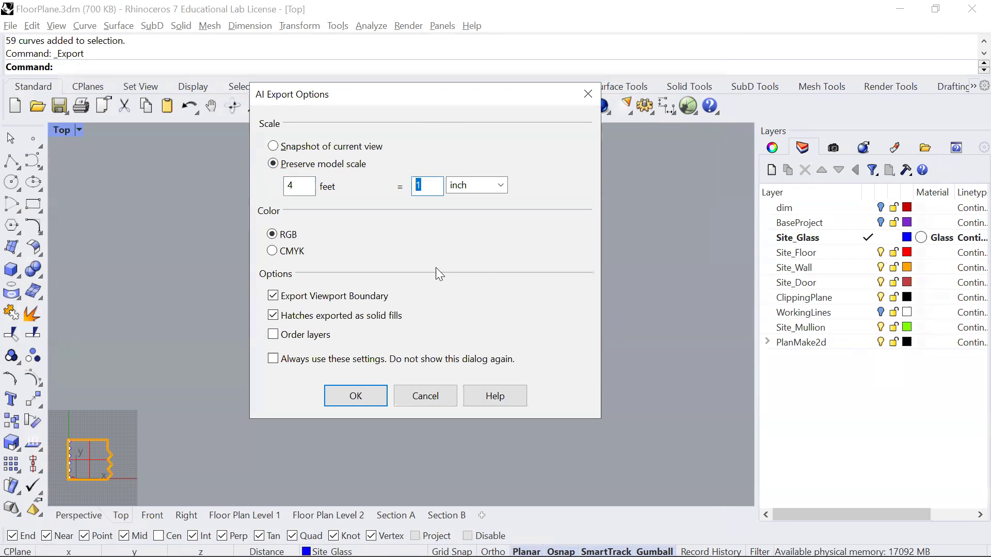
left_click(290, 251)
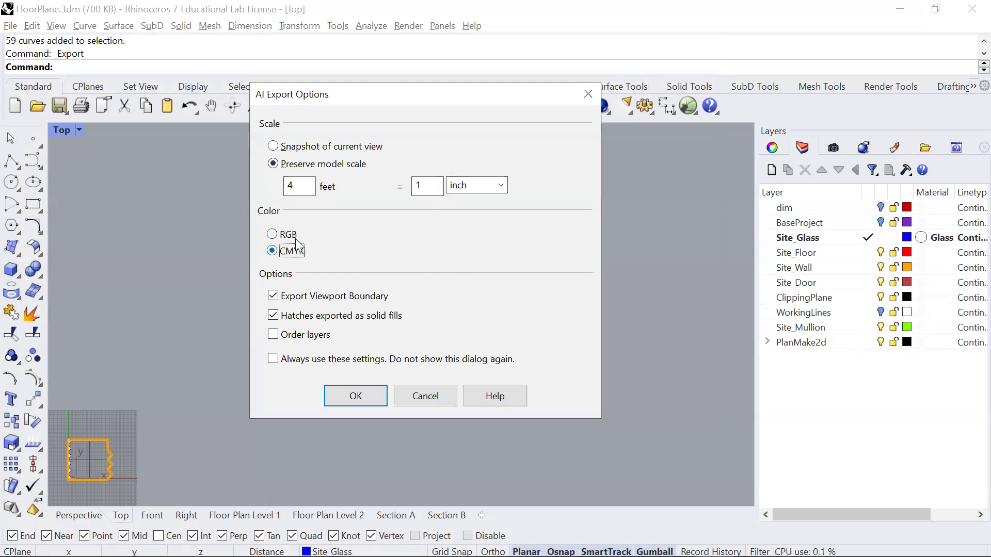
left_click(272, 234)
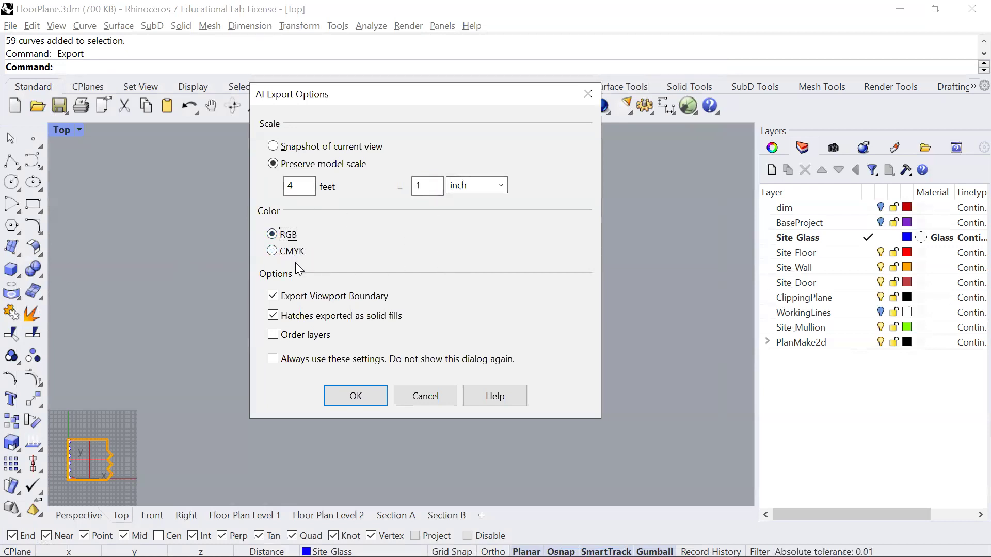
left_click(273, 296)
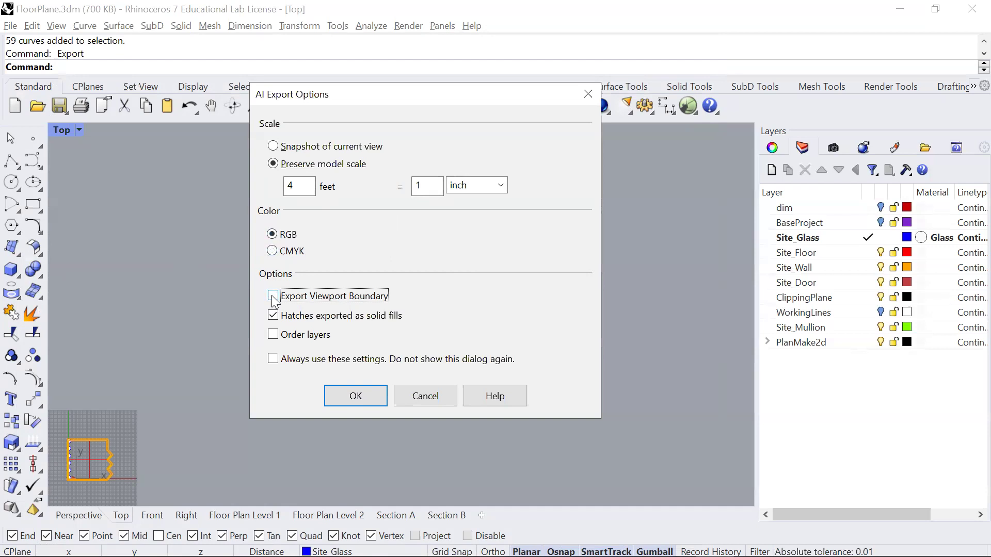
left_click(366, 398)
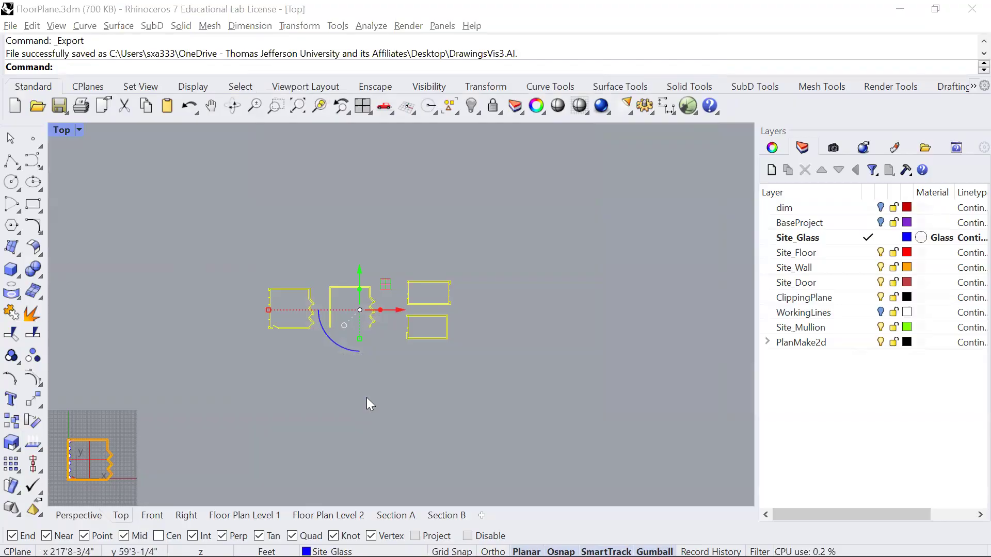
Switch to Illustrator and open the exported DrawingsVis3 file from the Desktop
key("alt+Tab")
key("ctrl+o")
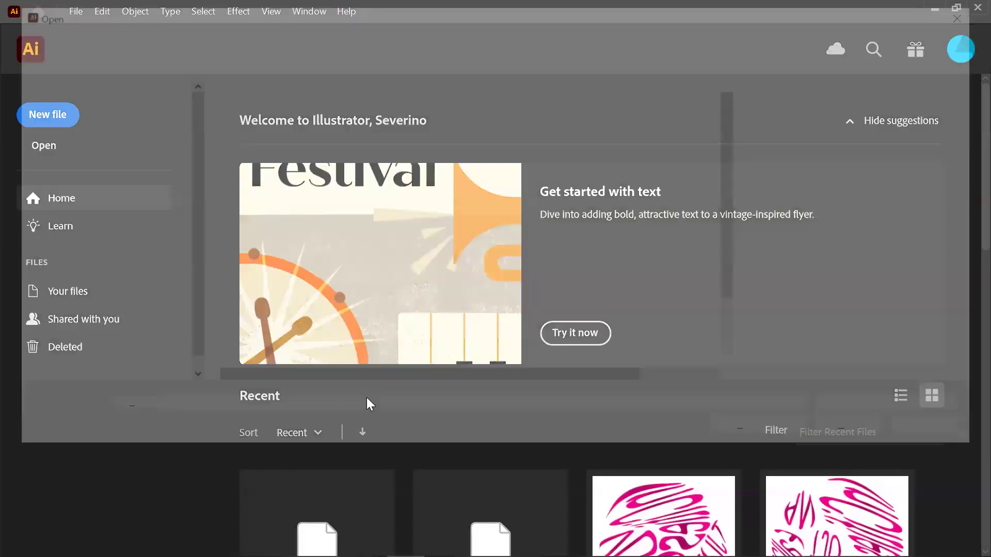
left_click(272, 209)
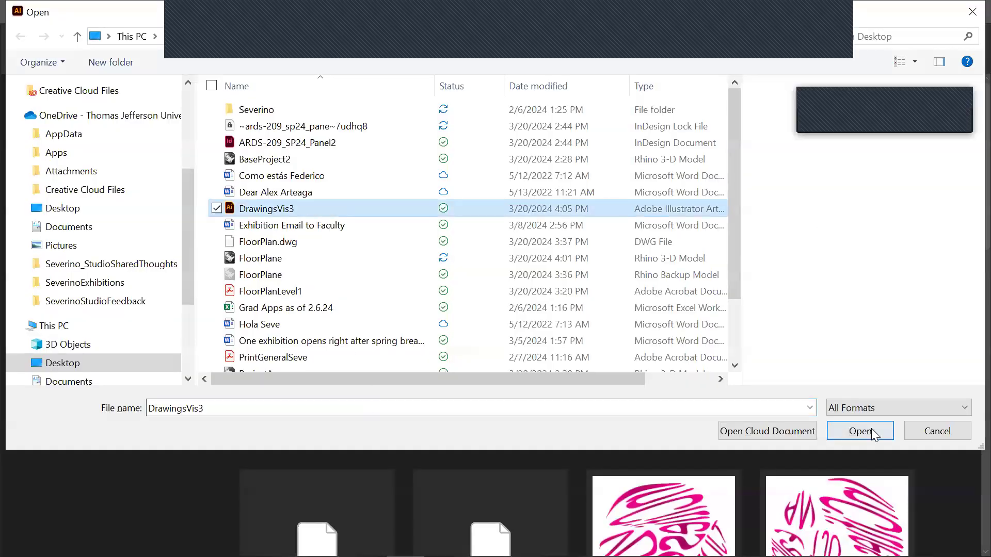
left_click(869, 429)
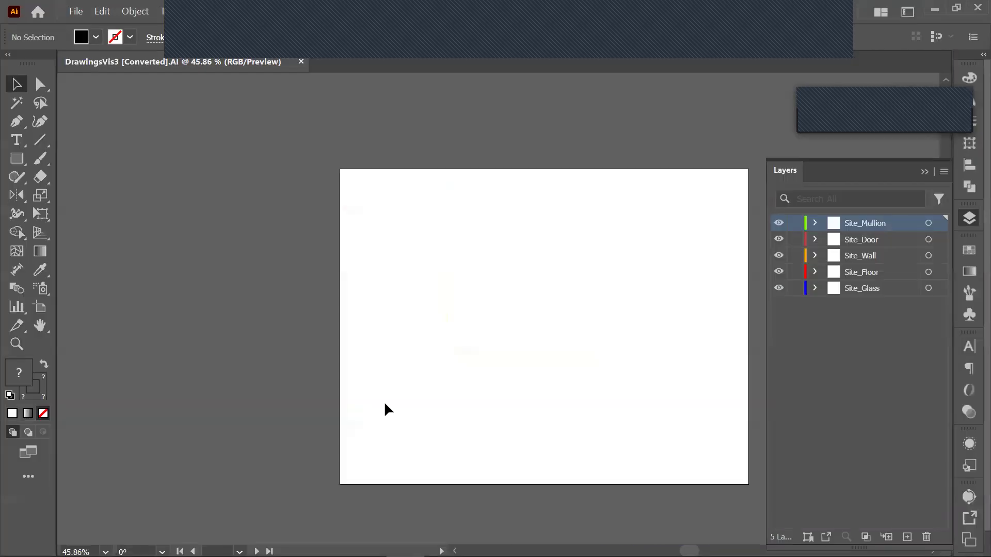
Locate the imported drawings relative to the artboard and inspect the artboard's lower-left corner
key("z")
scroll(459, 382, "down", 7)
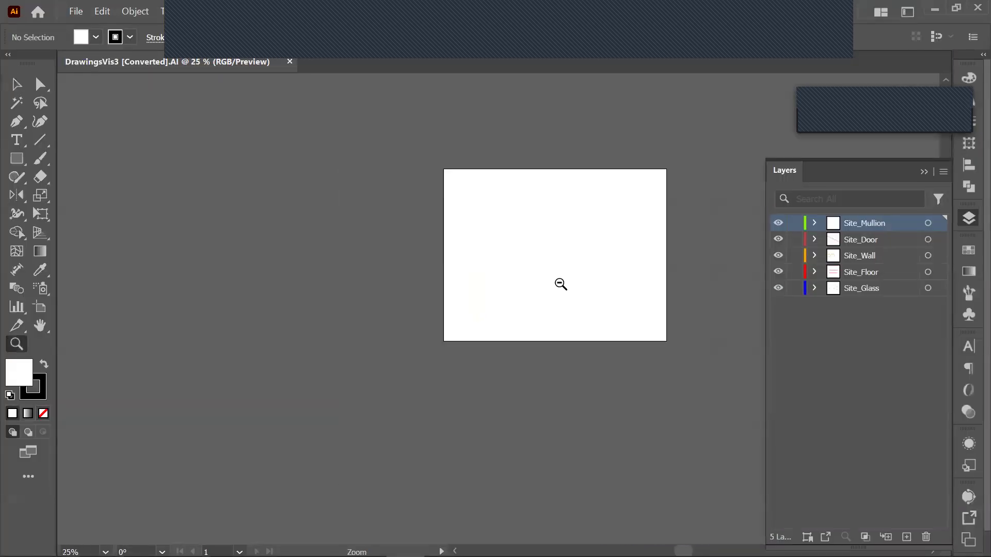
scroll(566, 332, "down", 1)
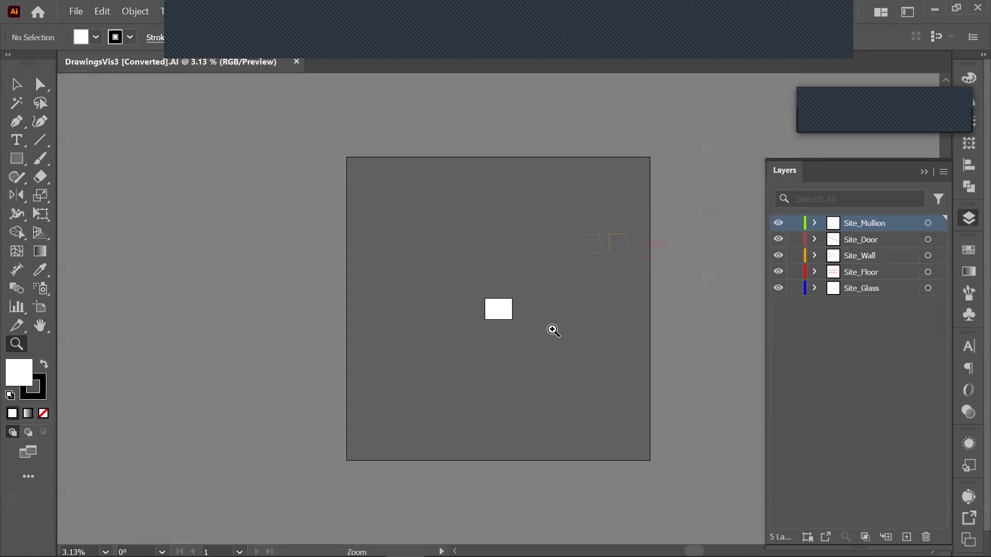
key("v")
key("ctrl+a")
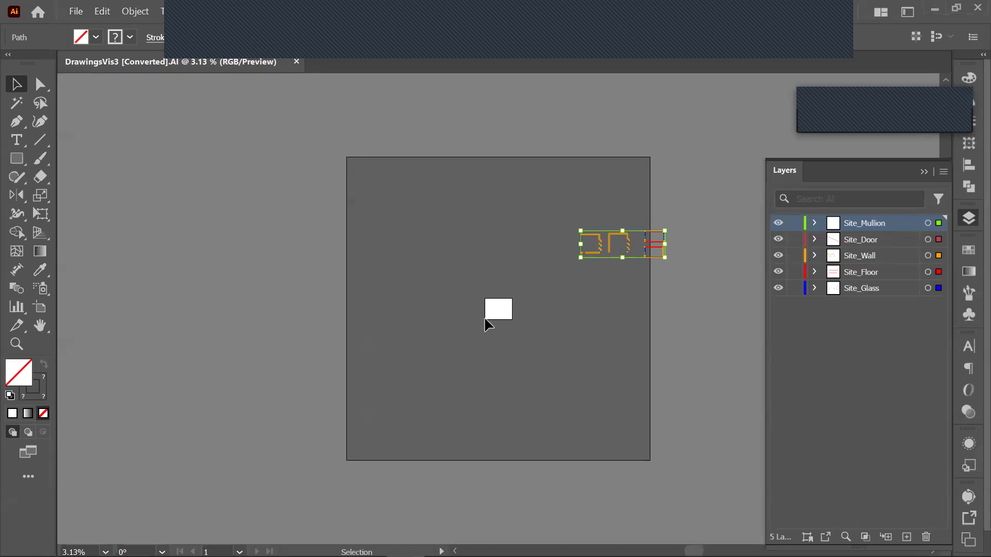
left_click(491, 347)
key("z")
left_click_drag(482, 307, 490, 332)
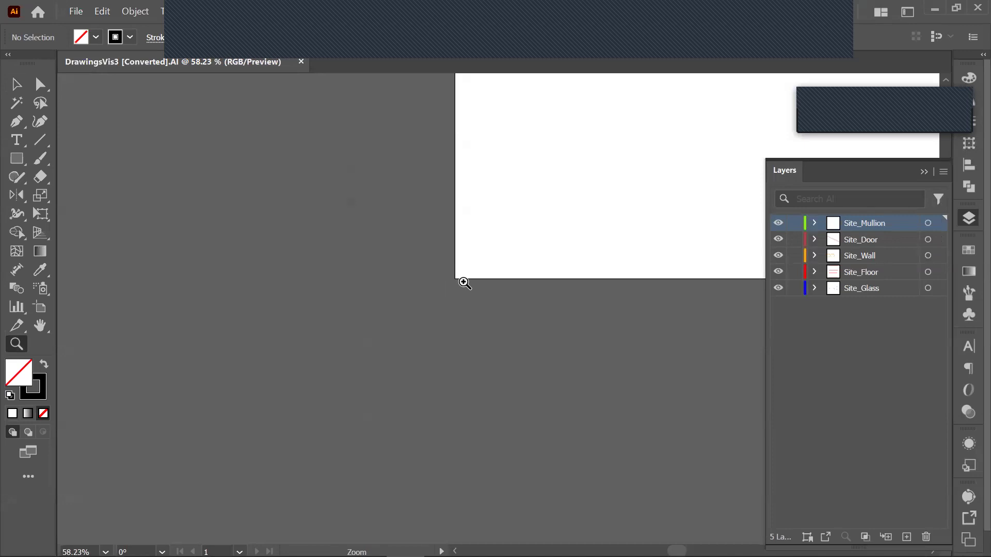
Switch to Rhinoceros and examine how far the selected drawings lie from the origin in the Top view
key("alt+Tab")
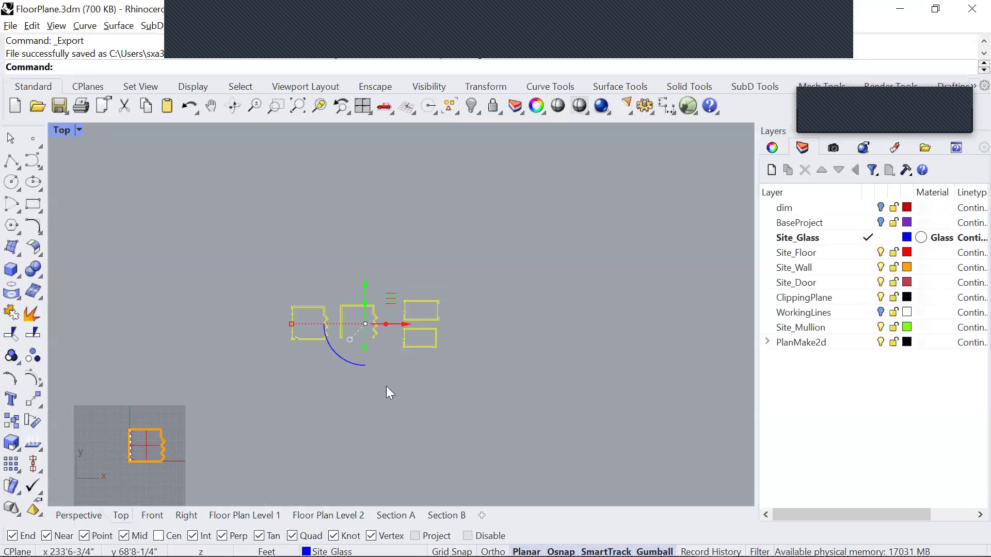
scroll(388, 385, "down", 4)
left_click_drag(388, 384, 449, 333)
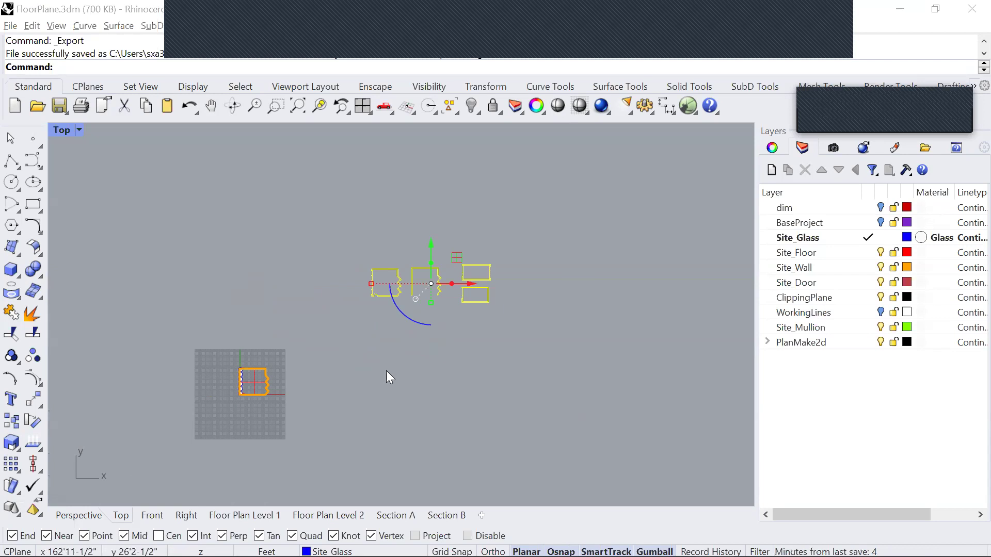
Switch back to Illustrator, compare the drawings' placement with the artboard, and close the DrawingsVis3 file
key("alt+Tab")
left_click(539, 306, "alt")
left_click(548, 242, "alt")
left_click(548, 241, "alt")
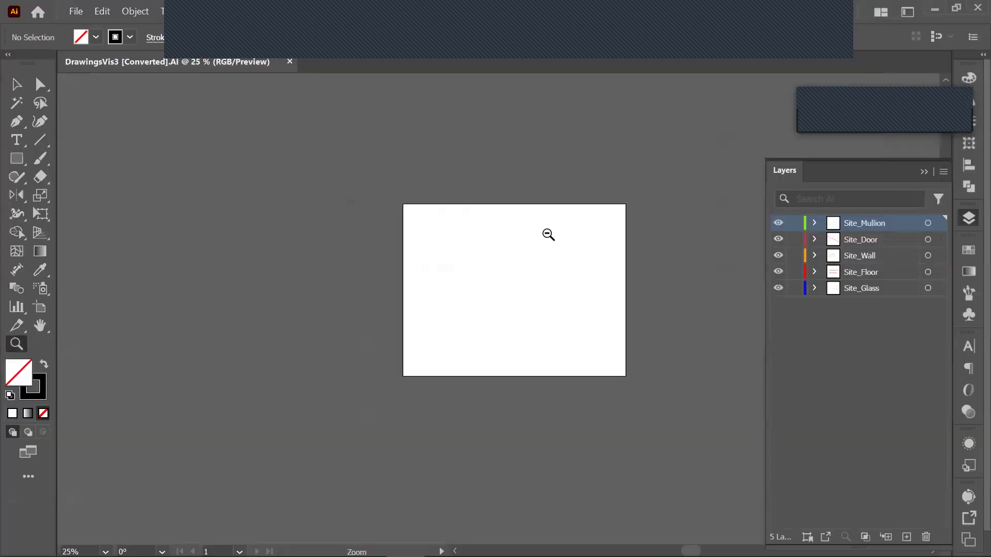
left_click(548, 235, "alt")
left_click(548, 235, "alt")
left_click(549, 234, "alt")
left_click(620, 336, "alt")
left_click(621, 335, "alt")
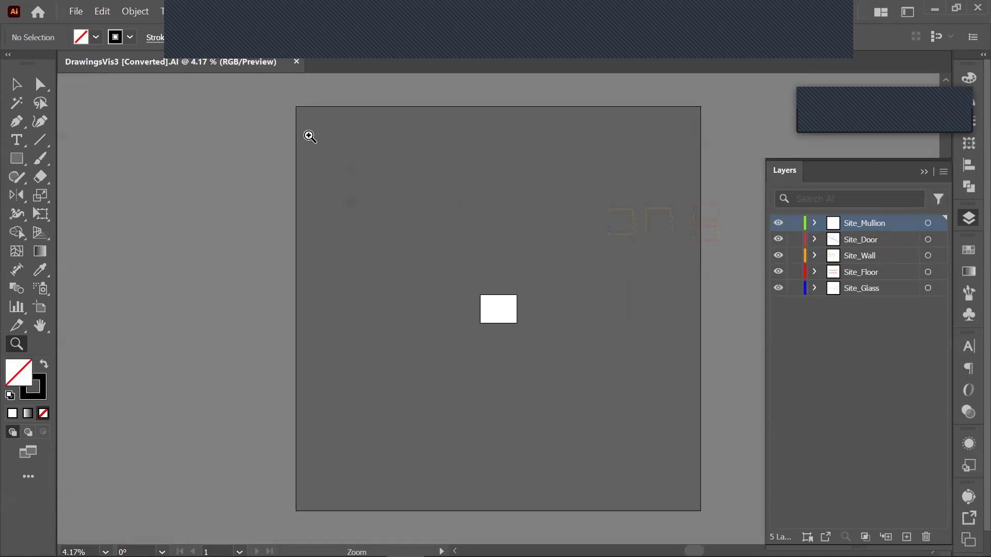
left_click(296, 61)
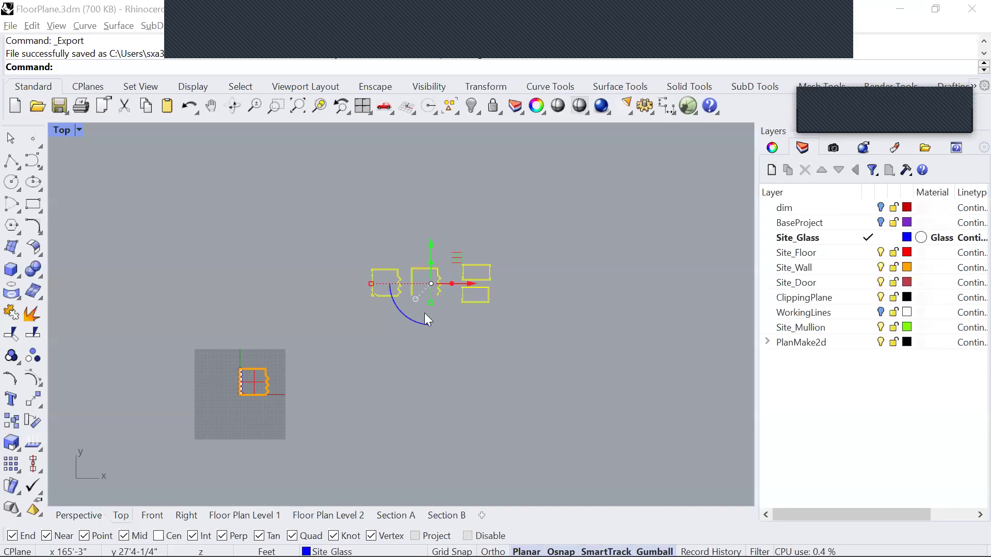
In Rhinoceros, move the selected plan and section drawings onto the construction grid around the origin
left_click_drag(454, 256, 285, 356)
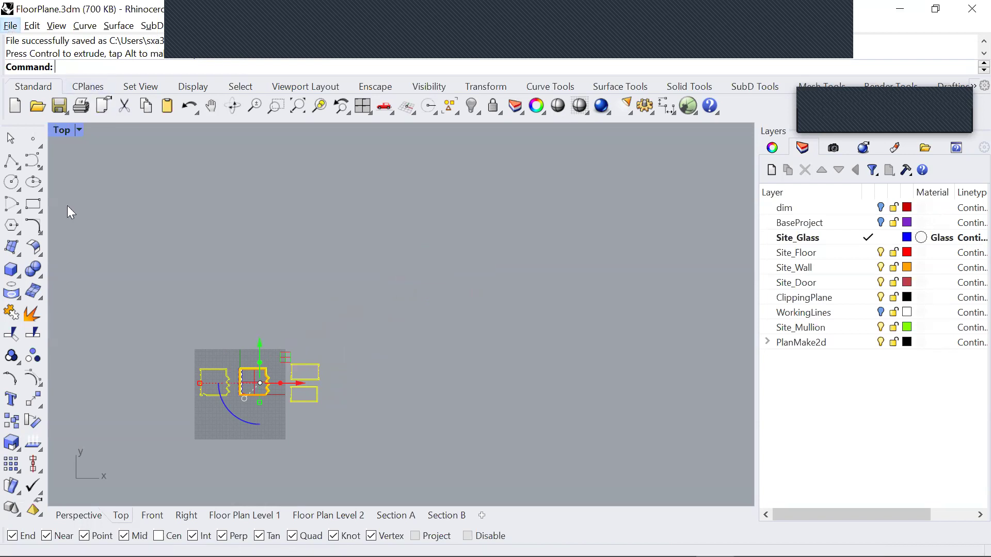
Export the selected drawings over the DrawingsVis3 Illustrator file, preserving model scale at 4 feet = 1 inch
left_click(10, 26)
left_click(66, 223)
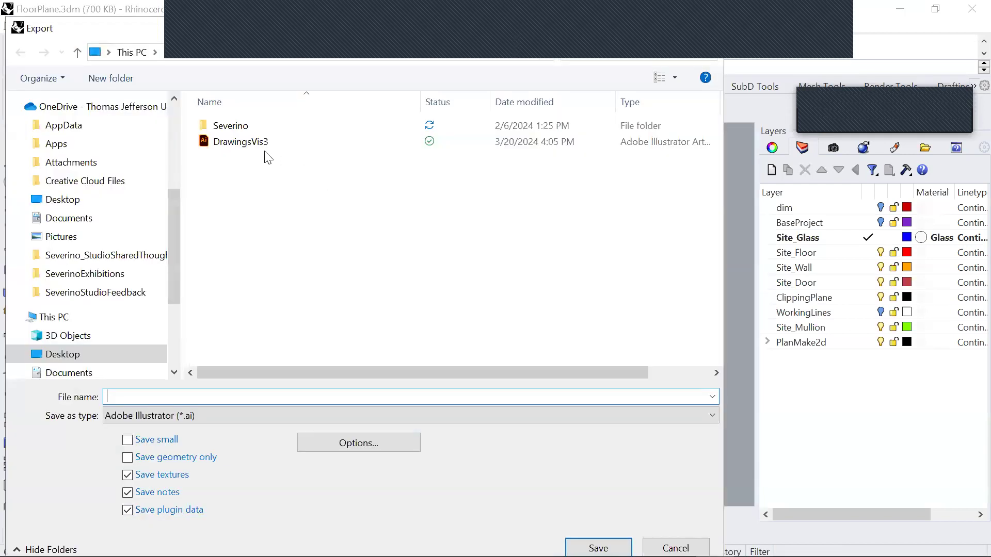
left_click(598, 548)
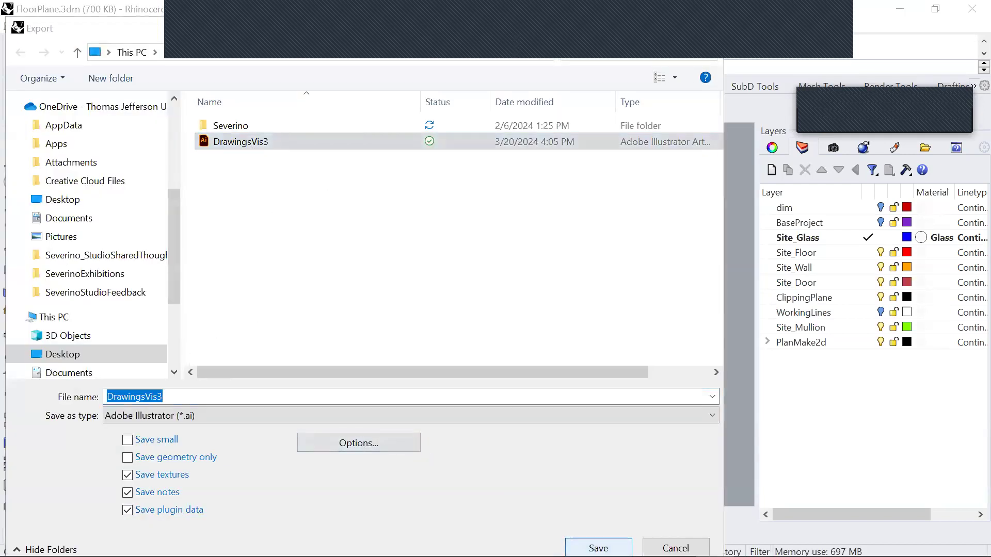
left_click(359, 338)
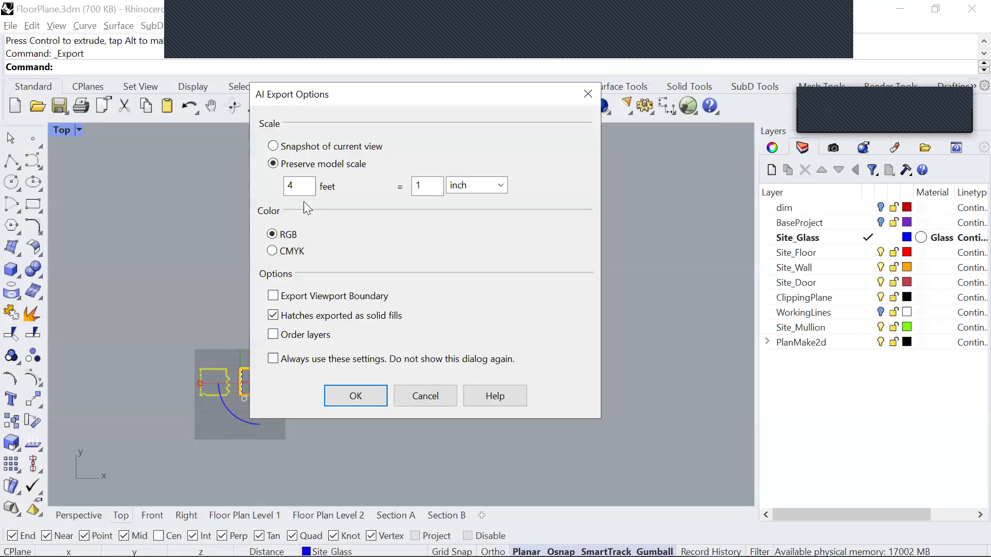
left_click(369, 390)
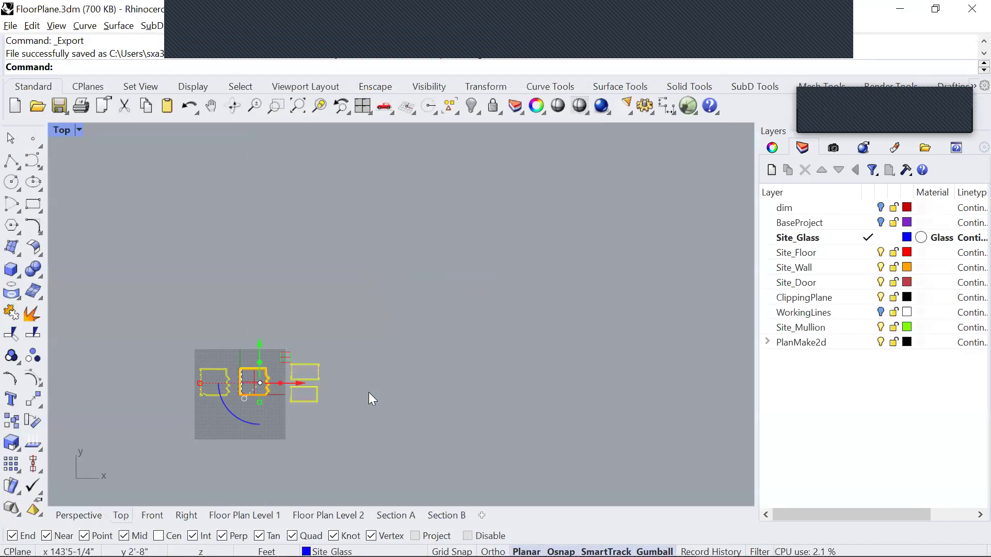
Move the selected plan and section drawings off the construction grid, up and away from the model, and deselect them
left_click_drag(290, 355, 453, 256)
left_click_drag(502, 188, 501, 188)
left_click(487, 336)
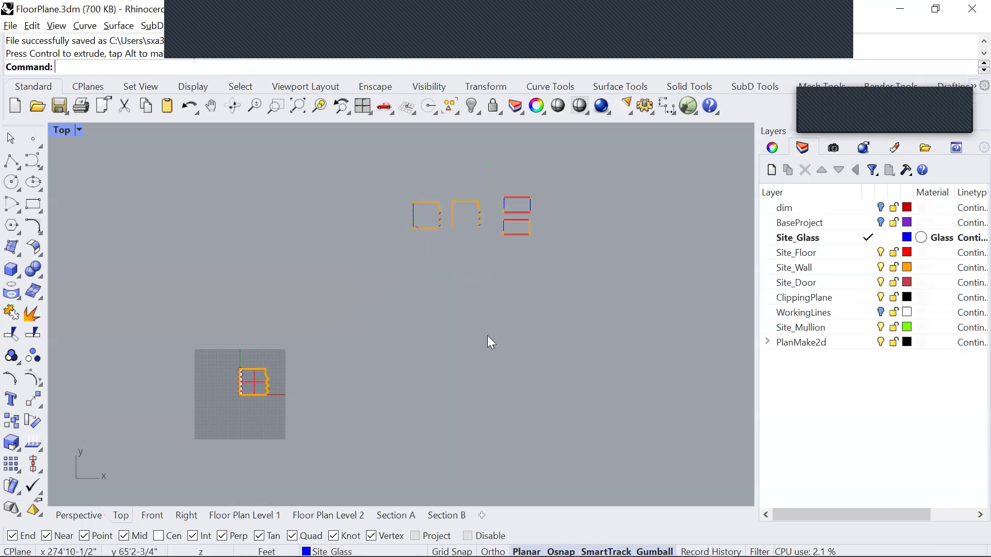
Switch to Illustrator, open DrawingsVis3, and examine the size and placement of all the drawings against the artboard
key("alt+Tab")
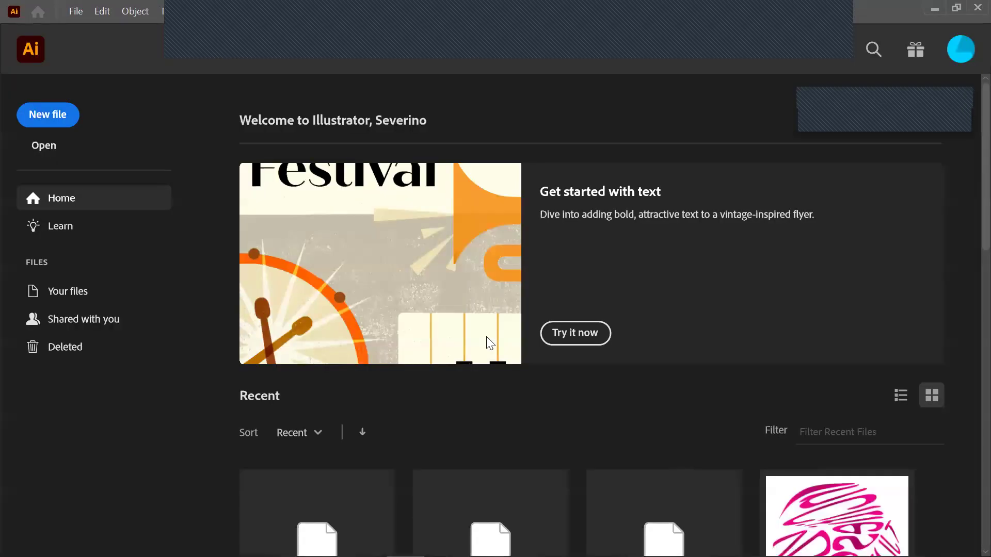
key("ctrl+o")
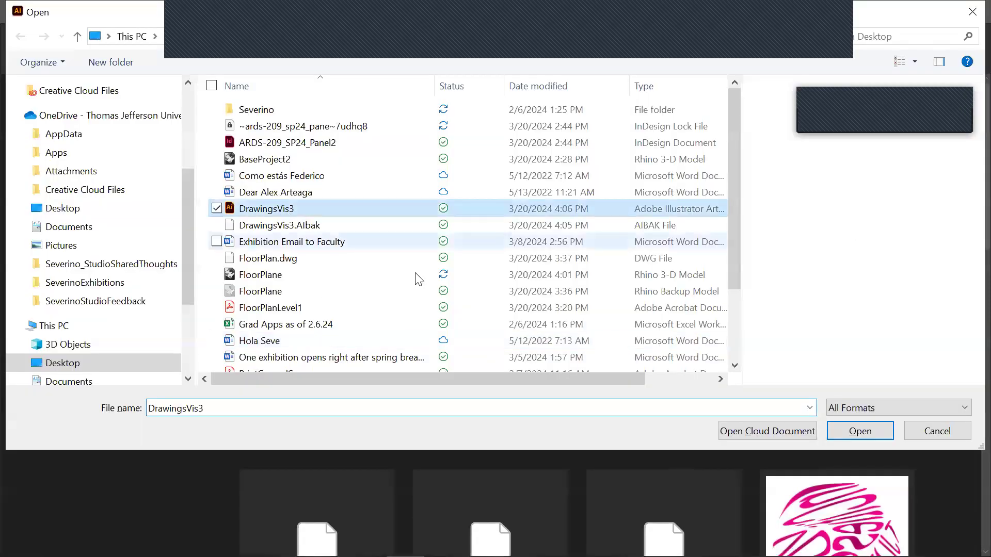
left_click(859, 430)
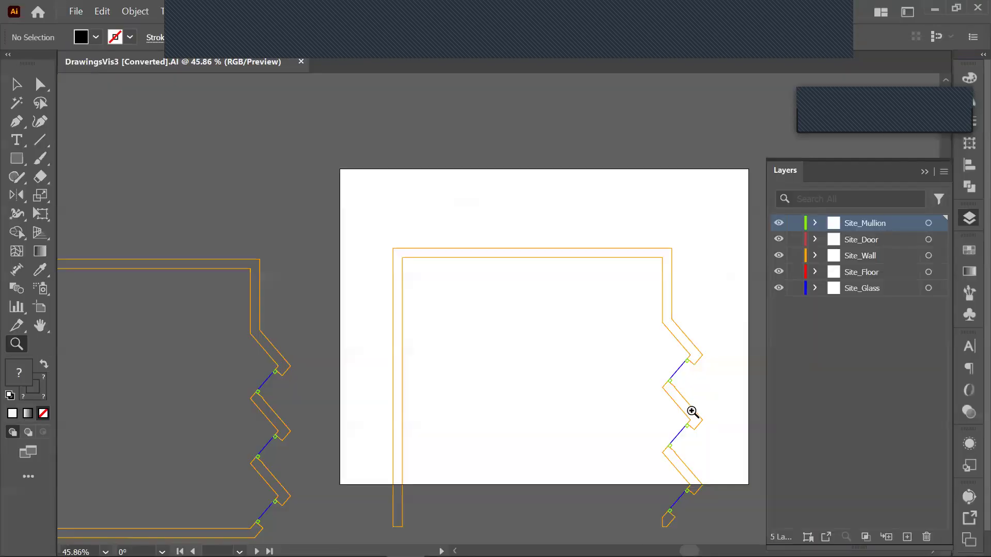
left_click(558, 369, "alt")
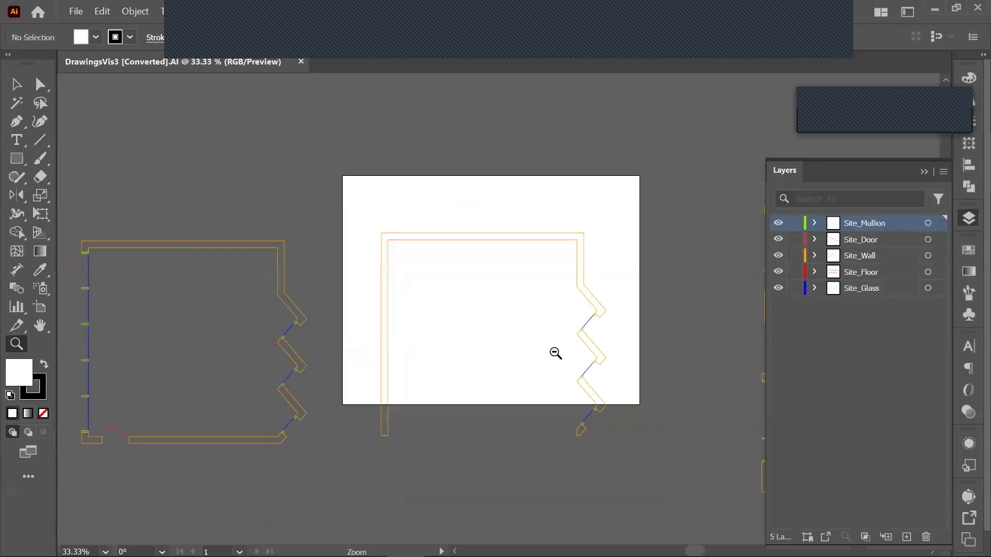
left_click(554, 354, "alt")
left_click(553, 352, "alt")
left_click(553, 352, "alt")
key("v")
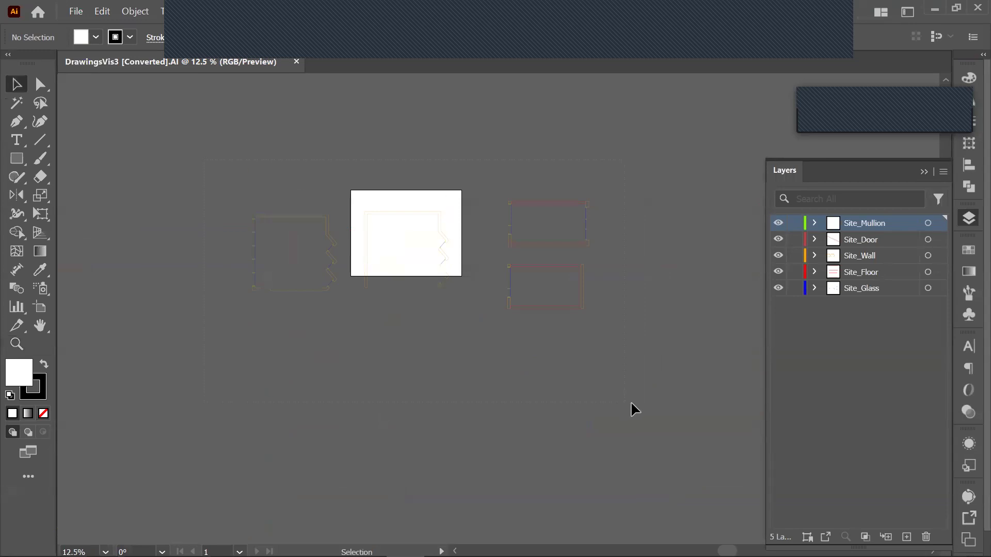
Try repositioning all the drawings over the artboard, and close DrawingsVis3 without saving
left_click_drag(624, 402, 622, 400)
left_click_drag(441, 229, 447, 212)
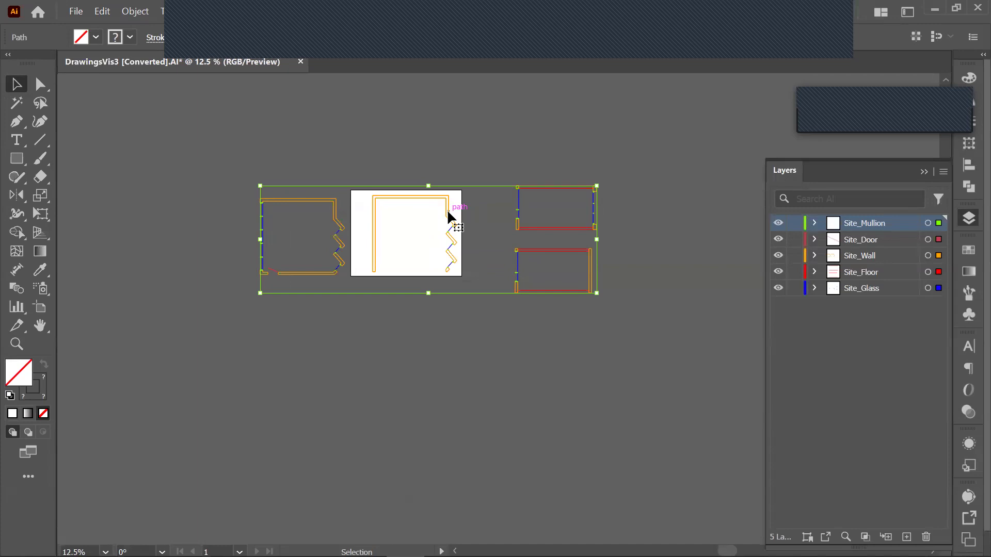
left_click(300, 62)
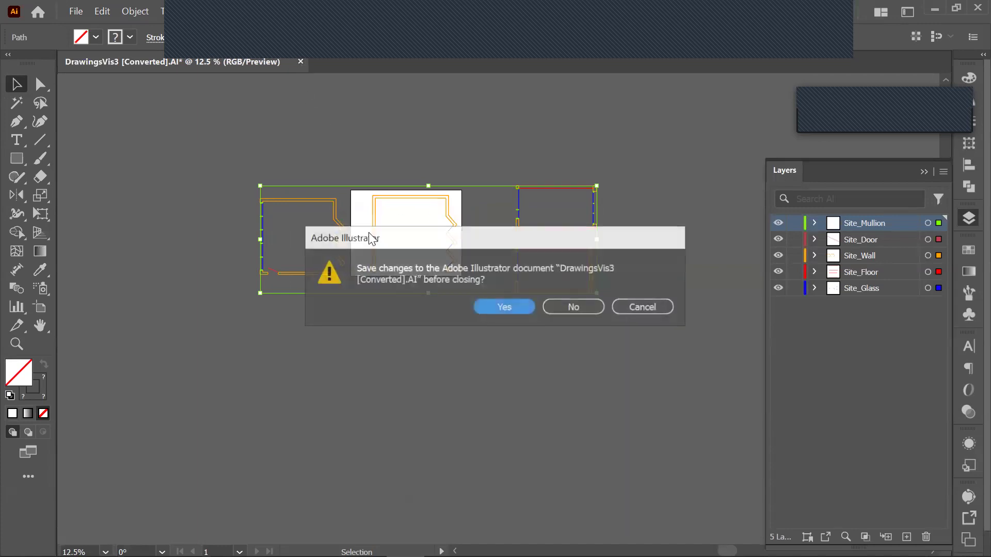
left_click(581, 309)
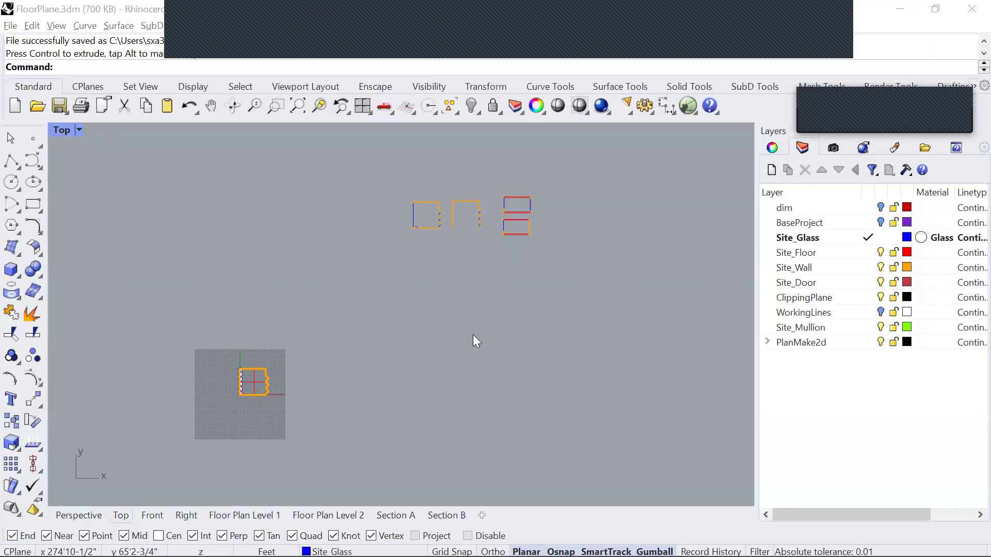
In Rhinoceros, select all the plan and section drawings and move them back onto the construction grid around the origin
left_click_drag(407, 177, 543, 255)
left_click_drag(499, 185, 286, 356)
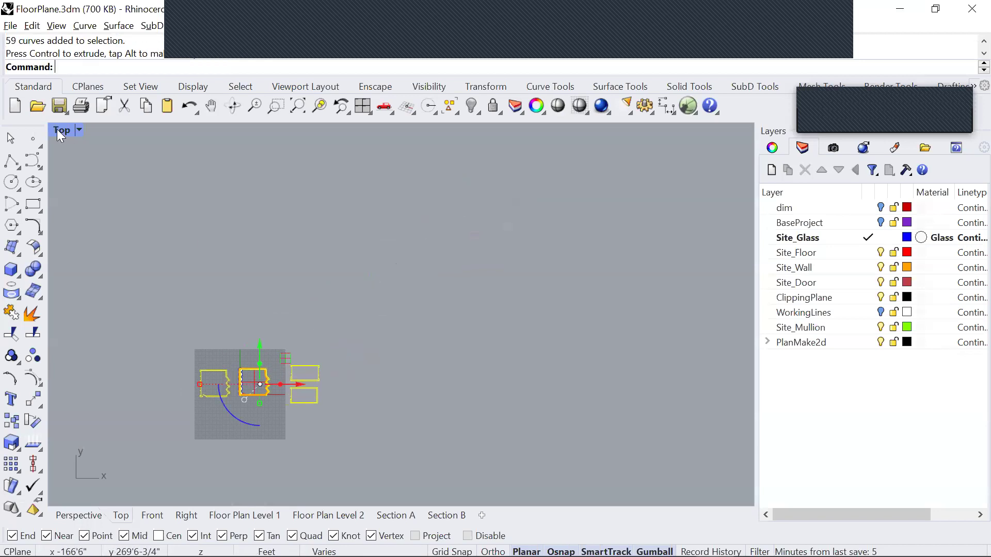
Export the selected drawings as an Adobe Illustrator file named DrawingsVis3_1q on the Desktop
left_click(10, 26)
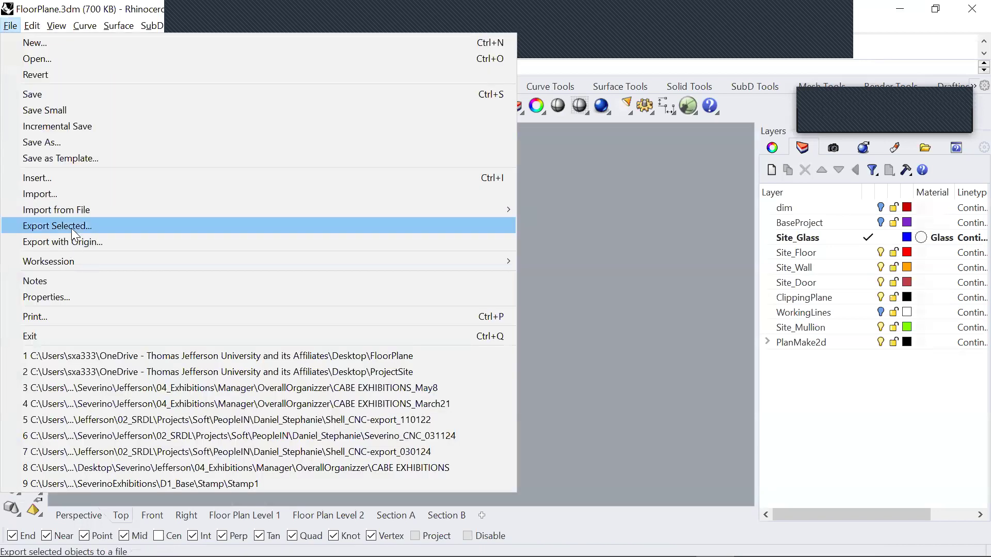
left_click(71, 228)
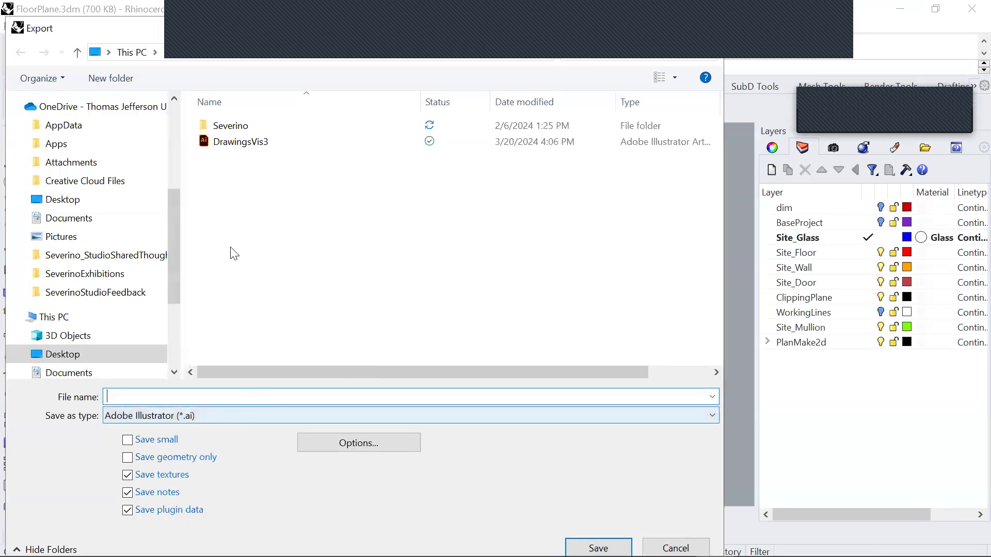
left_click(239, 142)
left_click(214, 395)
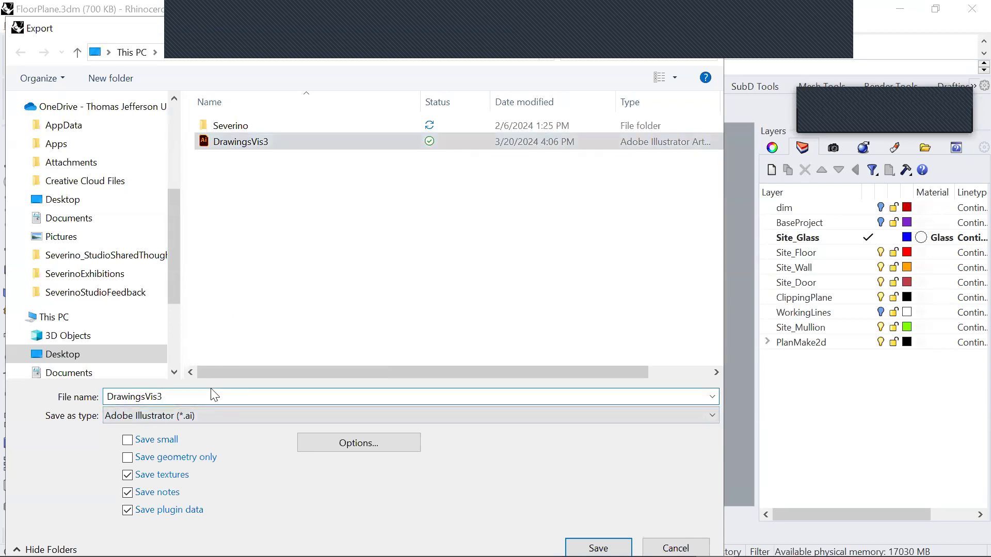
type("_1/")
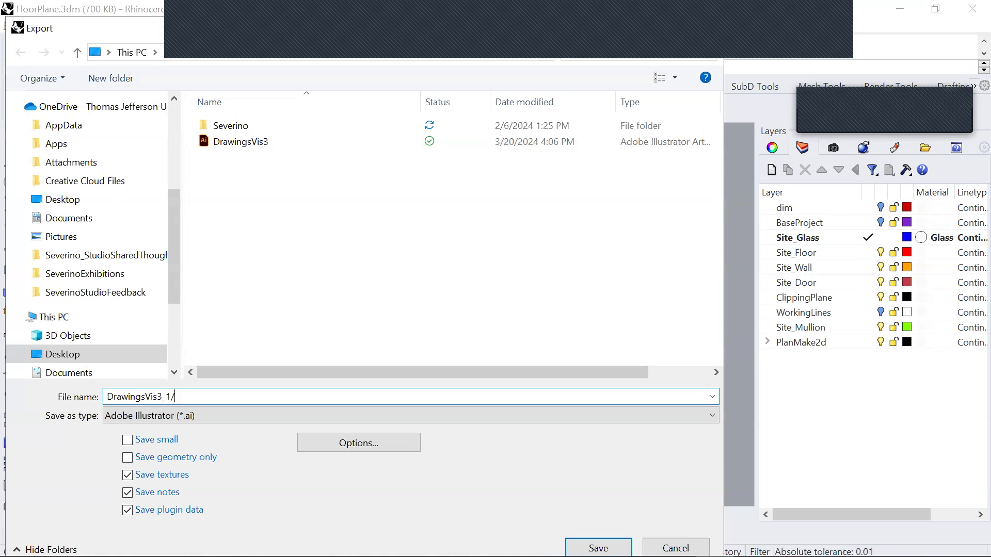
key("BackSpace")
type("_4")
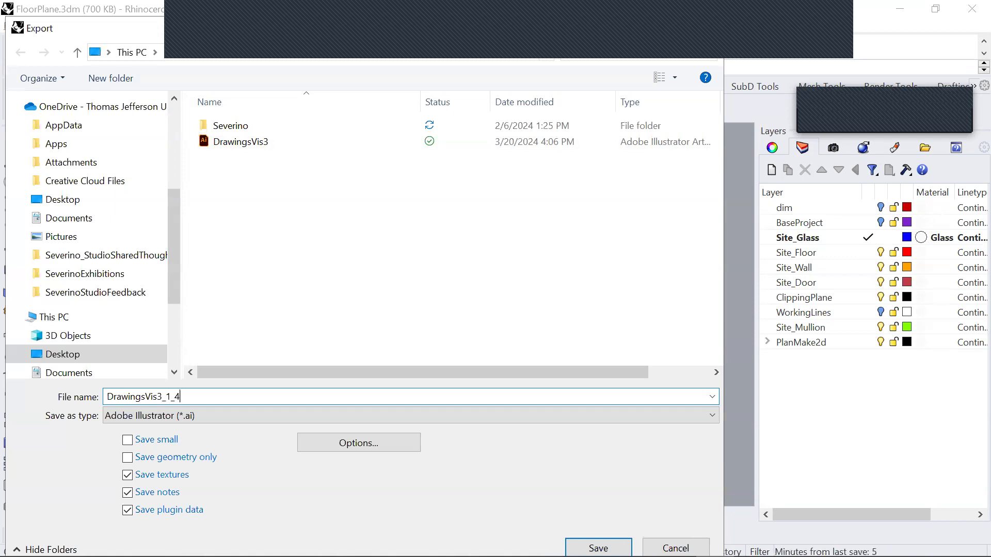
key("BackSpace")
key("BackSpace")
type("q")
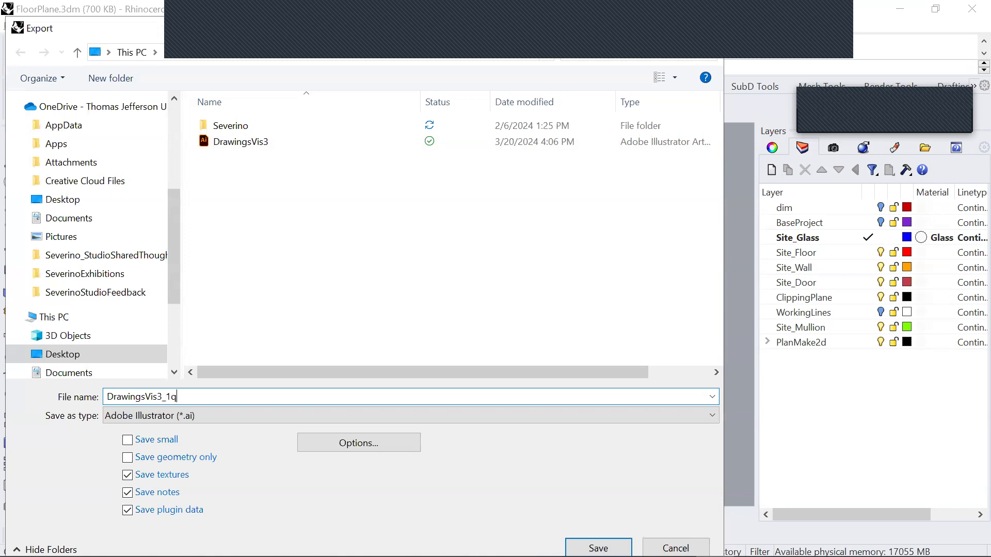
key("Return")
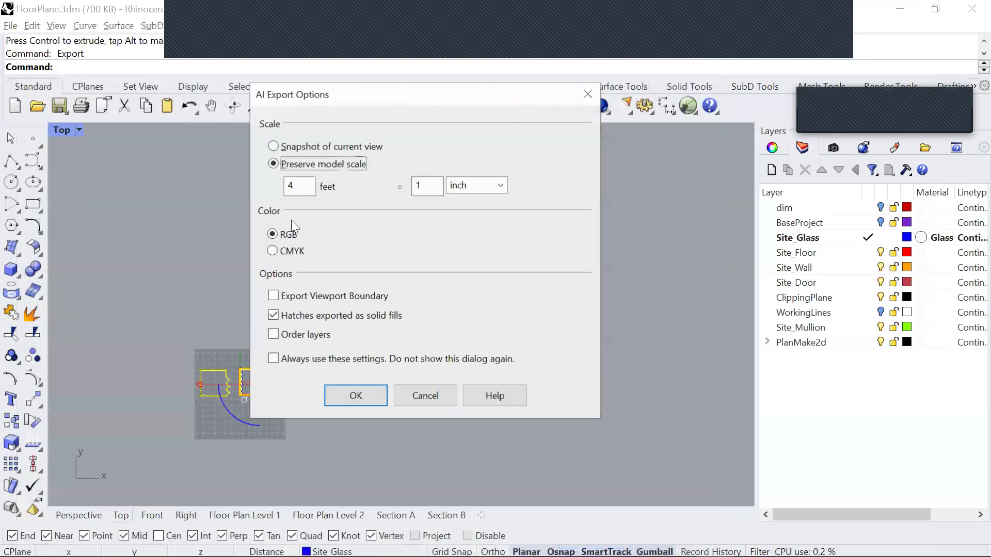
Complete the export at a model scale of 8 feet = 1 inch and move the drawings back off the construction grid
key("Tab")
type("8")
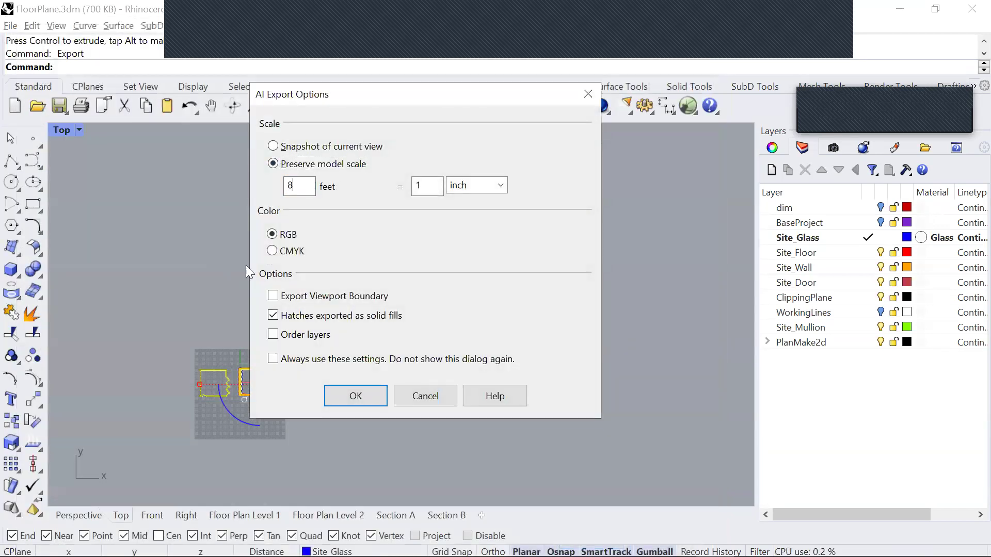
left_click(361, 402)
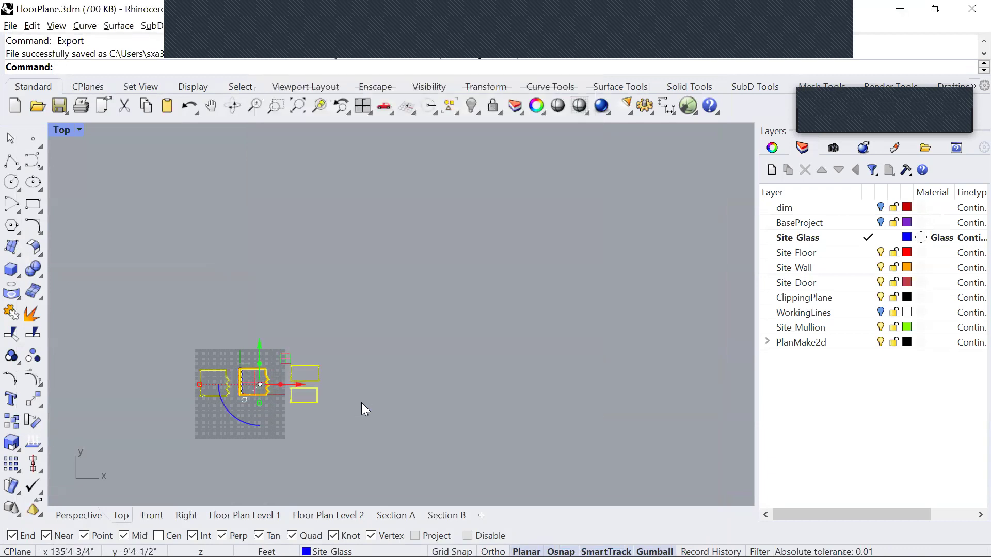
left_click_drag(287, 357, 480, 248)
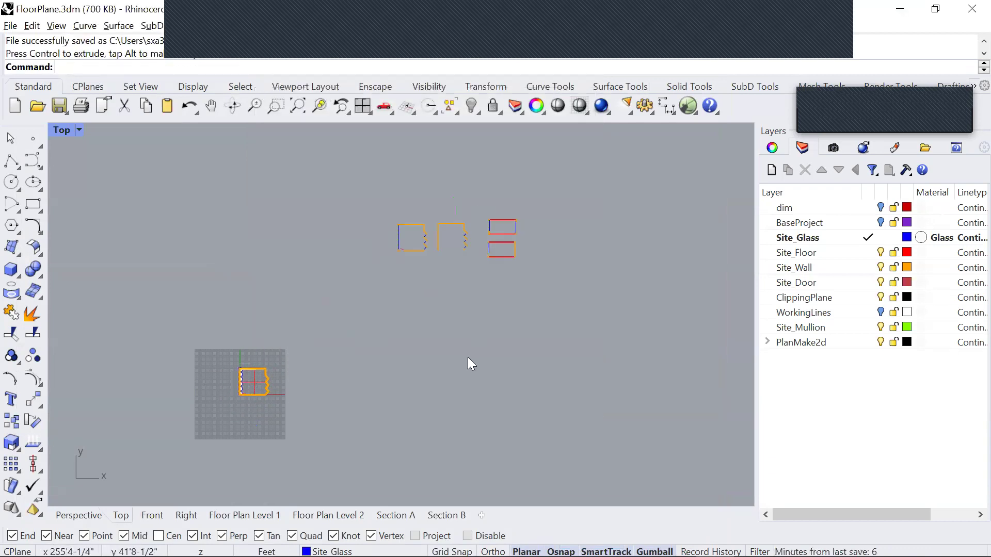
Switch to Illustrator and open the DrawingsVis3_1q file
key("alt+Tab")
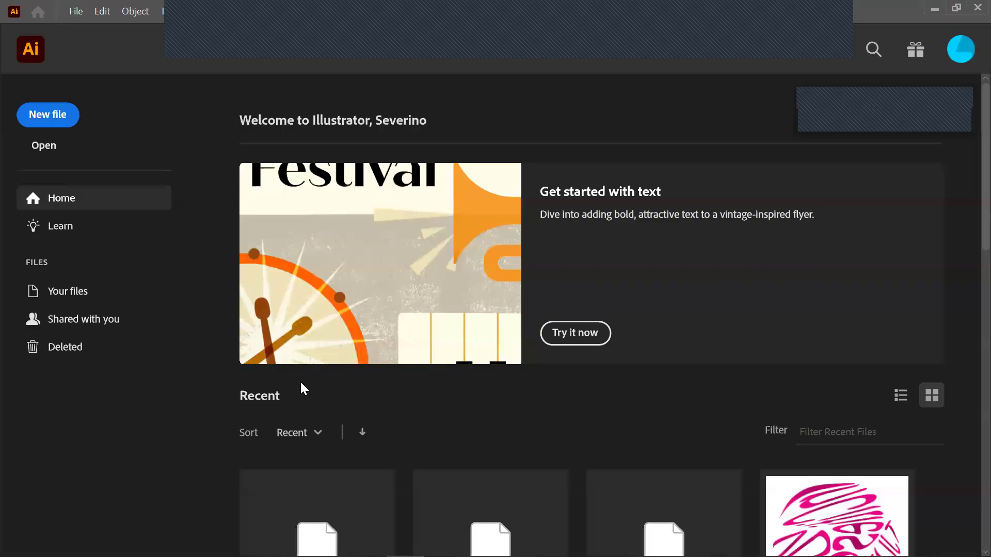
key("ctrl+o")
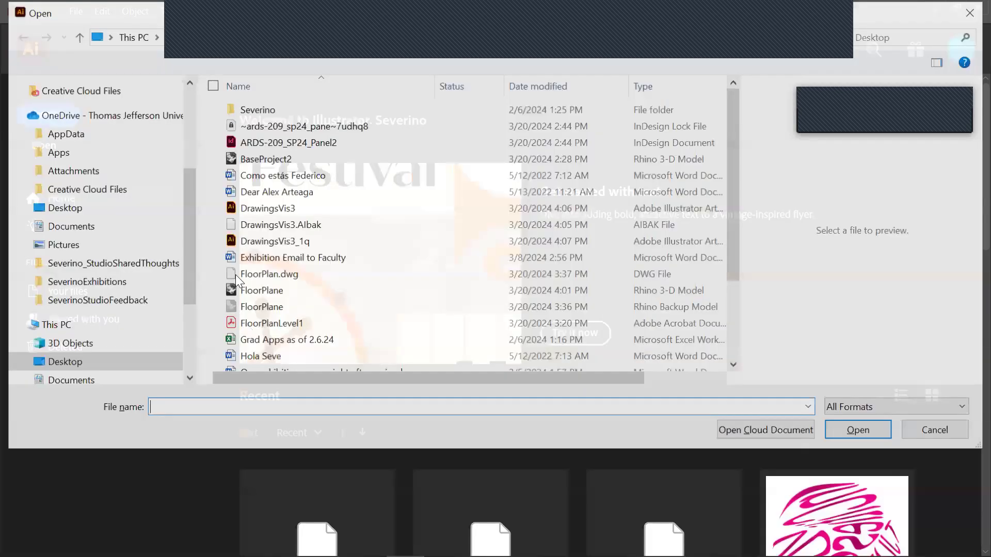
left_click(266, 241)
left_click(856, 432)
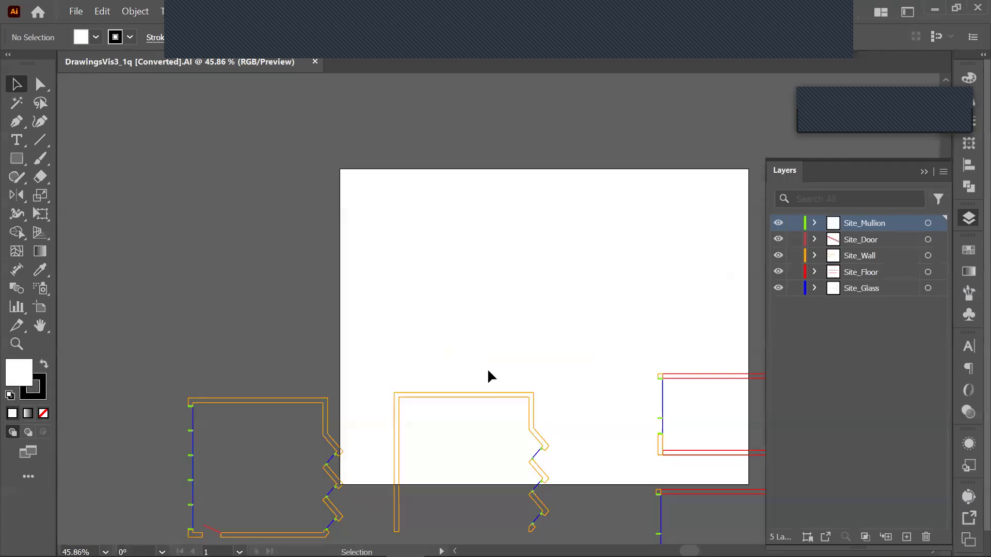
Arrange the two floor plans one above the other in the left half of the artboard
key("z")
left_click(494, 365, "alt")
left_click(495, 392, "alt")
key("v")
left_click_drag(298, 225, 723, 410)
right_click(675, 426)
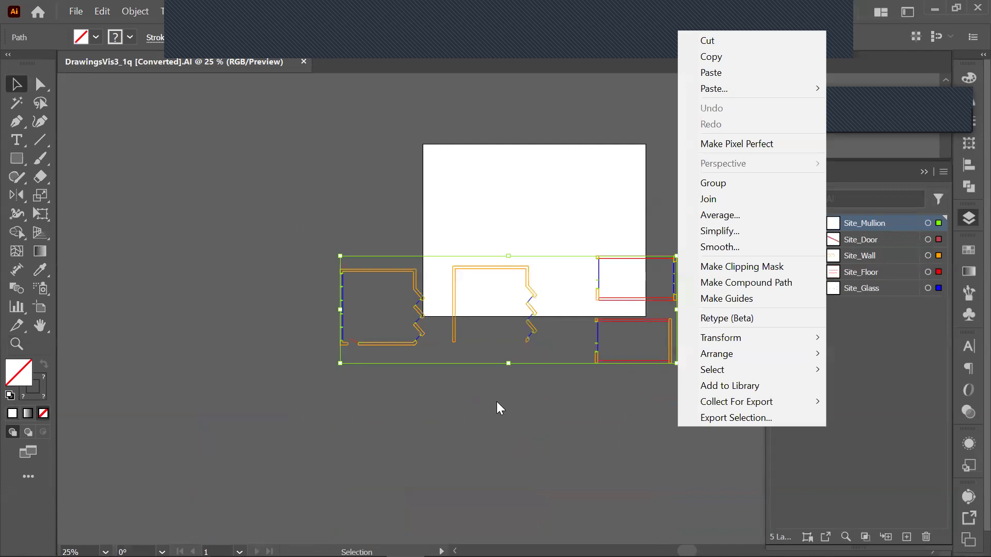
left_click(503, 308)
mouse_move(512, 266)
left_mouse_down()
mouse_move(568, 204)
mouse_move(614, 175)
mouse_move(609, 147)
mouse_move(619, 160)
mouse_move(529, 250)
mouse_move(506, 249)
left_mouse_up()
left_click(521, 109)
left_click(622, 304)
right_click(687, 304)
Select both section drawings and move them together into the right half of the artboard, beside the floor plans
left_click_drag(670, 111, 681, 137)
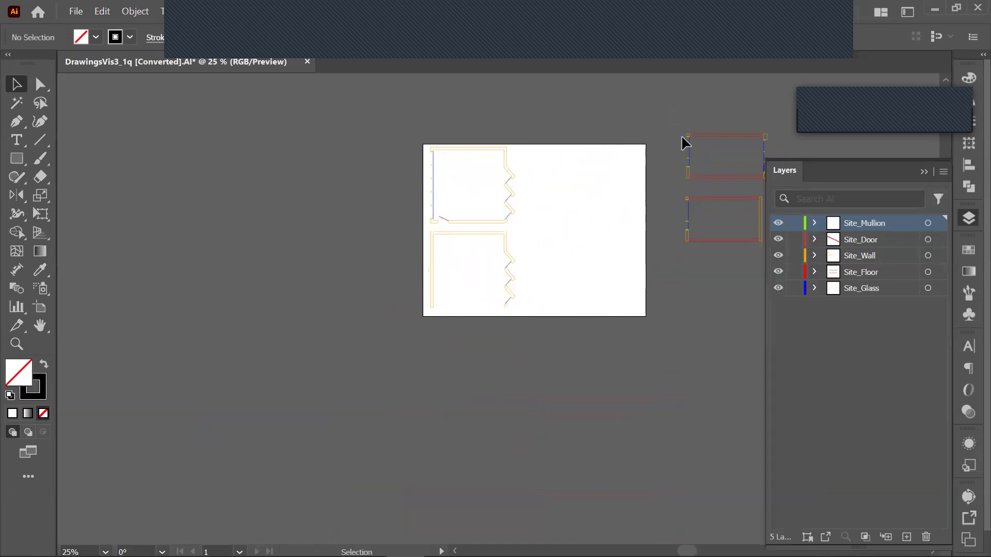
left_click_drag(778, 296, 778, 297)
left_click_drag(738, 137, 602, 174)
left_click(660, 249)
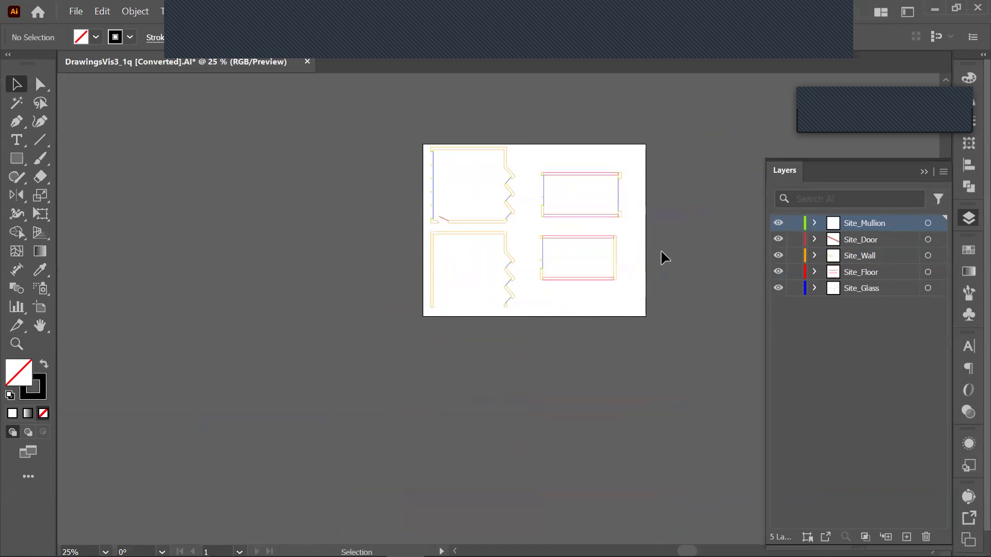
Examine the arranged drawings up close and go through the Site_Door, Site_Wall and Site_Floor layers
key("z")
left_click_drag(426, 150, 670, 333)
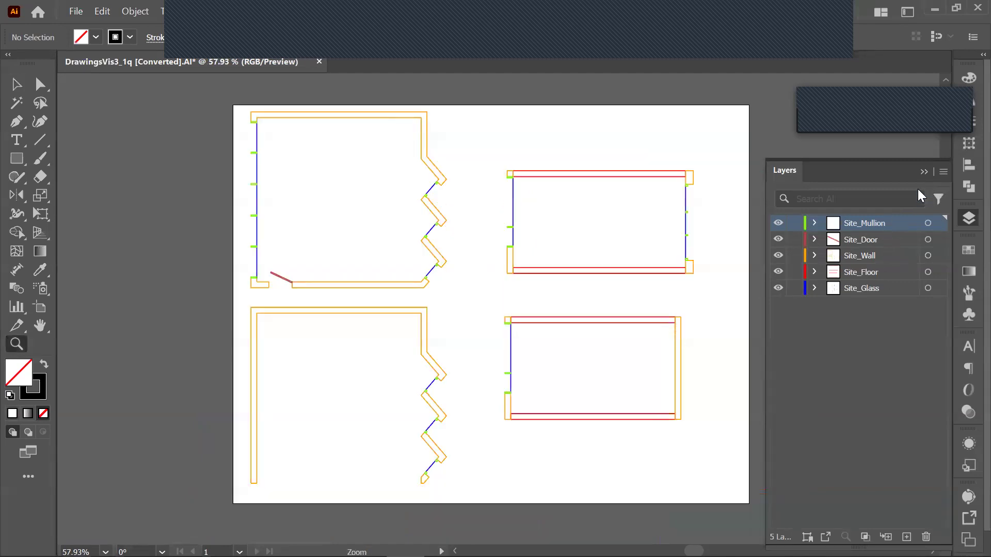
left_click(854, 238)
left_click(858, 256)
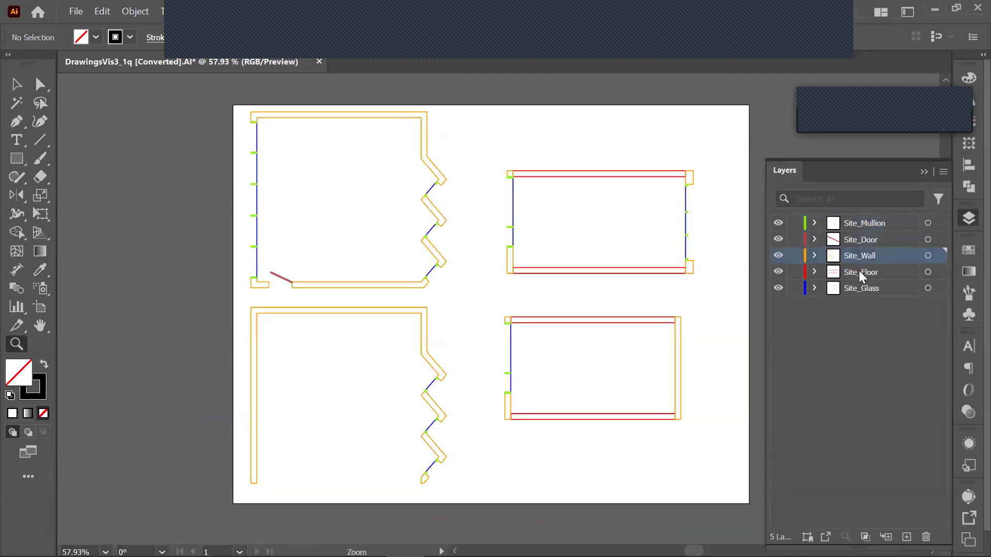
left_click(859, 272)
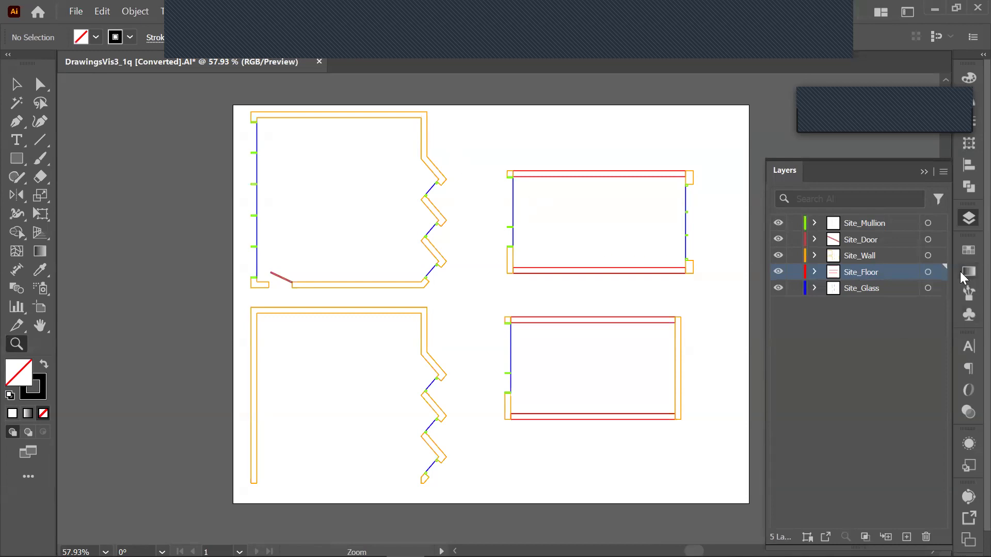
Set the stroke colour of everything on the Site_Wall layer to black, hex 000000
left_click(927, 256)
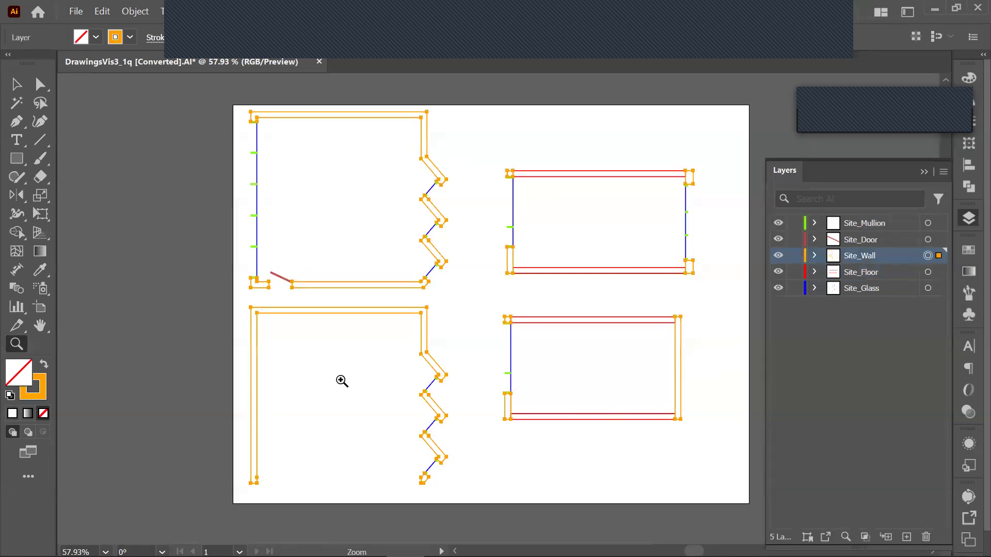
left_click(41, 401)
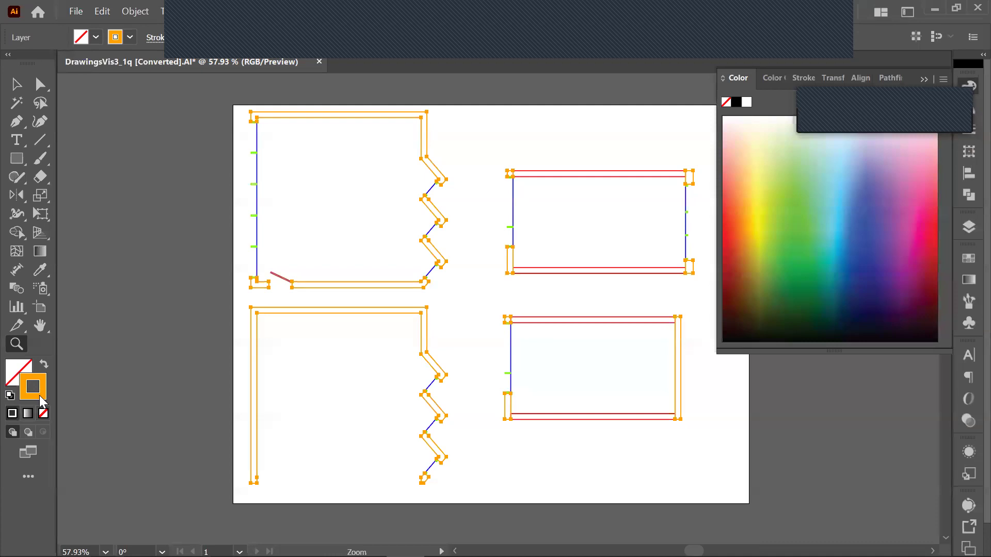
double_click(42, 396)
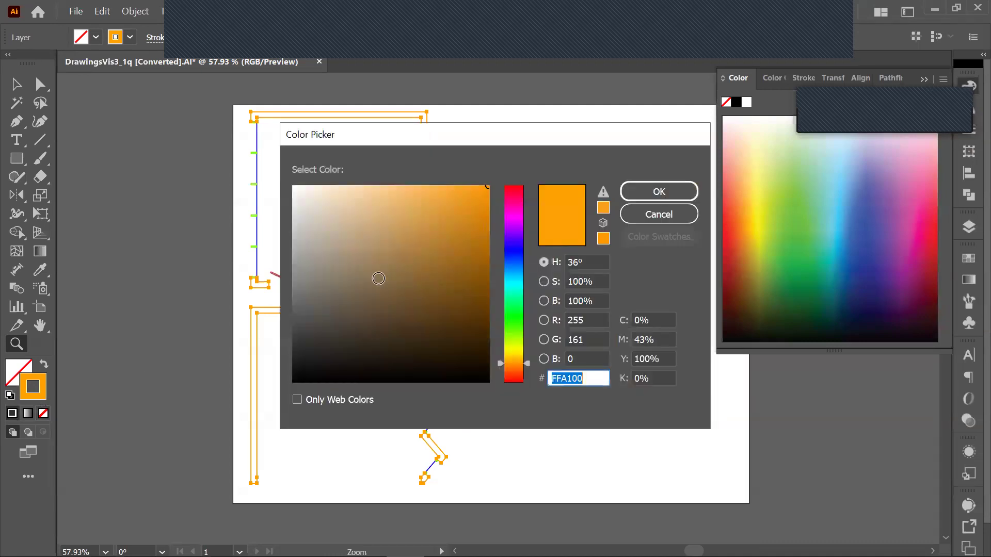
type("000000")
left_click(681, 196)
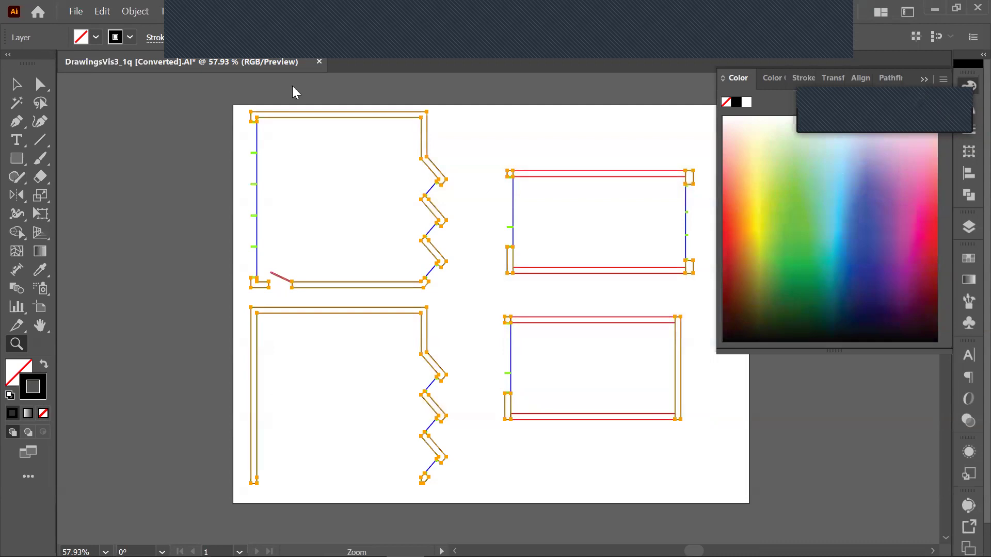
Set the stroke weight of the Site_Wall linework to 2 pt and deselect it
left_click(968, 129)
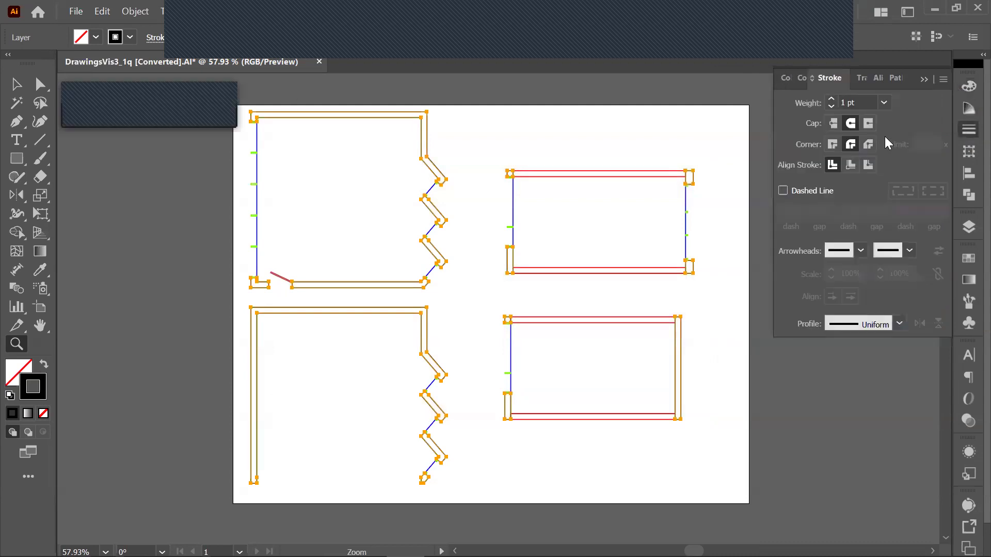
left_click(884, 103)
left_click(903, 188)
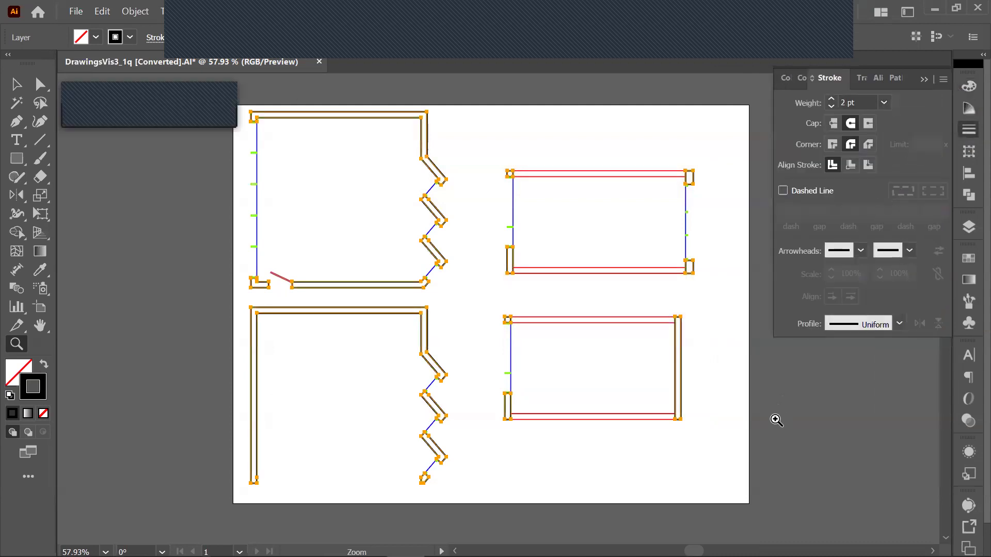
key("ctrl")
left_click(772, 454, "ctrl")
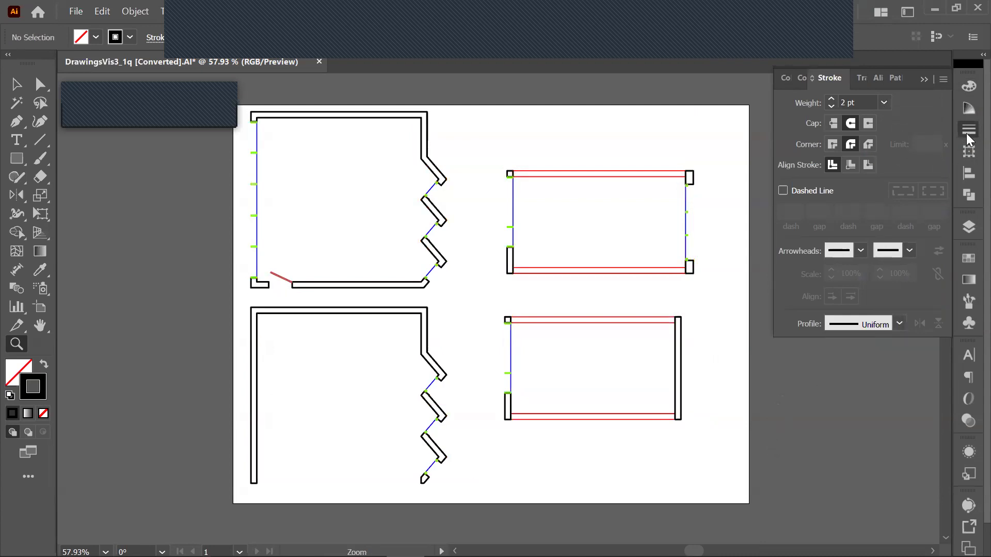
Move the Site_Wall layer to the top of the layer stack, above Site_Mullion
left_click(968, 229)
left_click(968, 230)
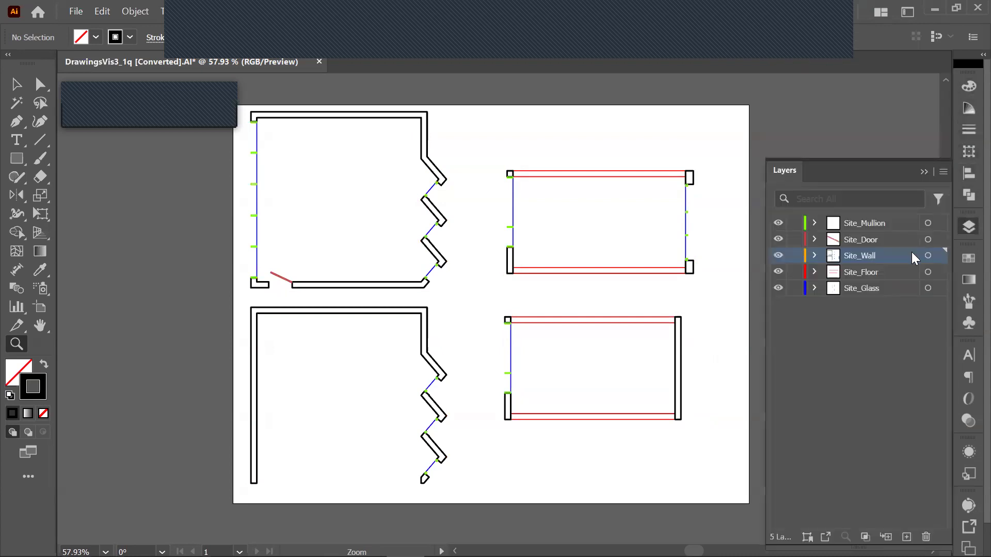
left_click_drag(867, 258, 857, 217)
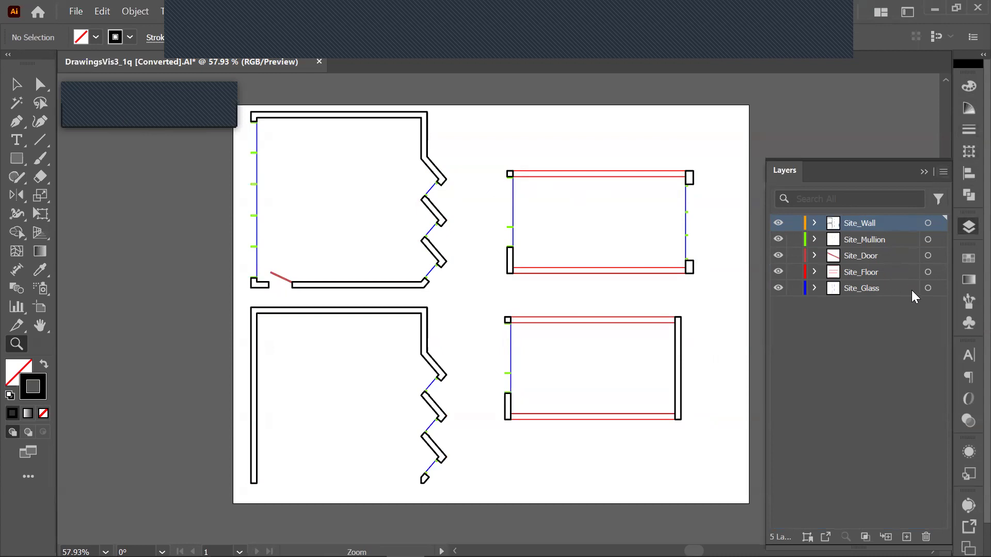
Select everything on the Site_Glass layer and set its stroke weight to 1 pt
left_click(927, 288)
left_click(969, 130)
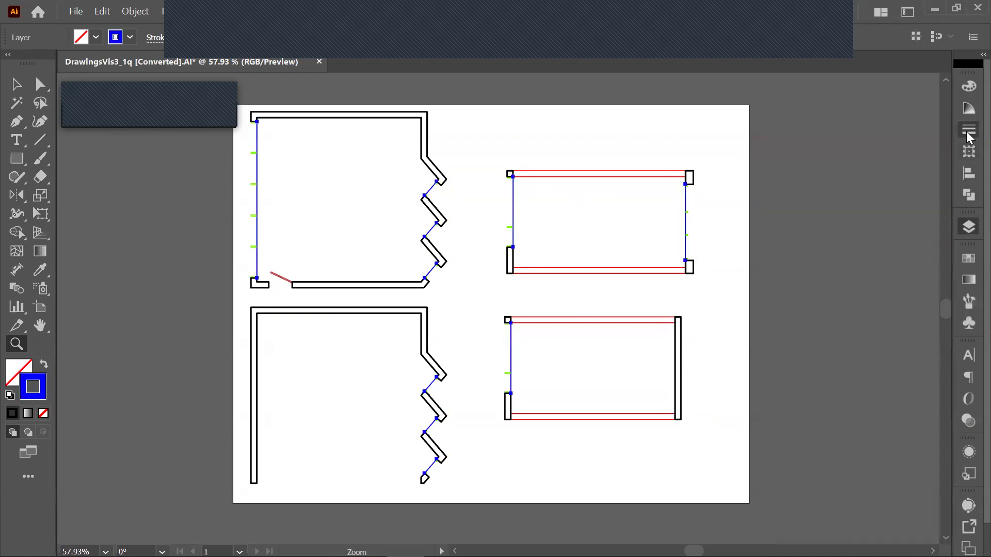
left_click(968, 130)
left_click(884, 102)
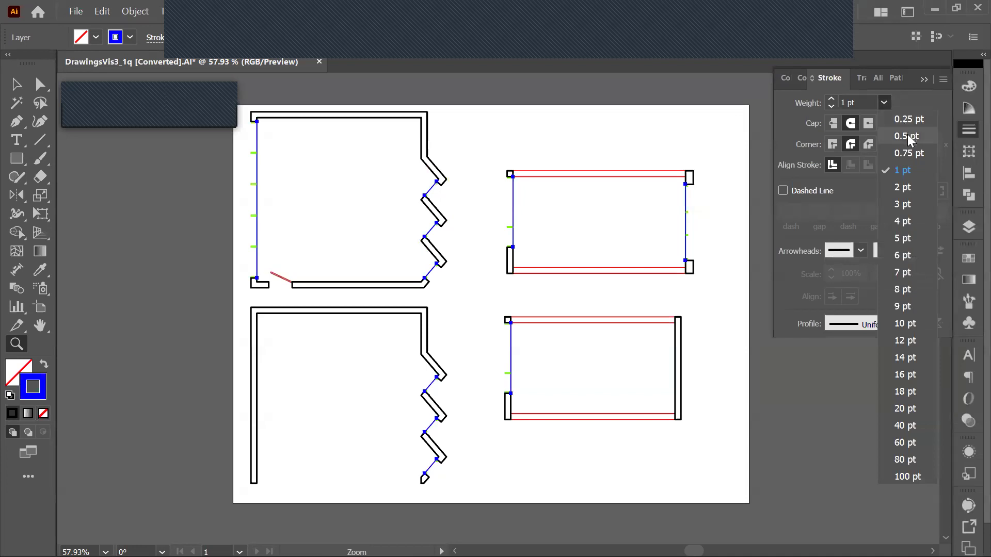
left_click(907, 170)
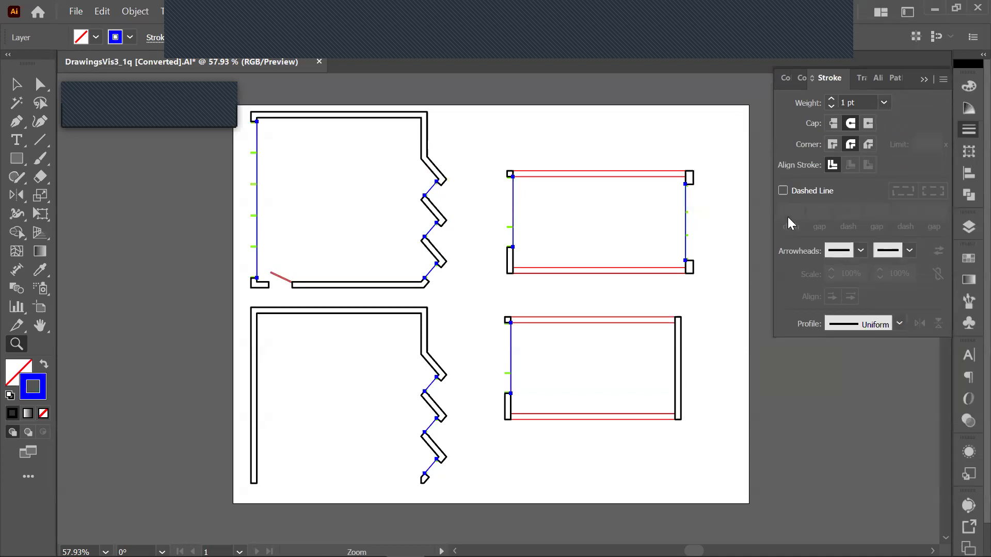
Move the Site_Floor layer directly below Site_Wall and copy the wall's stroke style onto its linework with the Eyedropper
left_click(963, 226)
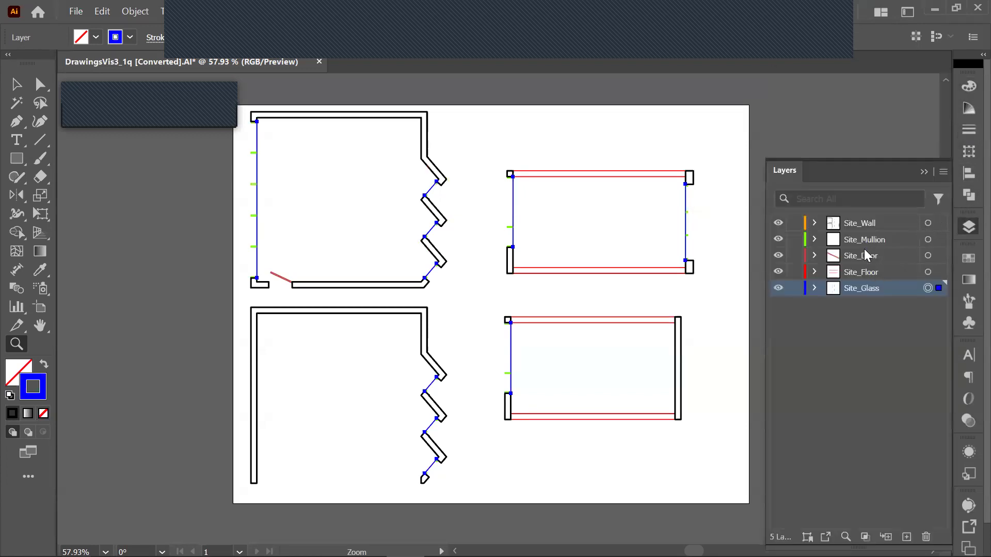
left_click_drag(864, 276, 858, 235)
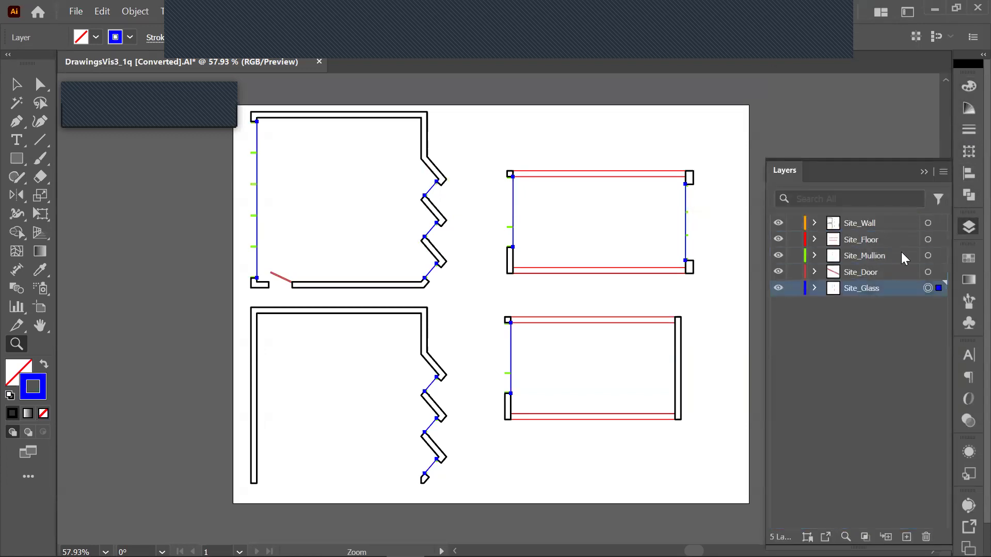
left_click(928, 239)
key("i")
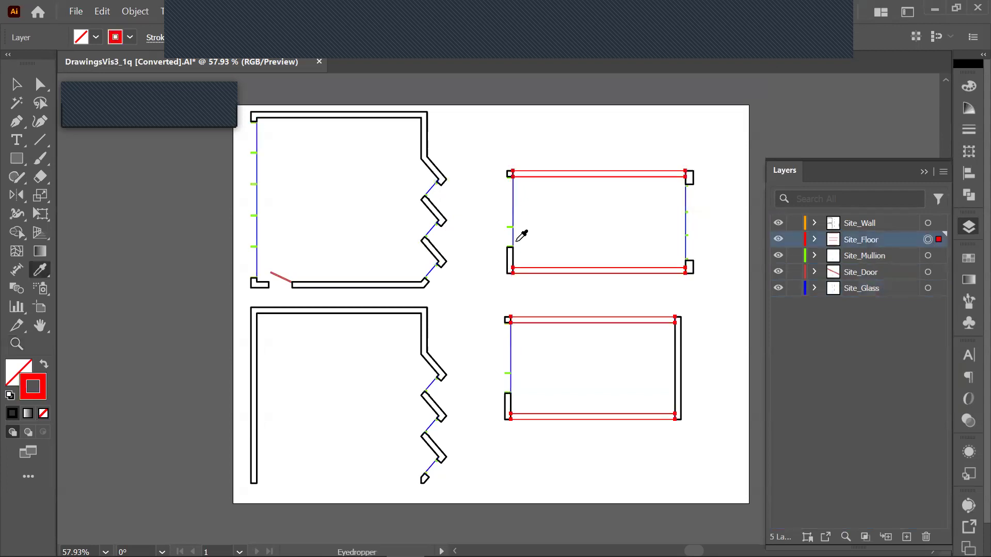
left_click(440, 251)
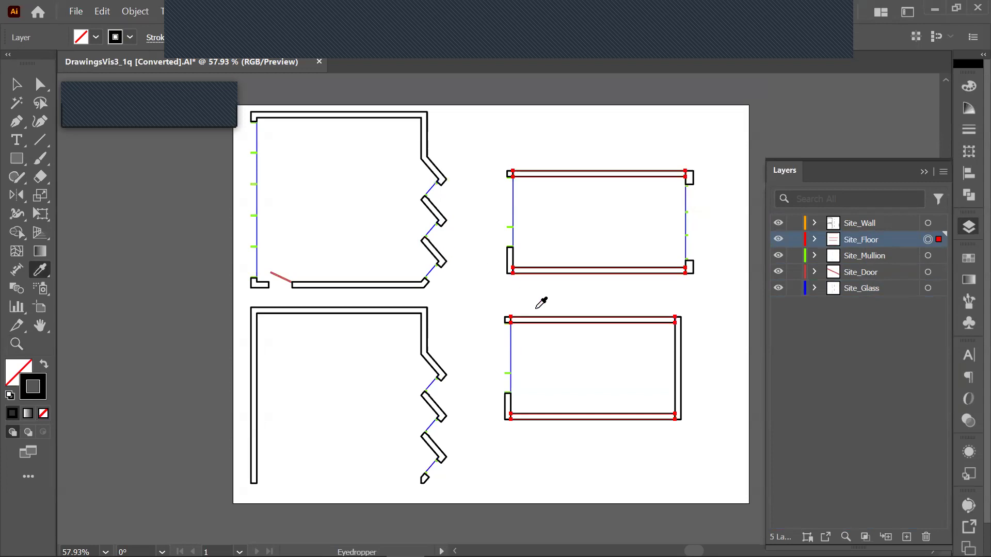
left_click(727, 343, "ctrl")
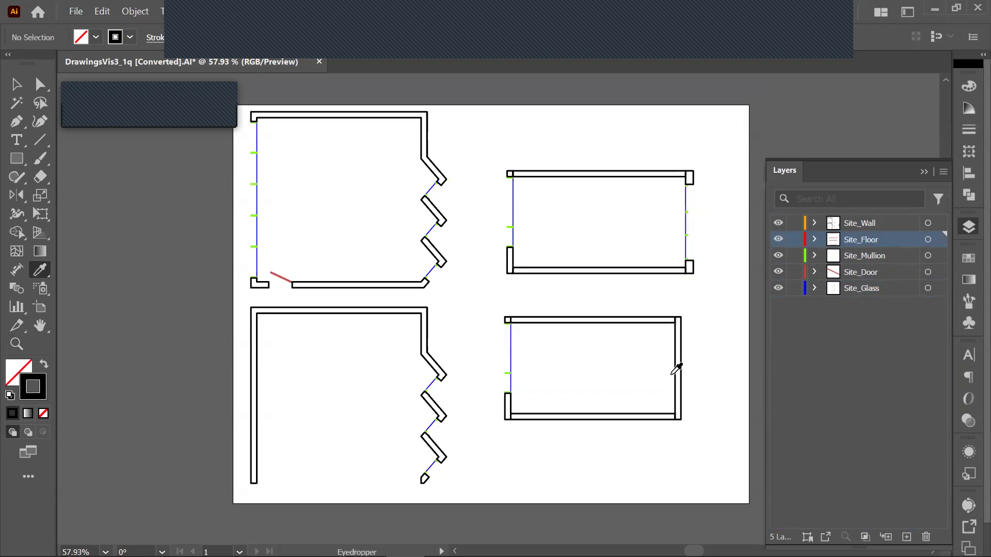
Set the Site_Glass linework's stroke colour to 000000 and move the layer directly below Site_Floor
left_click(928, 288)
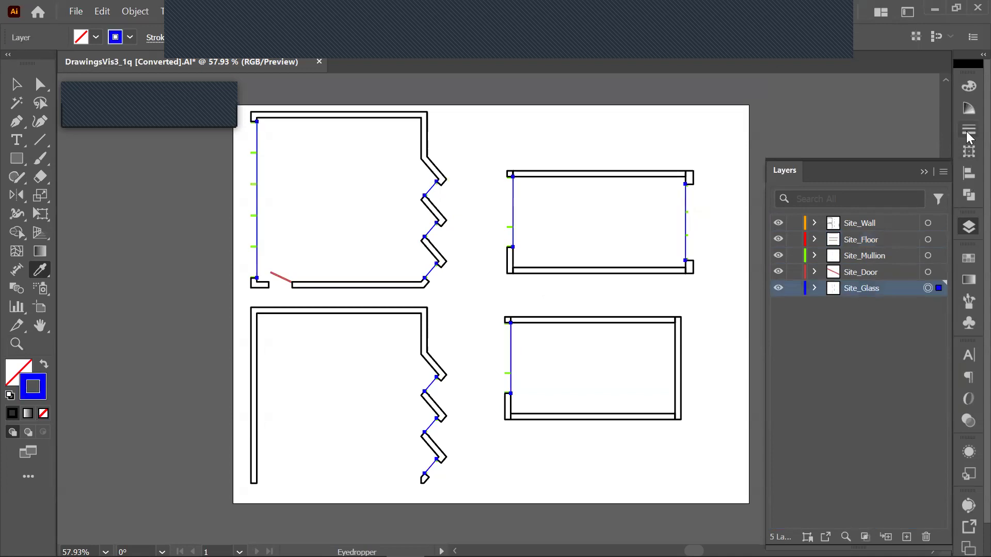
left_click(968, 129)
double_click(34, 393)
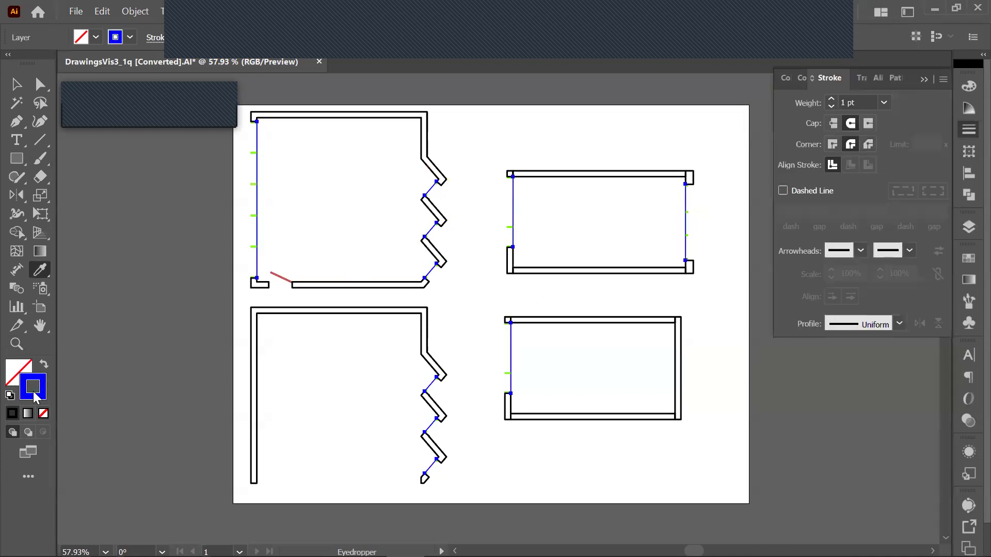
type("000000")
left_click(658, 191)
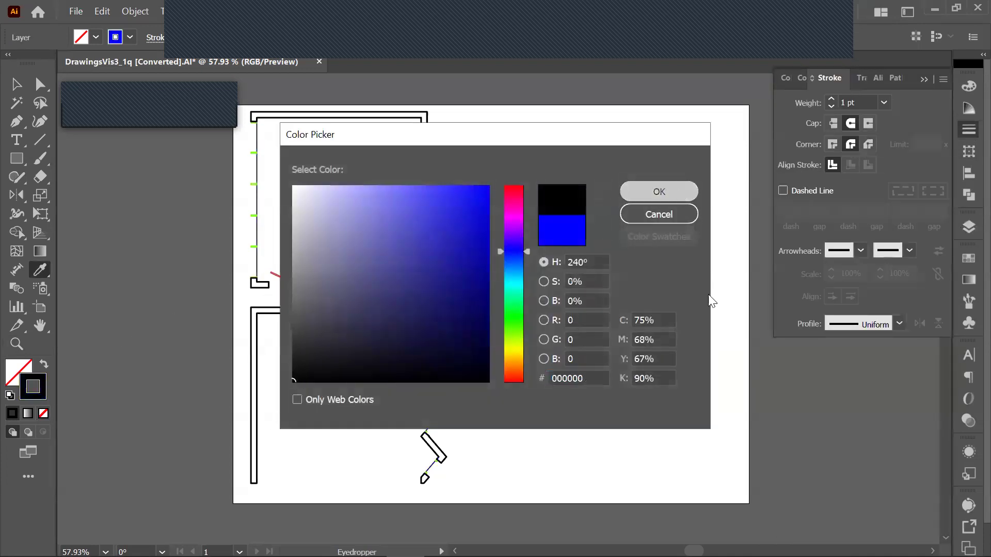
left_click(734, 398, "ctrl")
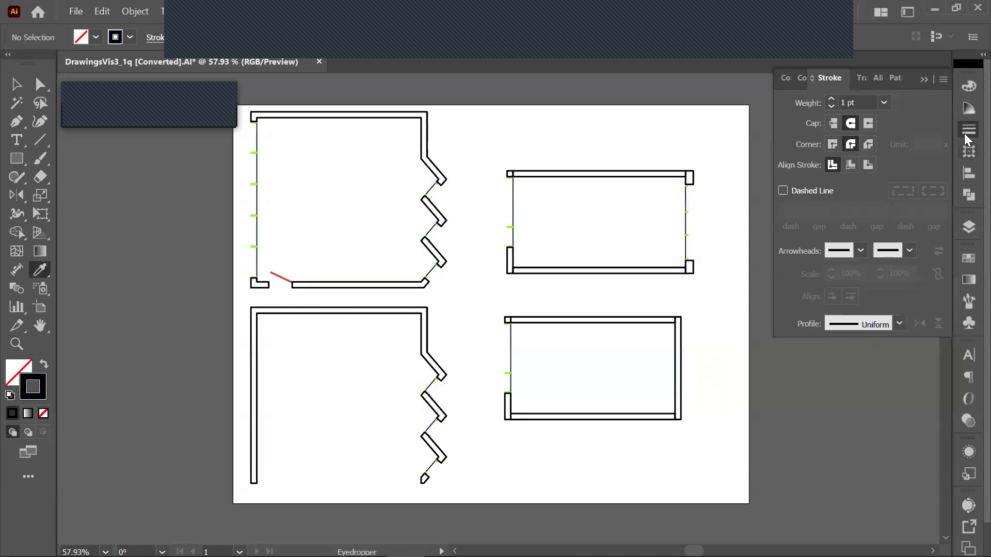
left_click(966, 226)
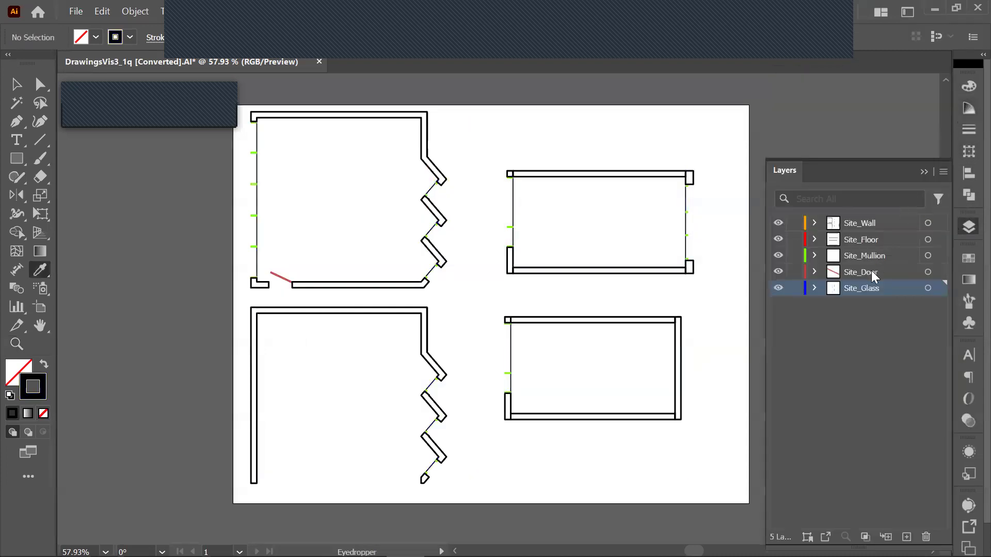
left_click_drag(866, 293, 863, 250)
Give the Site_Mullion linework a 0.75 pt stroke in black, hex 000000
left_click(928, 273)
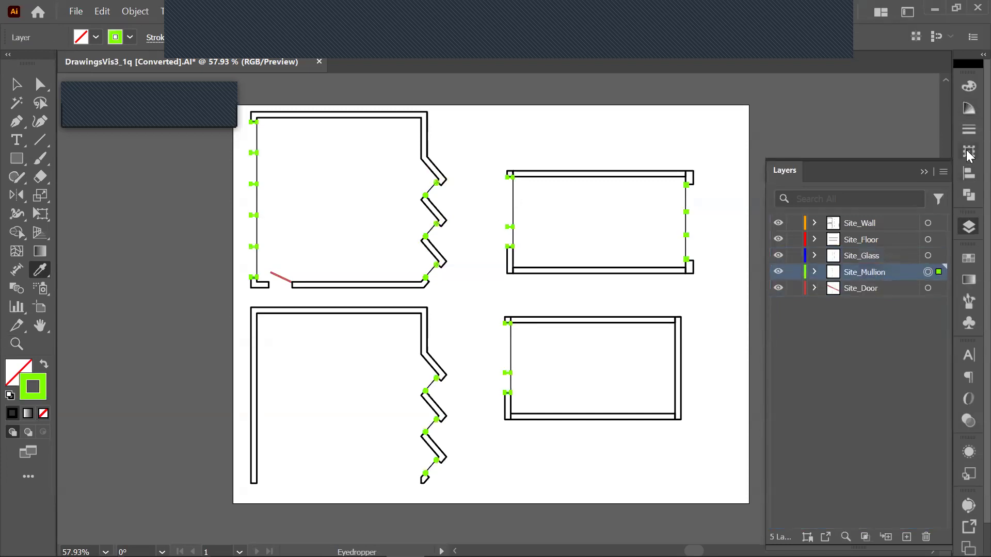
left_click(968, 129)
left_click(884, 103)
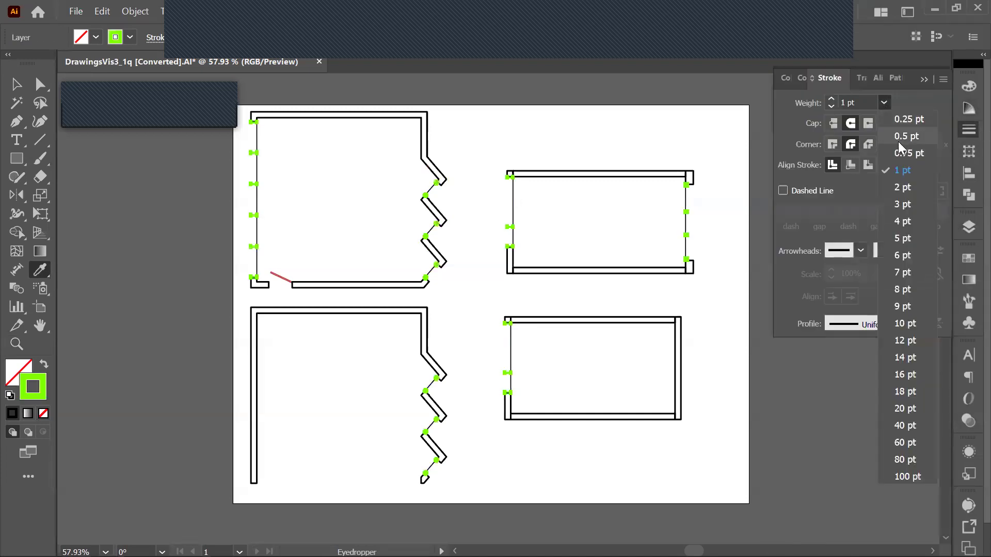
left_click(900, 152)
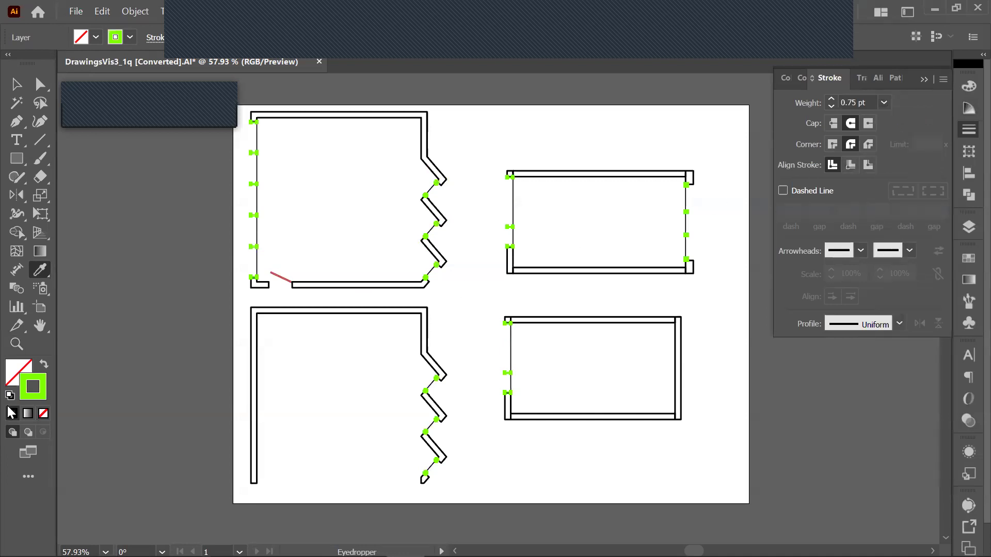
double_click(34, 393)
type("000000")
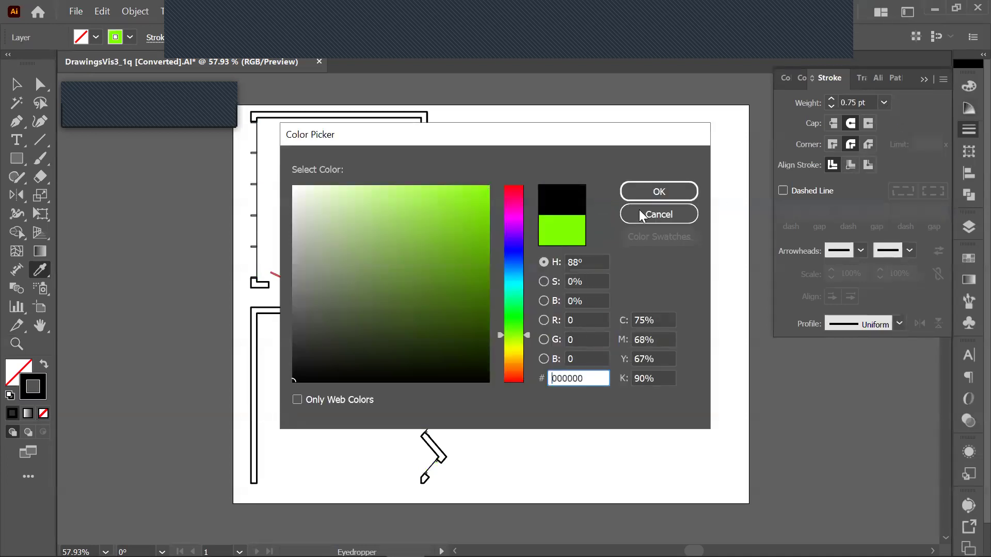
key("Return")
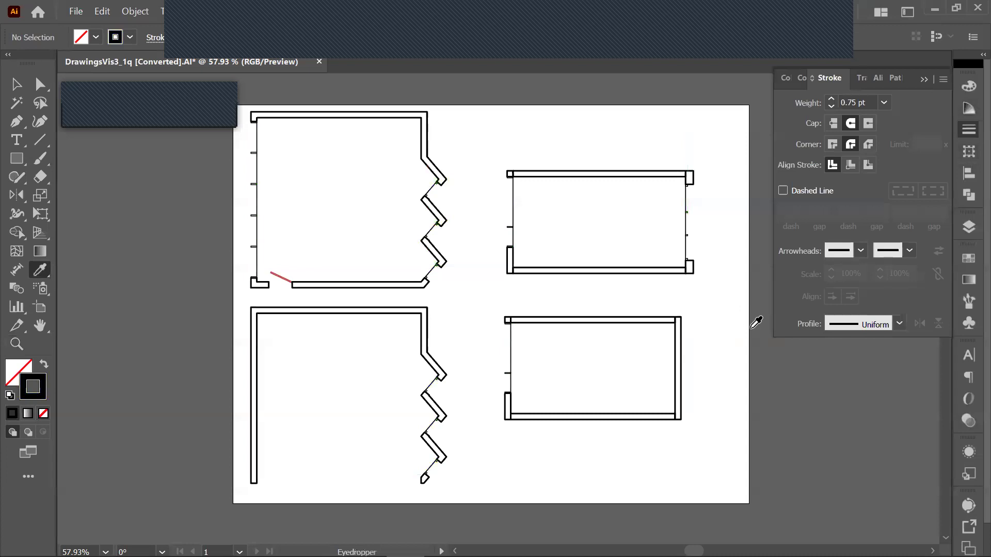
Give the door on the Site_Door layer a 0.5 pt stroke in a neutral grey
left_click(967, 228)
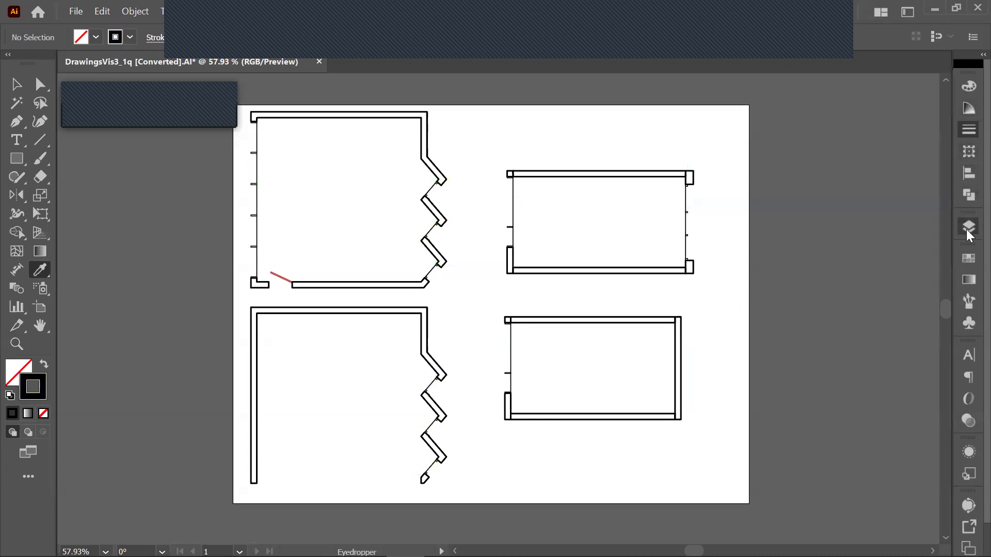
left_click(927, 288)
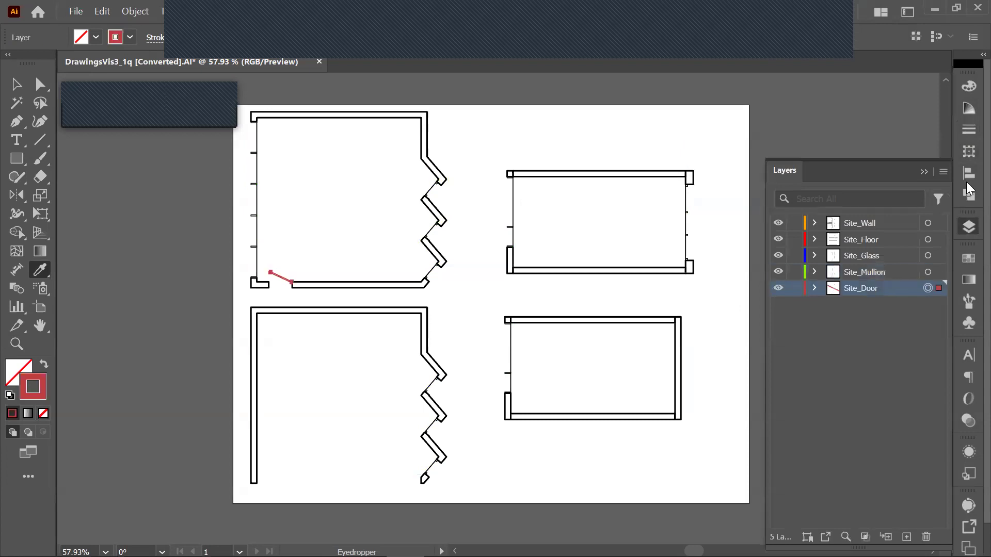
left_click(967, 129)
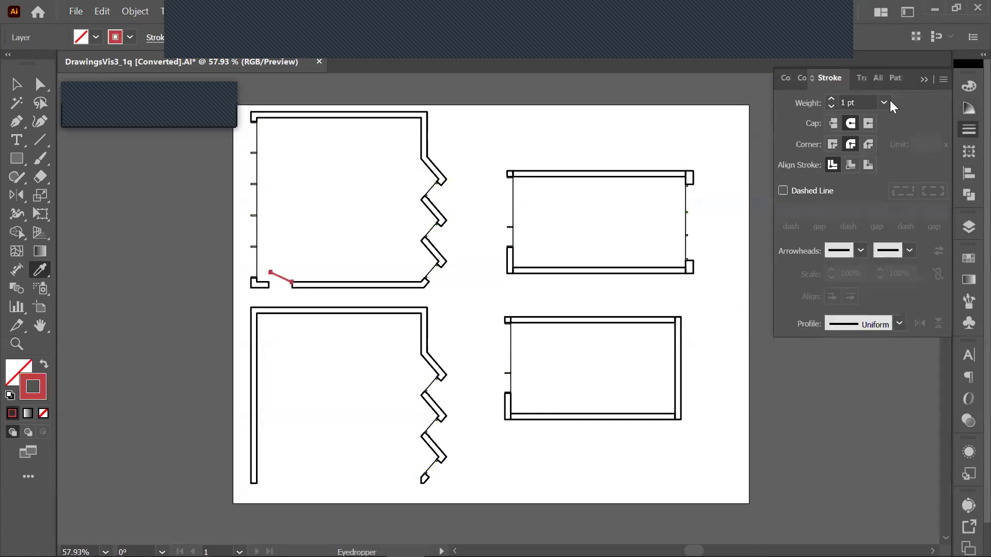
left_click(883, 102)
left_click(897, 133)
double_click(42, 394)
left_click(292, 325)
left_click_drag(292, 325, 292, 298)
left_click(653, 199)
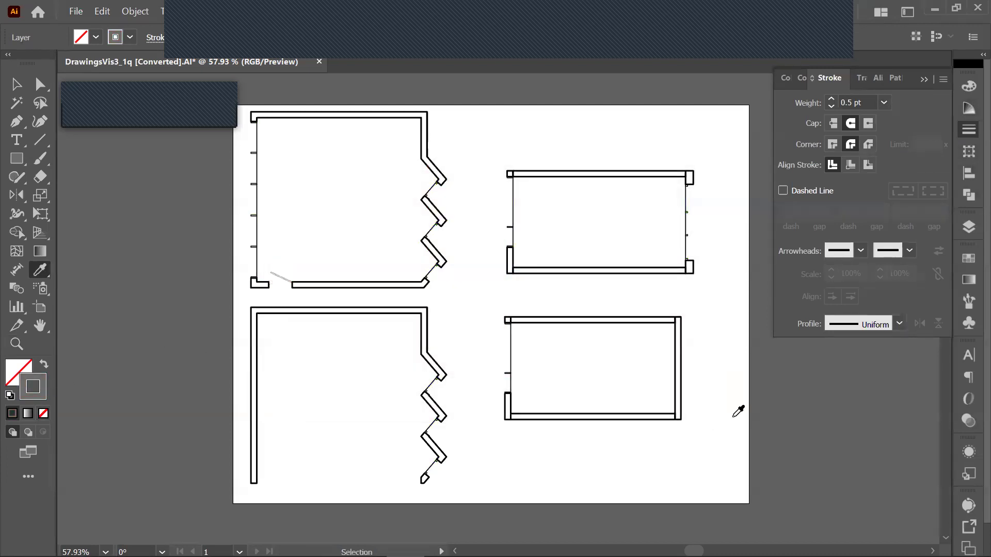
Examine the line weights around the door up close, then view the whole artboard again
key("z")
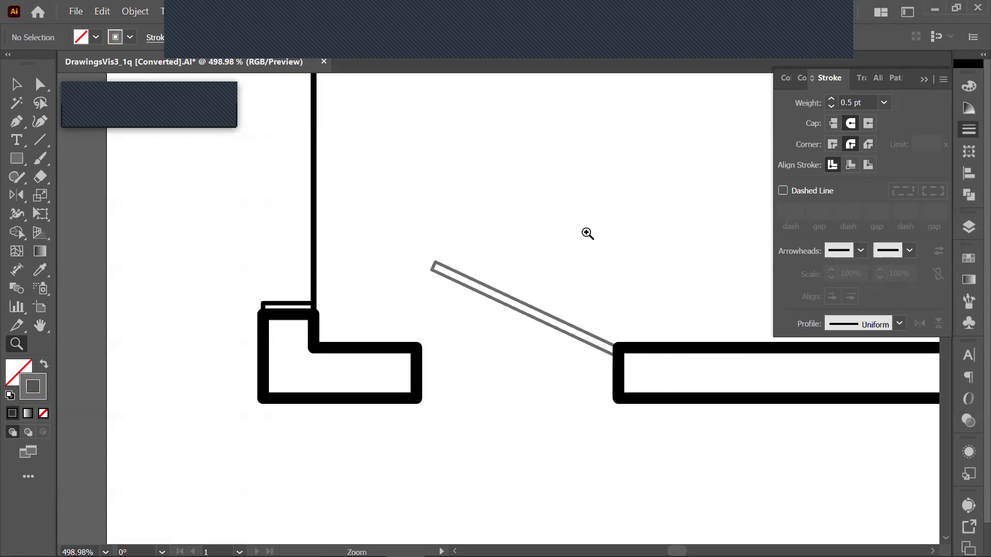
scroll(604, 248, "down", 2)
scroll(637, 284, "up", 1)
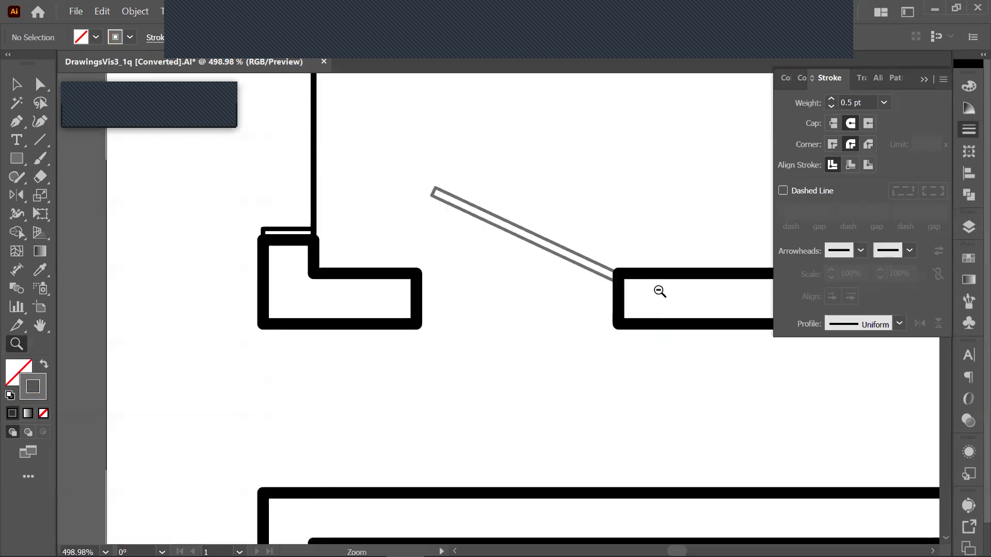
left_click(661, 315, "alt")
left_click(661, 314, "alt")
left_click(657, 331, "alt")
left_click(657, 329, "alt")
left_click(633, 245, "alt")
left_click(623, 223, "alt")
left_click(551, 212, "alt")
key("space")
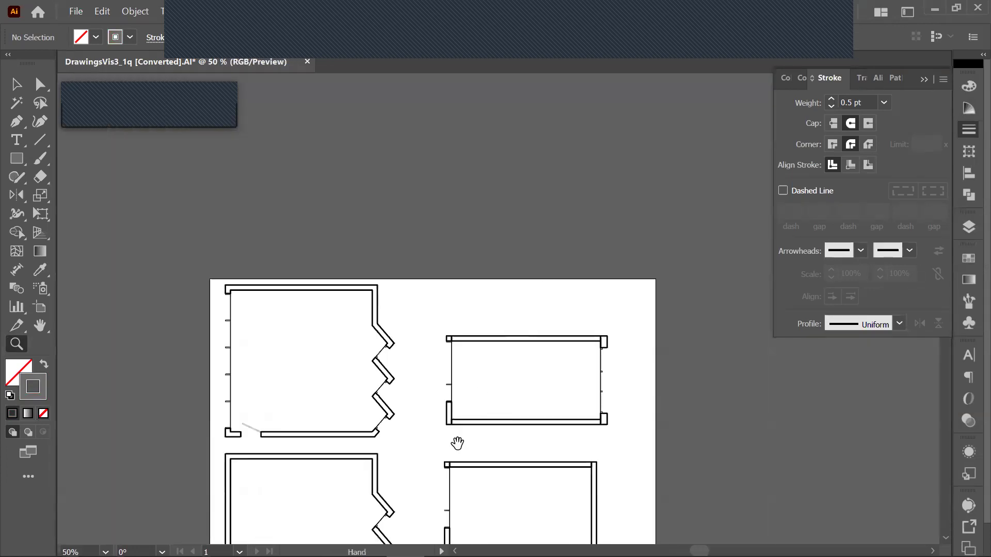
left_click_drag(457, 443, 506, 322)
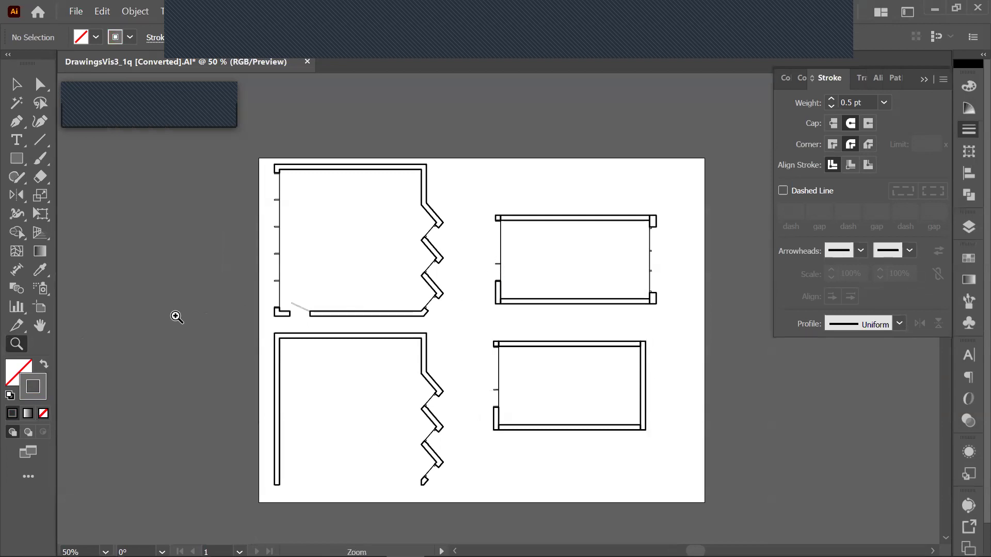
Swap fill and stroke on the upper plan's main wall to give it a solid black fill and no stroke
key("v")
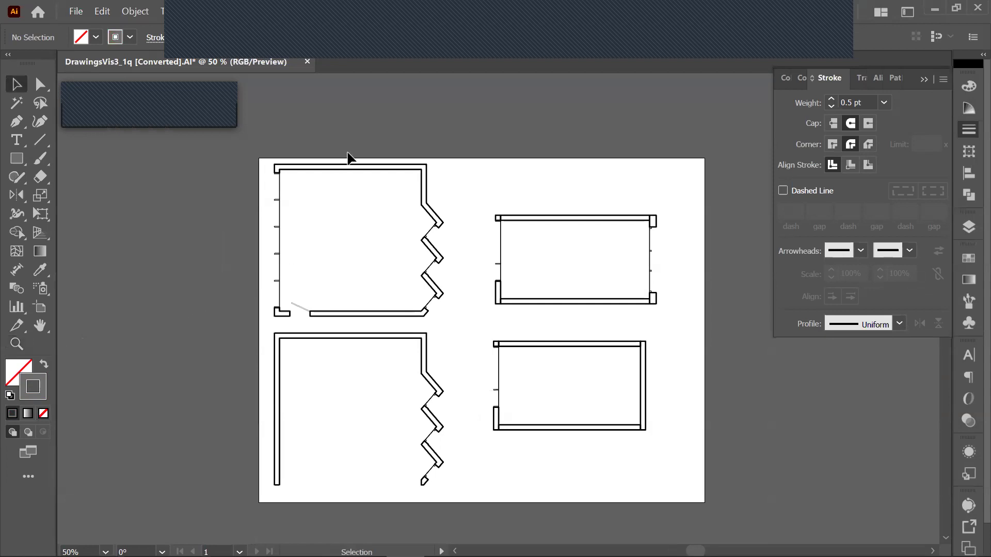
left_click(347, 168)
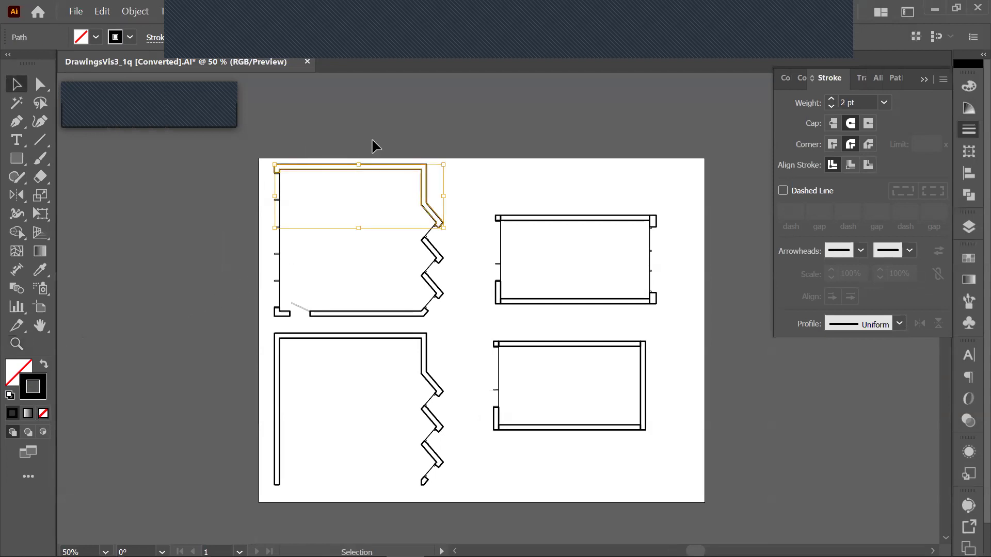
left_click(43, 365)
left_click(337, 206)
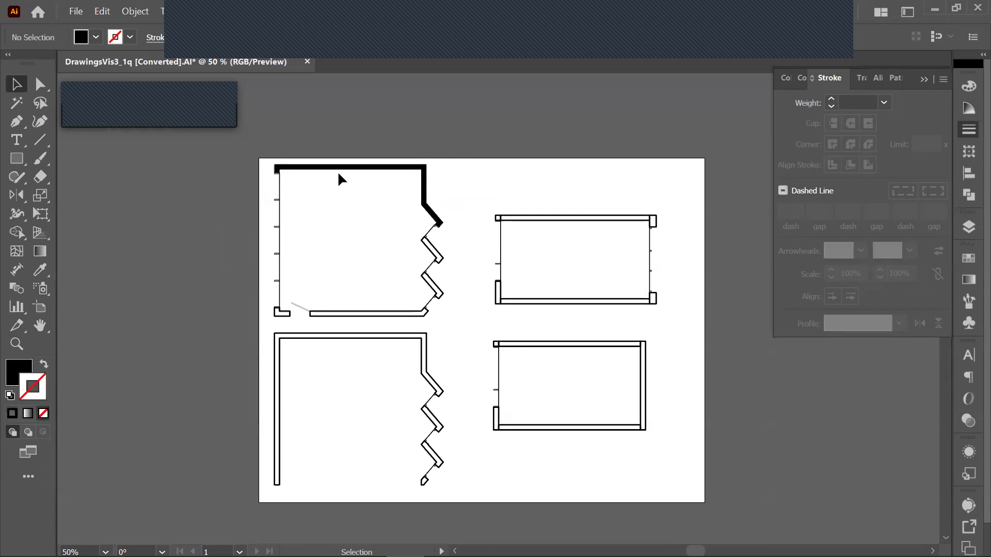
Fill the two separate angled wall segments of the upper plan with black, entering hex 000000 for the lower one
left_click(439, 250)
left_click(43, 365)
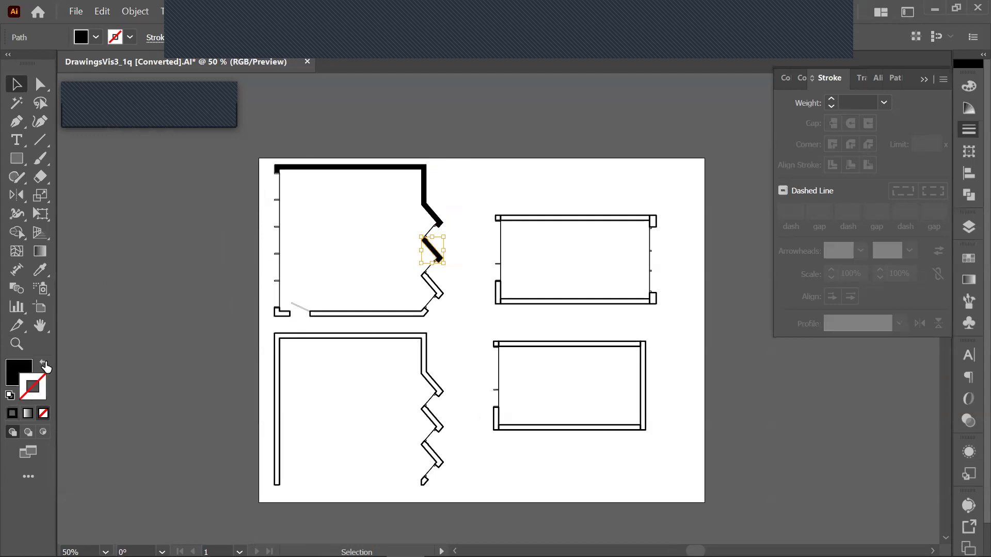
left_click(435, 288)
double_click(16, 370)
left_click_drag(363, 321, 292, 383)
left_click(633, 198)
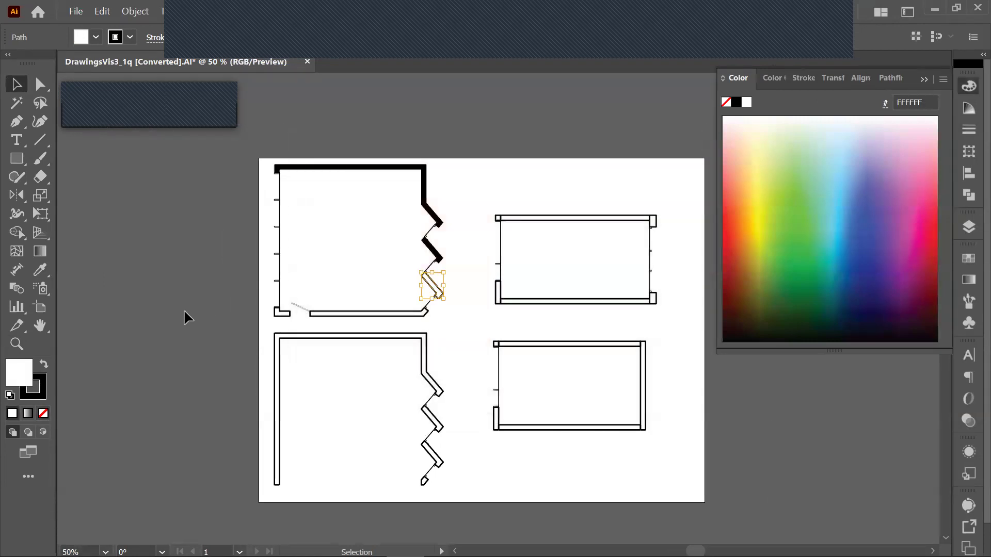
double_click(26, 372)
type("000000")
left_click(649, 195)
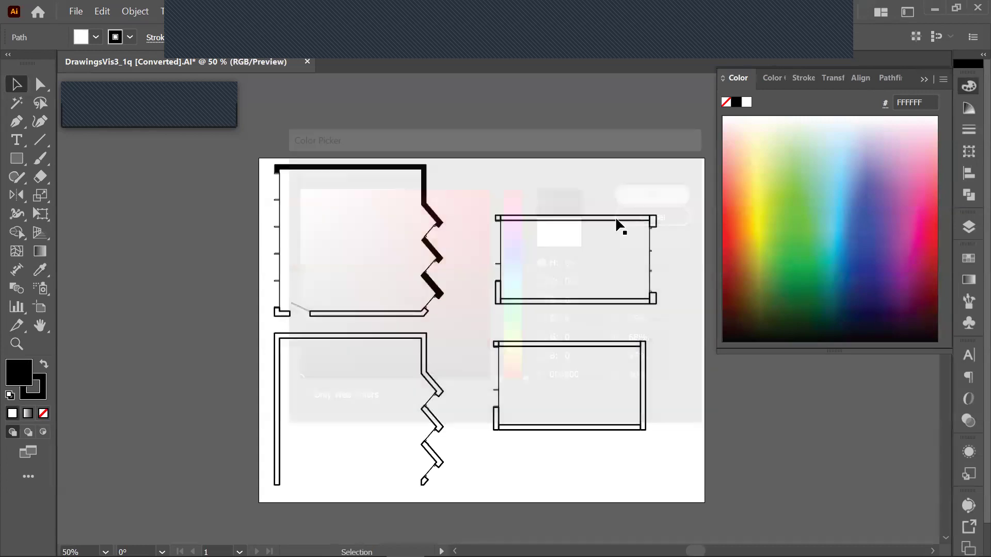
left_click(634, 390)
left_click(436, 291)
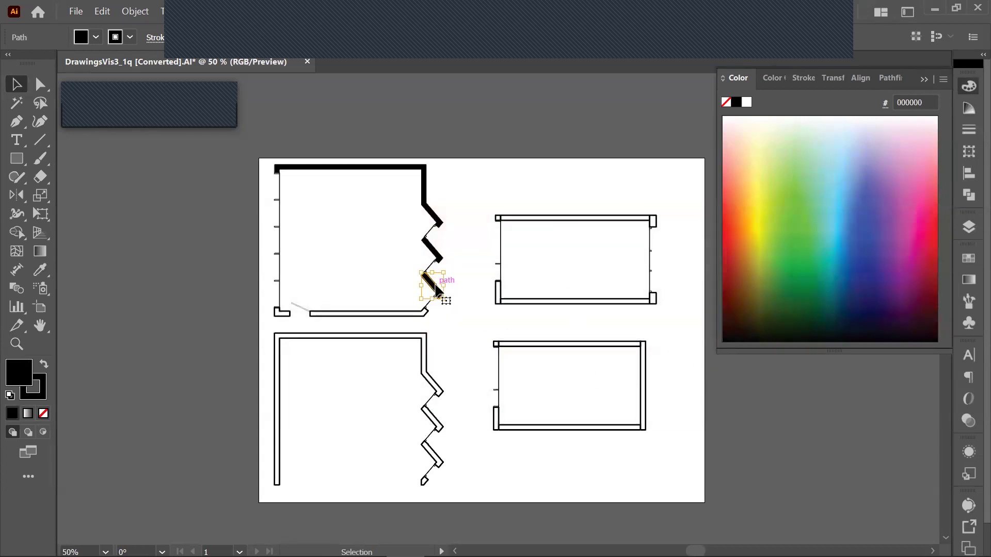
left_click(199, 316)
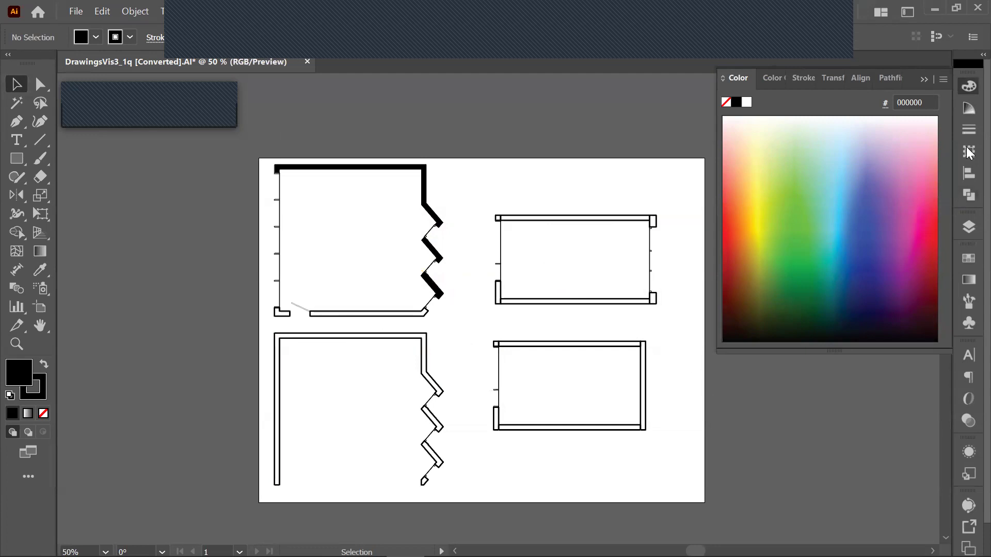
Apply the upper plan's filled wall appearance, black fill without stroke, to everything on the Site_Wall layer using the Eyedropper
left_click(969, 227)
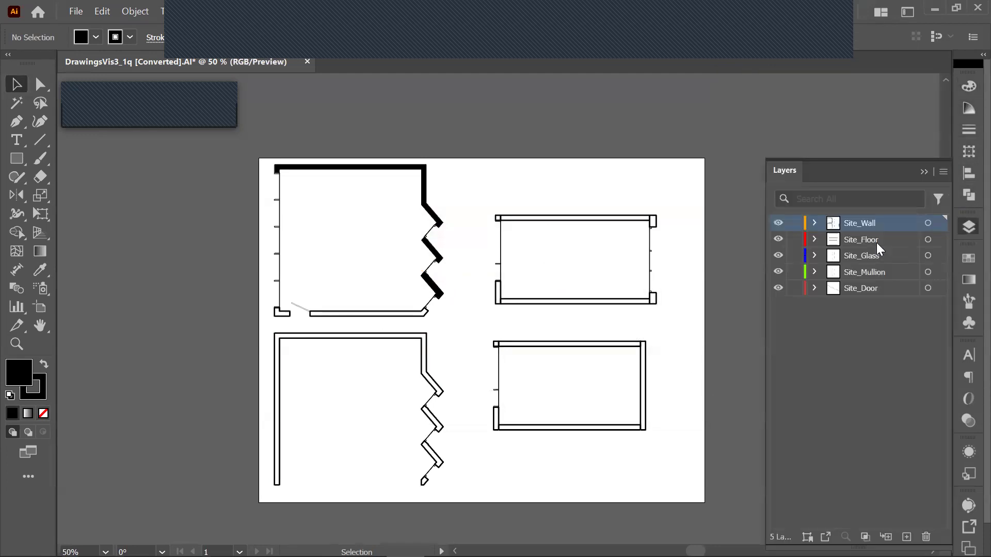
left_click(929, 224)
key("i")
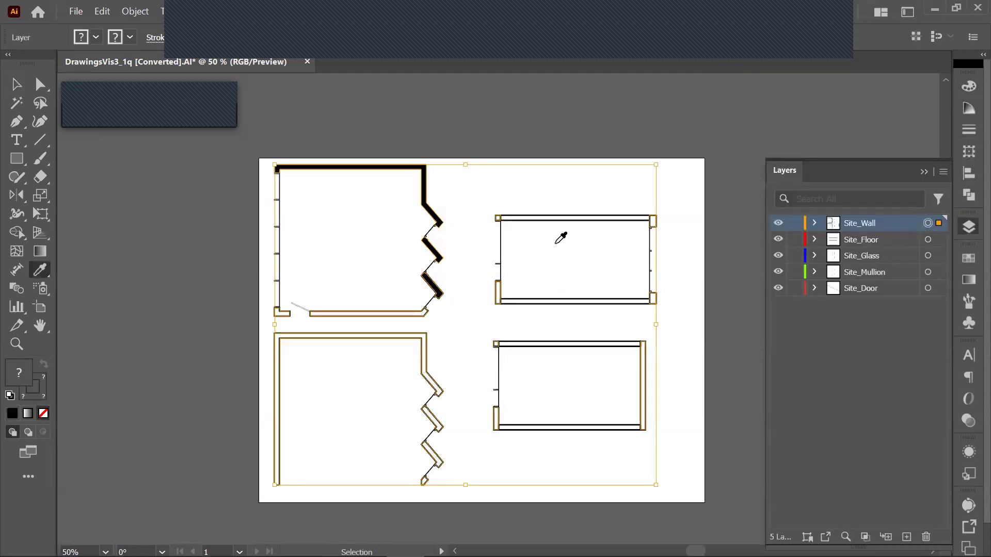
left_click(435, 211)
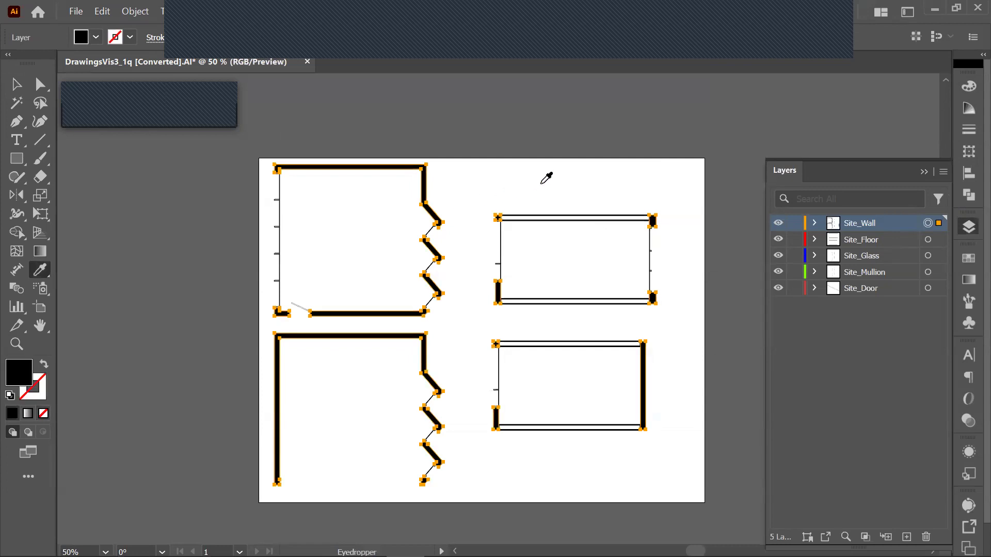
key("ctrl+shift+a")
key("v")
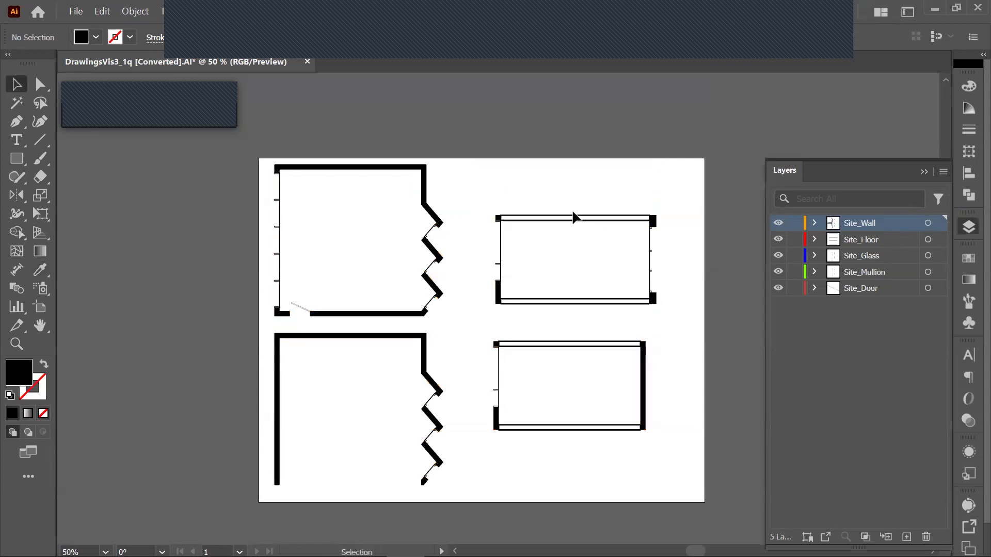
Copy the filled wall's black fill and absent stroke onto the Site_Floor layer's linework with the Eyedropper
left_click(928, 239)
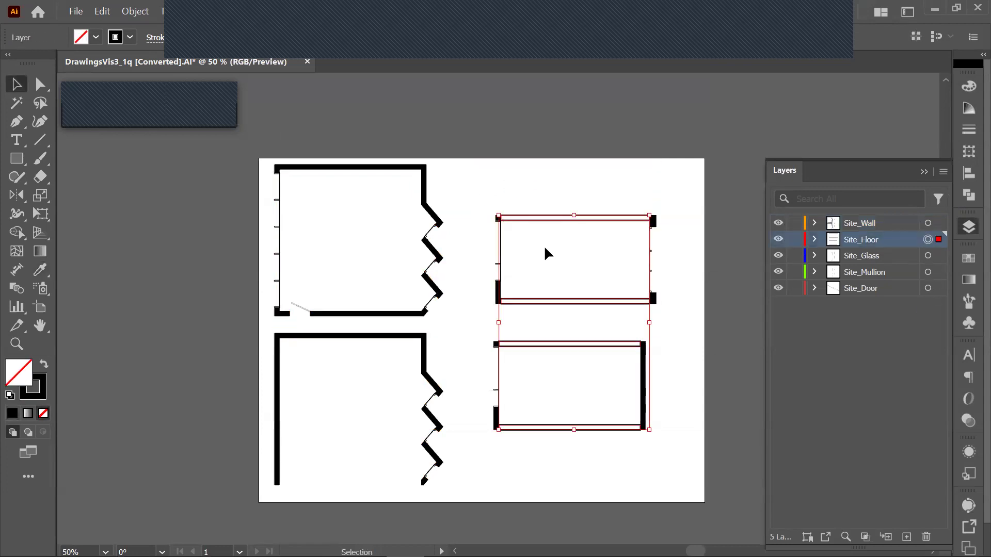
key("i")
left_click(435, 208)
key("ctrl+shift+a")
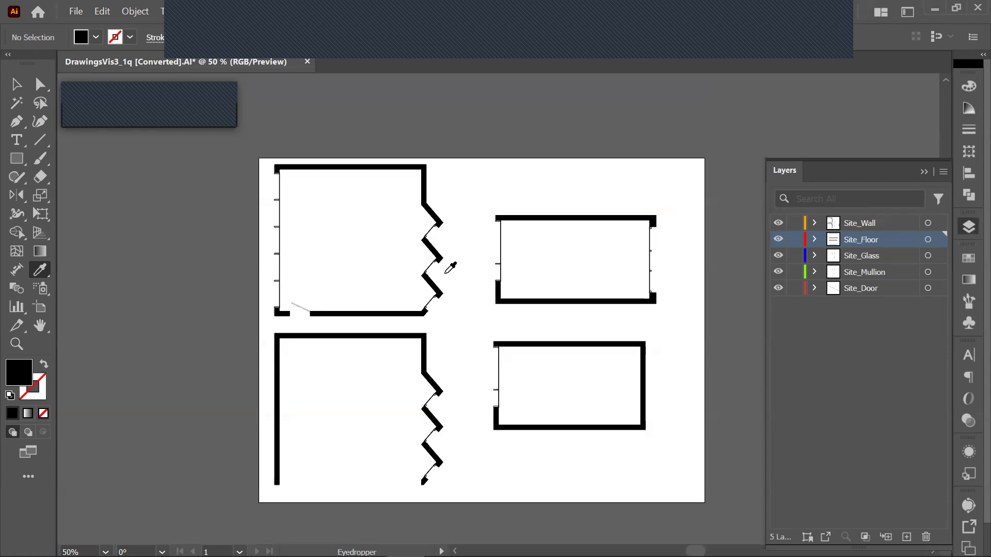
key("v")
left_click(424, 207)
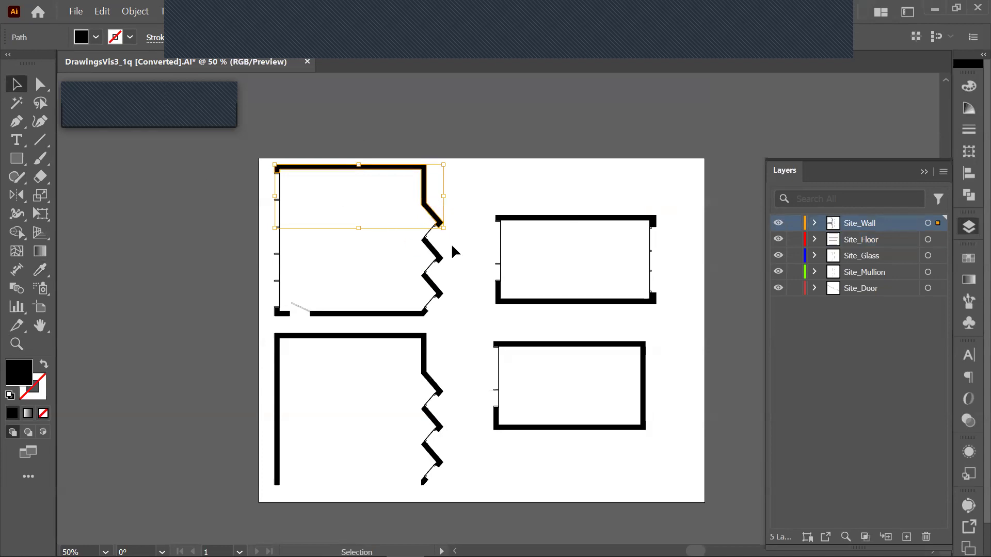
left_click(478, 259)
key("k")
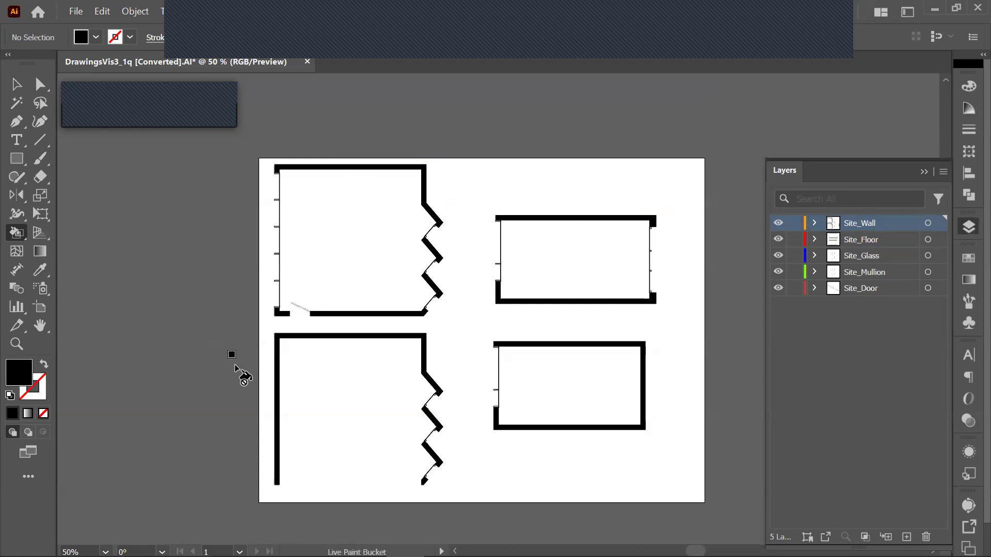
Switch to Rhino and delete the existing 2D plan and section drawings beside the model in the Top view
key("alt+Tab")
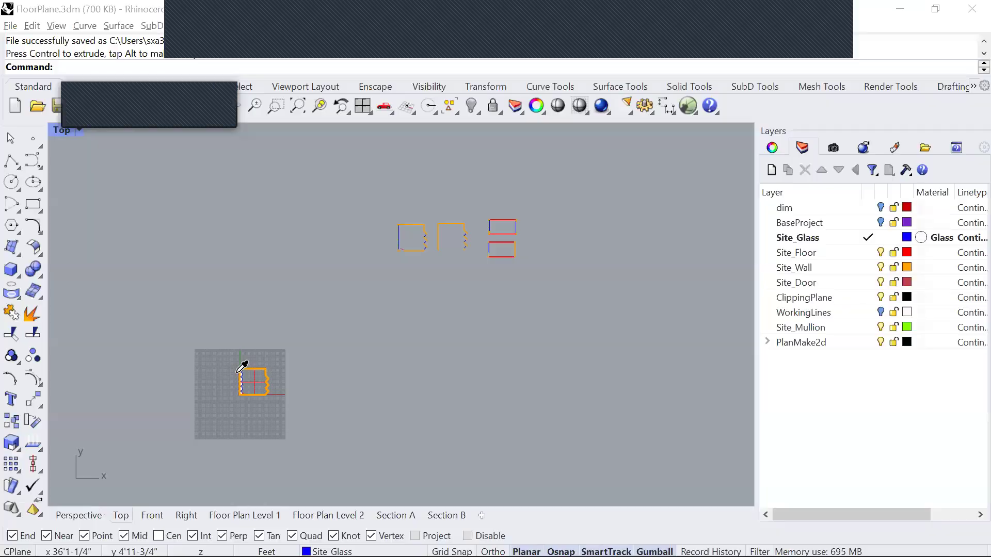
left_click_drag(473, 347, 420, 361)
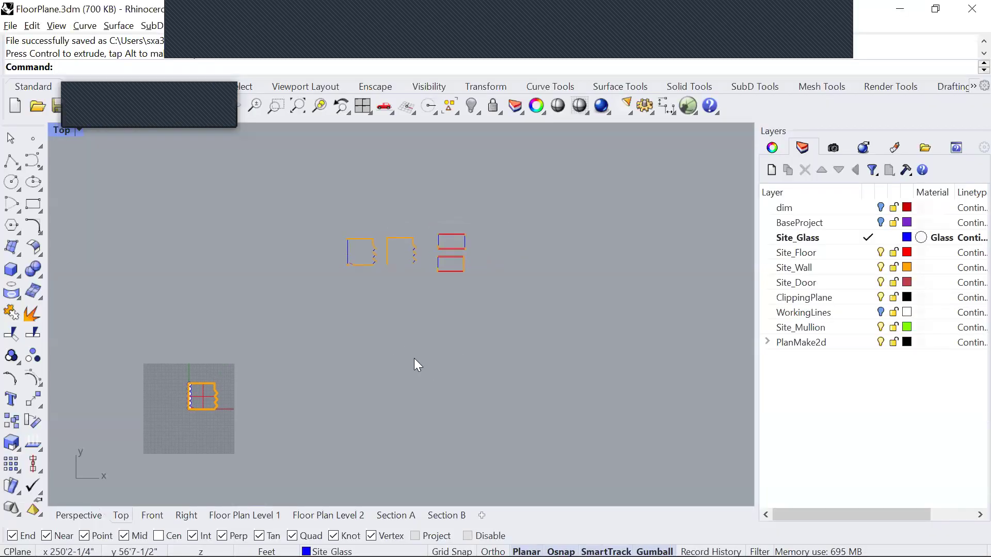
left_click_drag(298, 180, 526, 343)
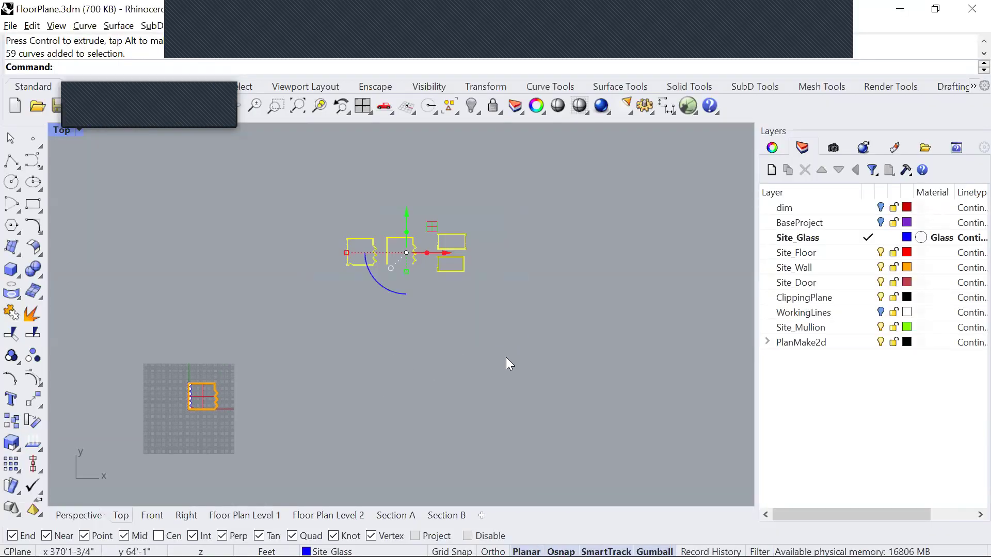
left_click_drag(464, 386, 492, 379)
key("Delete")
scroll(356, 298, "up", 3)
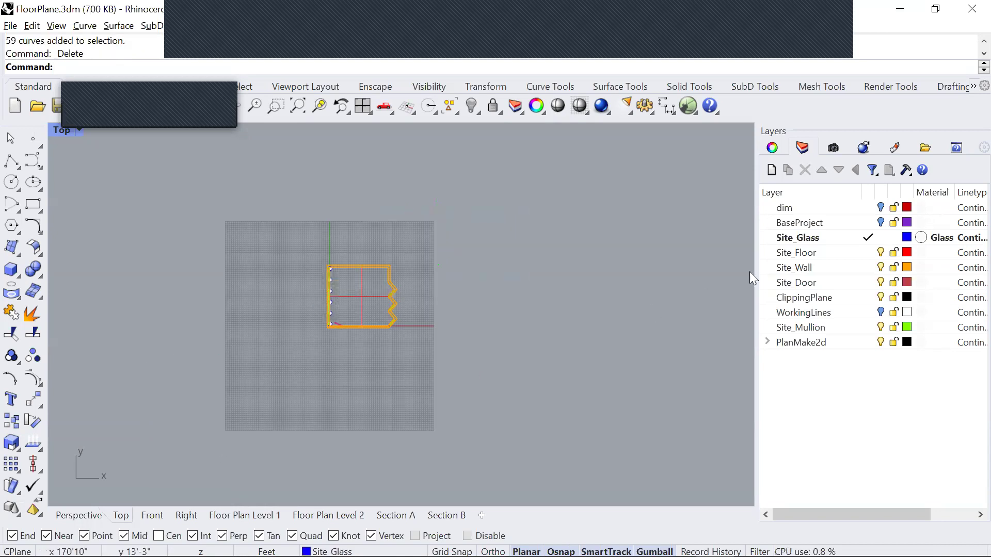
Purge the unused layers and other unused information from the Rhino file
type("urge")
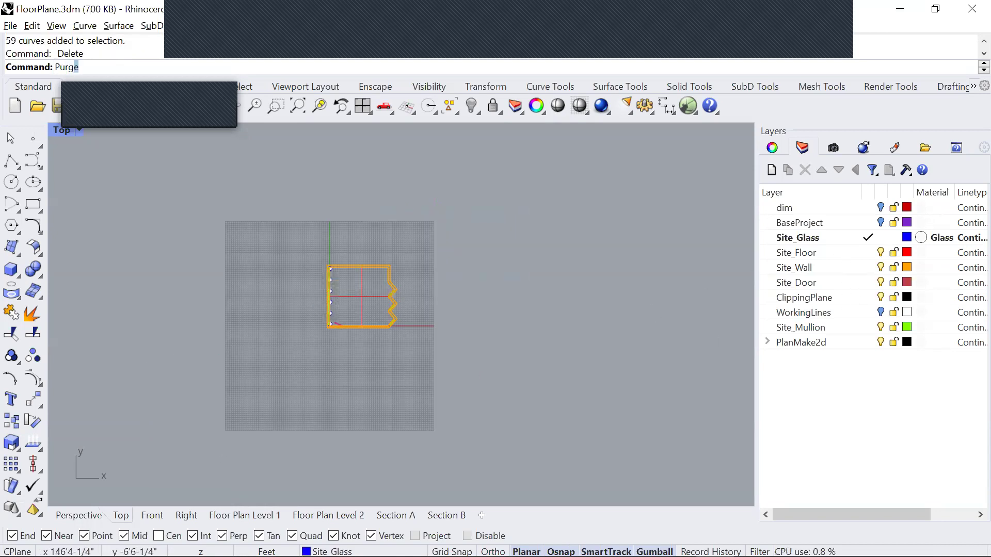
key("Return")
key("Return")
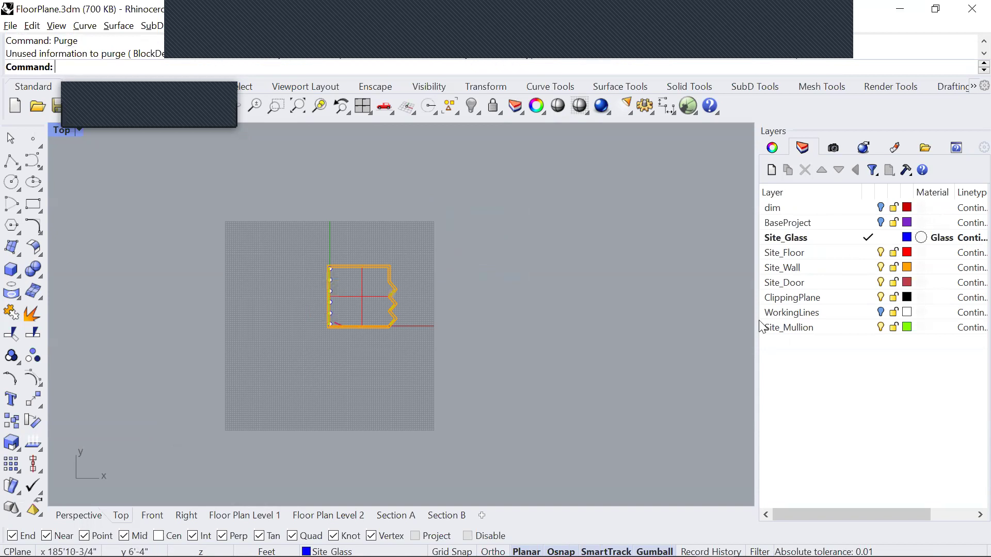
Turn on the WorkingLines layer and delete the white plan curves beside the model
left_click(881, 313)
left_click(880, 312)
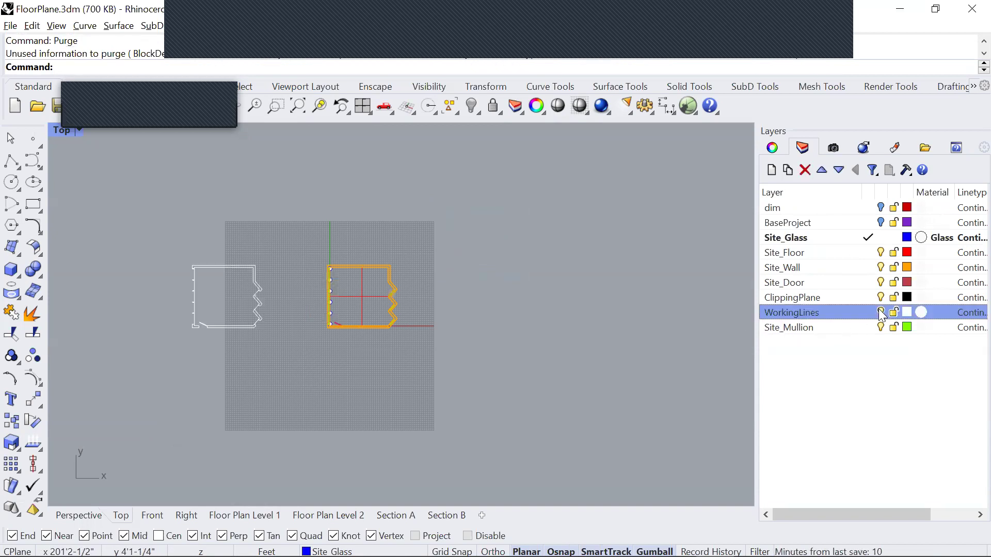
left_click_drag(163, 218, 281, 393)
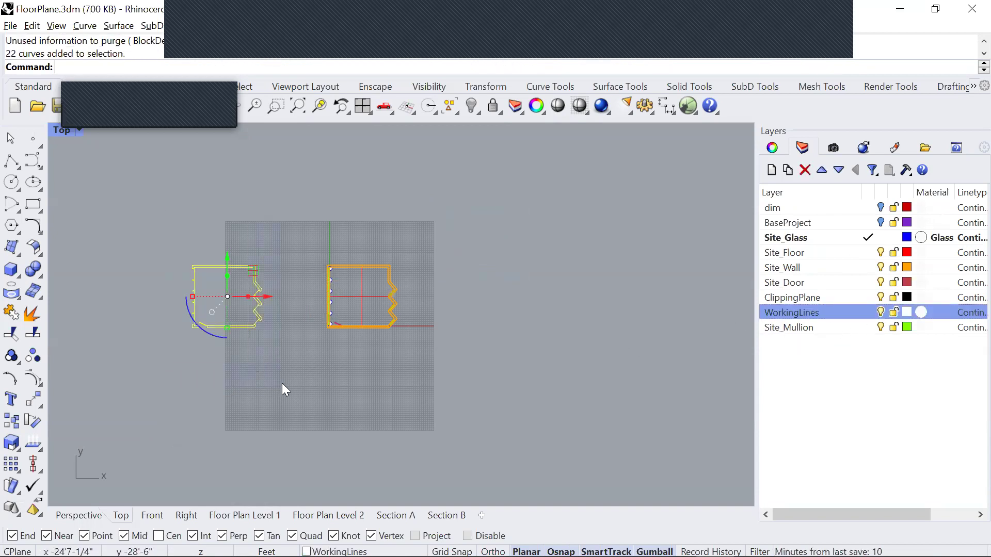
key("Delete")
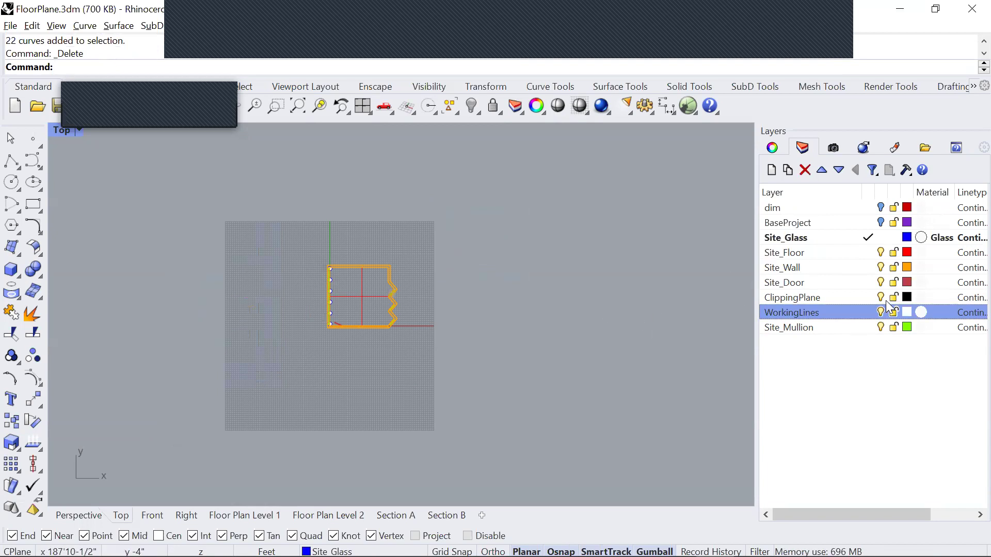
Show the hidden clipping plane and enable it to clip the Top view
type("Show")
key("Return")
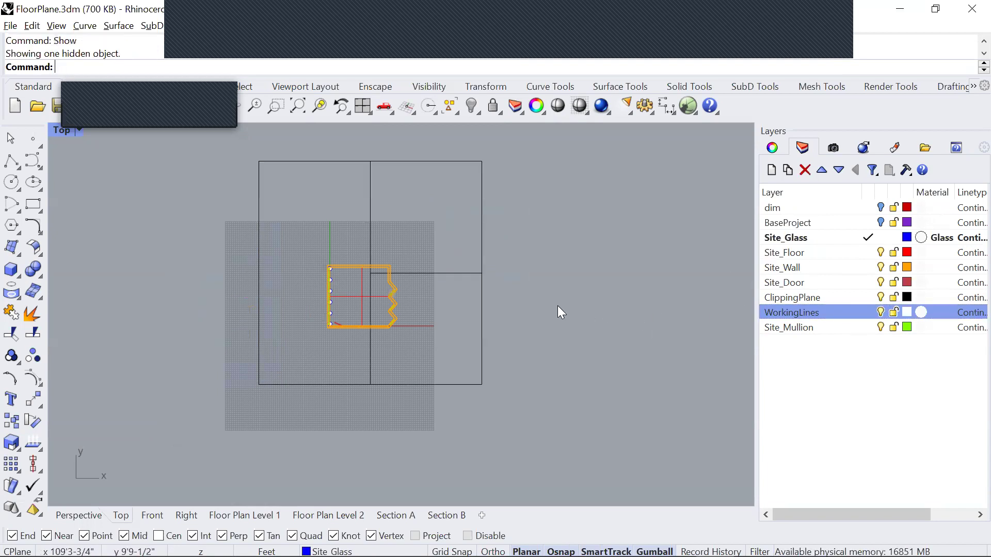
left_click(482, 248)
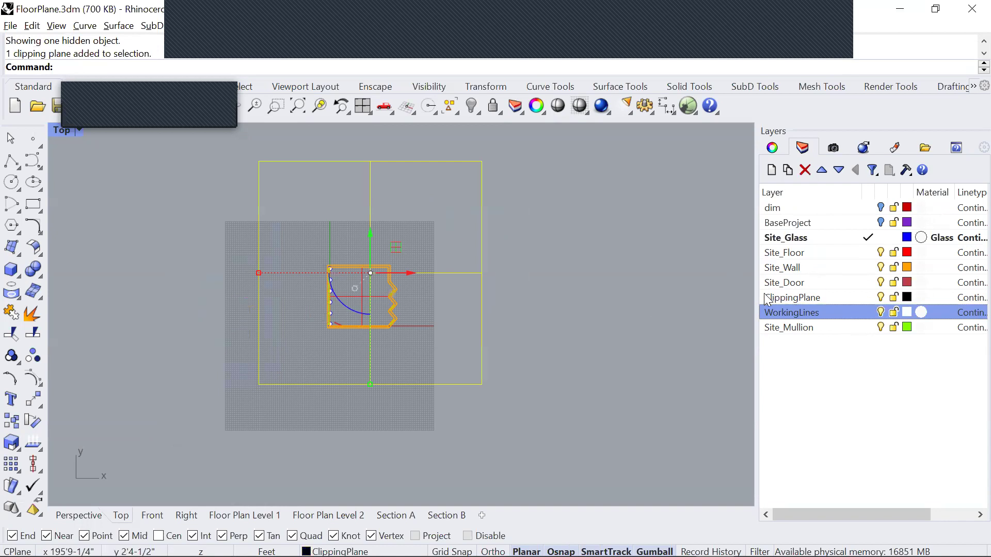
left_click(773, 148)
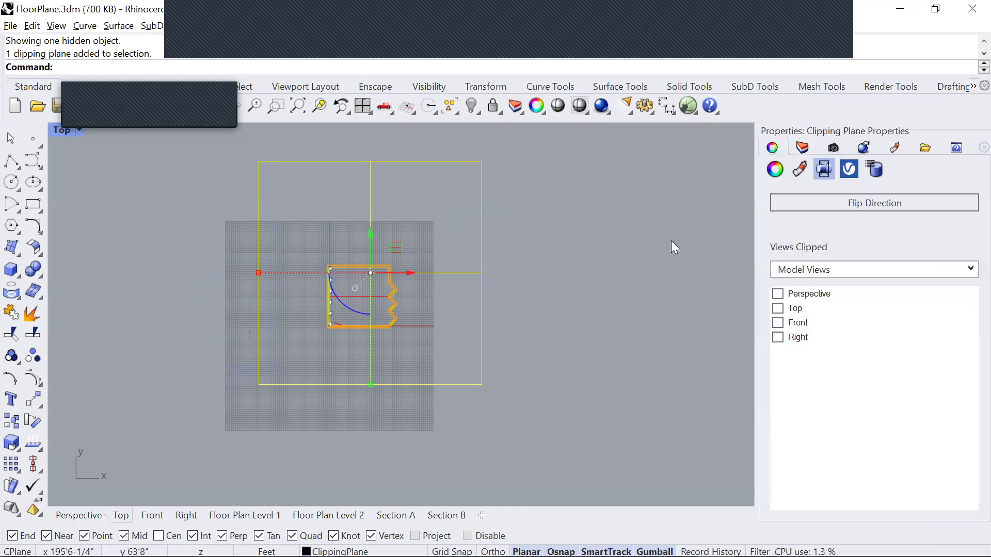
left_click(776, 309)
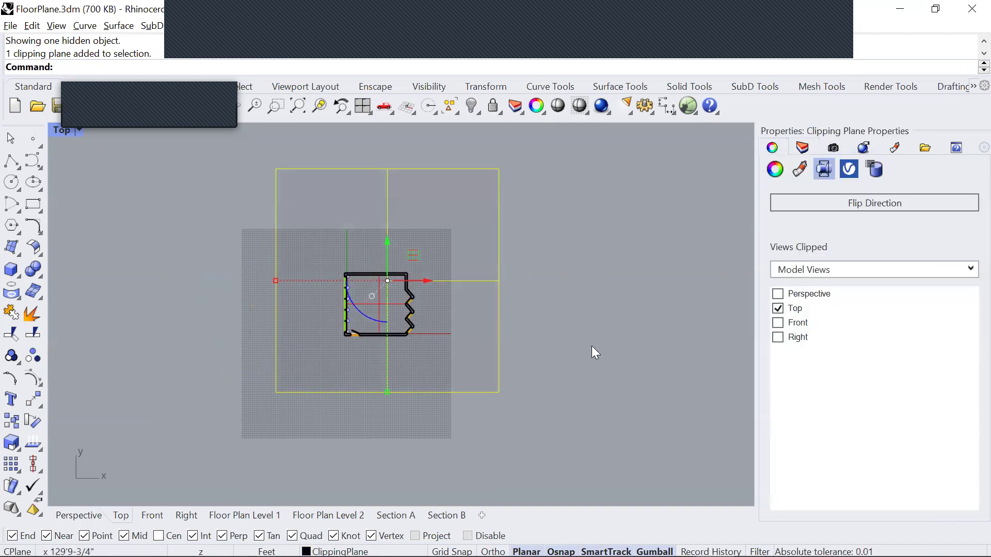
left_click(591, 346)
scroll(340, 299, "up", 2)
Generate a Make2D drawing of the entire model from the Top view with source layers maintained and clipping plane intersections enabled
key("ctrl+F2")
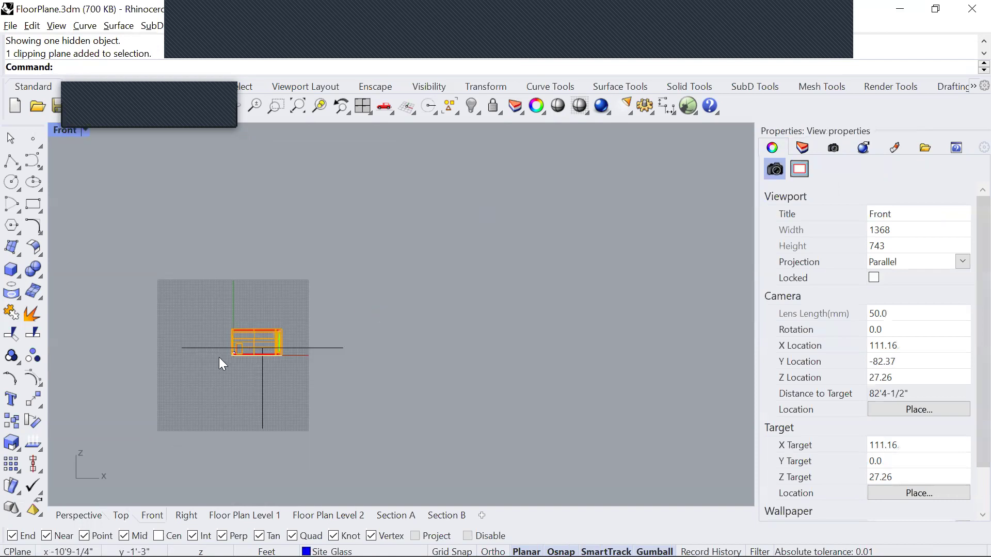
scroll(155, 345, "up", 6)
key("ctrl+F3")
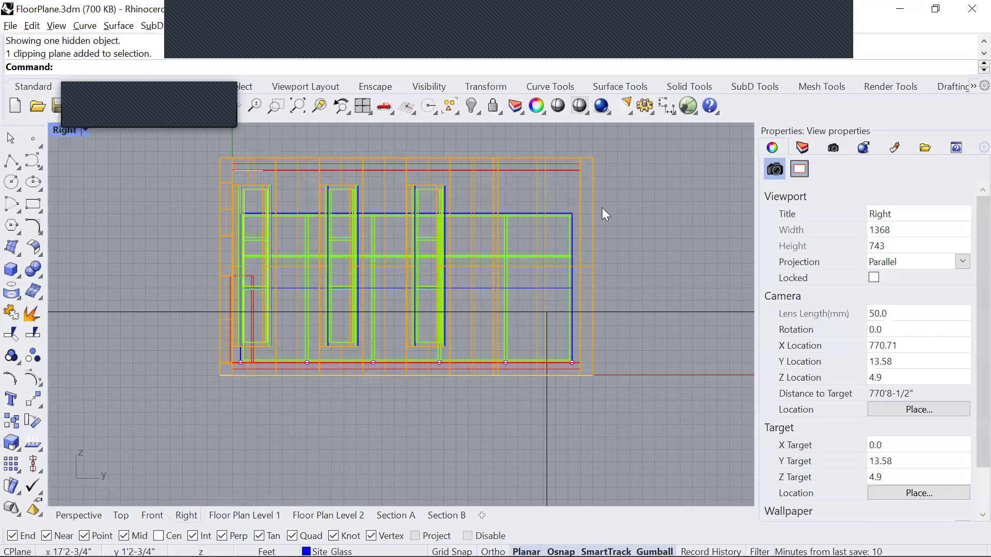
key("ctrl+F1")
key("ctrl+a")
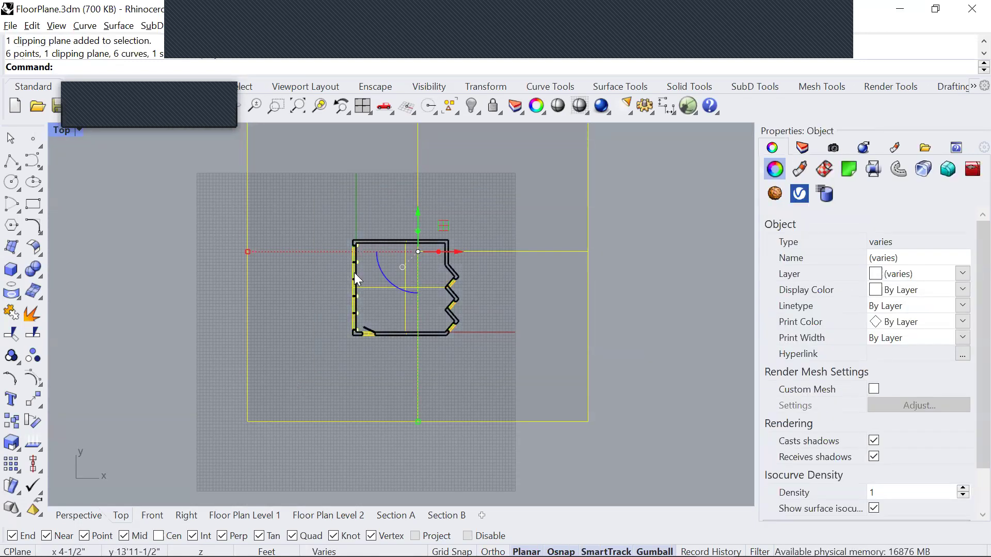
type("Make2D")
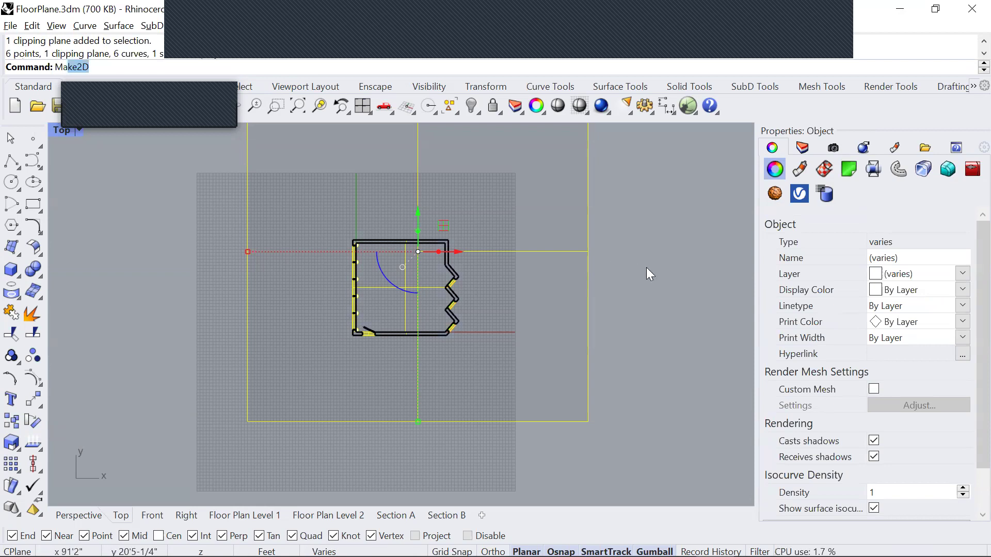
key("Return")
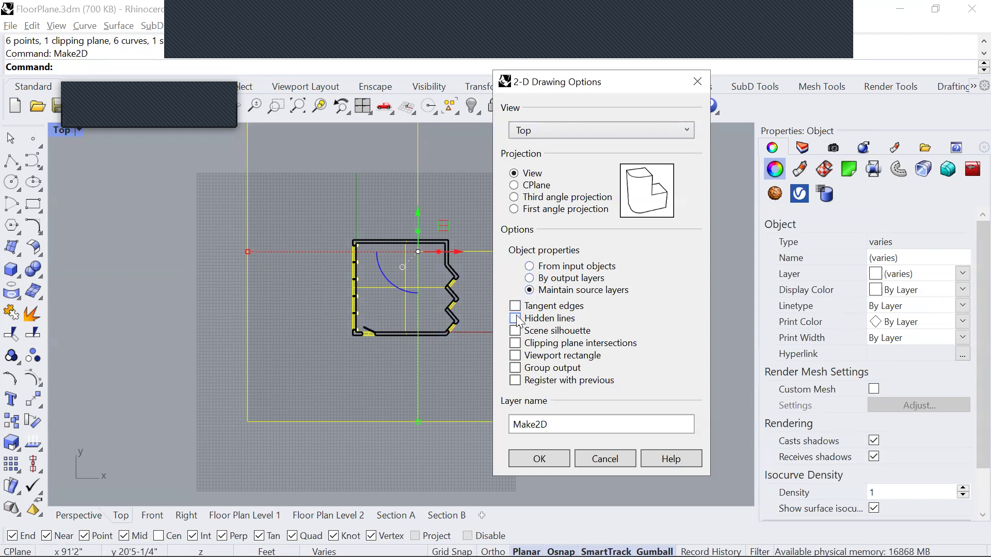
left_click(515, 343)
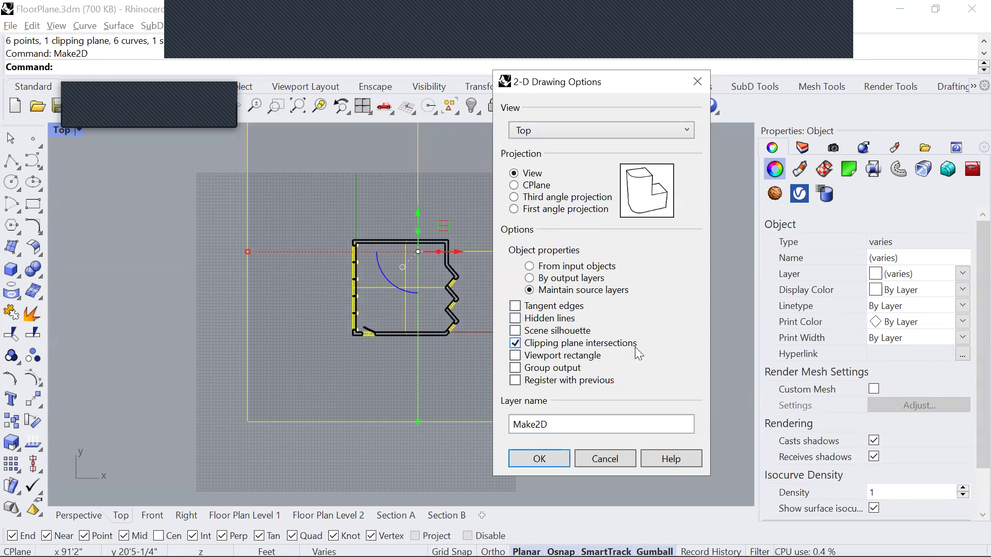
left_click(548, 456)
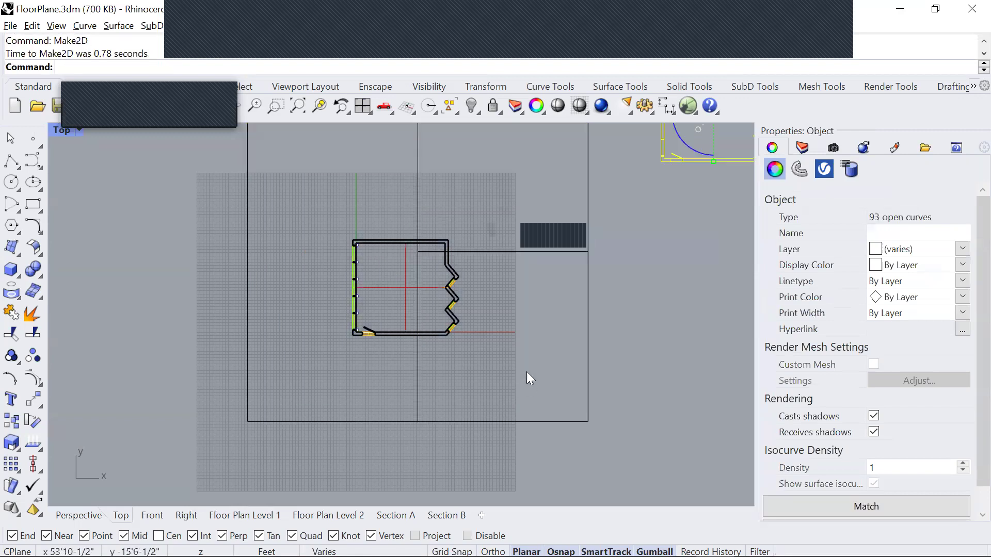
Move the new 2D plan drawing slightly farther away from the model in the Top view
scroll(564, 316, "down", 3)
left_click_drag(564, 316, 505, 325)
mouse_move(545, 215)
left_mouse_down()
mouse_move(411, 296)
mouse_move(550, 224)
mouse_move(553, 204)
left_mouse_up()
key("Escape")
Examine the wall, mullion, glass and door curves of the new 2D plan up close
scroll(531, 208, "up", 8)
scroll(501, 263, "up", 2)
scroll(482, 259, "down", 2)
scroll(348, 371, "up", 5)
scroll(320, 256, "down", 2)
scroll(320, 328, "down", 5)
scroll(479, 299, "down", 4)
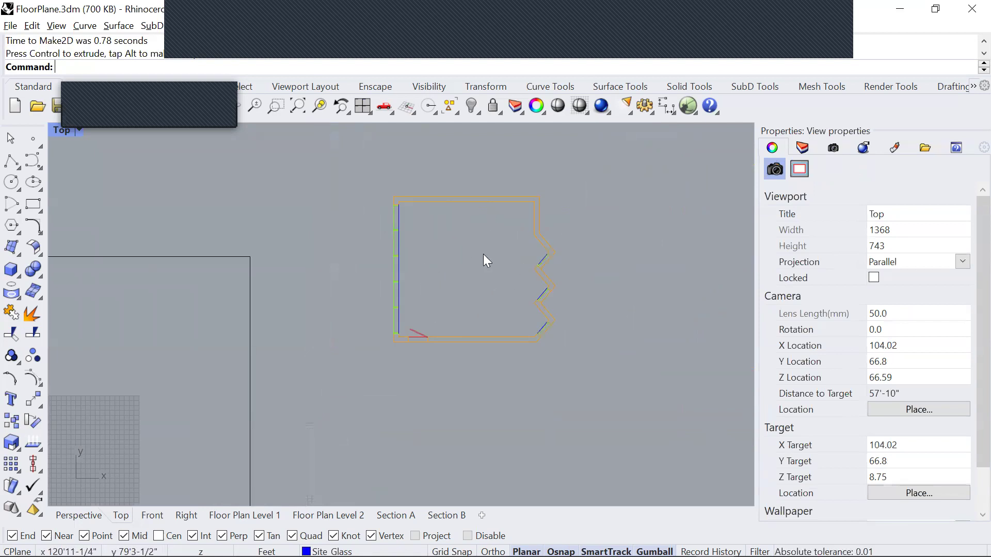
scroll(475, 256, "down", 4)
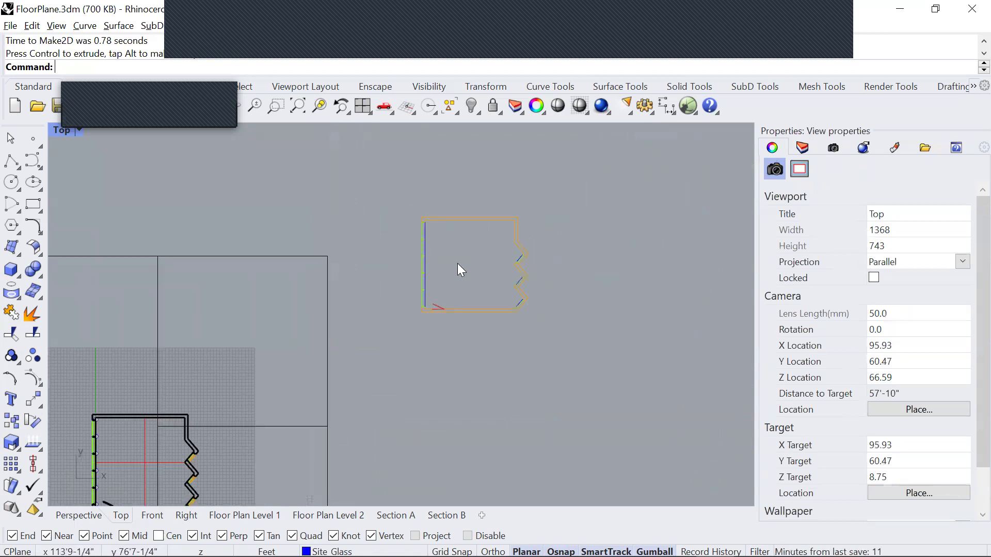
scroll(515, 260, "up", 3)
left_click(534, 260)
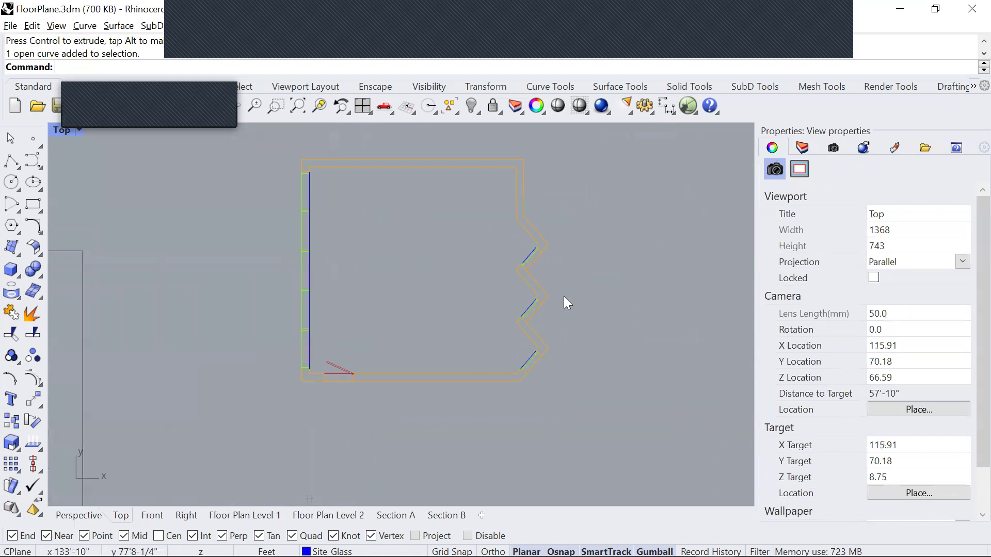
left_click(611, 295)
Select all curves of the new 2D plan and export them as the Adobe Illustrator file DrawingsVis3_2_1q
scroll(567, 289, "down", 4)
left_click_drag(394, 187, 578, 405)
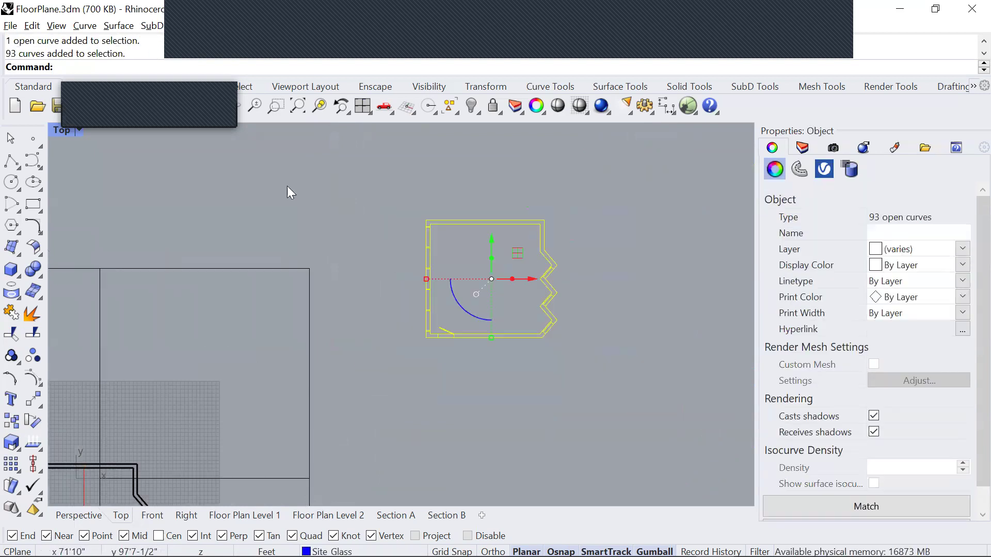
left_click(10, 25)
left_click(67, 225)
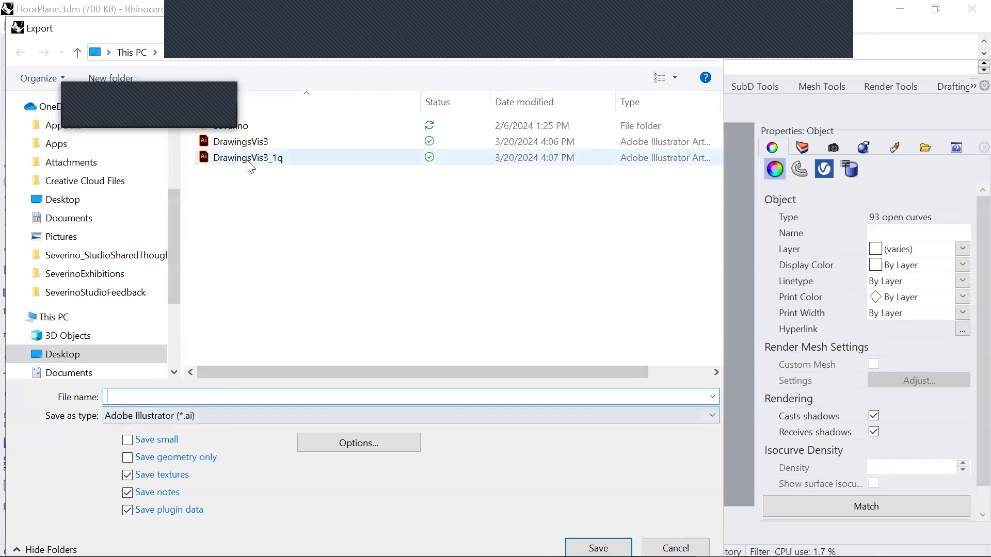
left_click(247, 163)
left_click(181, 397)
left_click(166, 396)
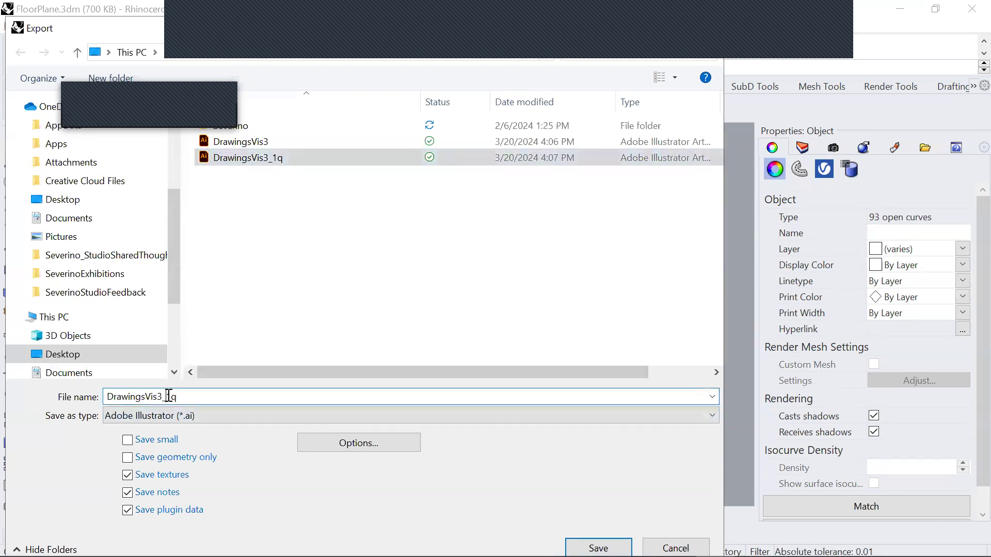
type("2_")
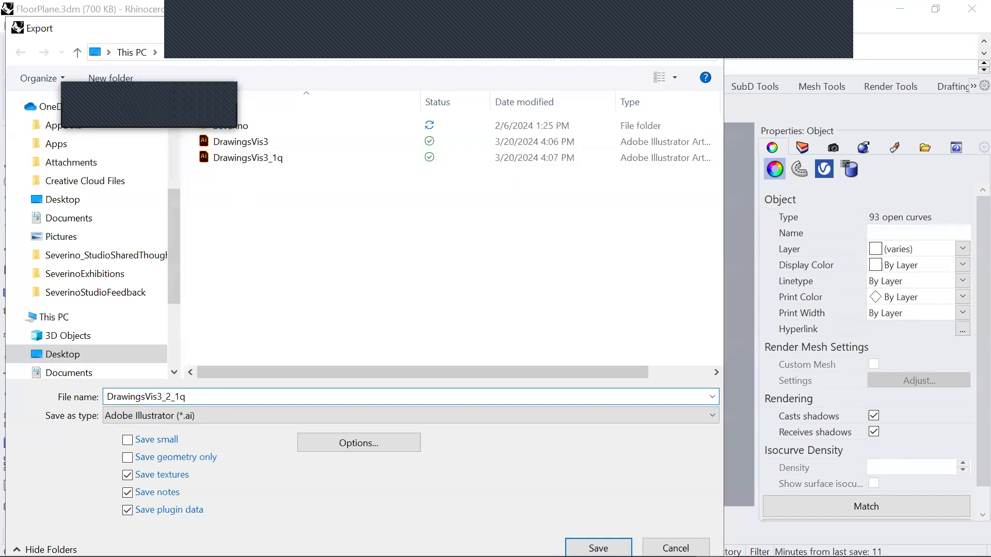
left_click(597, 548)
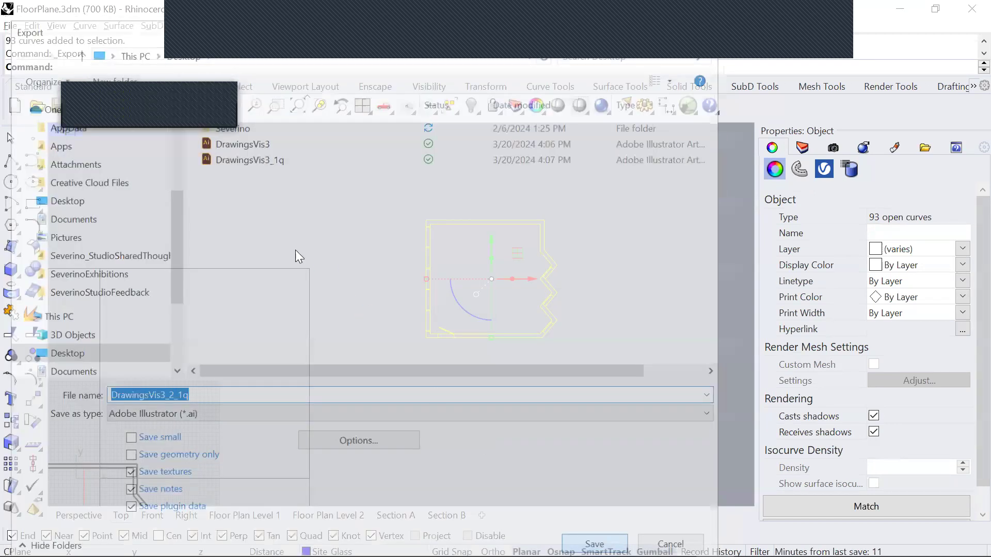
Complete the Illustrator export preserving the model scale at 8 feet = 1 inch
left_click_drag(295, 185, 277, 189)
left_click_drag(427, 186, 408, 188)
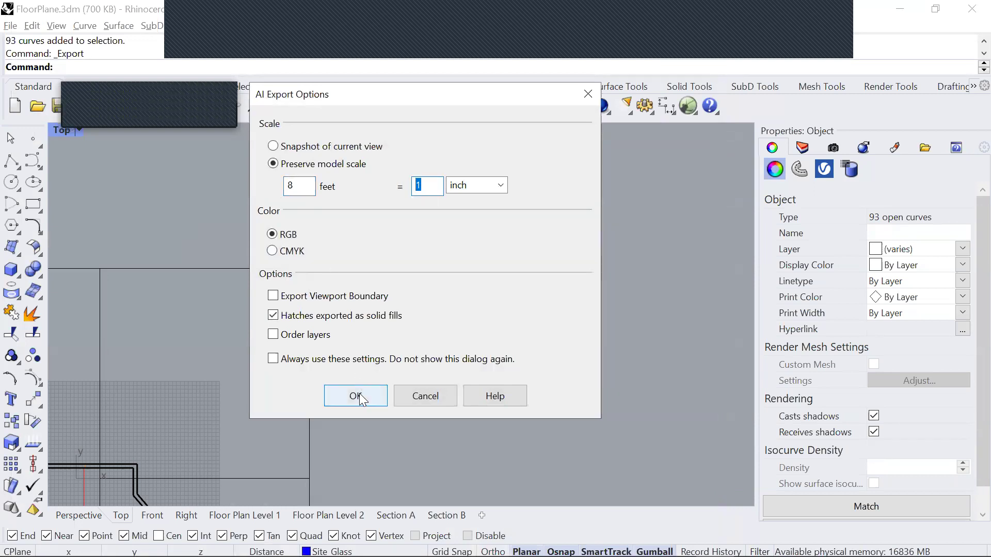
left_click(297, 189)
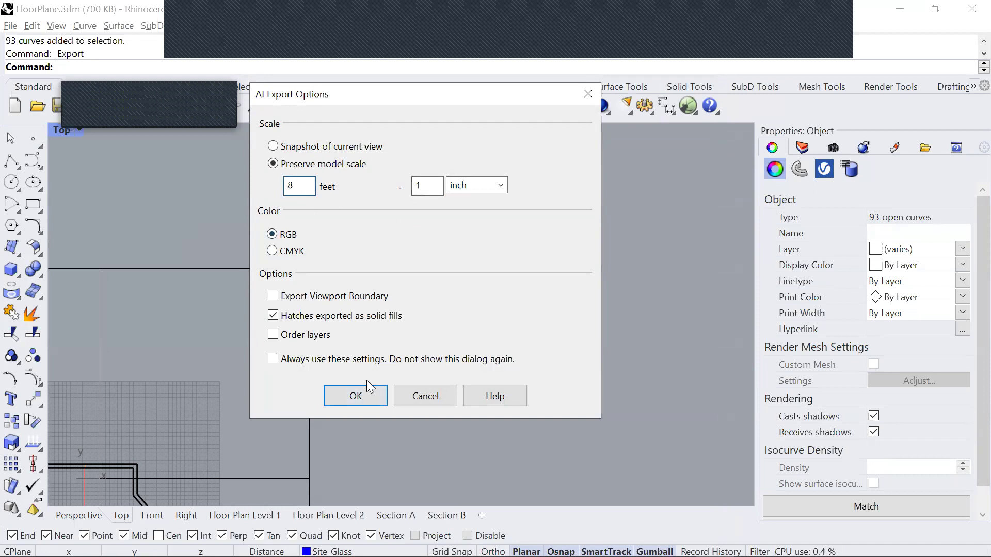
left_click(357, 399)
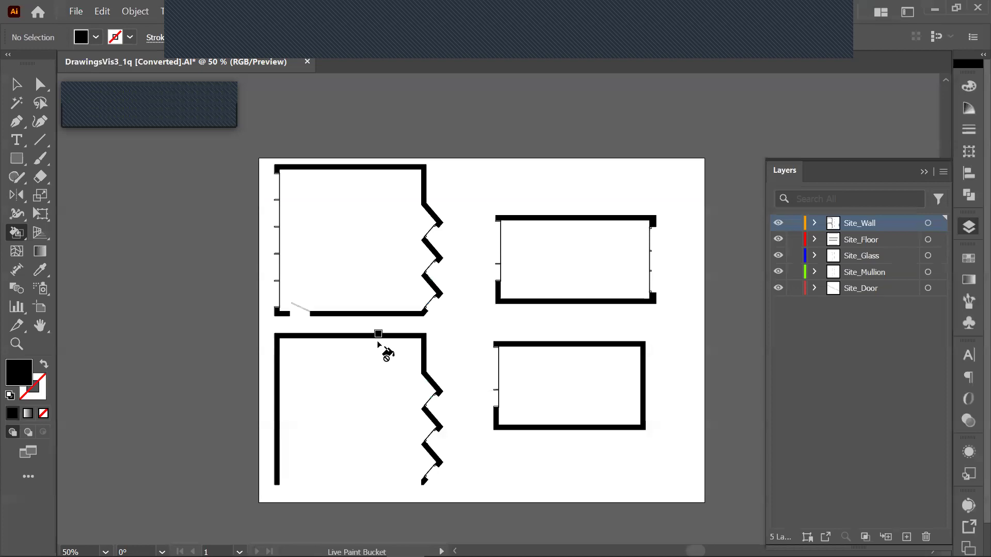
Switch to Illustrator and save the styled plans and sections document as Vis31.ai
key("z")
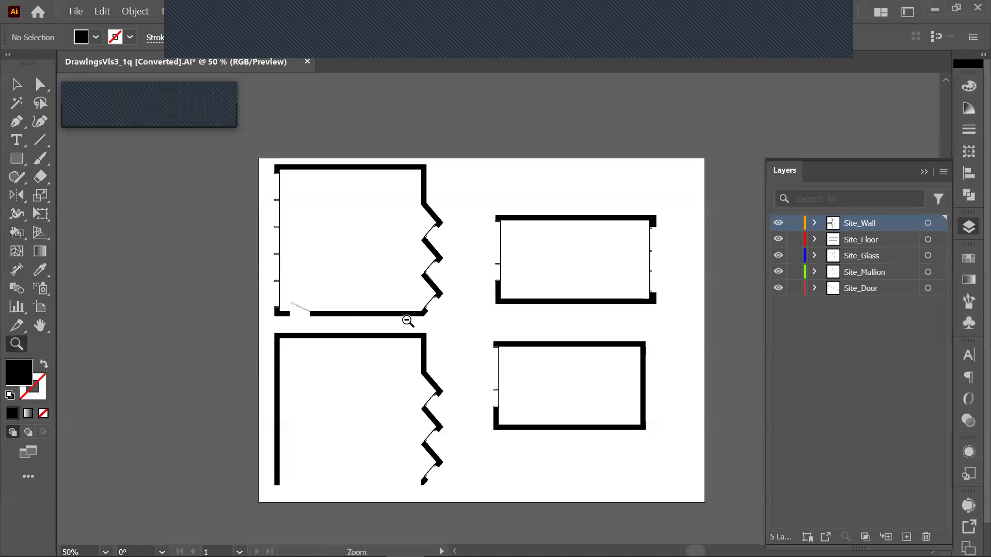
left_click(447, 313, "alt")
left_click_drag(504, 327, 347, 296)
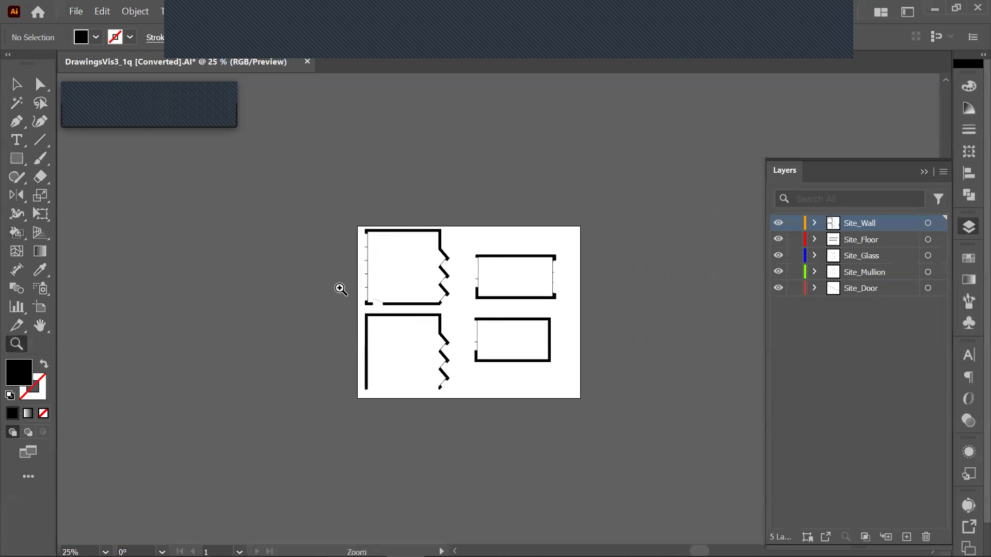
left_click(75, 10)
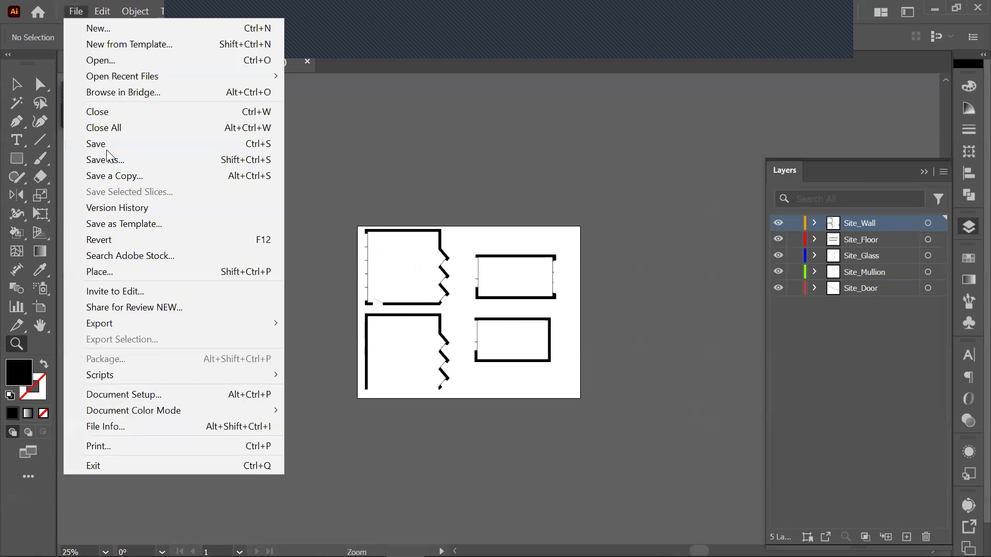
left_click(107, 158)
left_click_drag(261, 372, 101, 371)
type("D4")
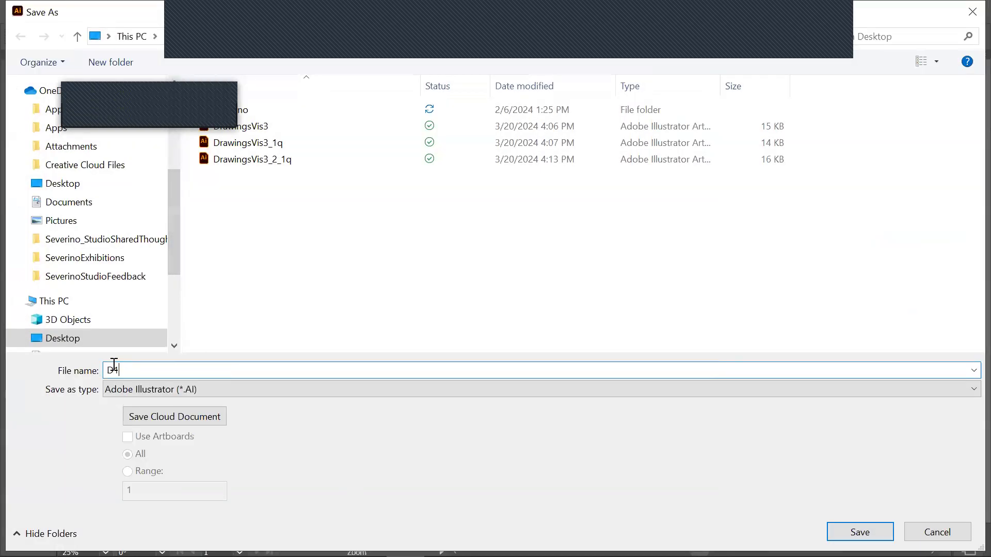
key("BackSpace")
key("BackSpace")
type("Vis3_1")
key("Return")
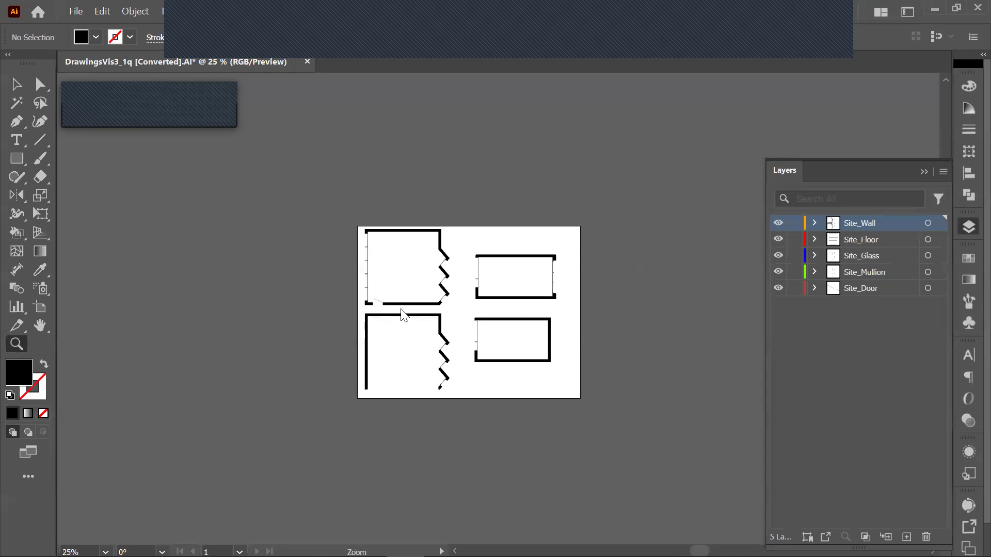
left_click(563, 502)
left_click(76, 11)
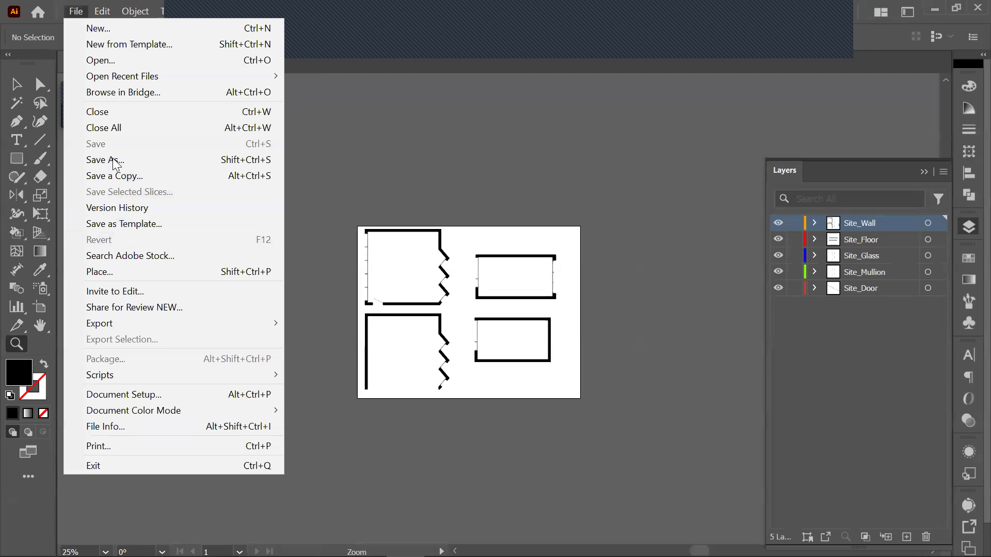
left_click(109, 159)
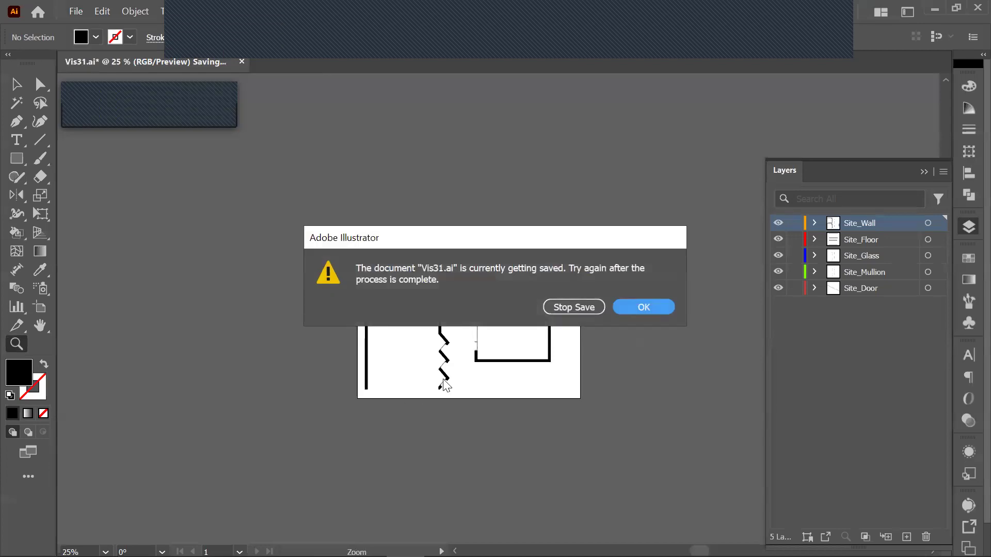
left_click(643, 309)
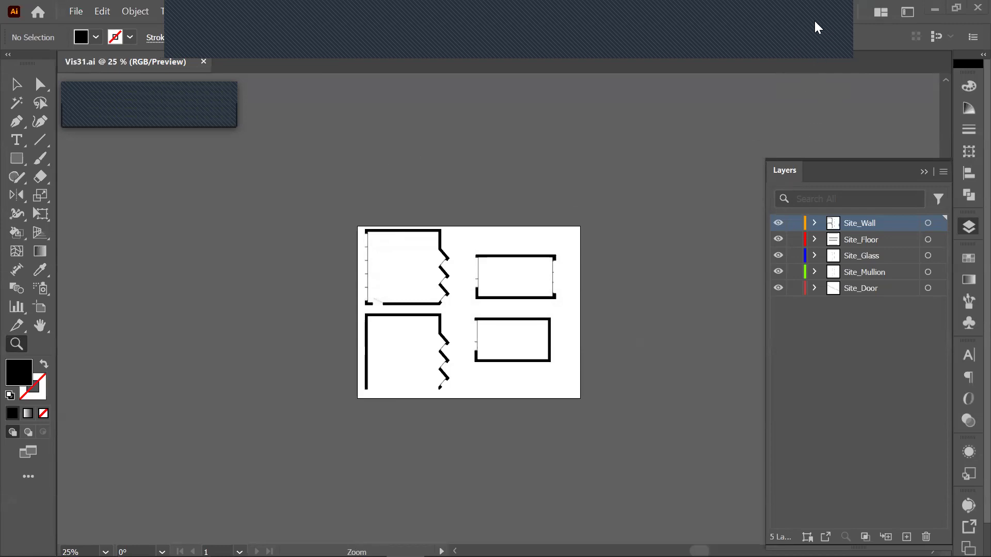
Save the document under the new name Vis32 with Illustrator 2020 compatibility
left_click(81, 11)
left_click(110, 159)
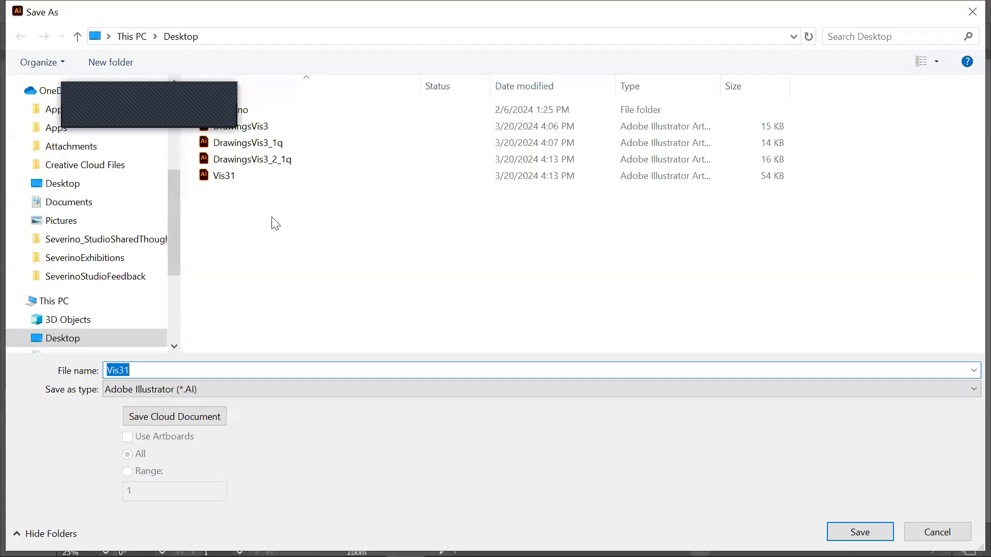
left_click(221, 176)
left_click(163, 367)
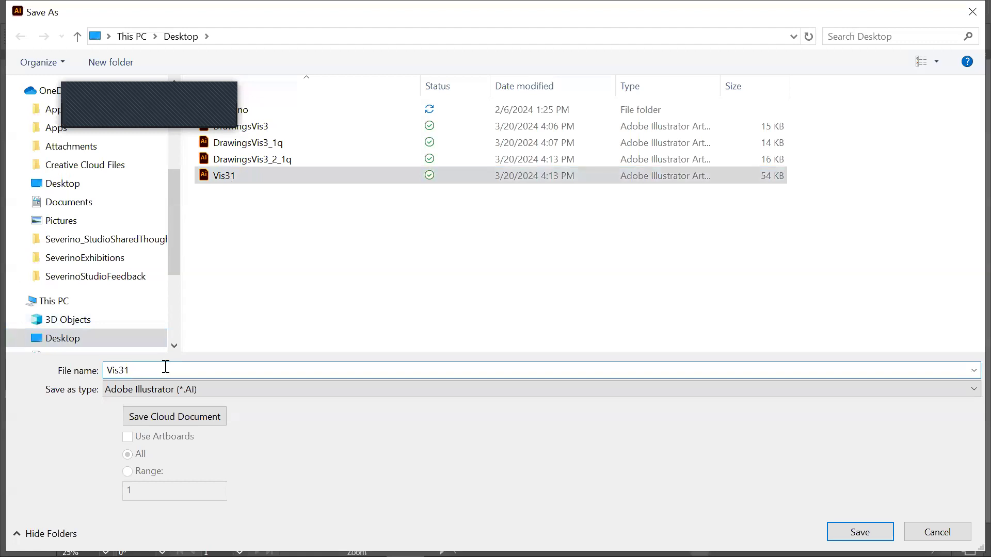
key("Return")
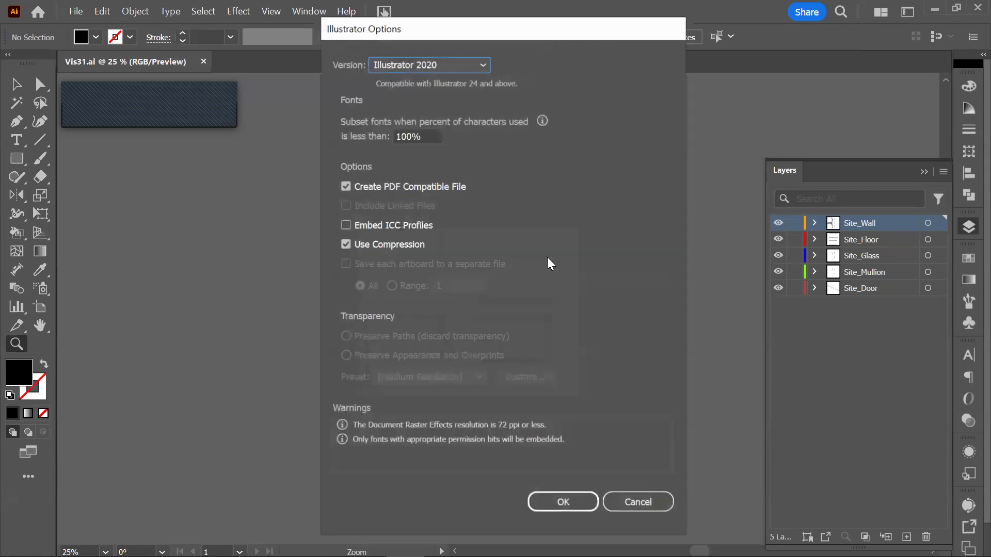
left_click(558, 498)
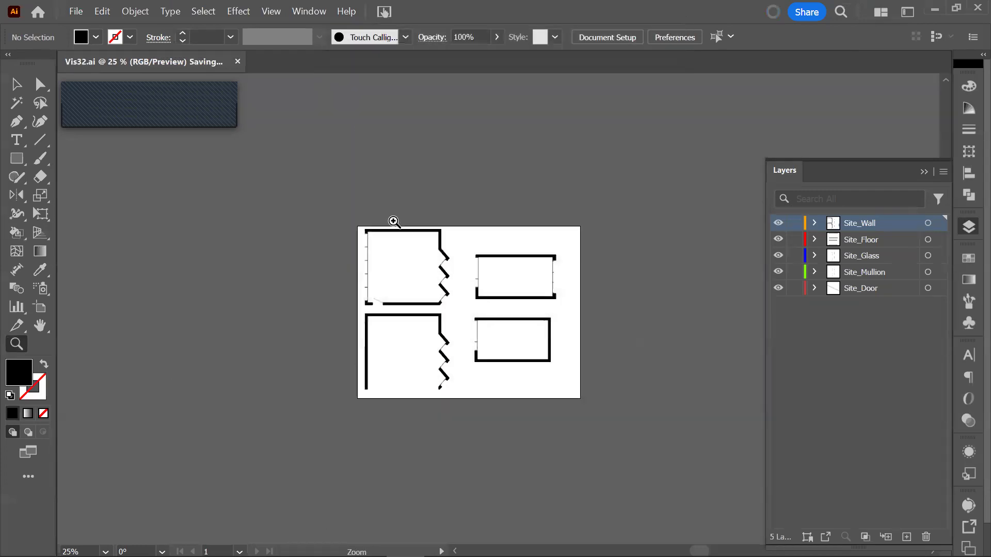
Move all the plans and sections off the artboard onto the empty canvas to its left
key("v")
key("ctrl+a")
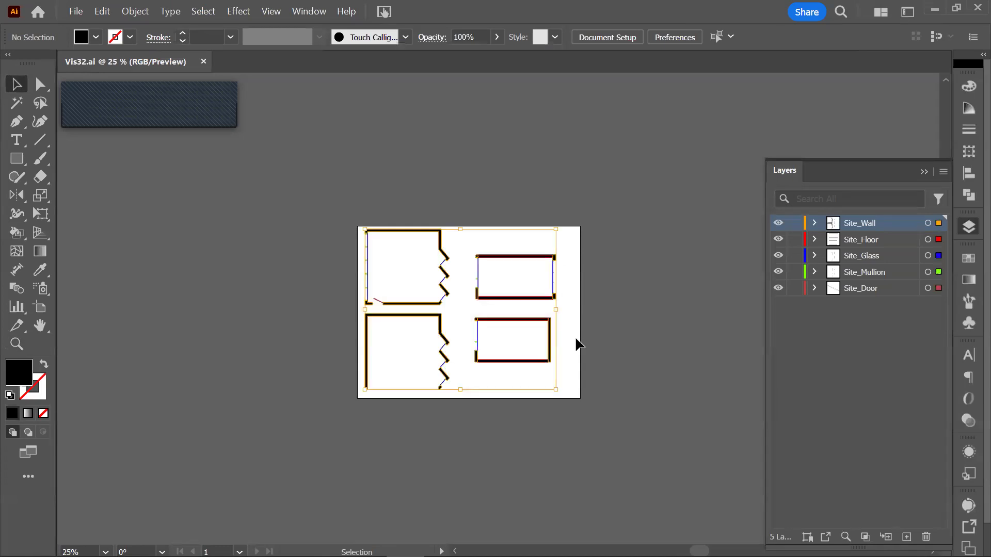
left_click_drag(549, 261, 283, 260)
left_click(463, 296)
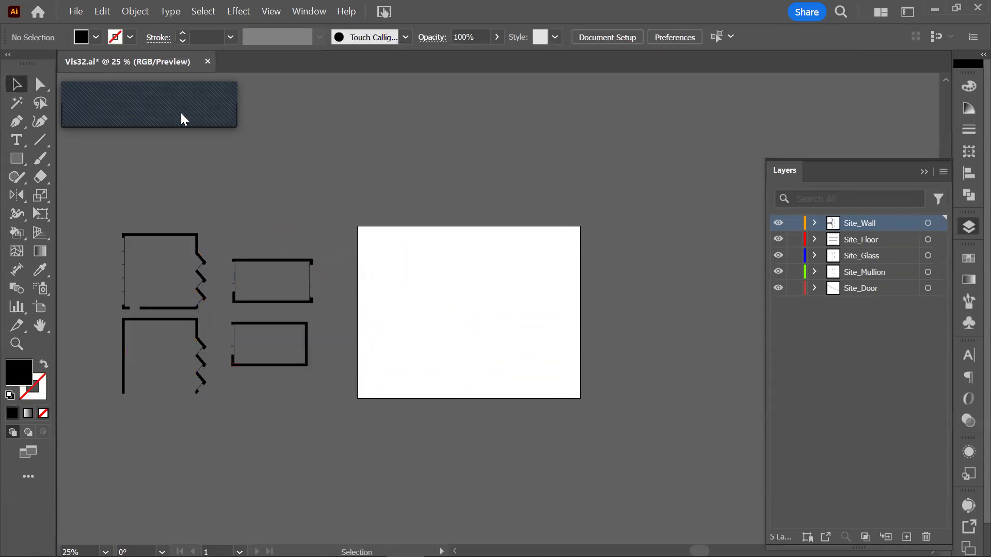
Open the exported DrawingsVis3_2_1q drawing from the Desktop
left_click(70, 8)
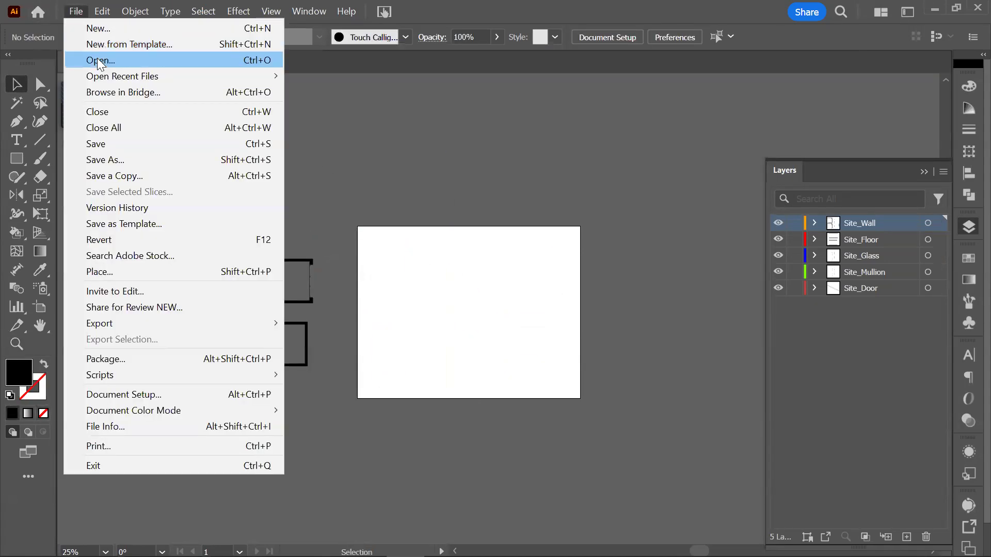
left_click(97, 58)
scroll(289, 181, "down", 3)
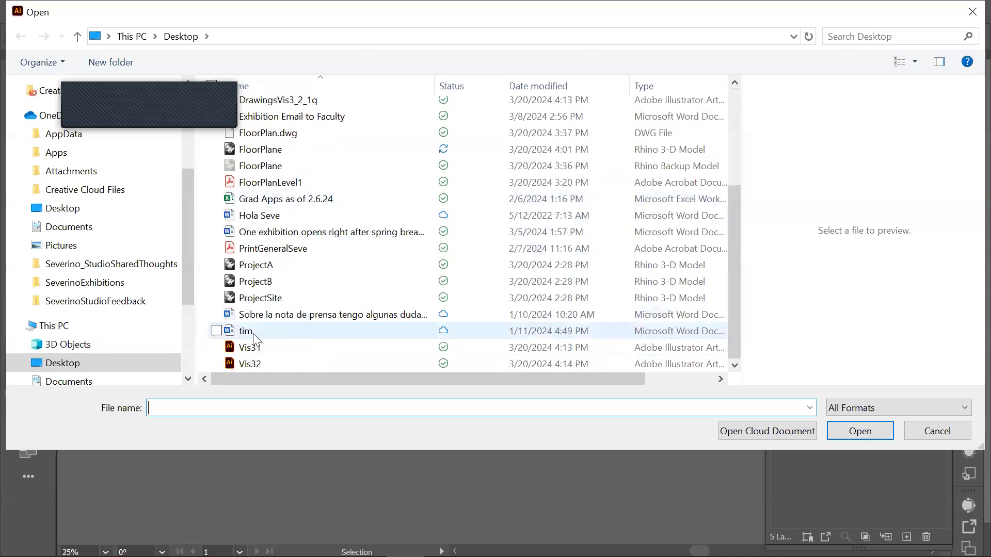
scroll(251, 361, "up", 3)
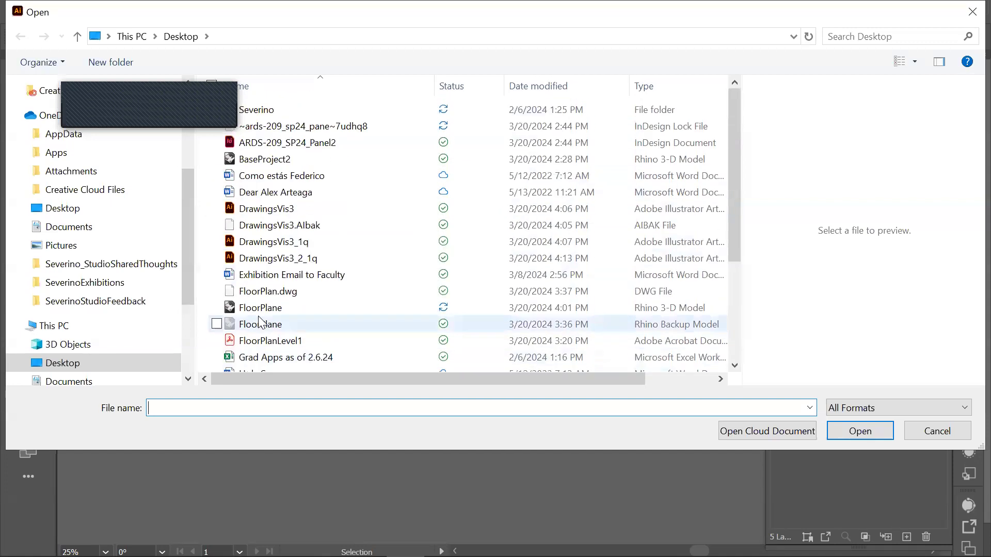
left_click(276, 258)
left_click(860, 431)
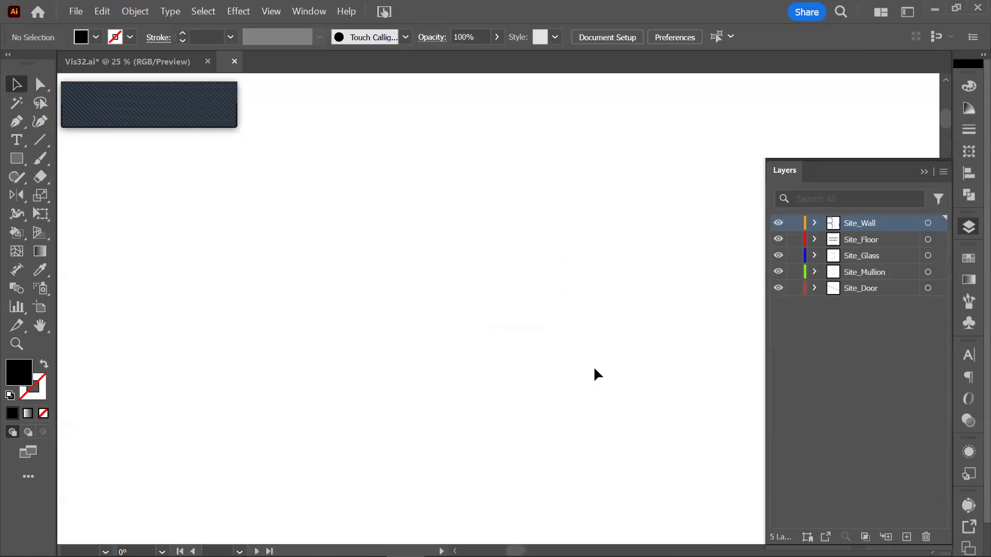
Copy the entire exported plan into Vis32 with its layers preserved and place it in the artboard's upper-left area
scroll(568, 335, "down", 4)
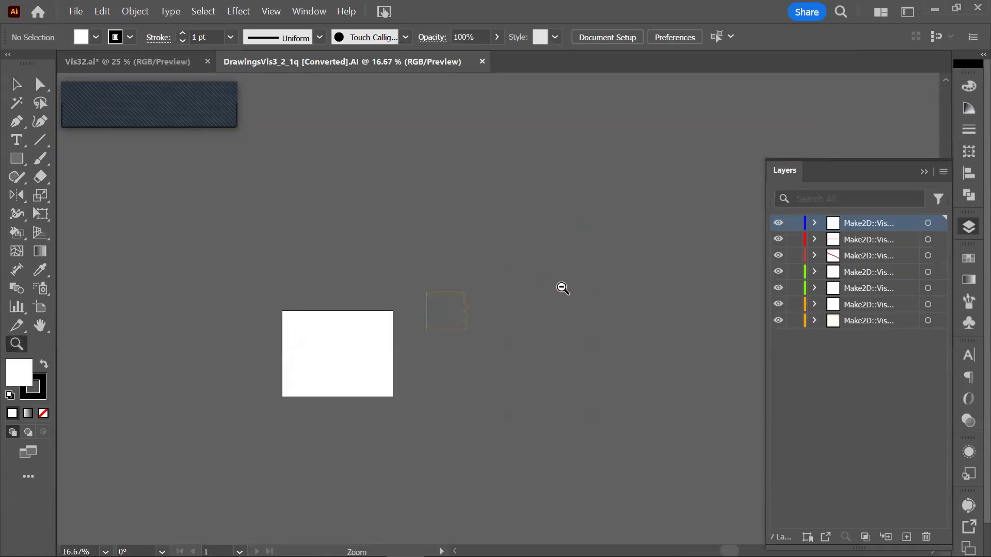
key("ctrl+a")
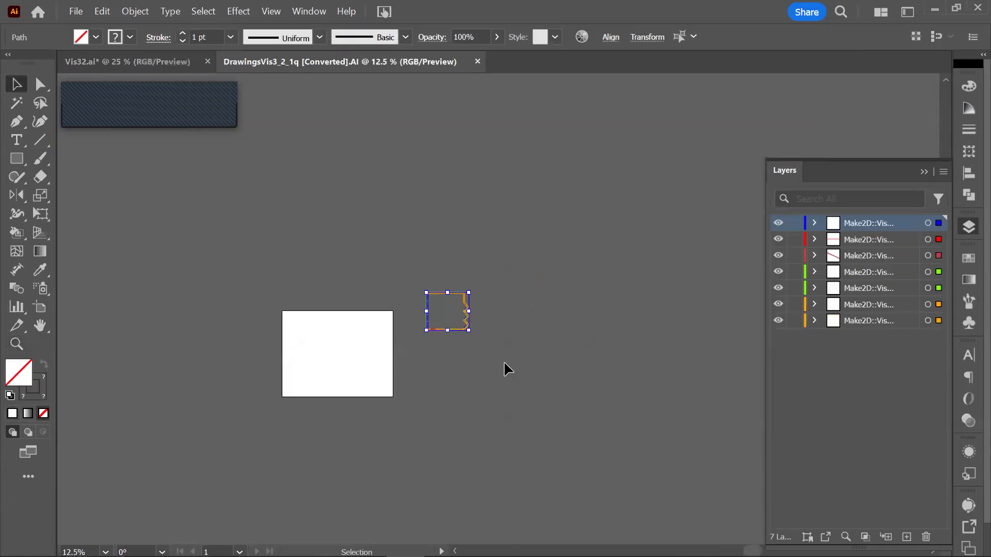
left_click(141, 59)
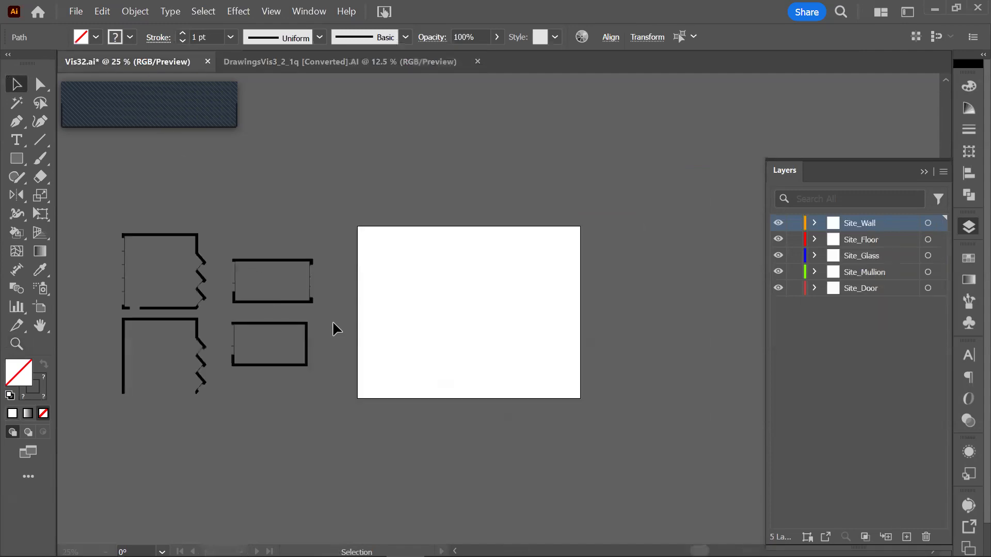
left_click(943, 172)
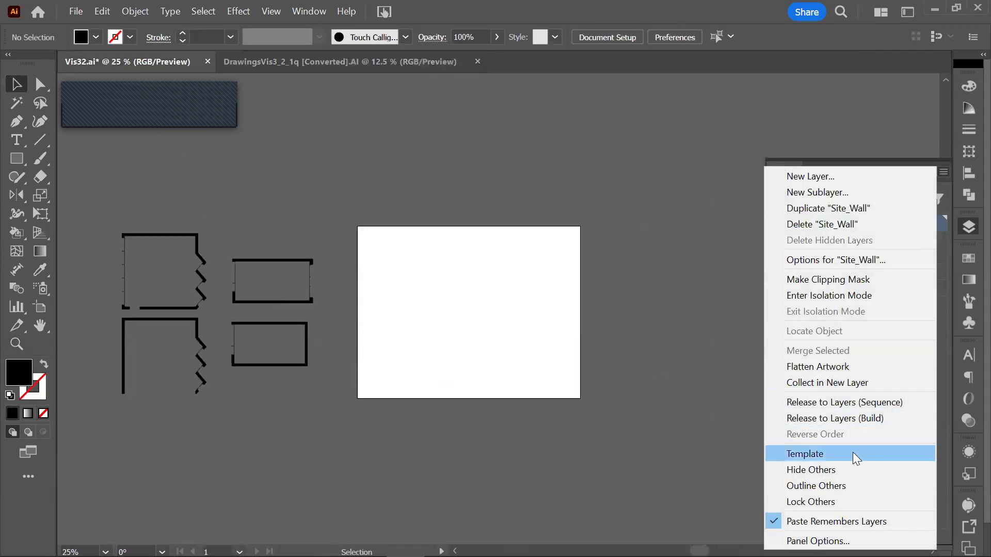
left_click(743, 451)
key("ctrl+v")
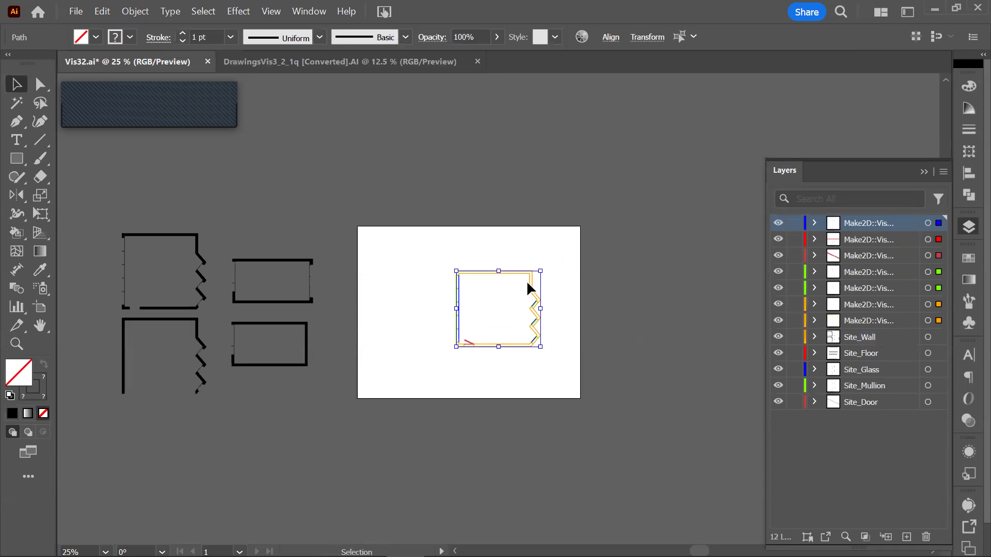
left_click_drag(530, 281, 449, 256)
left_click(482, 302)
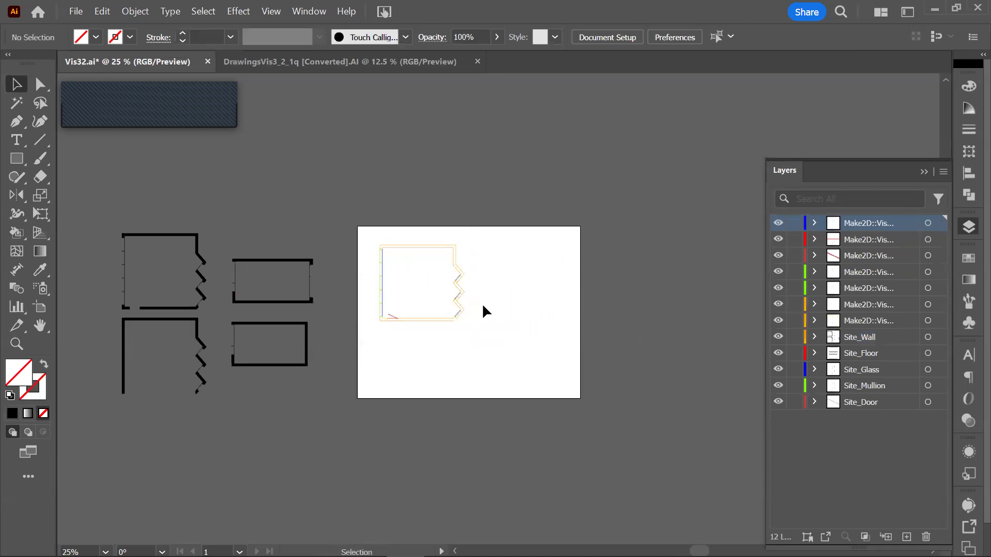
Match the new plan's orange wall outline layer to the section's black wall style with the Eyedropper
key("z")
left_click_drag(530, 429, 599, 444)
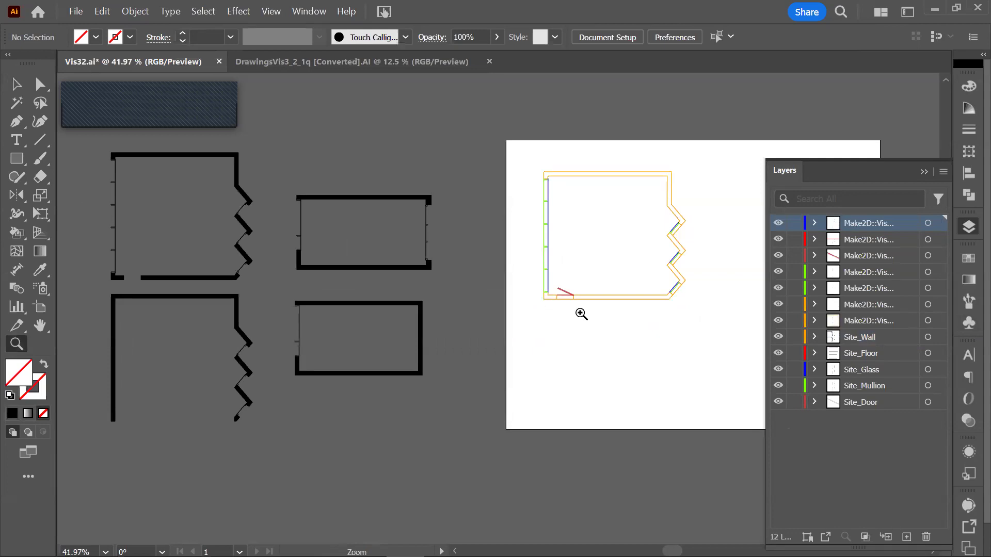
key("v")
left_click(611, 303)
left_click(928, 320)
key("i")
left_click(421, 325)
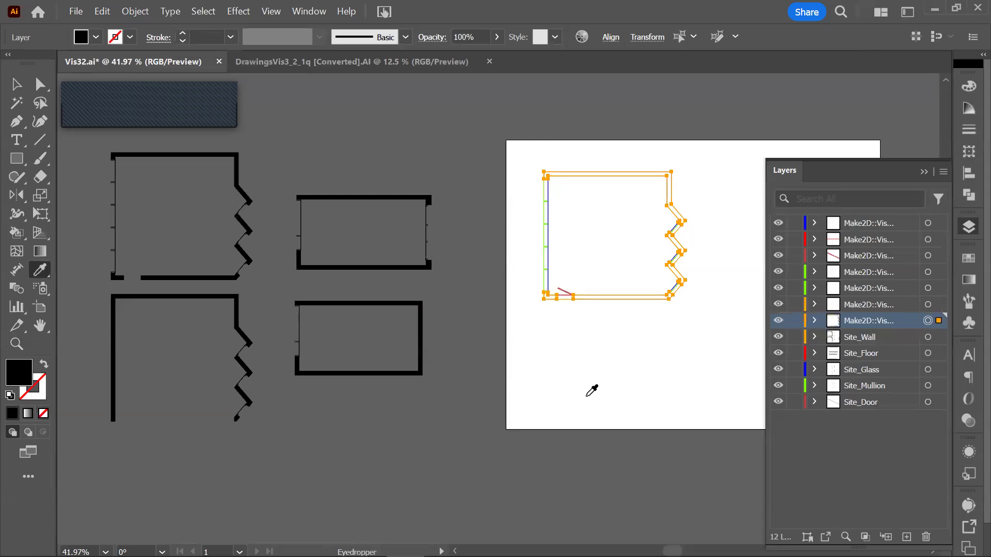
key("ctrl+shift+a")
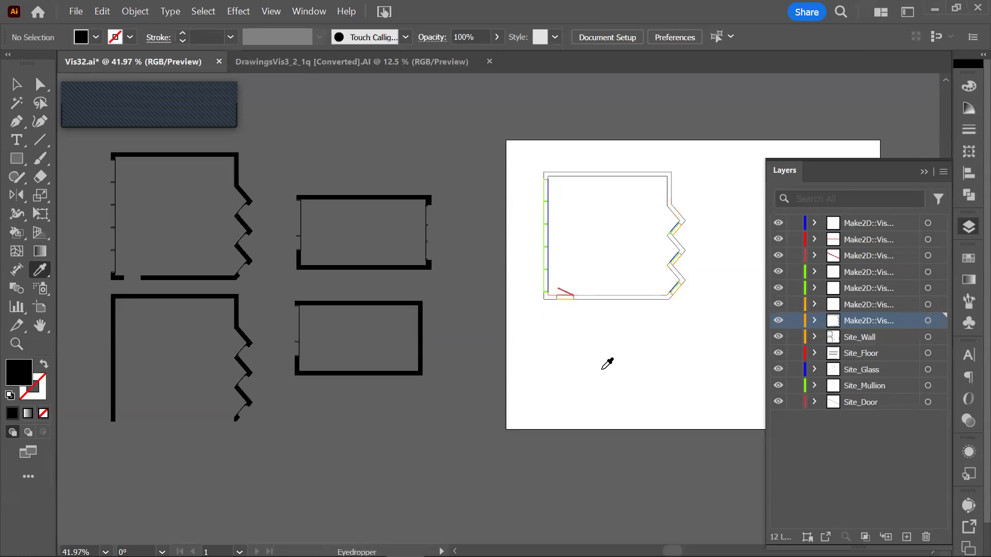
Restyle the layer of remaining orange wall lines with the thin 0.5 pt stroke sampled at the old plan's door opening
key("v")
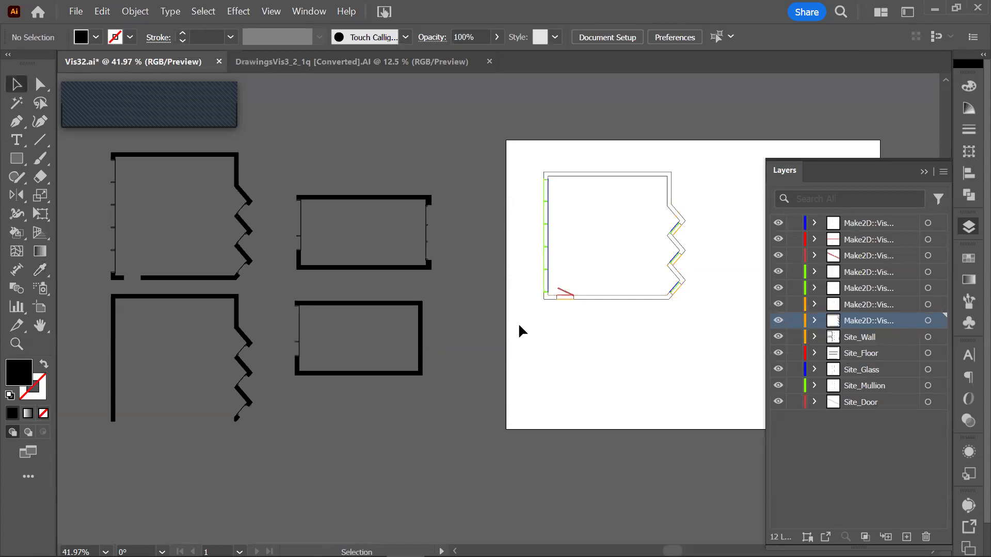
left_click(563, 302)
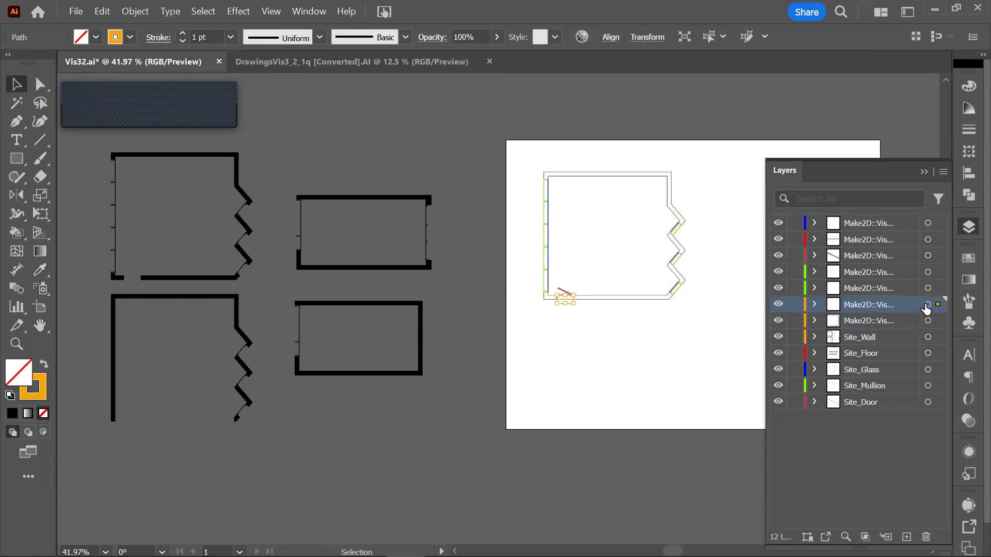
left_click(927, 304)
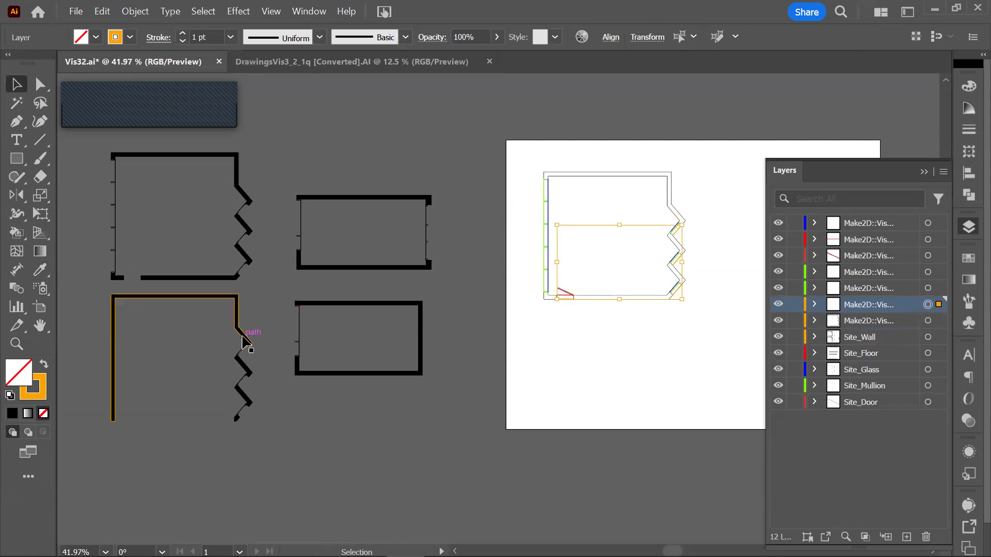
key("i")
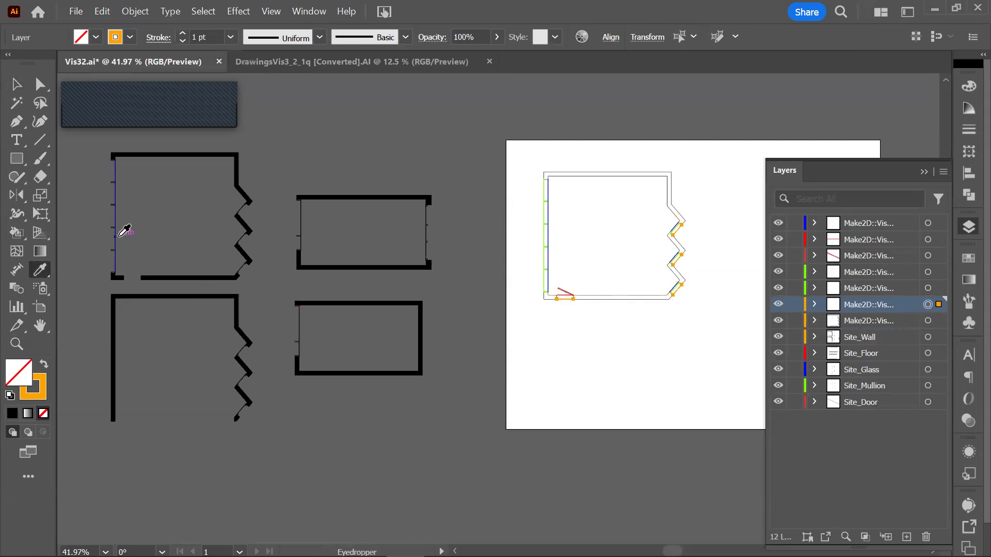
left_click(132, 270)
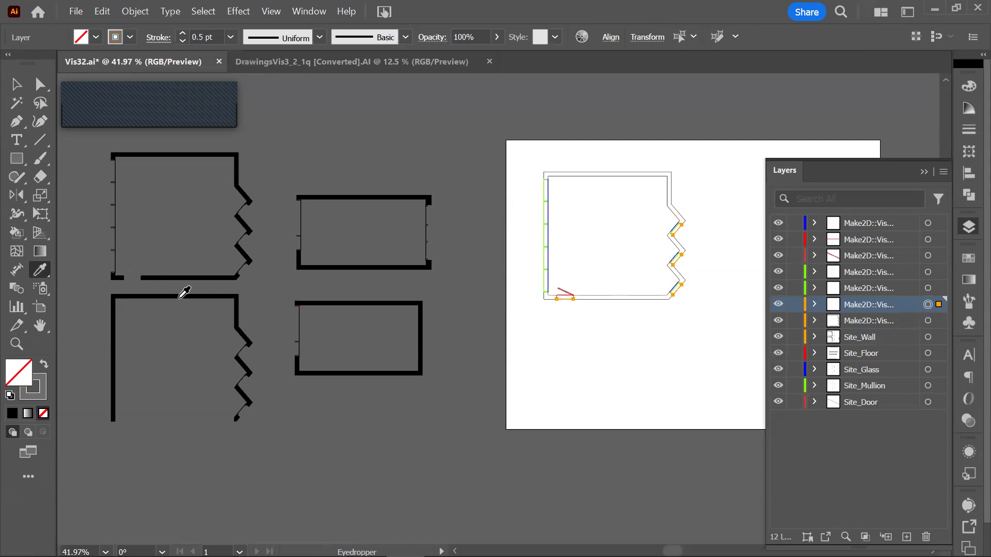
left_click(570, 423, "ctrl")
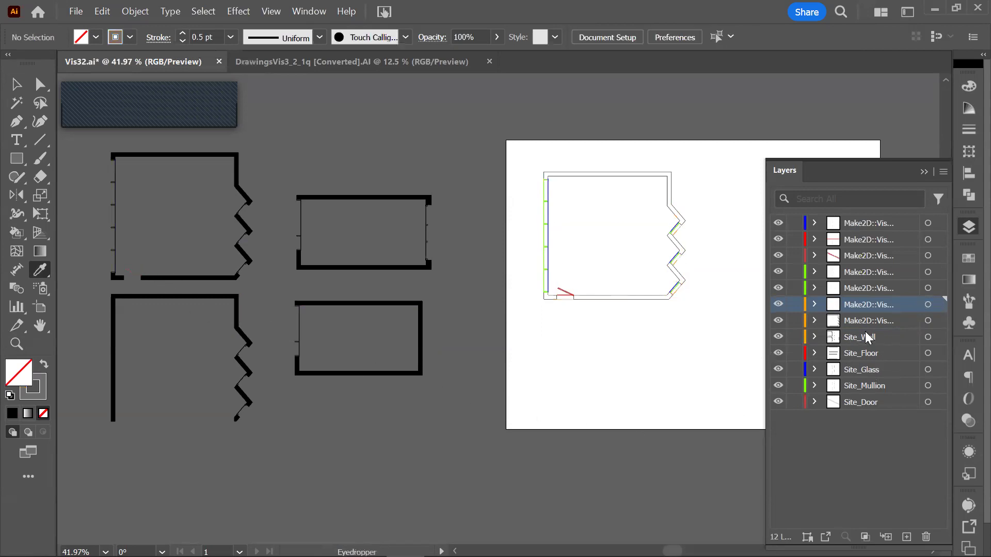
Give the door layer's diagonal line in the new plan the thin 0.5 pt grey stroke by sampling a matching line
key("v")
left_click(561, 290)
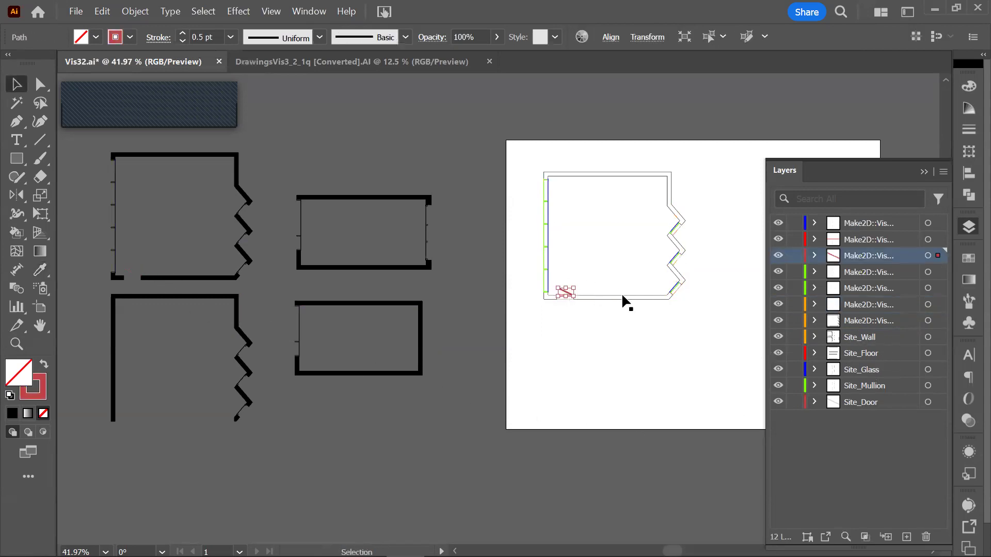
left_click(927, 256)
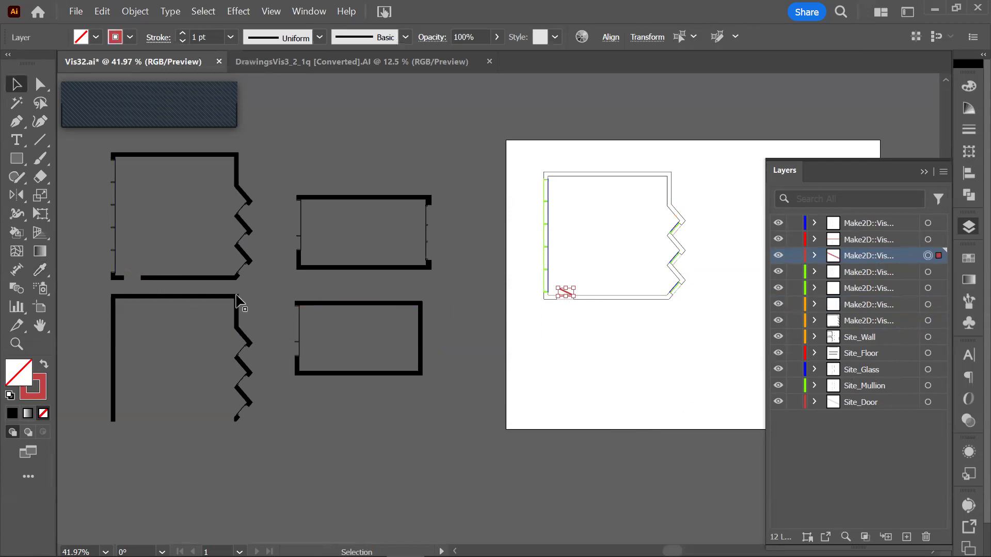
key("i")
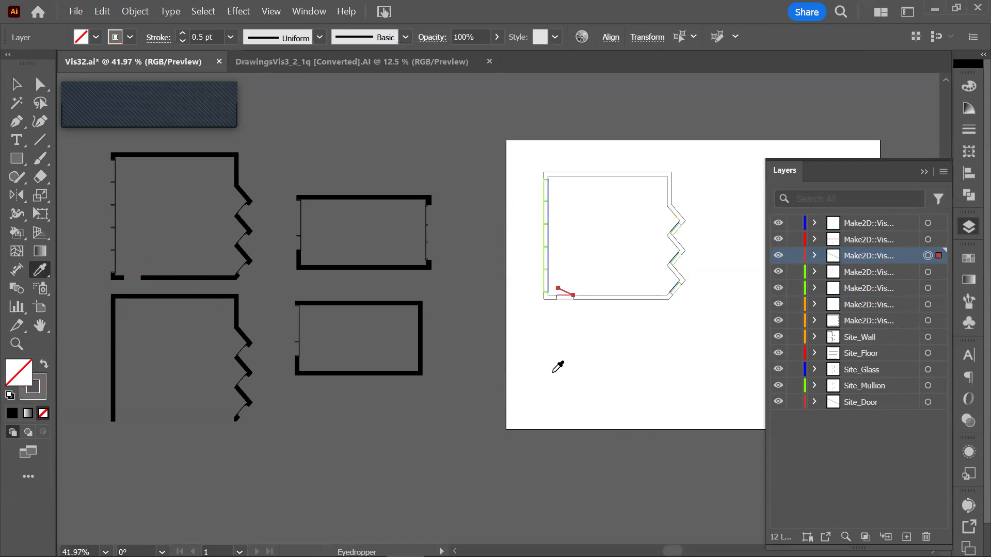
left_click(575, 383, "ctrl")
Match the red threshold line's layer at the door opening to the neighbouring thin 0.5 pt line
key("v")
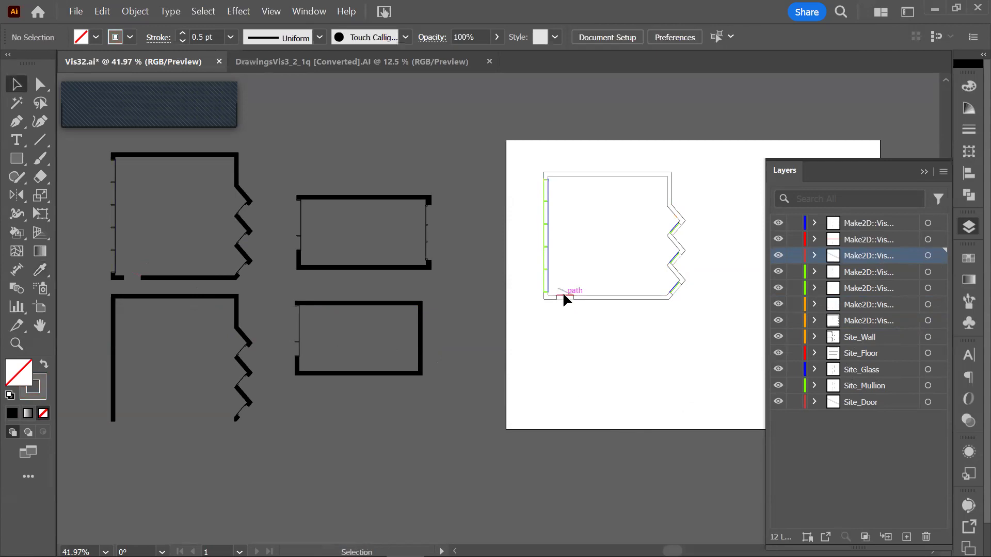
left_click(564, 294)
left_click(928, 240)
key("i")
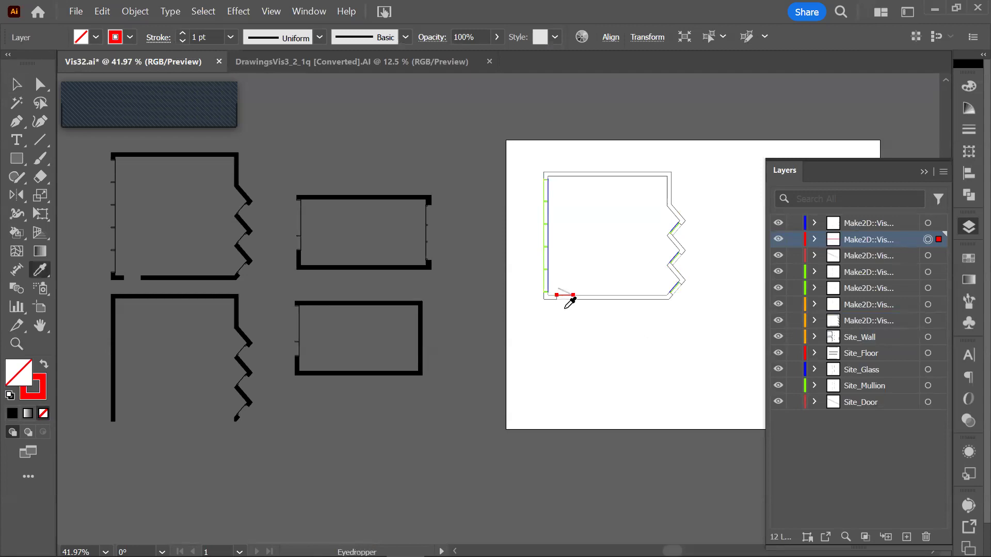
left_click(565, 299)
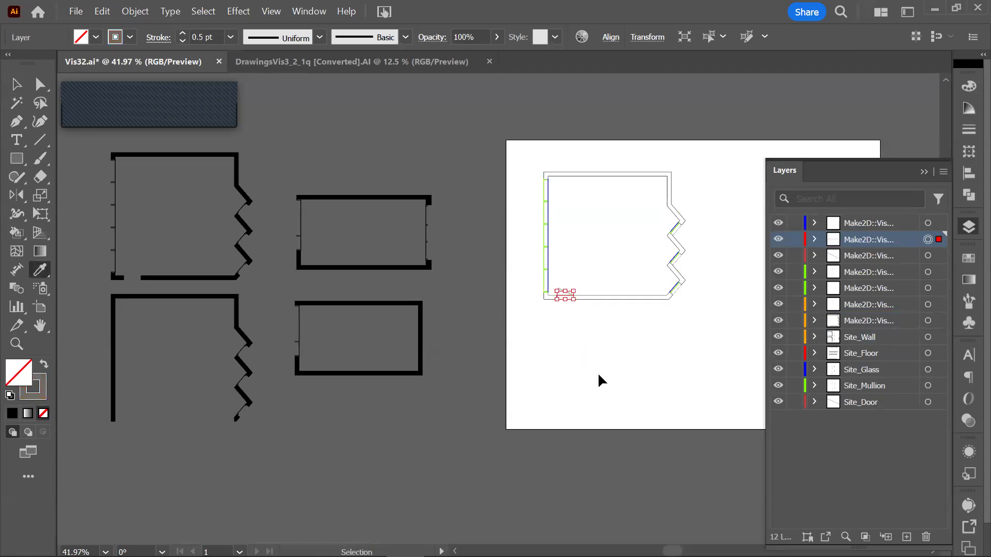
left_click(640, 388, "ctrl")
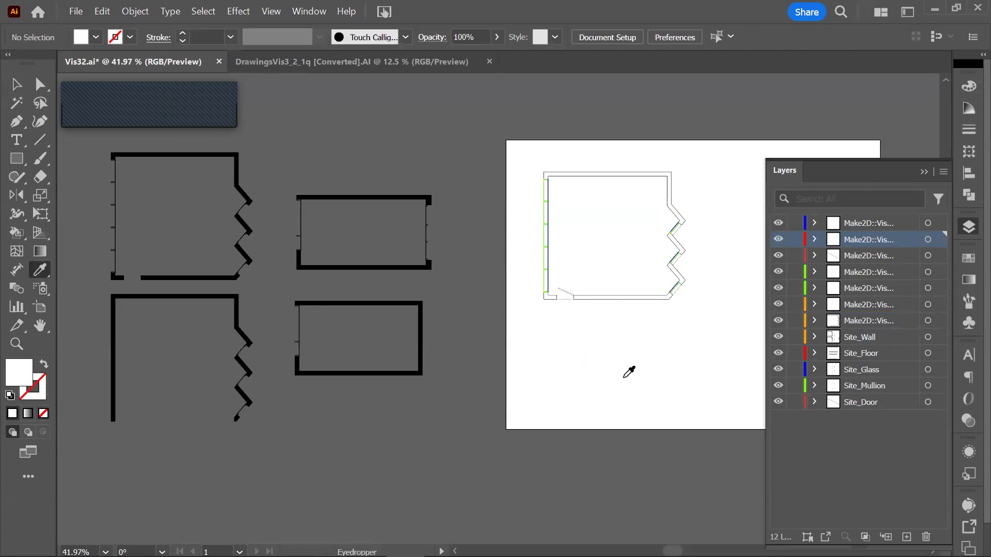
Match the new plan's blue glass layer to the glass line style of the old plan
key("v")
left_click(548, 279)
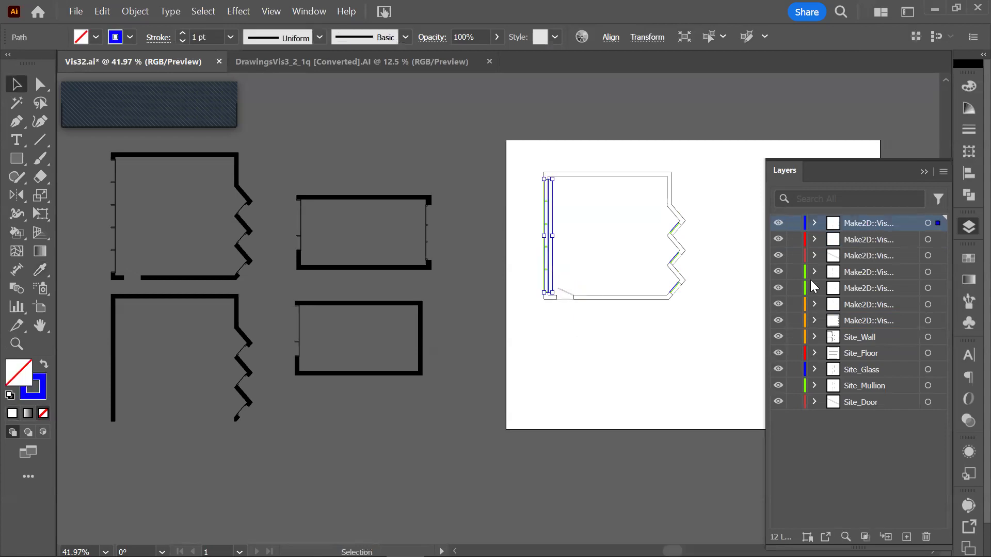
left_click(927, 223)
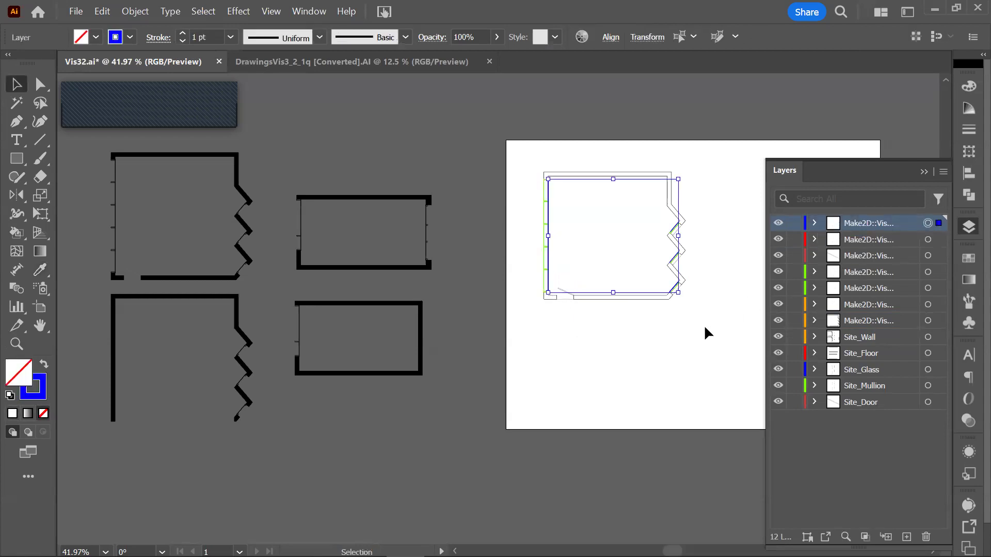
key("i")
left_click(115, 229)
left_click(597, 402, "ctrl")
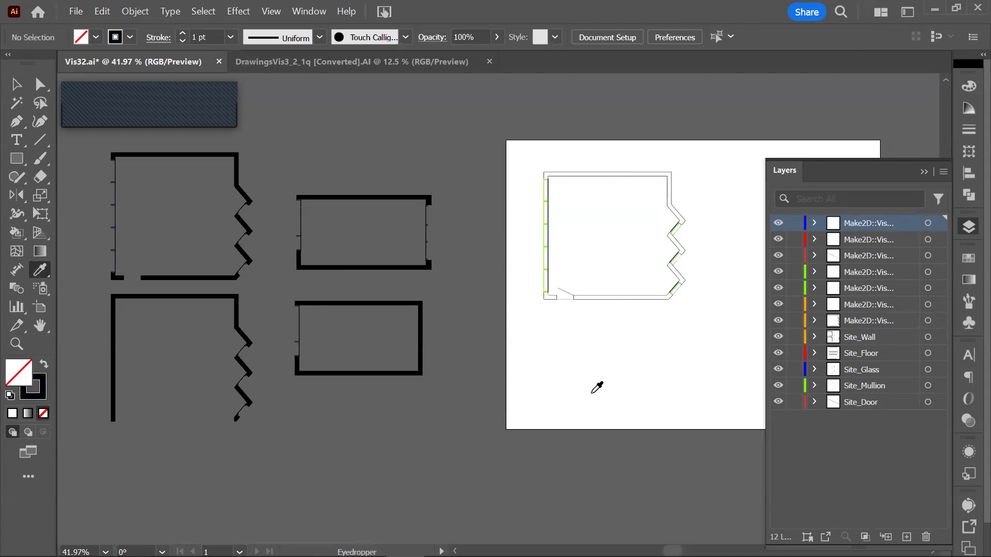
Restyle the first green mullion layer with the thin 0.5 pt stroke sampled at the new plan's door opening
key("v")
left_click(543, 192)
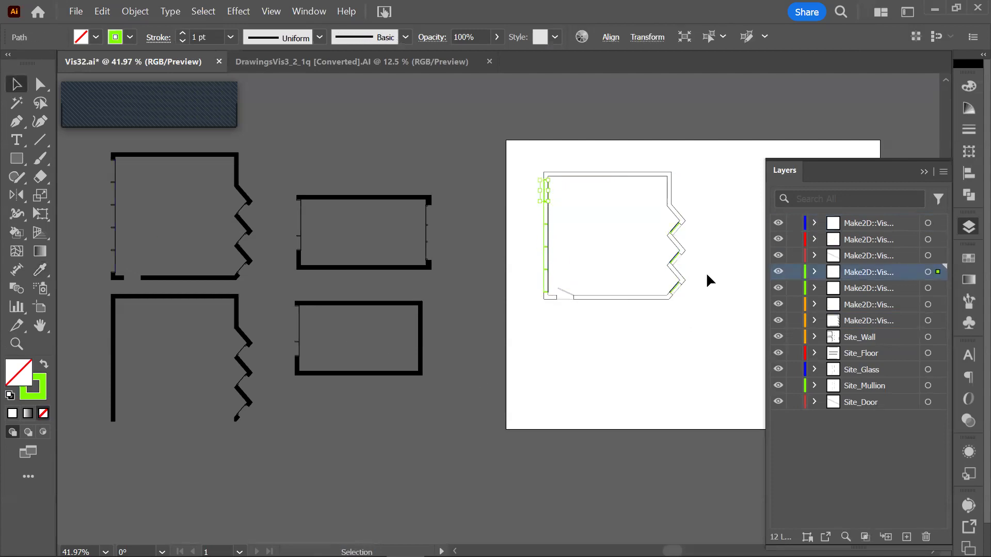
left_click(927, 272)
key("i")
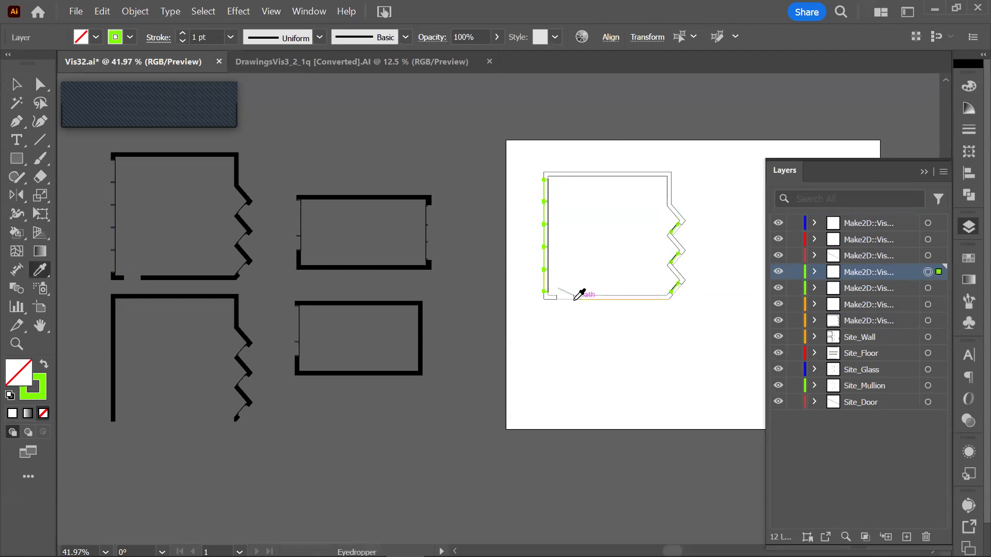
left_click(570, 295)
key("ctrl+shift+a")
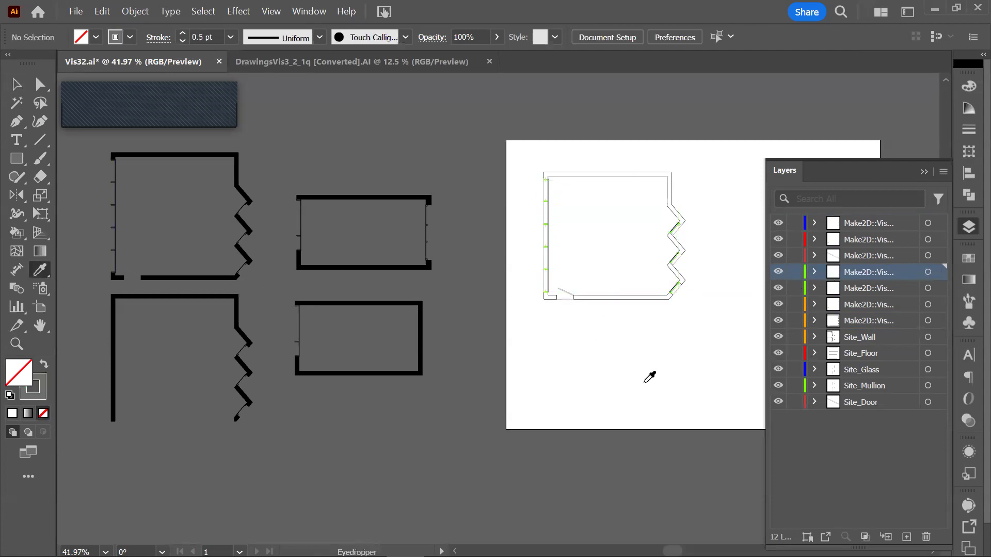
Restyle the second green mullion layer with the thin 0.5 pt grey stroke sampled from the threshold line at the door opening
key("v")
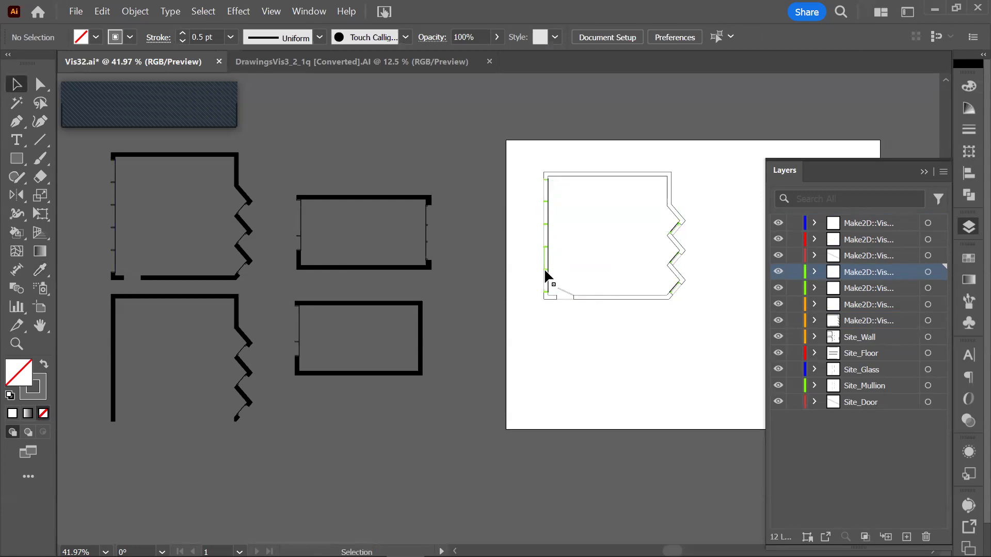
left_click(545, 267)
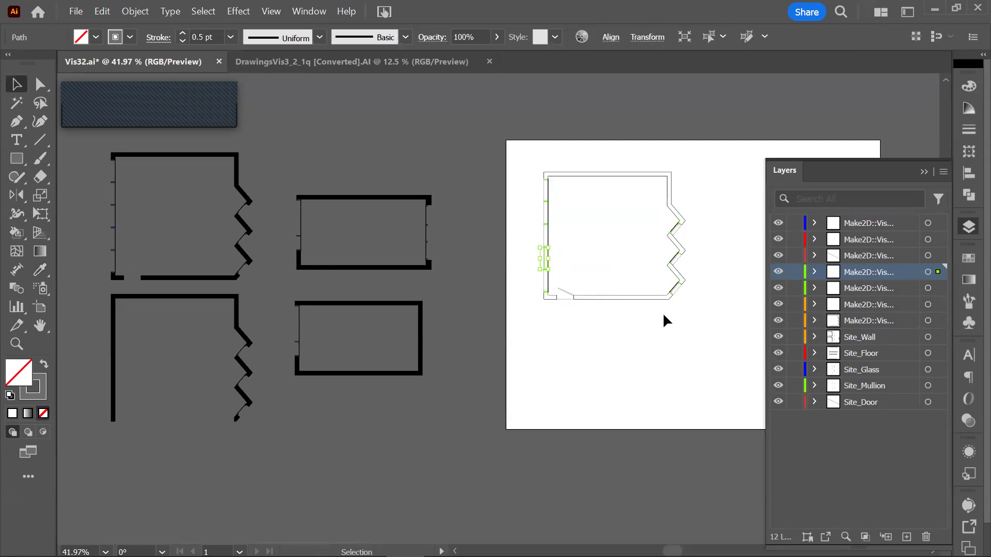
left_click_drag(525, 259, 552, 278)
left_click_drag(584, 307, 583, 310)
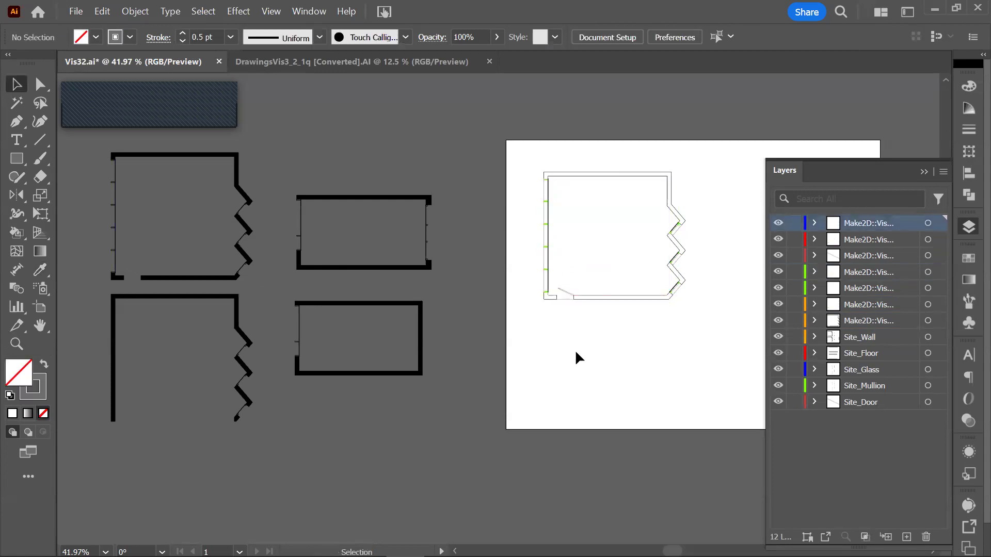
key("z")
left_click_drag(525, 257, 600, 345)
key("v")
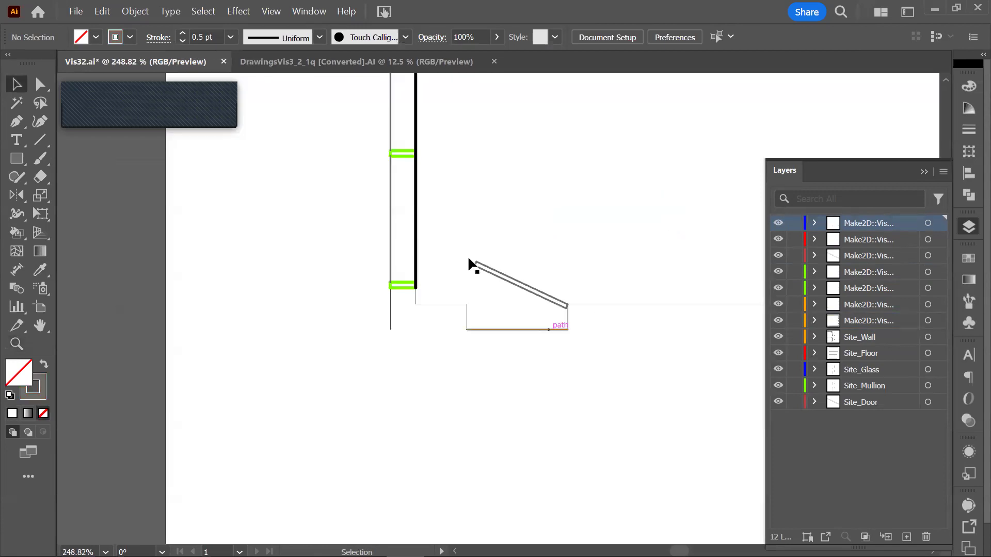
left_click(399, 150)
left_click(927, 288)
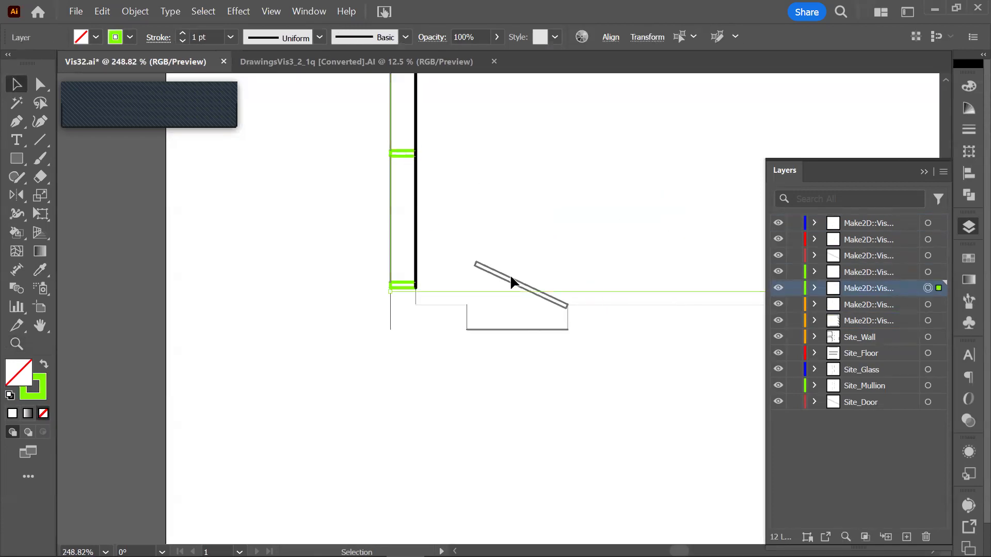
key("i")
left_click(517, 329)
Give the new plan's cut wall layer a 2 pt stroke and swap its colours to a black stroke with grey fill
key("z")
left_click(546, 397, "alt")
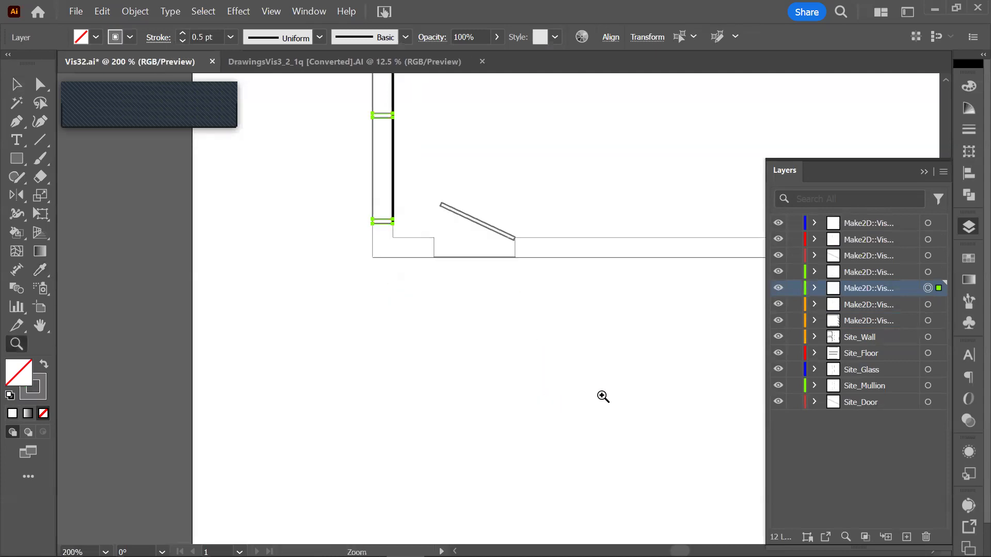
key("v")
left_click(619, 315)
left_click(576, 257)
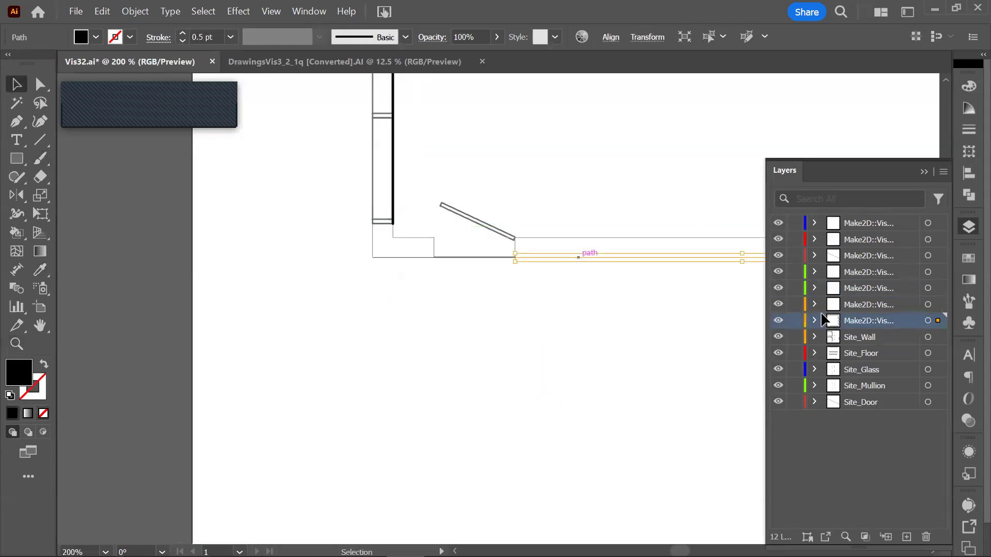
left_click(927, 321)
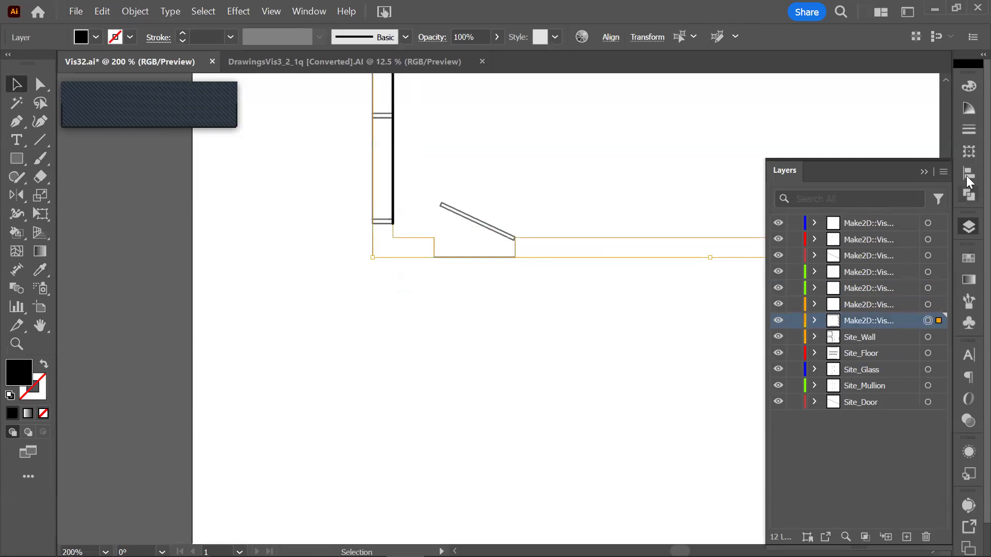
left_click(968, 130)
left_click(884, 101)
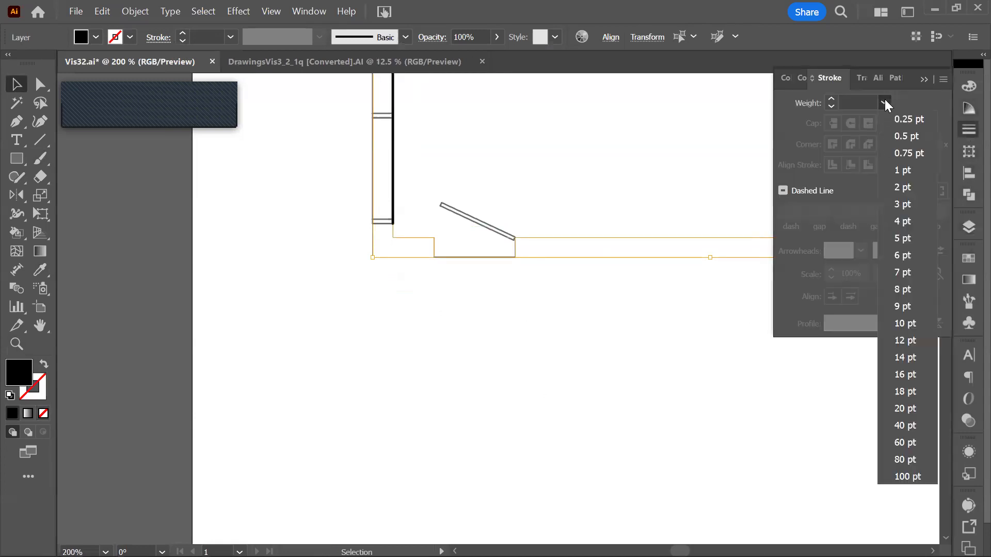
left_click(895, 188)
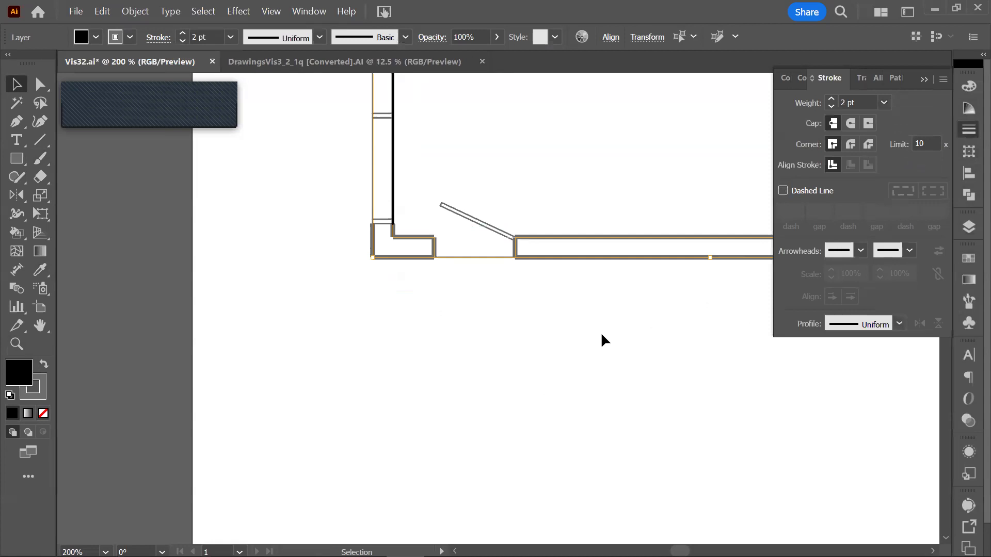
left_click(43, 365)
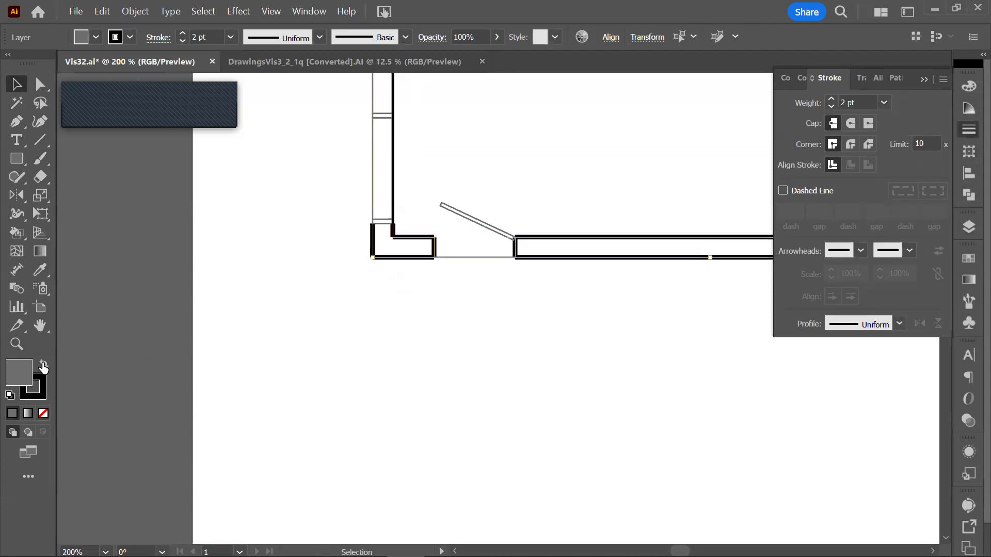
left_click(489, 404)
Widen the layers list enough to read the full names of the new plan's Make2D layers
key("z")
left_click(455, 336, "alt")
left_click(561, 301, "alt")
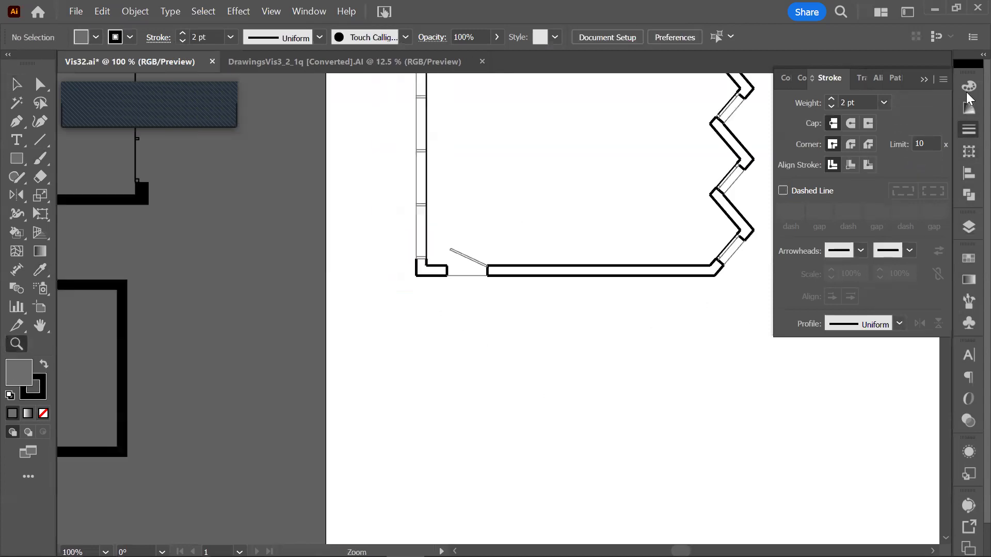
left_click(617, 278, "alt")
left_click(372, 235, "alt")
left_click_drag(287, 166, 604, 405)
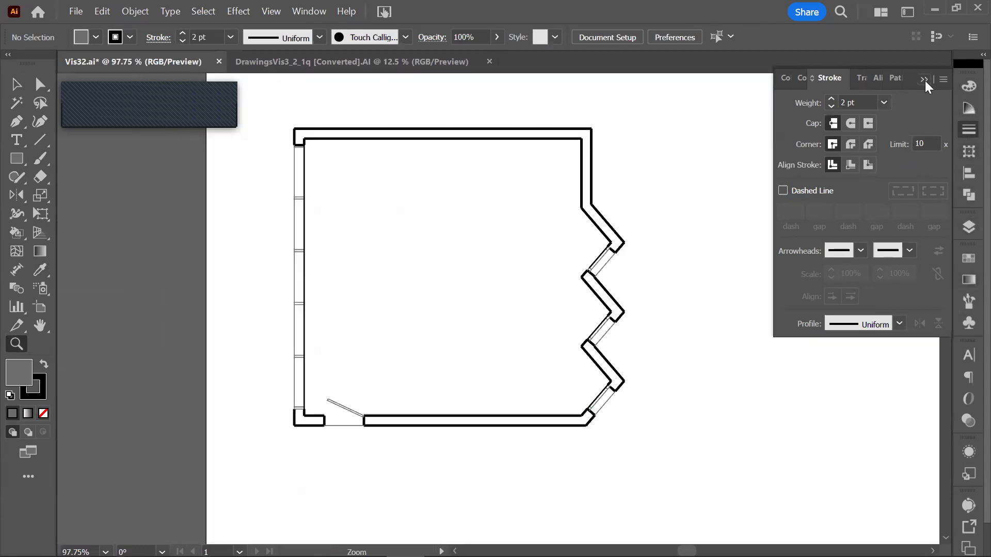
left_click(968, 226)
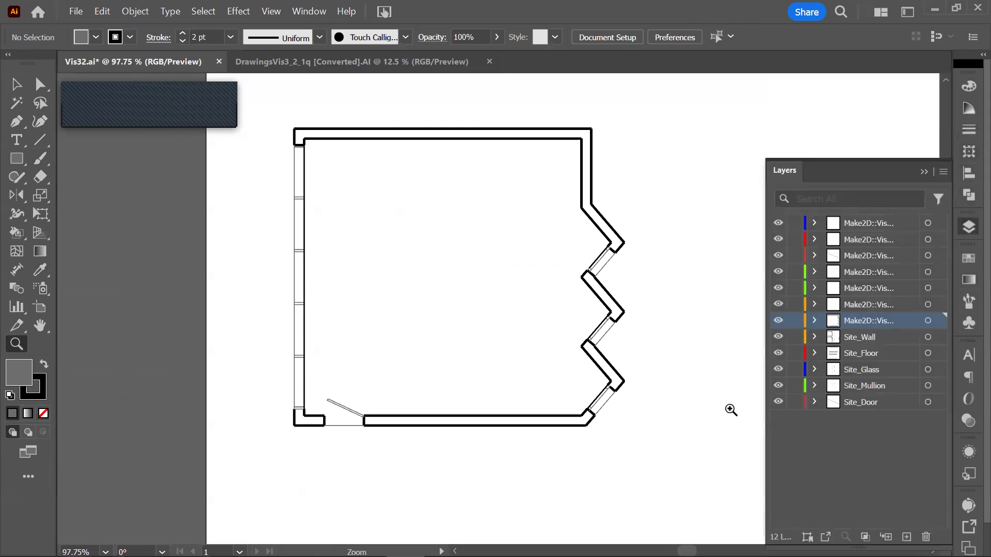
left_click(642, 431, "alt")
key("v")
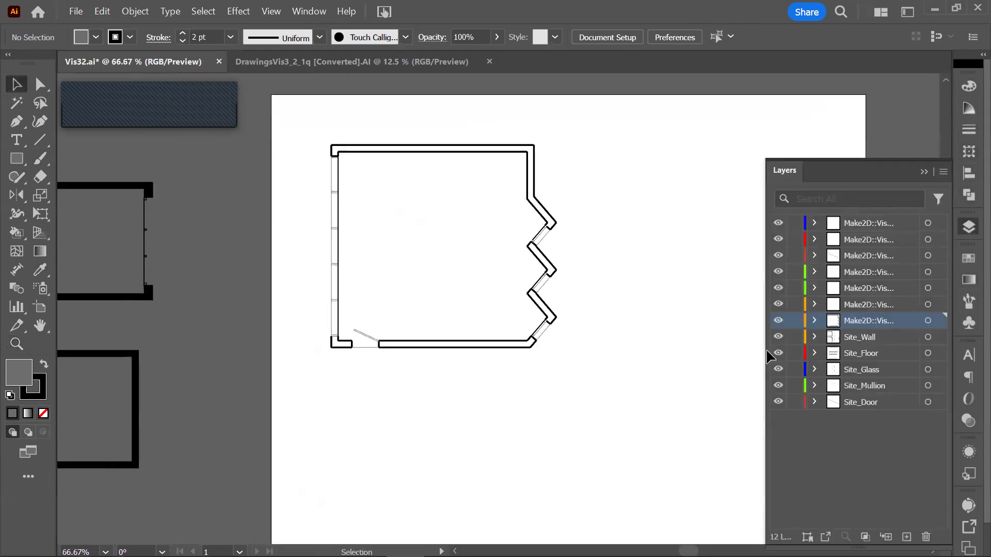
left_click(869, 225)
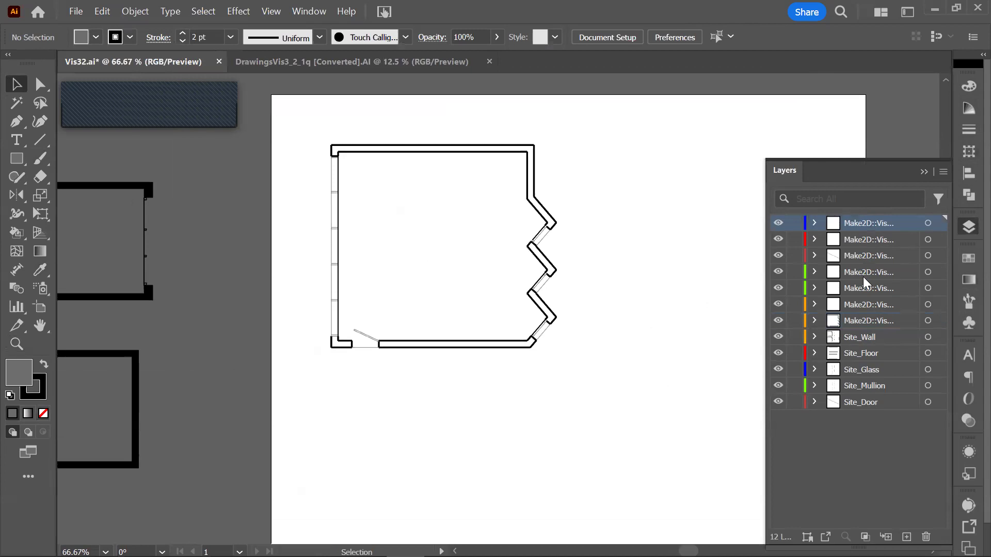
left_click(859, 319, "shift")
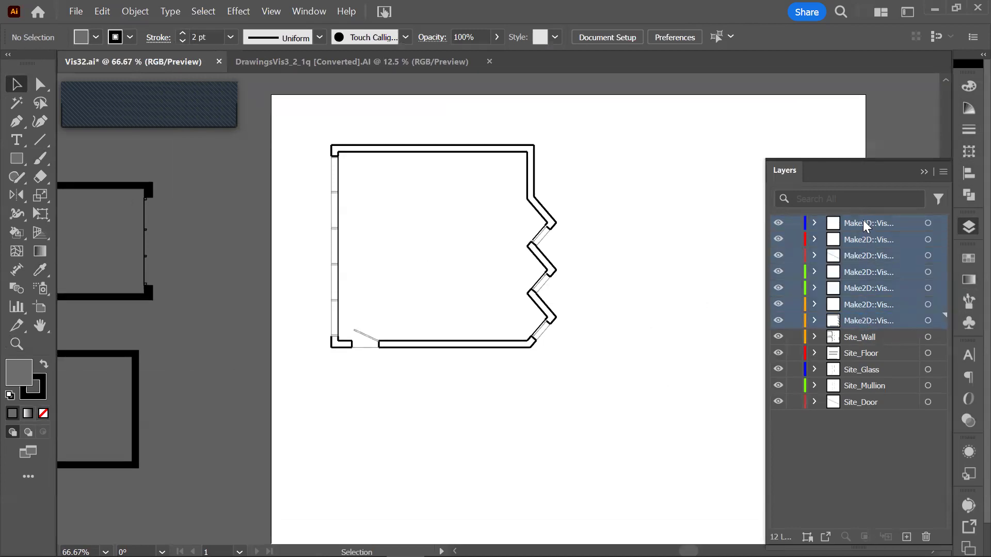
left_click(853, 417)
left_click_drag(762, 222, 612, 222)
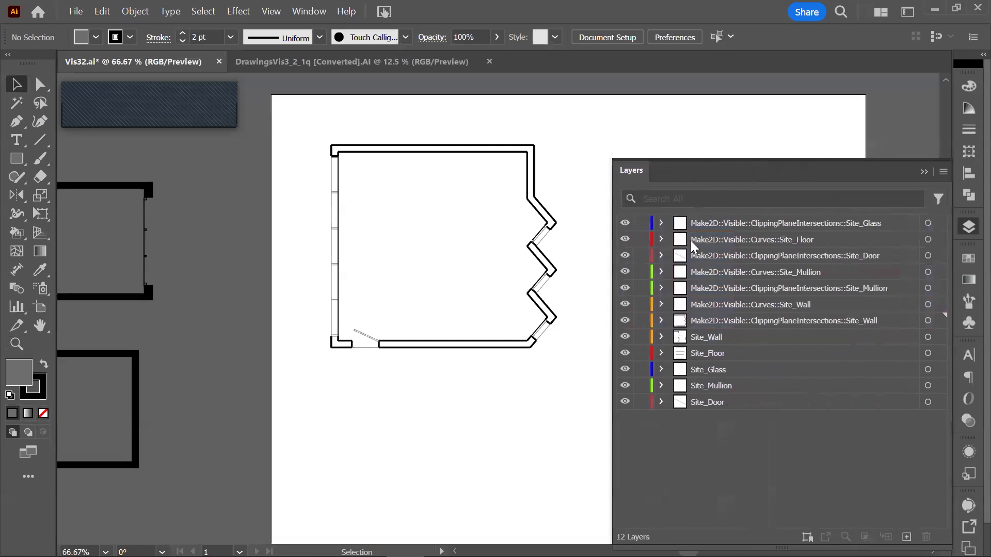
Group the Site_Door, Site_Mullion and Site_Wall ClippingPlaneIntersections layers directly below the Site_Glass one, above the Curves layers
left_click(736, 224)
left_click_drag(749, 257, 743, 233)
left_click_drag(737, 290, 751, 252)
left_click_drag(756, 322, 755, 264)
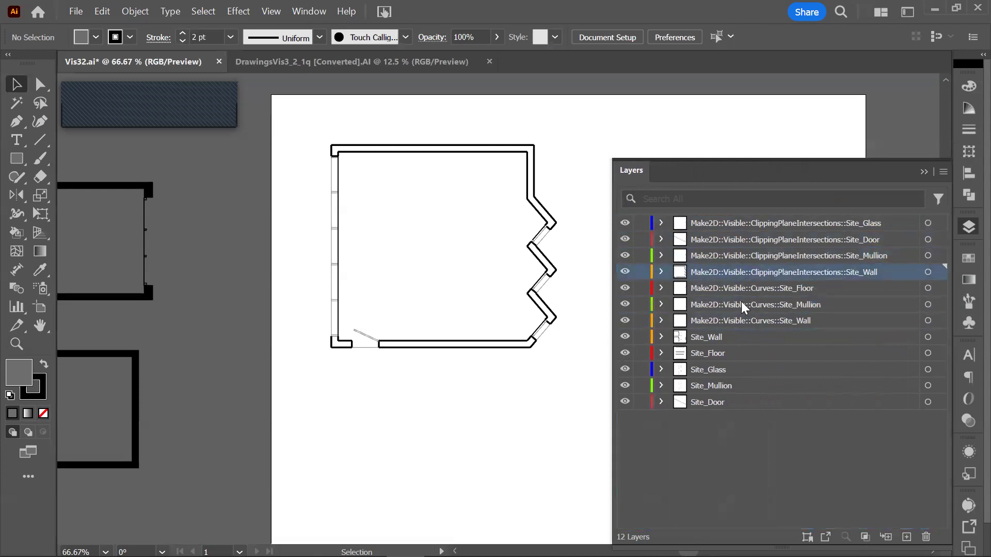
Temporarily hide the ClippingPlaneIntersections and Curves layers to check which linework each group holds, and show them again
left_click_drag(625, 224, 627, 274)
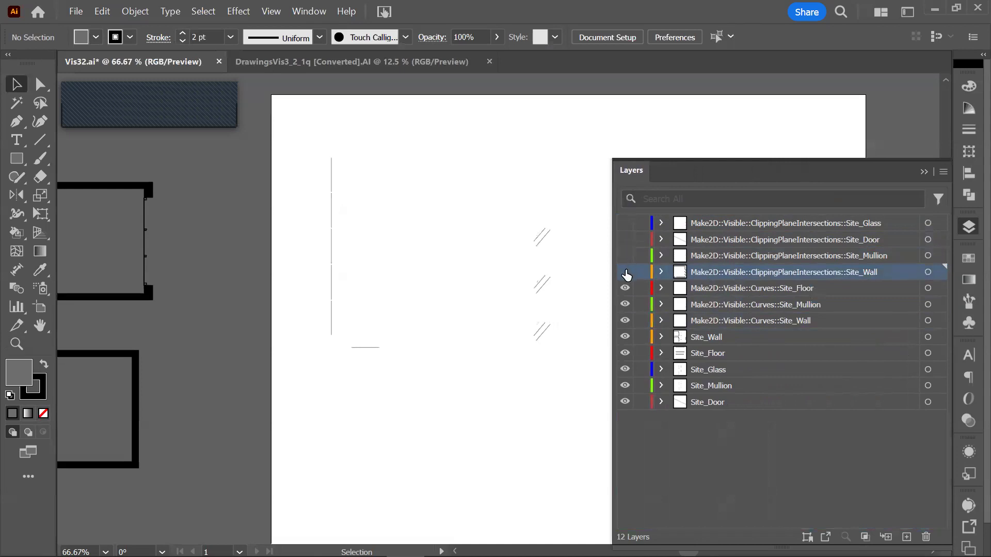
left_click_drag(627, 223, 623, 323)
left_click_drag(625, 288, 623, 325)
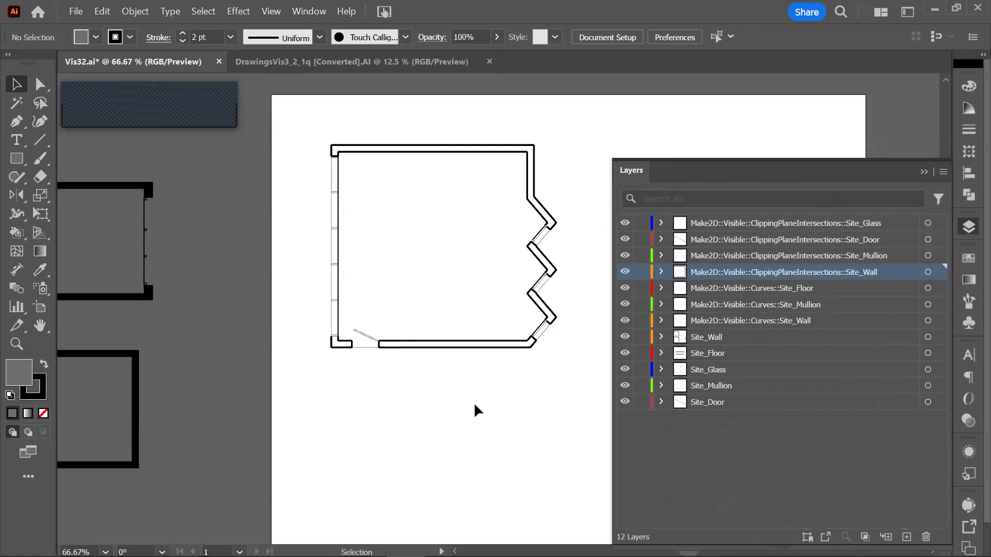
Examine the restyled plan's wall, glass and mullion lines at different magnifications
key("z")
left_click_drag(526, 212, 389, 254)
left_click(428, 386, "alt")
left_click(376, 339, "alt")
left_click(382, 325, "alt")
left_click(387, 311, "alt")
left_click(494, 287, "alt")
left_click(438, 270, "alt")
left_click_drag(485, 340, 399, 306)
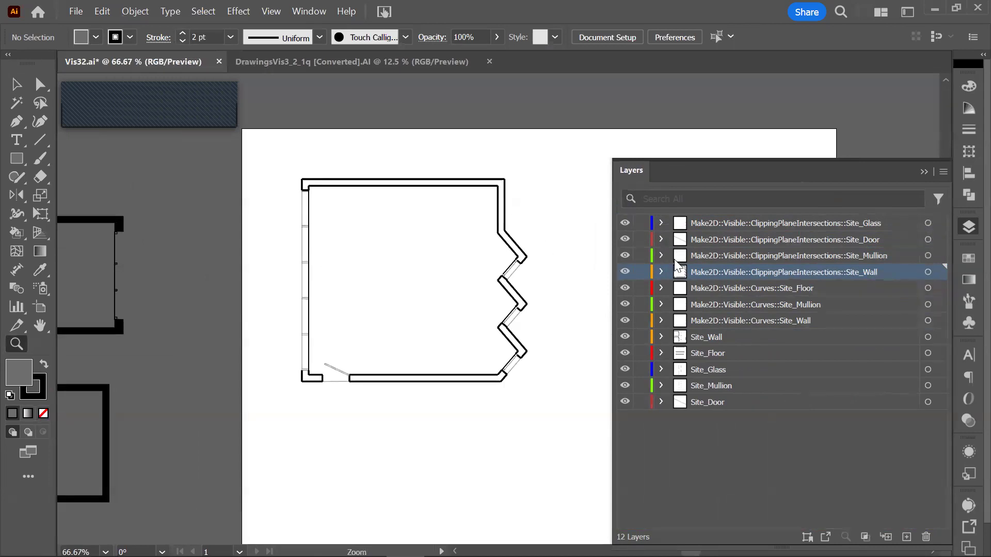
Hide every layer except ClippingPlaneIntersections::Site_Wall so that only the cut wall outlines show
left_click_drag(626, 292, 622, 406)
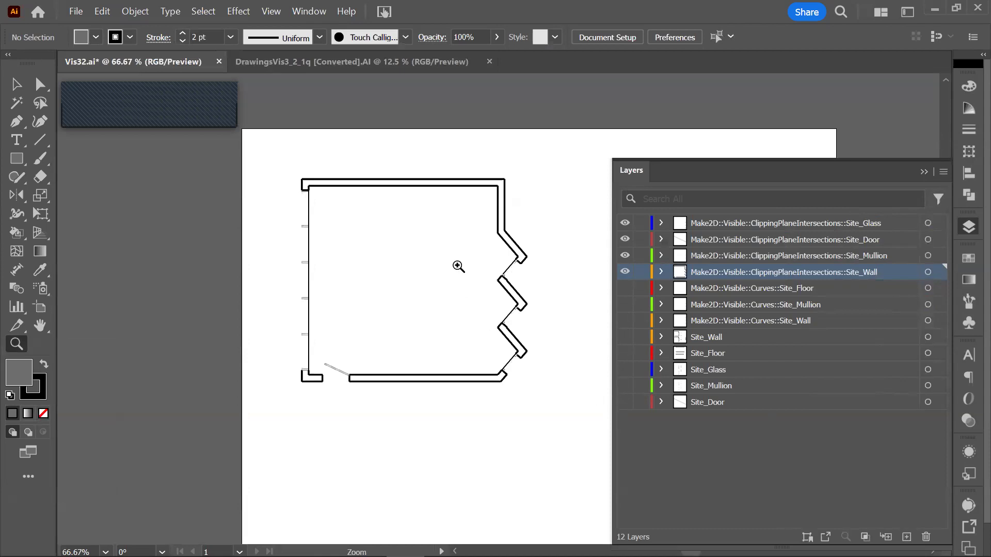
left_click(624, 223)
left_click(625, 272)
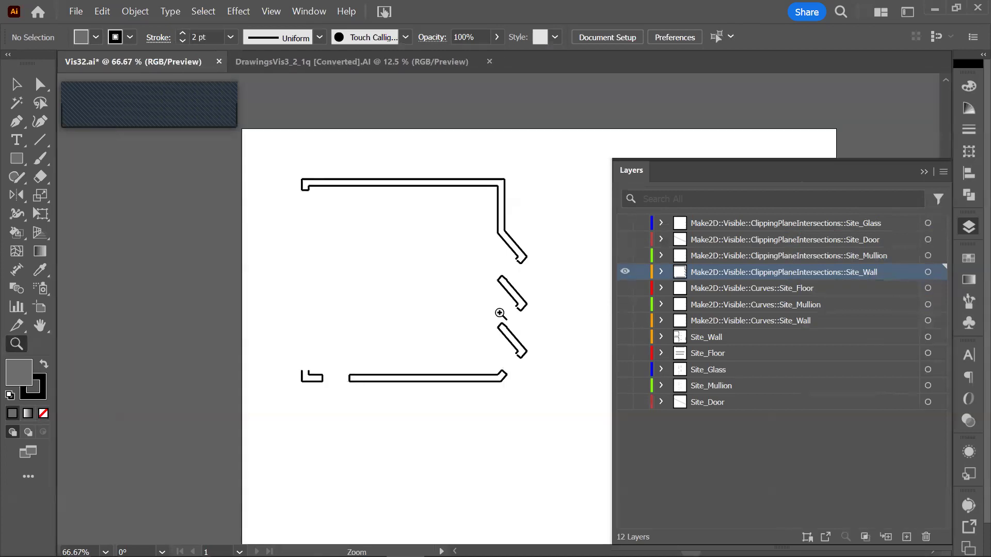
Examine the corners and open ends of the cut wall outlines along the zigzag side
left_click_drag(492, 217, 529, 276)
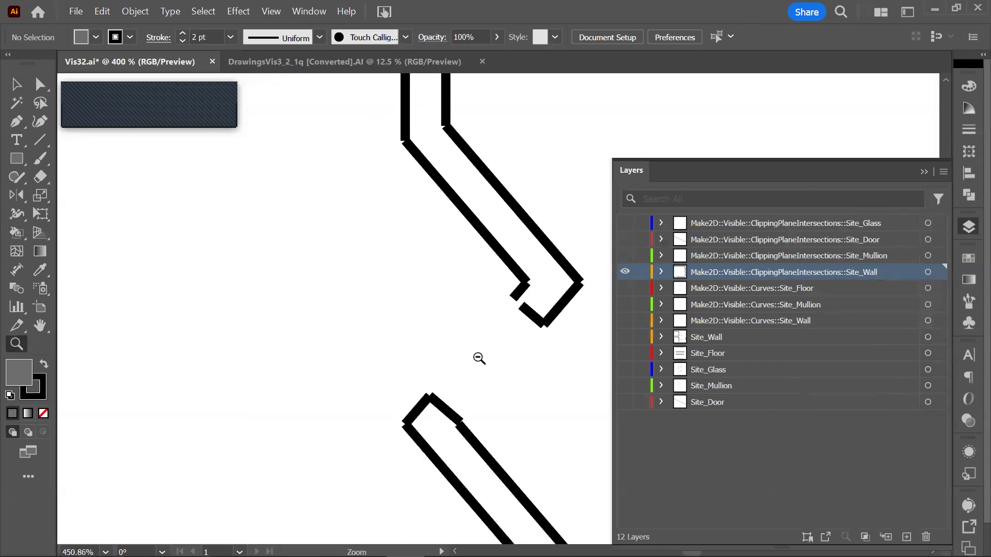
left_click_drag(480, 252, 574, 343)
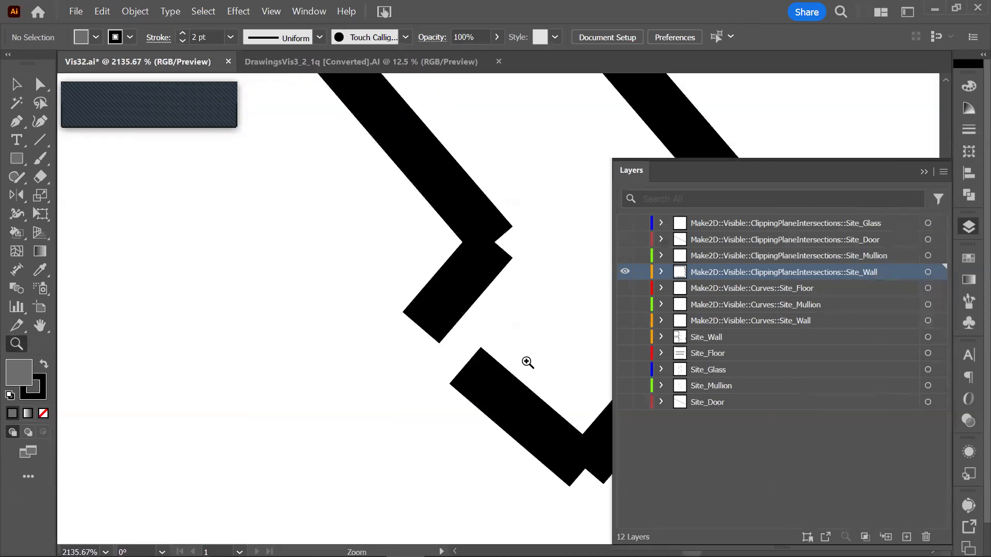
left_click(461, 341, "alt")
left_click(506, 327, "alt")
left_click(471, 295, "alt")
left_click(467, 256, "alt")
left_click(467, 256, "alt")
left_click(466, 255, "alt")
left_click(465, 255, "alt")
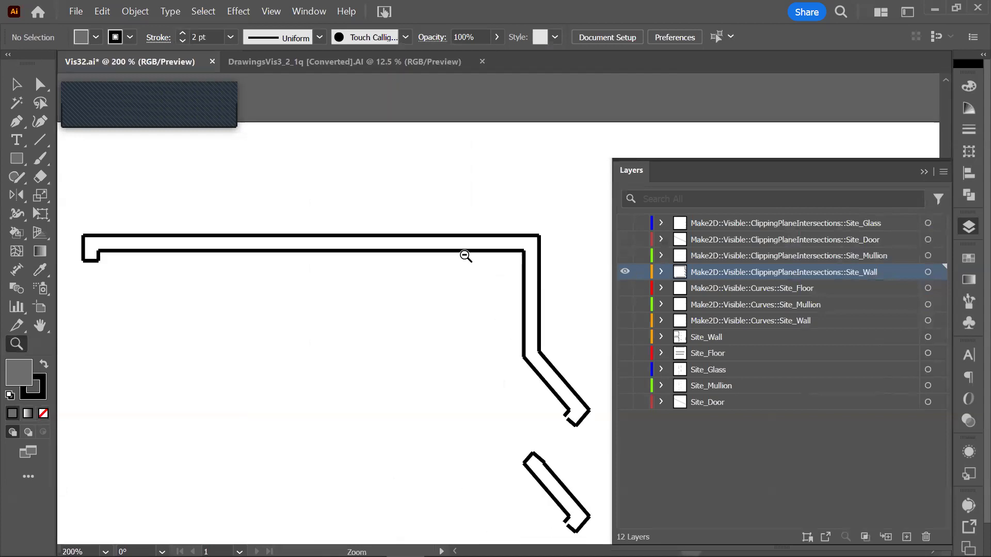
left_click(465, 256, "alt")
left_click_drag(387, 369, 361, 255)
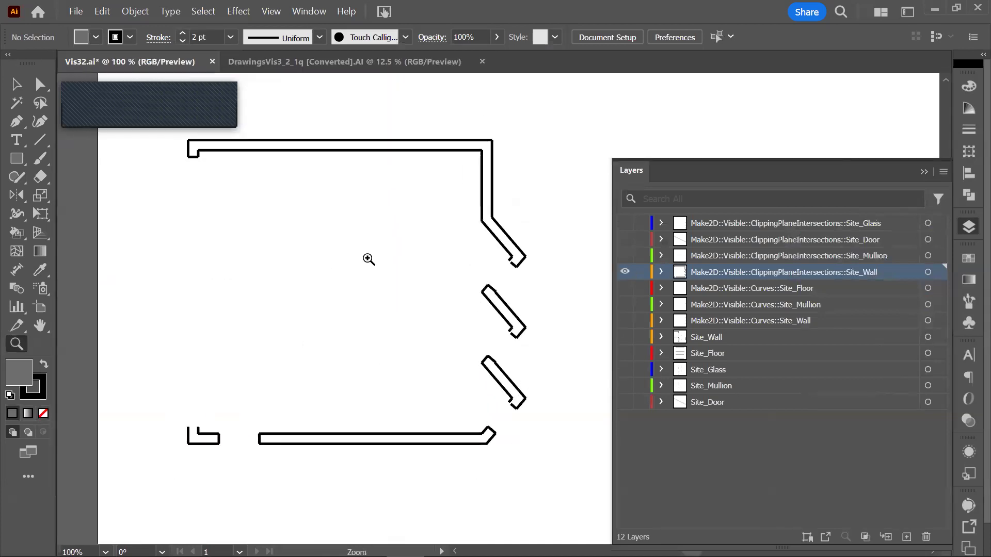
Join the segments of the long upper wall, including its first zigzag leg, into one closed path
left_click(368, 259, "alt")
key("v")
left_click_drag(288, 185, 557, 303)
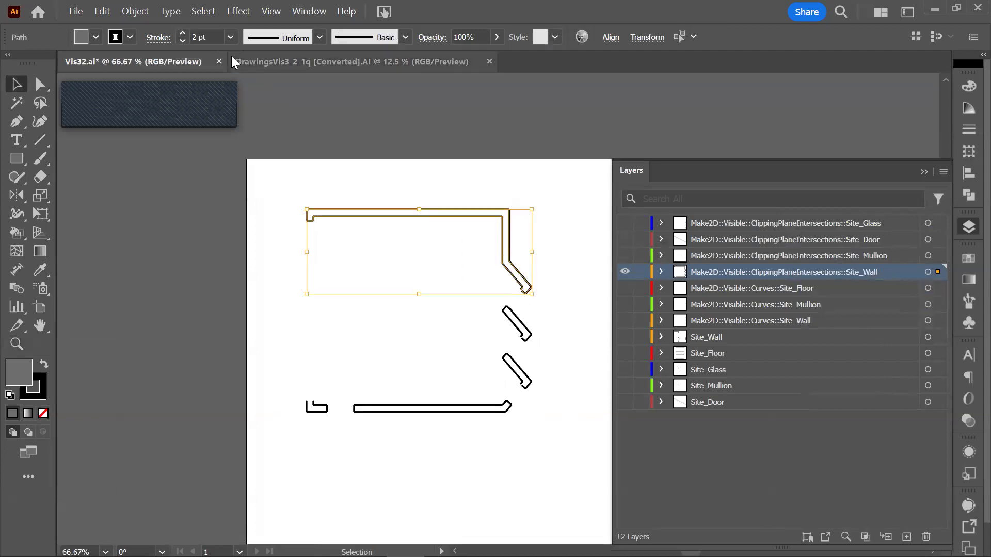
left_click(135, 11)
mouse_move(222, 374)
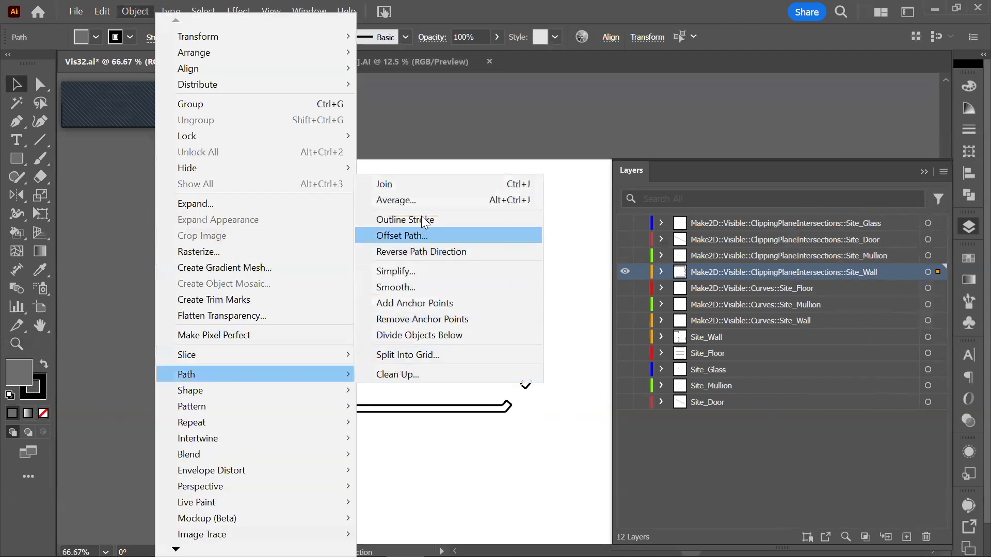
left_click(427, 185)
left_click(571, 325)
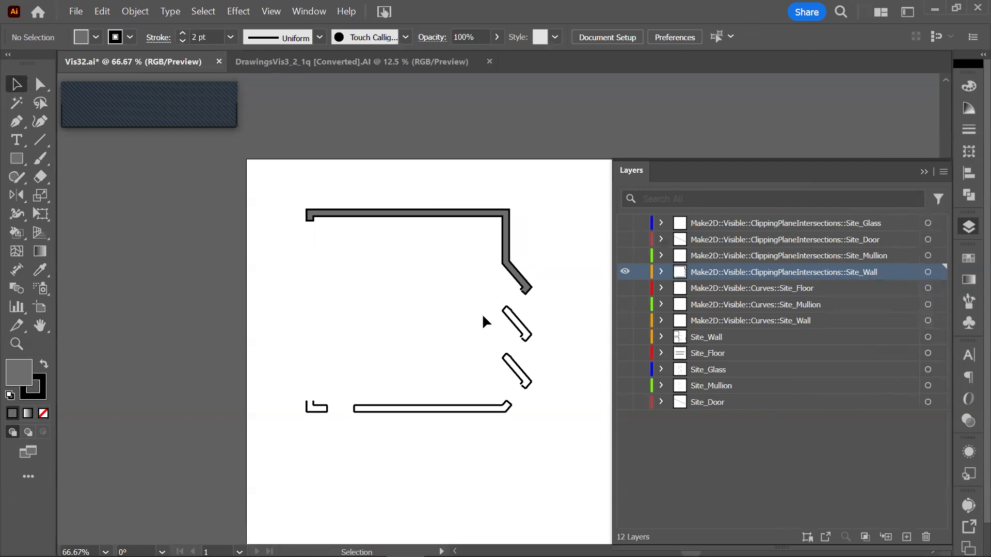
Try joining all the cut wall paths at once and undo the join
left_click_drag(244, 310, 542, 447)
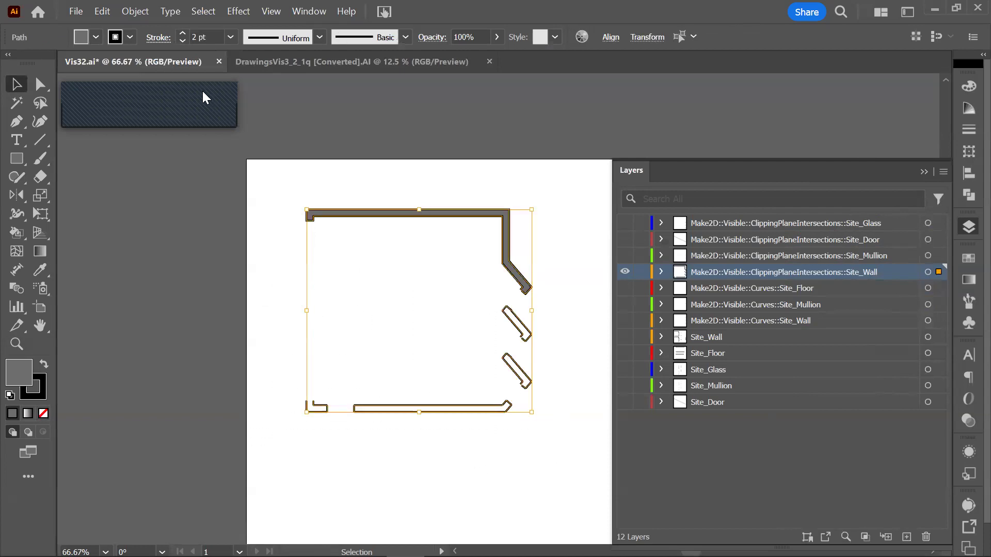
left_click(146, 16)
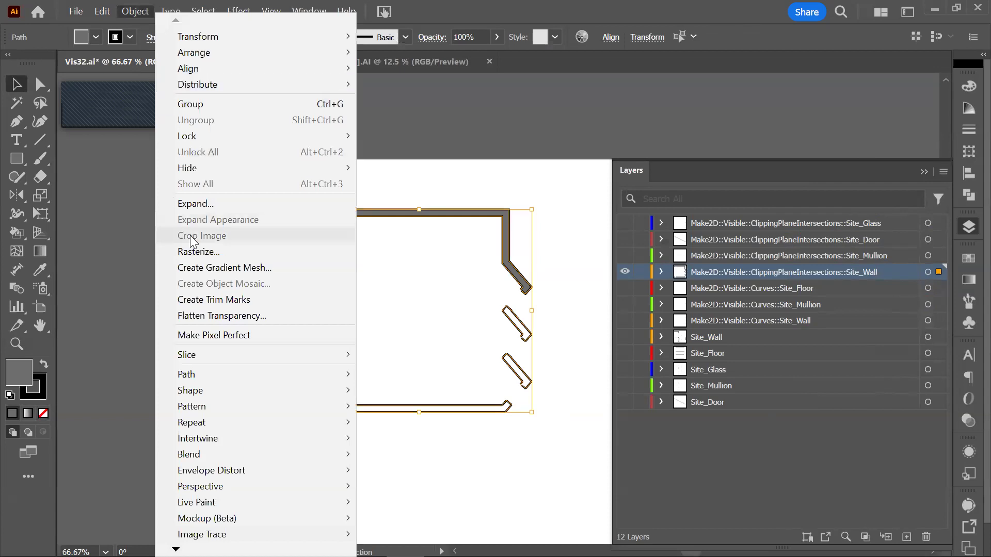
mouse_move(222, 375)
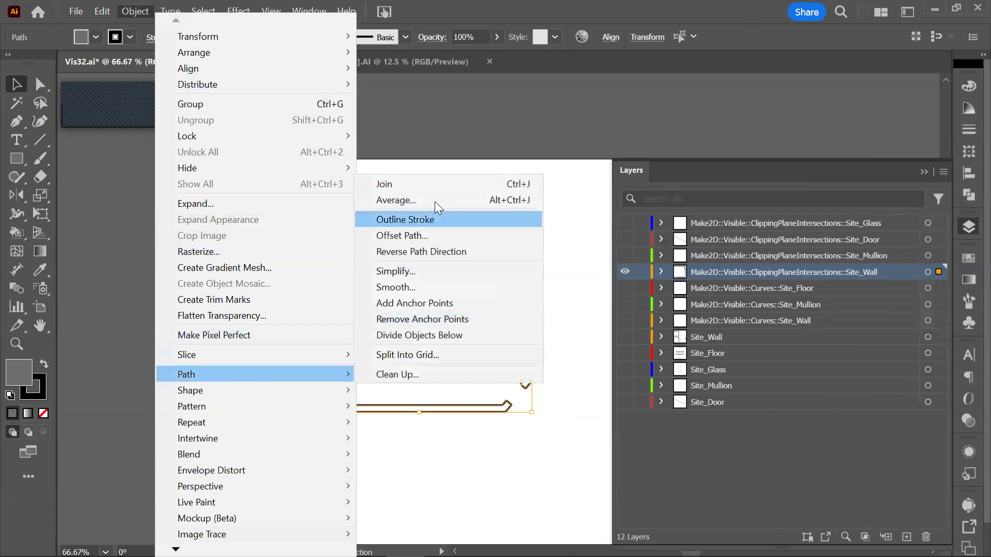
left_click(435, 184)
left_click(545, 388)
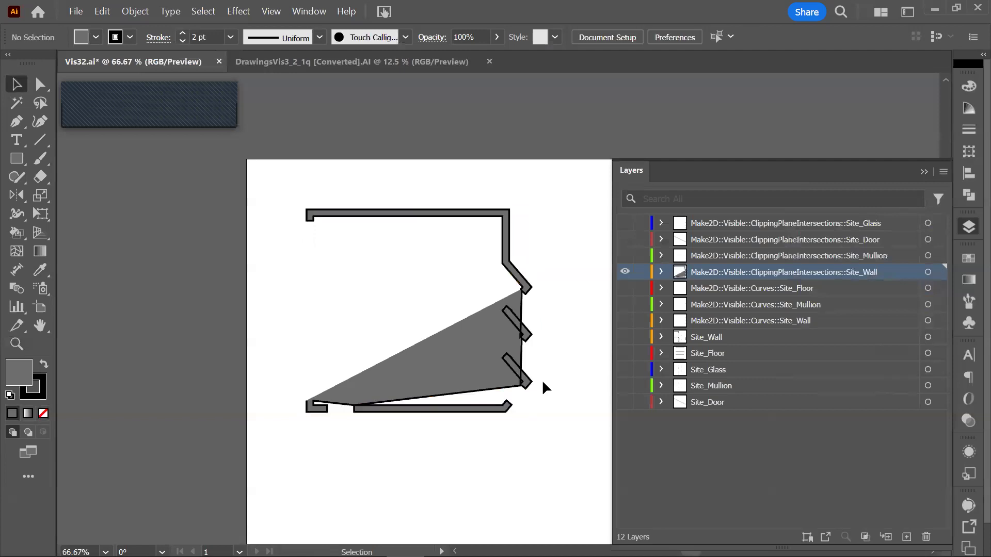
key("ctrl+z")
left_click(491, 299)
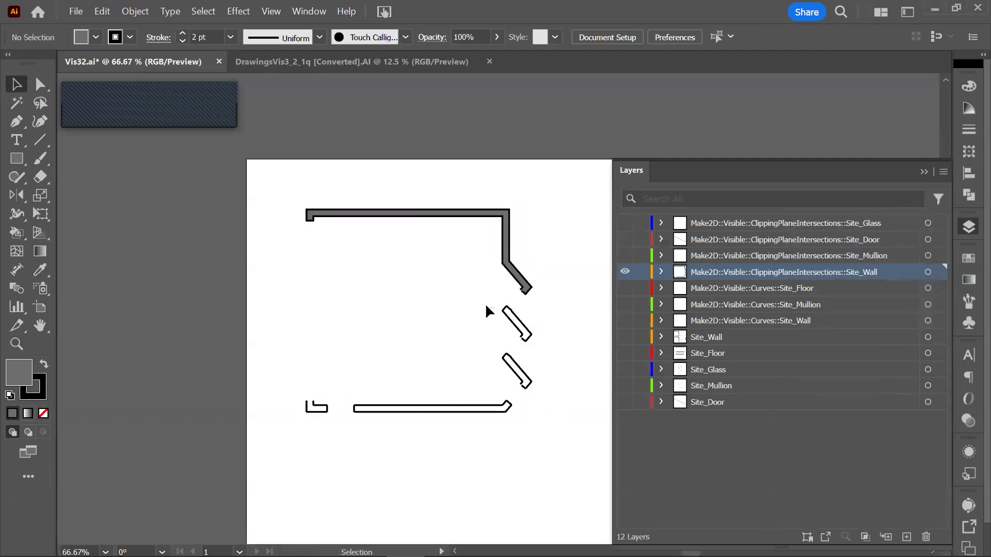
Join the open ends of each of the two short angled wall outlines separately so they form filled shapes
left_click(514, 318)
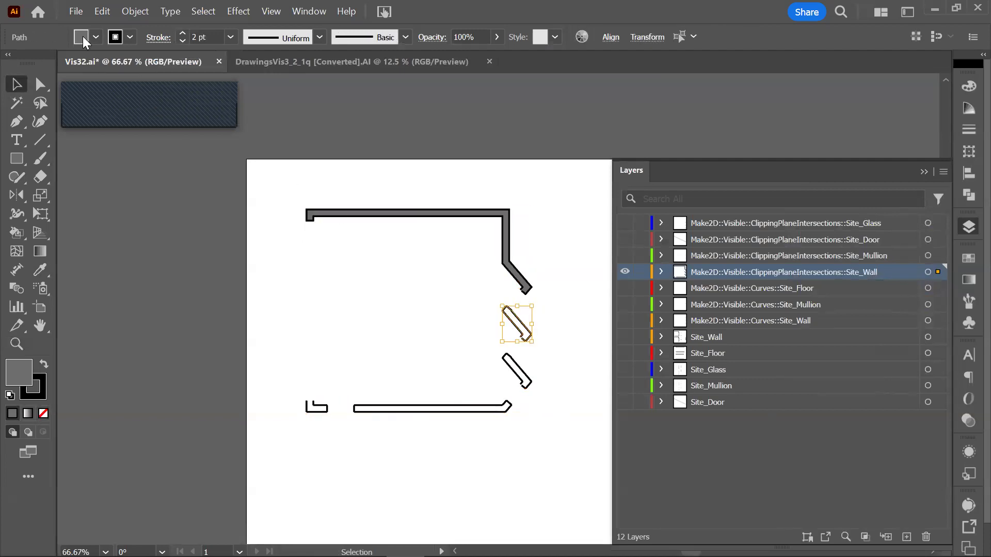
left_click(146, 16)
mouse_move(240, 374)
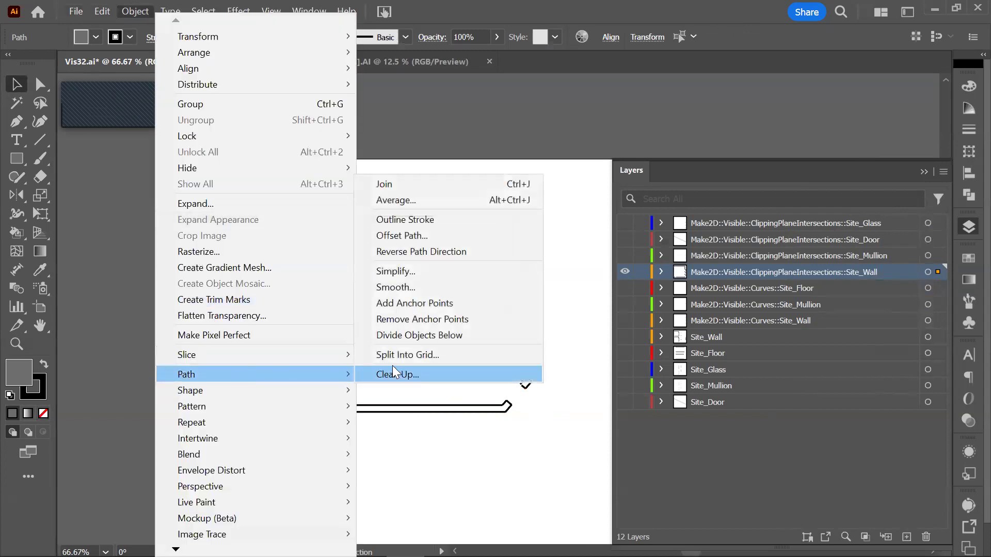
left_click(411, 186)
left_click(542, 358)
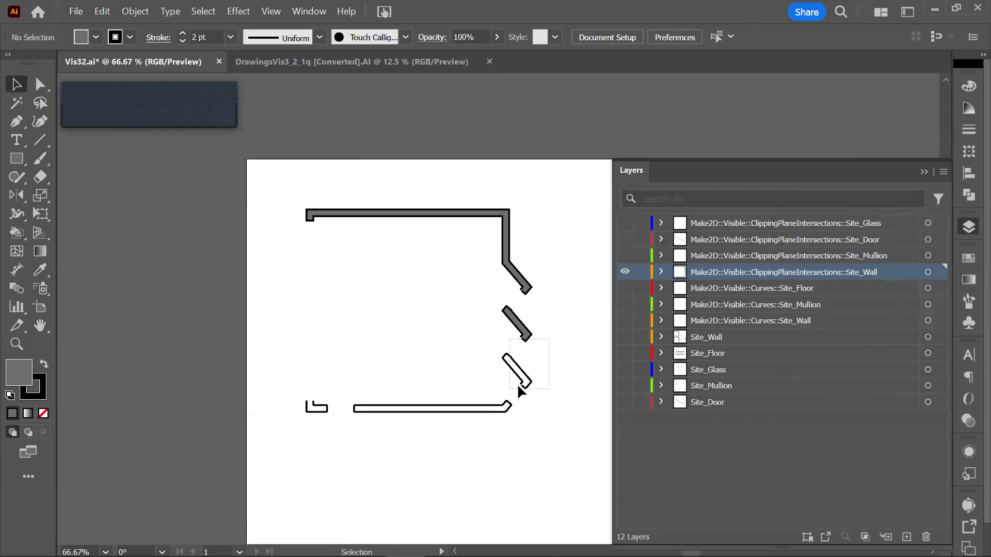
left_click_drag(542, 389, 492, 351)
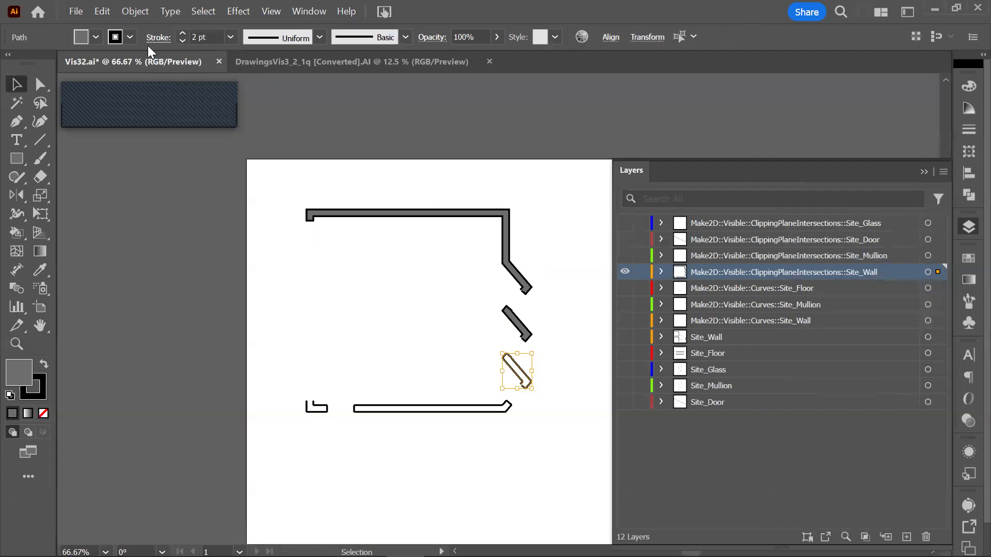
left_click(136, 12)
mouse_move(239, 375)
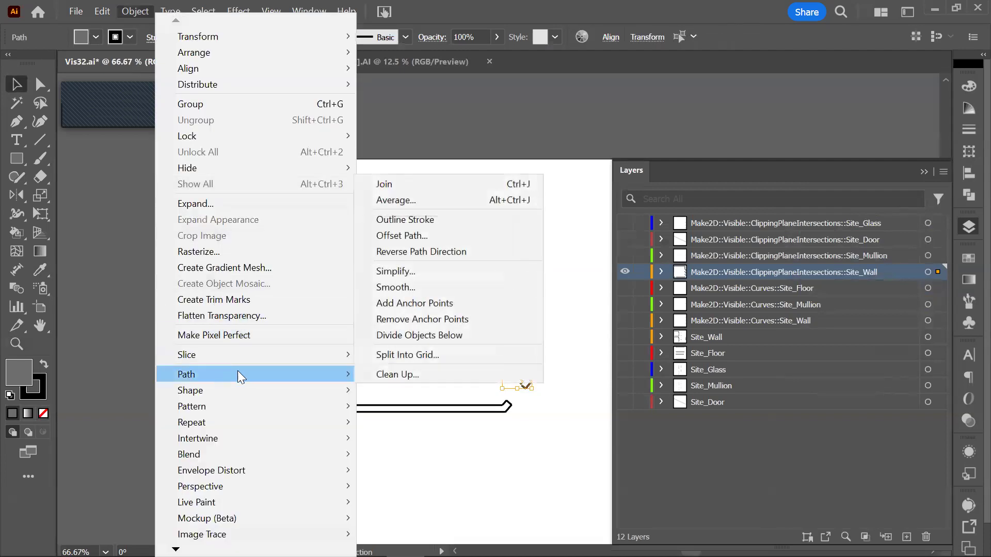
left_click(398, 184)
Join the long bottom wall outline, then the small lower-left corner wall outline, each as its own closed shape
left_click_drag(520, 437, 341, 401)
left_click(138, 12)
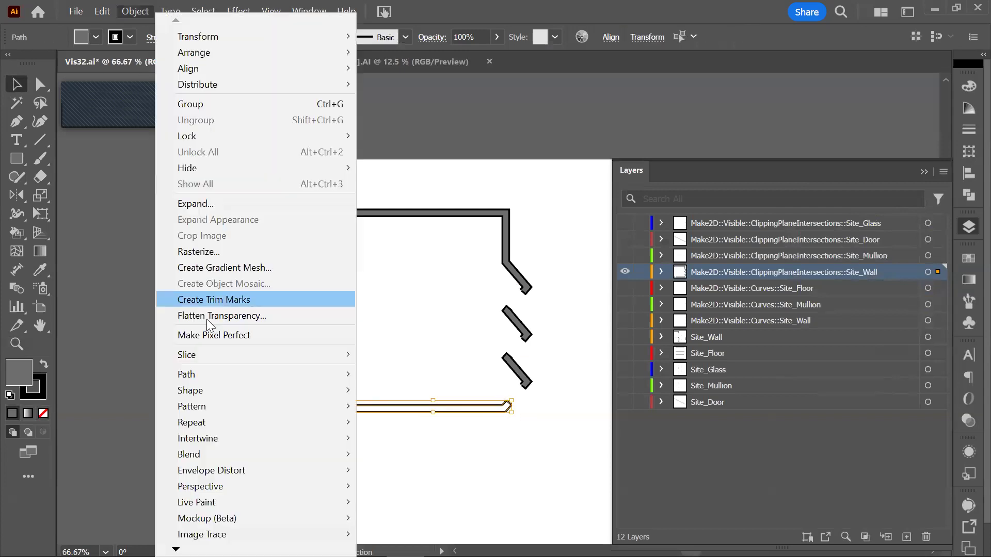
mouse_move(213, 379)
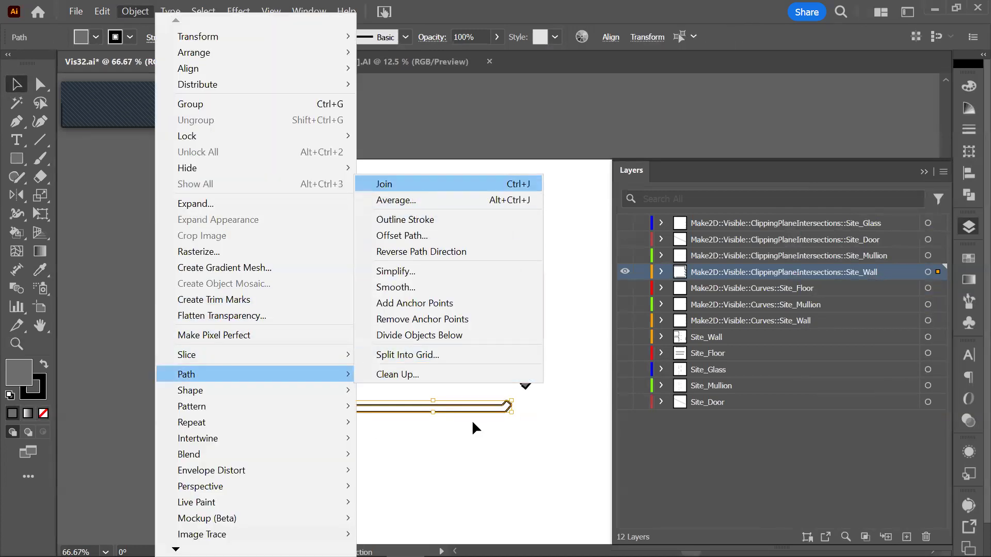
left_click(415, 186)
left_click_drag(340, 381, 289, 440)
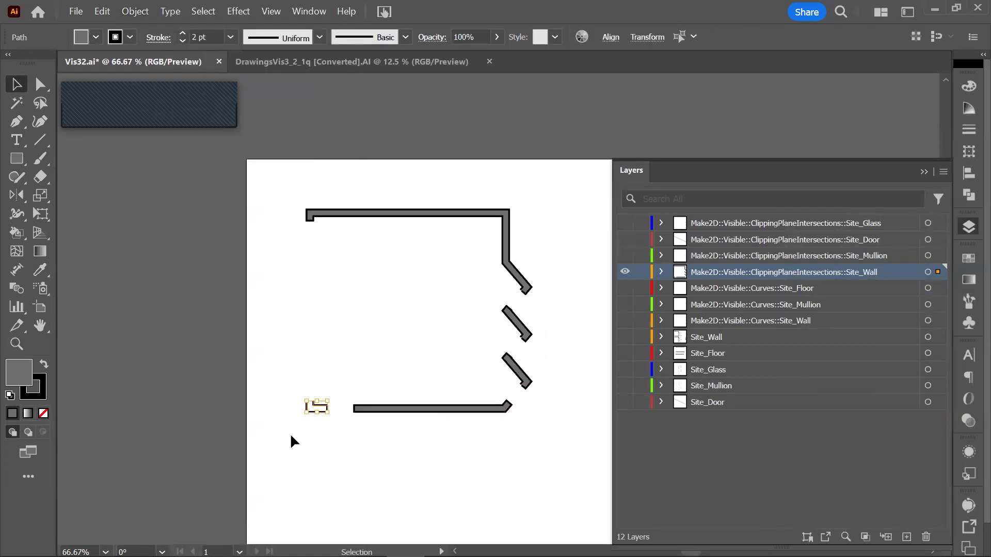
left_click(129, 14)
mouse_move(277, 381)
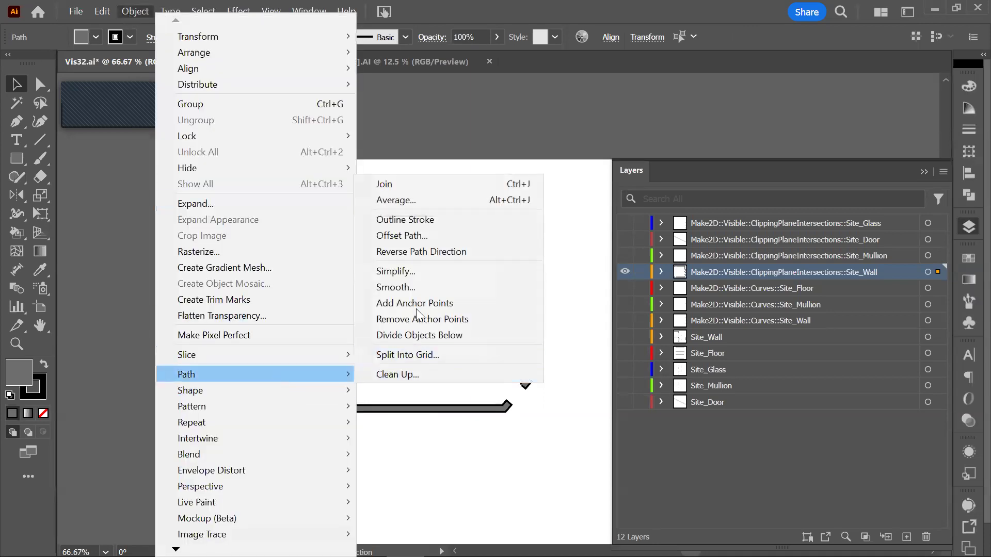
left_click(426, 188)
left_click(505, 468)
Show all the hidden layers, including the clipped glass, door and mullion layers and the visible-curve and Site layers
key("z")
left_click(435, 336, "alt")
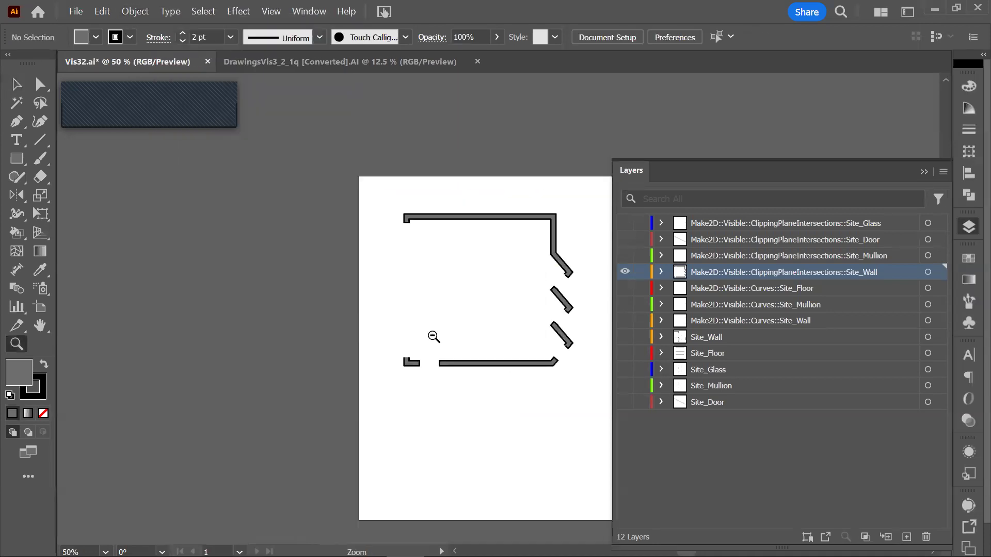
left_click(435, 337, "alt")
left_click_drag(502, 352, 434, 369)
left_click_drag(626, 255, 627, 223)
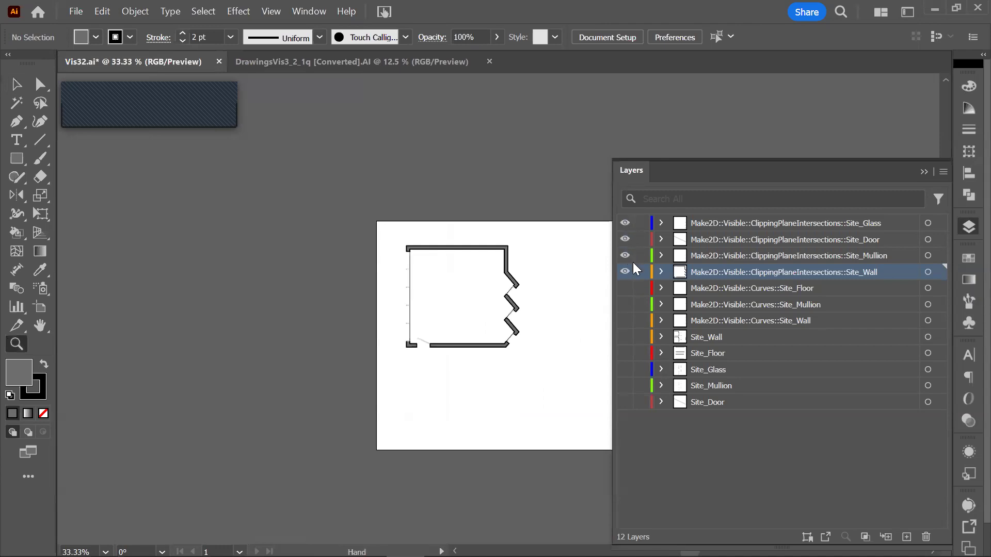
left_click_drag(626, 338, 624, 402)
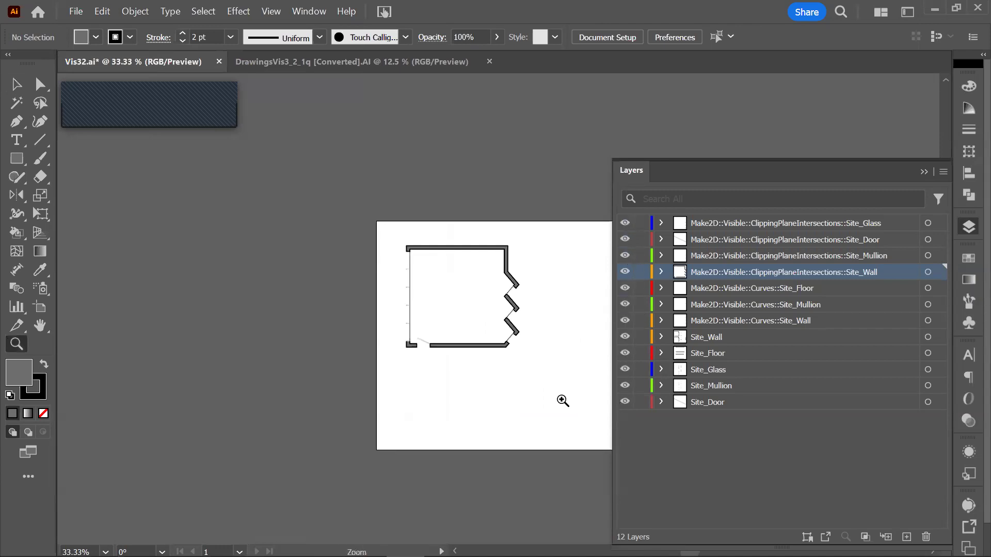
left_click(516, 394, "alt")
left_click_drag(519, 310, 460, 344)
mouse_move(339, 228)
left_mouse_down()
mouse_move(482, 332)
mouse_move(531, 403)
left_mouse_up()
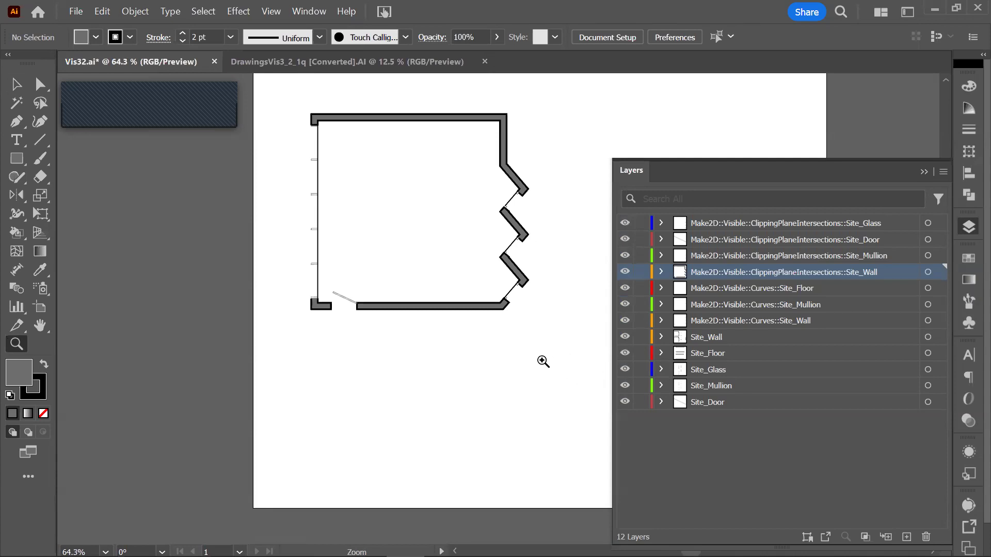
left_click(471, 332, "alt")
left_click(467, 330, "alt")
left_click_drag(453, 326, 427, 326)
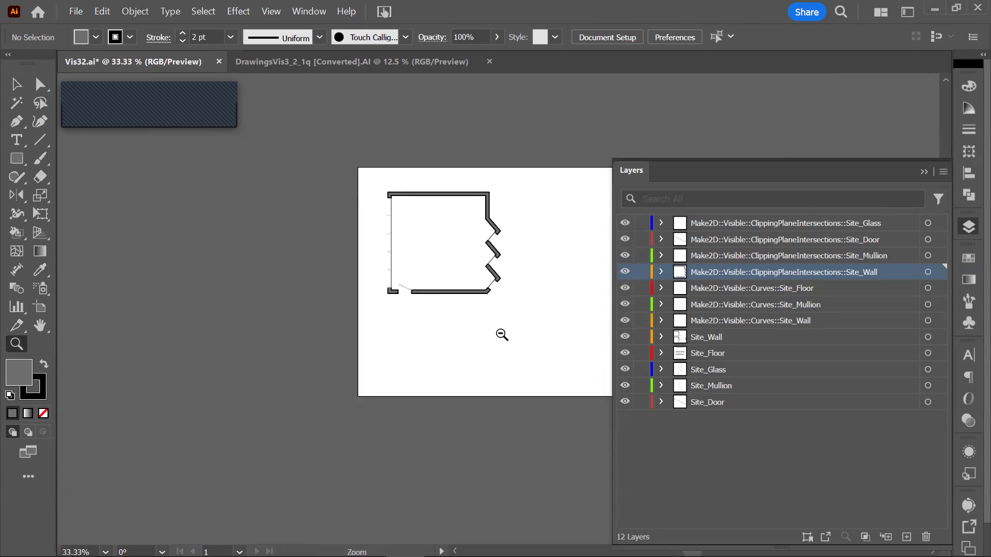
Switch to Rhino and delete the 2D floor plan curves lying beside the model in the Top view
key("alt+Tab")
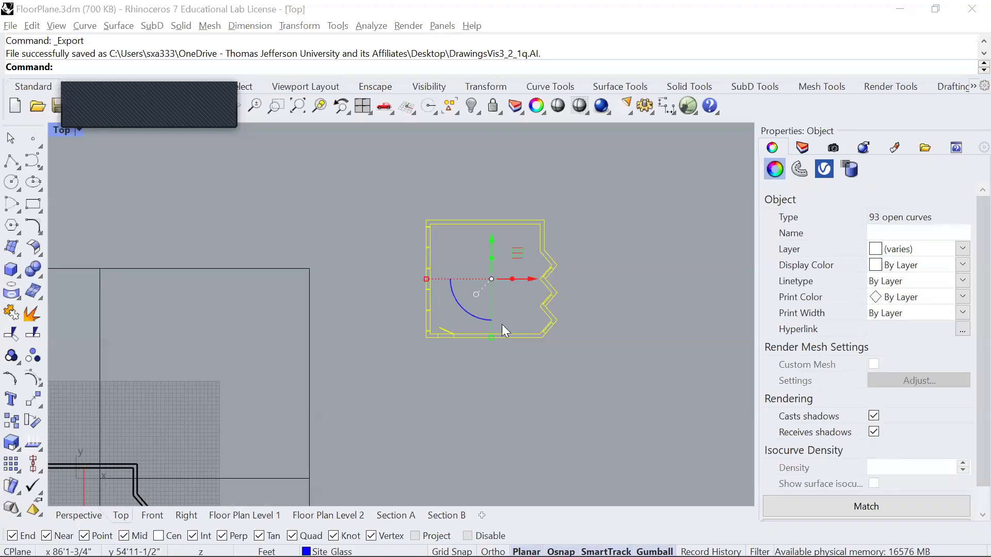
left_click(653, 382)
left_click_drag(402, 191, 590, 353)
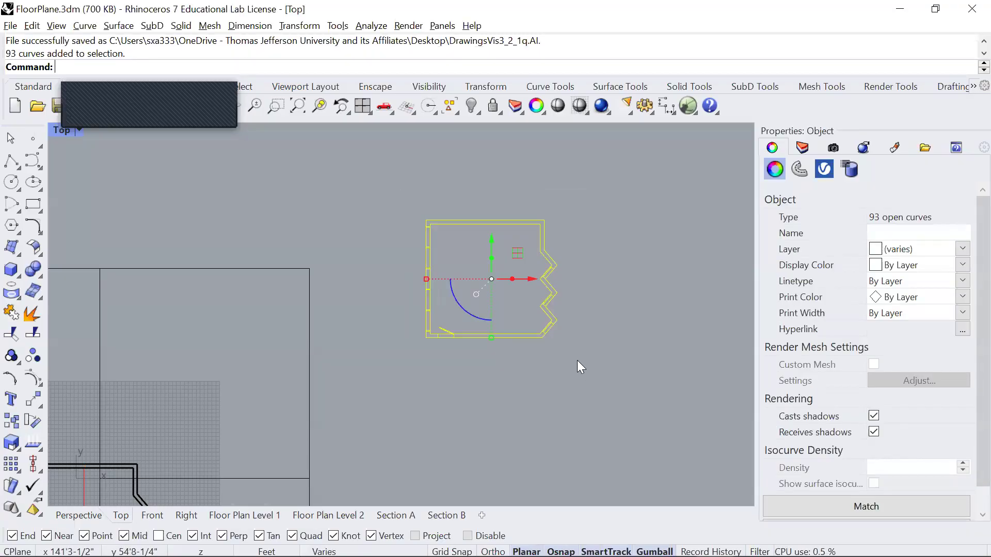
key("Delete")
Rotate the horizontal clipping plane upright in the Perspective view so it stands parallel to the building's front
left_click_drag(460, 344, 576, 240)
scroll(522, 257, "down", 2)
left_click_drag(388, 358, 467, 278)
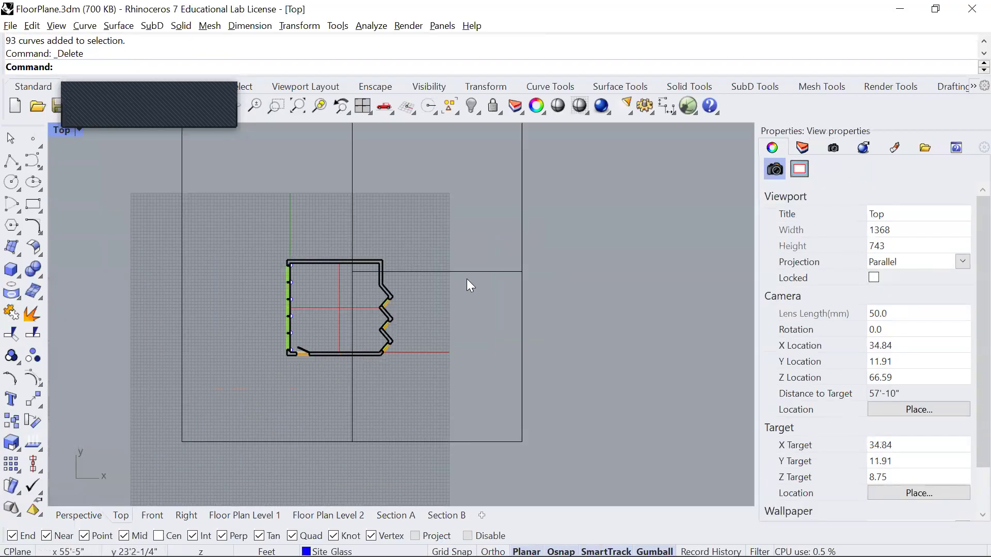
left_click(483, 272)
key("ctrl+F2")
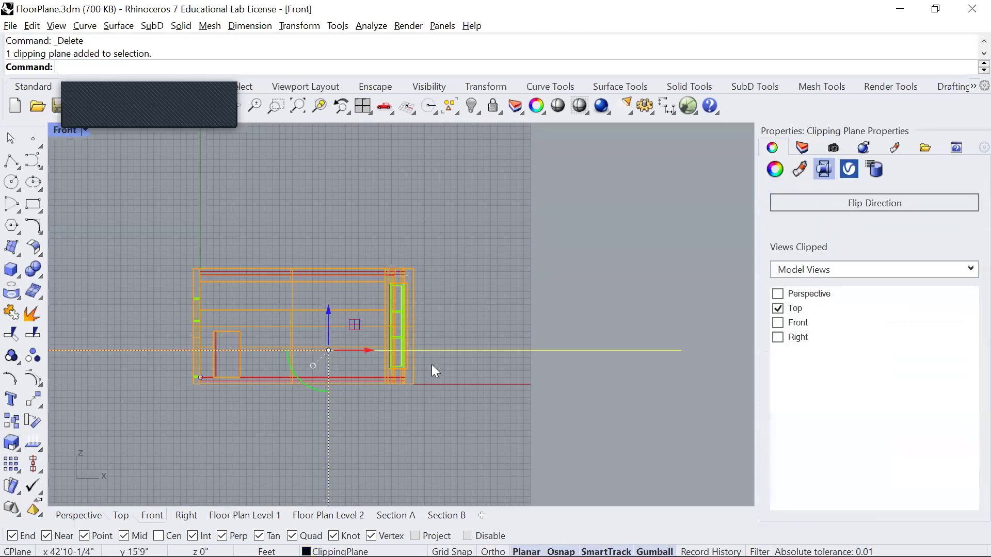
scroll(431, 364, "down", 8)
key("ctrl+F3")
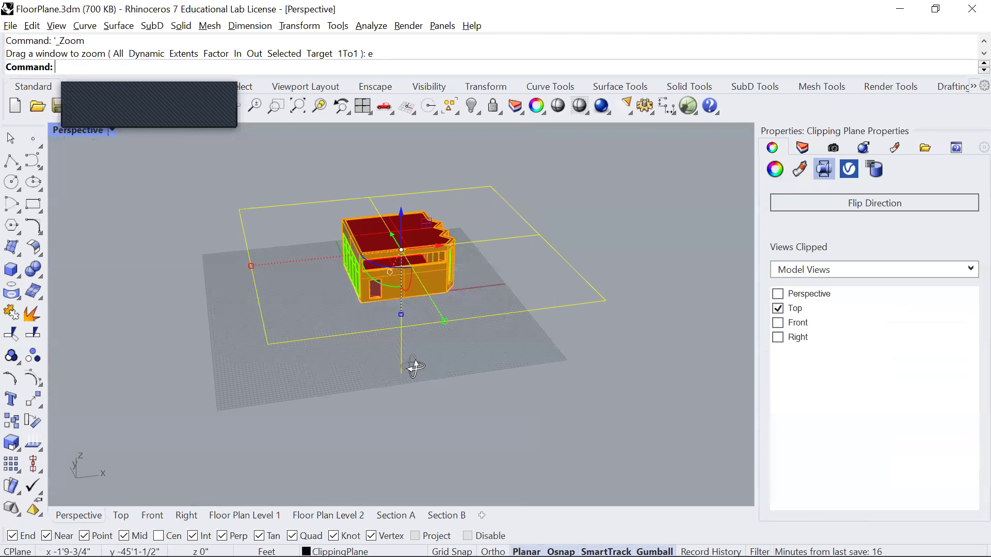
left_click_drag(414, 366, 495, 420)
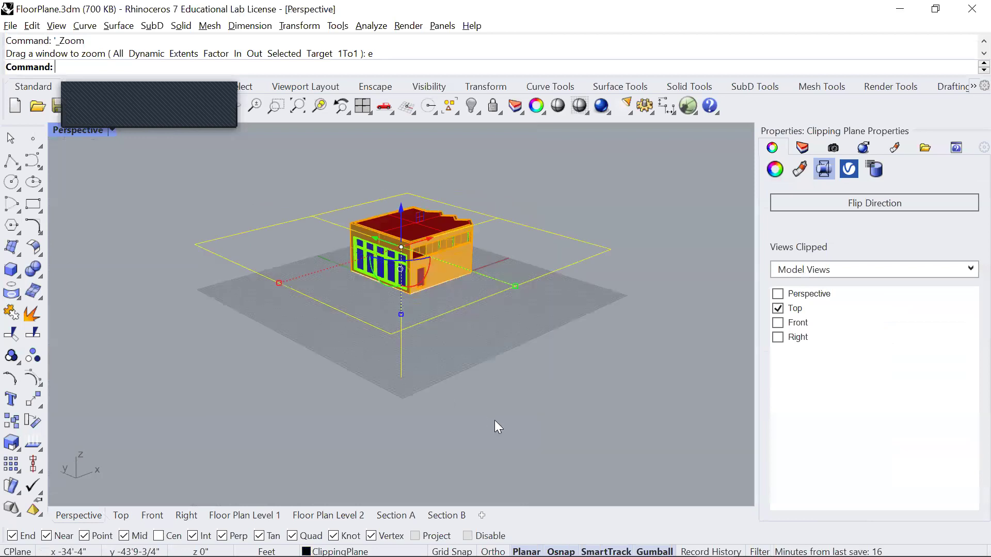
left_click(480, 284)
left_click(496, 279)
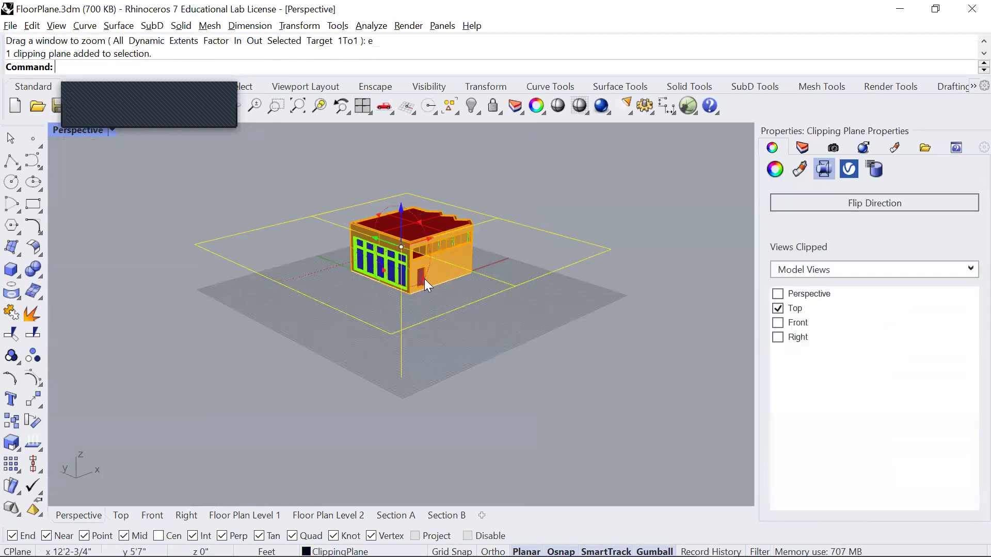
left_click(424, 278)
key("Return")
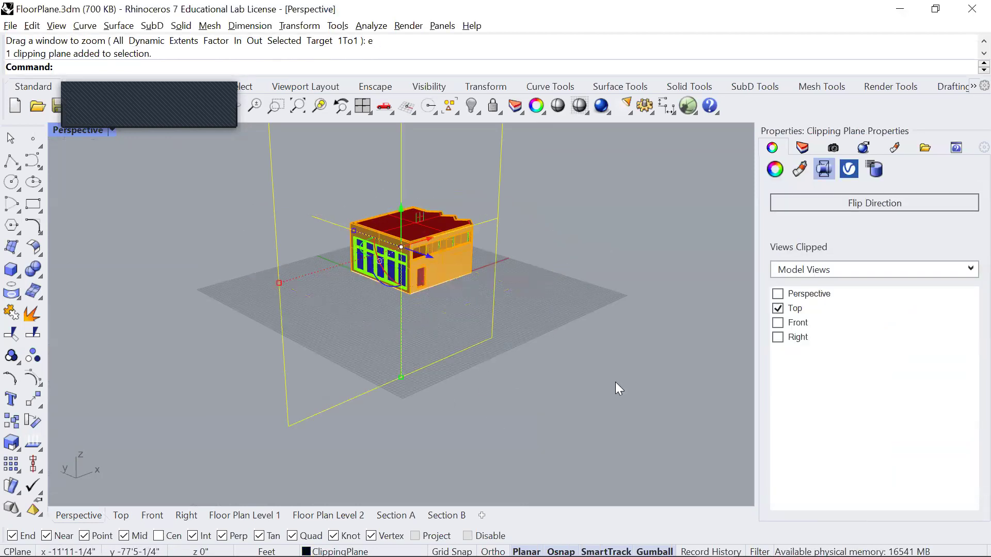
Enable the plane's clipping in the Perspective view and position it to cut a section through the building
left_click(778, 293)
left_click_drag(612, 311, 430, 272)
left_click_drag(390, 237, 400, 251)
left_click(551, 359)
scroll(389, 253, "up", 5)
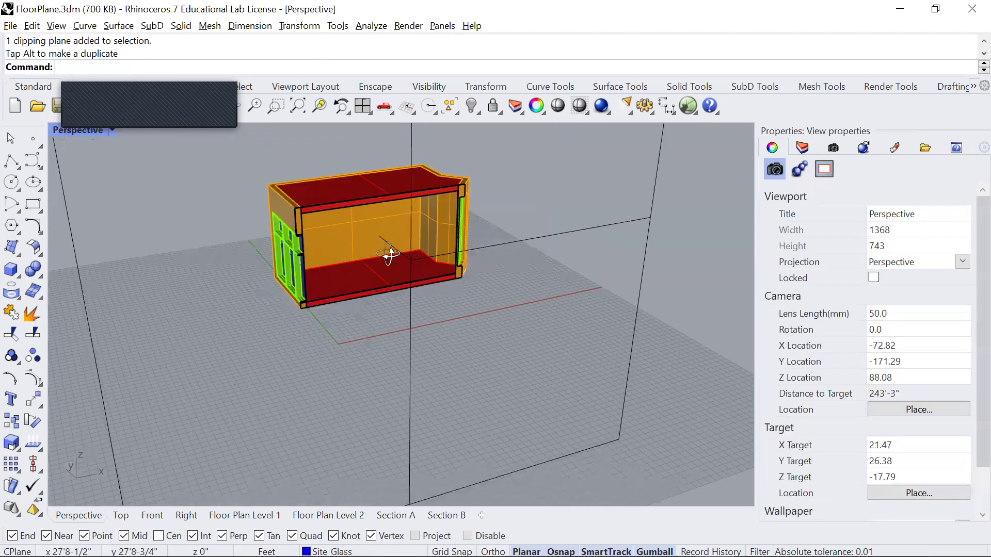
left_click_drag(338, 249, 576, 241)
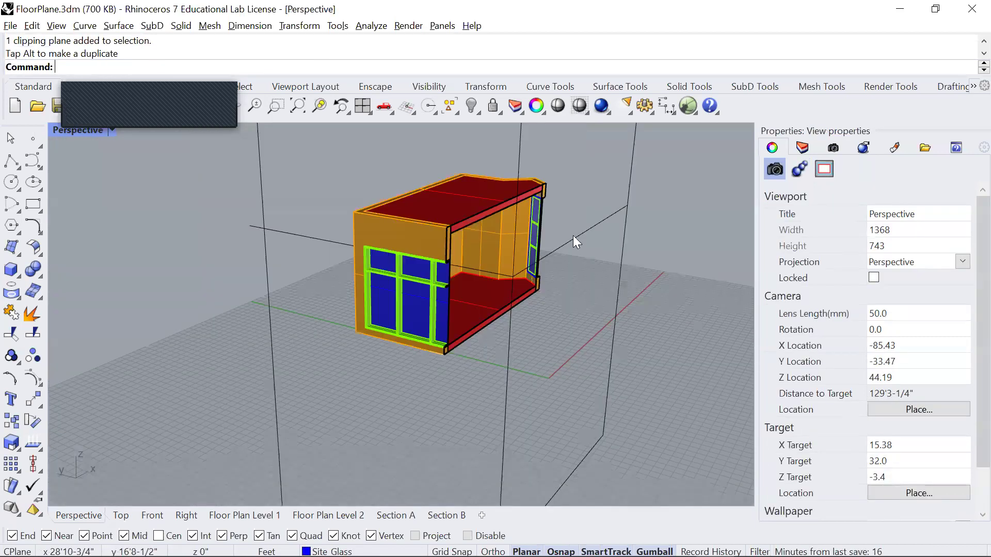
left_click_drag(487, 266, 517, 288)
left_click(693, 400)
left_click_drag(694, 399, 587, 361)
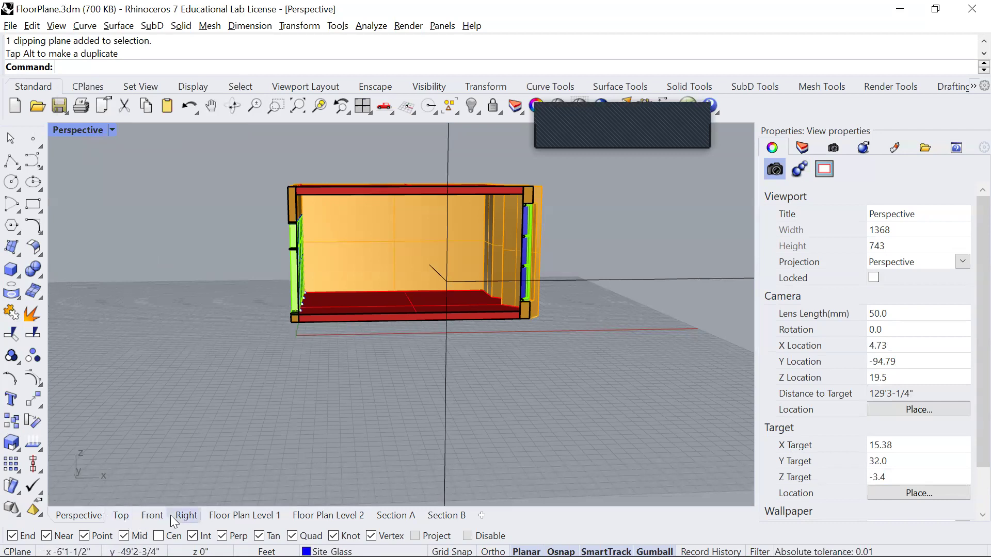
Switch to the Front view and enable the vertical clipping plane's clipping there
left_click(152, 515)
scroll(392, 374, "up", 3)
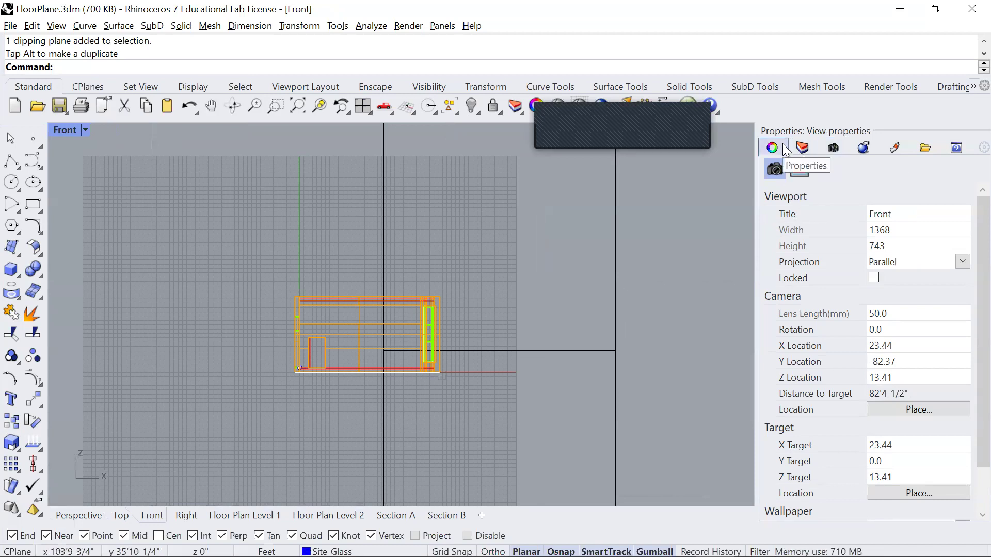
left_click(615, 287)
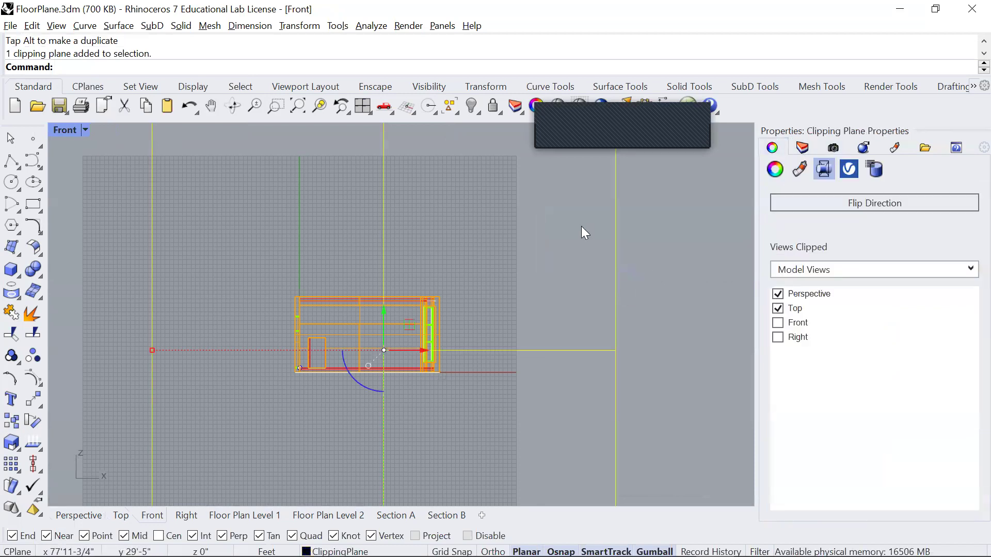
left_click(776, 322)
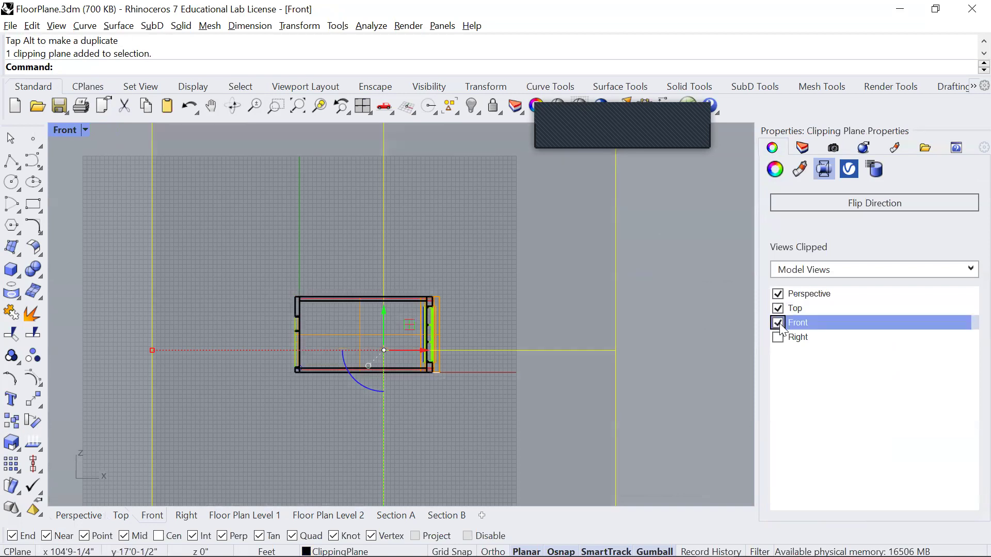
left_click(670, 350)
scroll(361, 342, "up", 5)
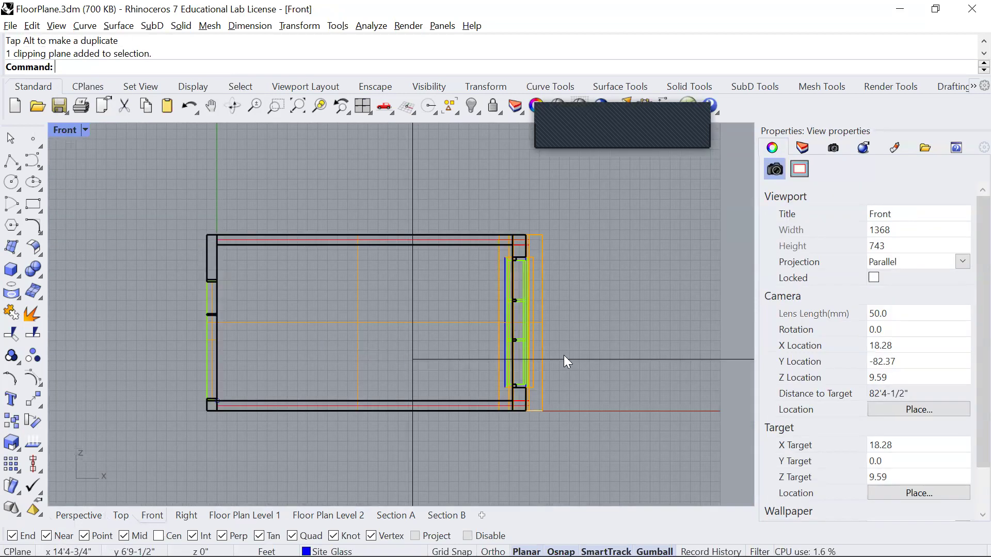
Turn off the vertical clipping plane's clipping in the Perspective and Top views
scroll(563, 355, "down", 5)
left_click(594, 358)
left_click(793, 295)
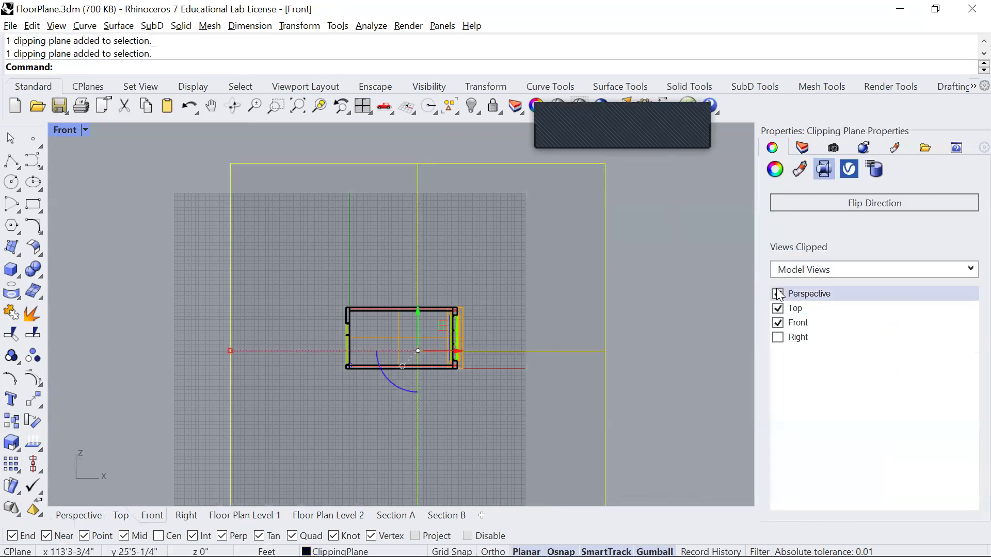
left_click(794, 309)
left_click(670, 364)
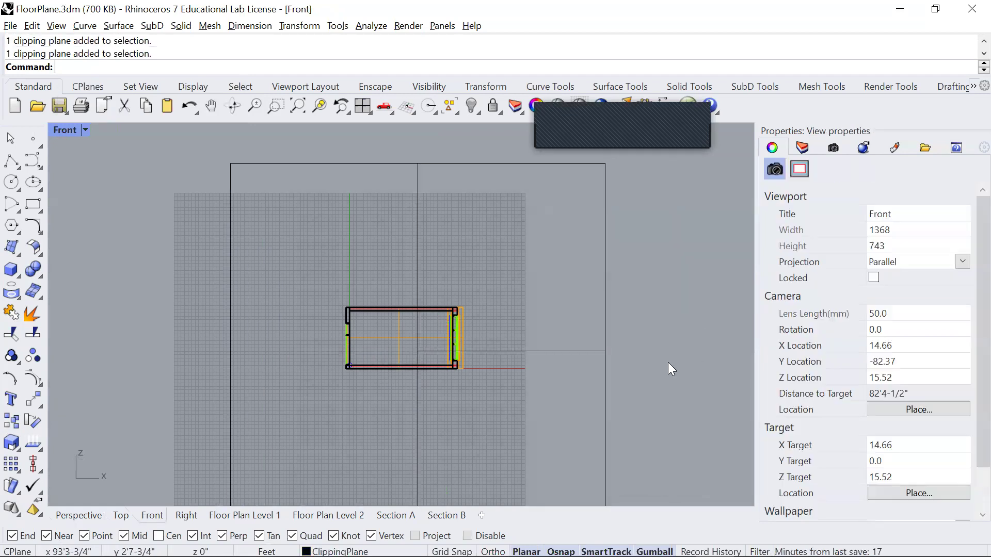
Set the Front viewport's projection to Perspective and its display mode to Rendered
scroll(445, 344, "up", 5)
scroll(392, 357, "up", 3)
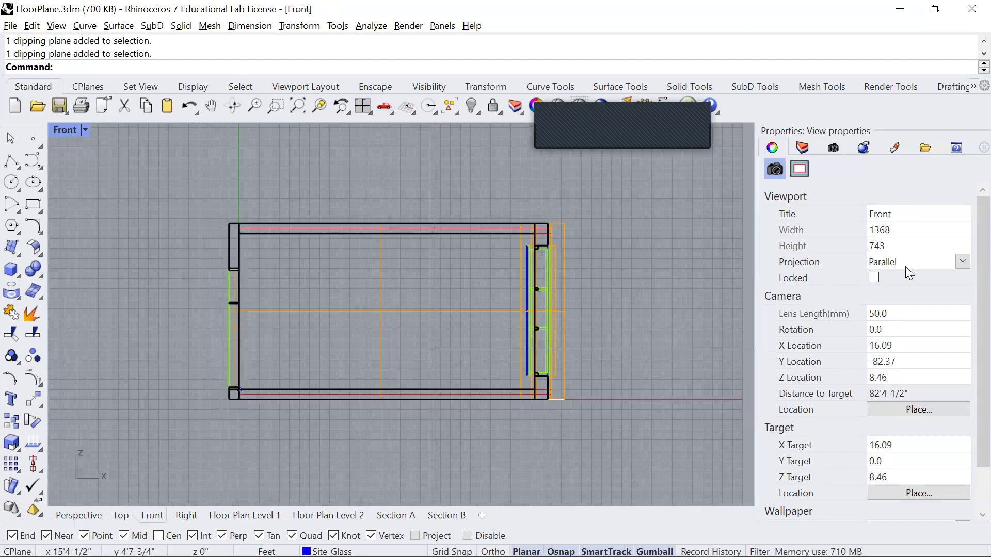
left_click(961, 261)
left_click(912, 289)
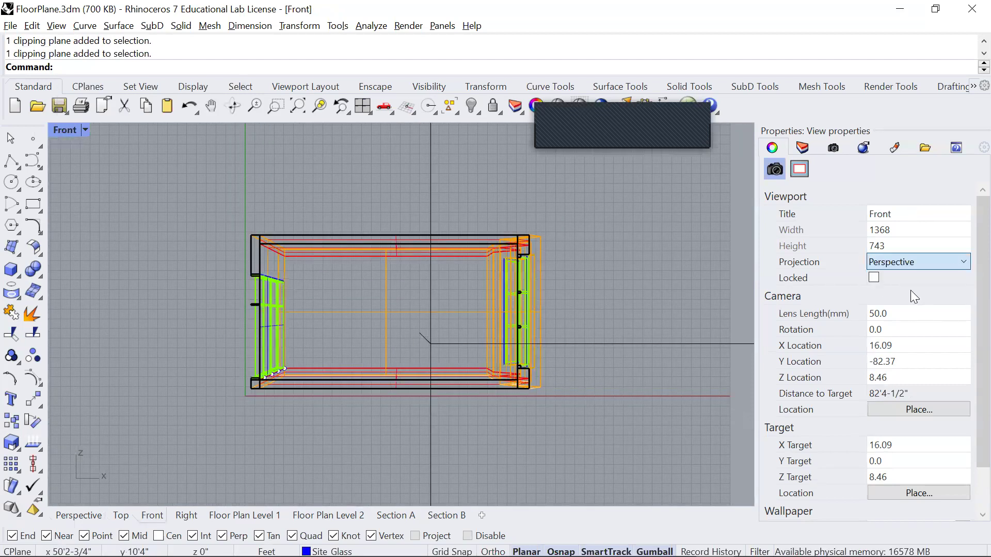
left_click(86, 129)
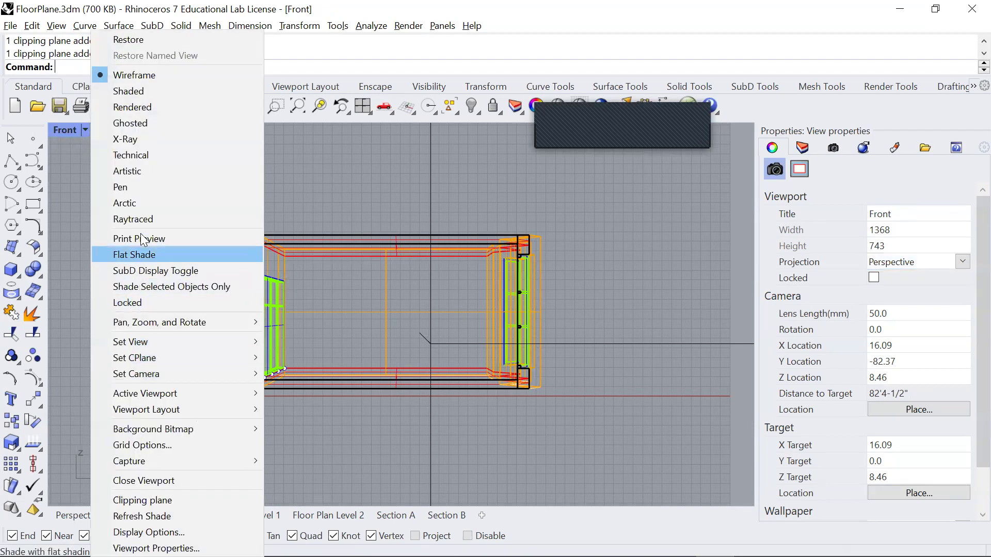
left_click(142, 110)
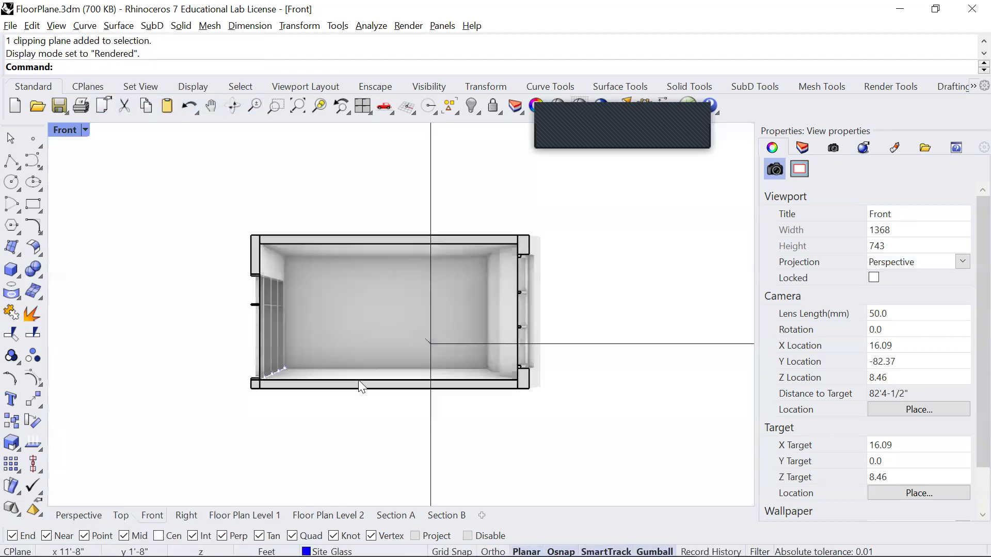
scroll(377, 328, "up", 3)
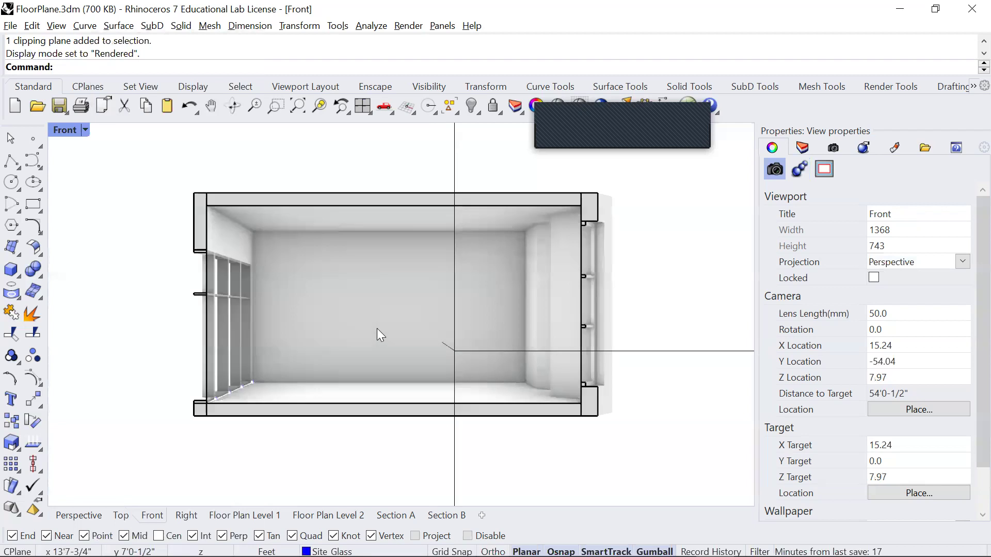
Preview the Front viewport in Ghosted display mode, and set its display mode to Shaded
left_click(85, 130)
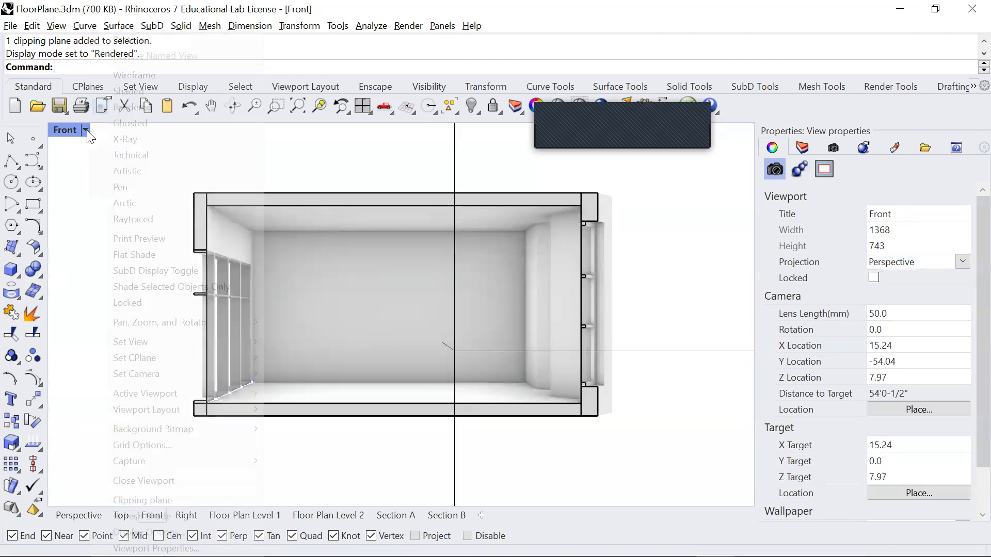
left_click(132, 125)
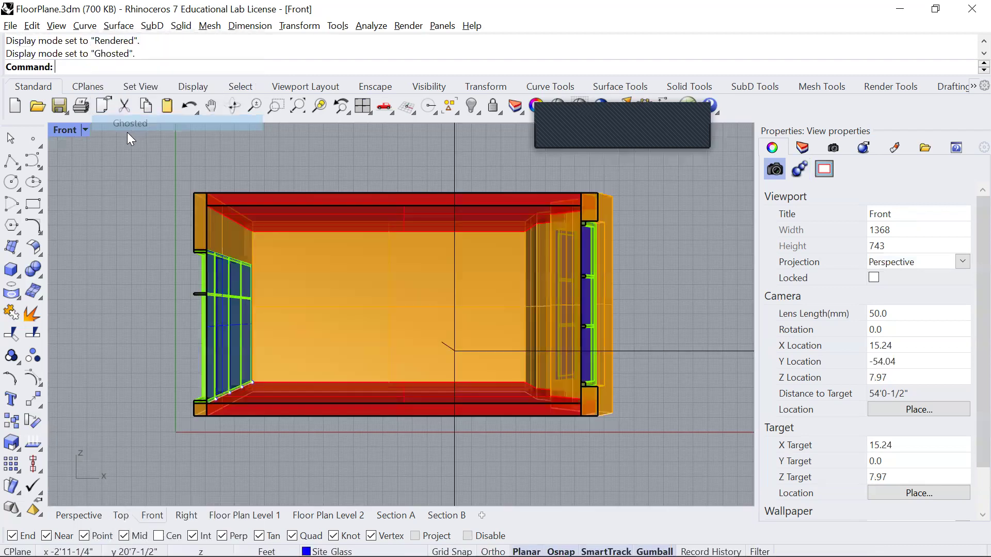
left_click(85, 130)
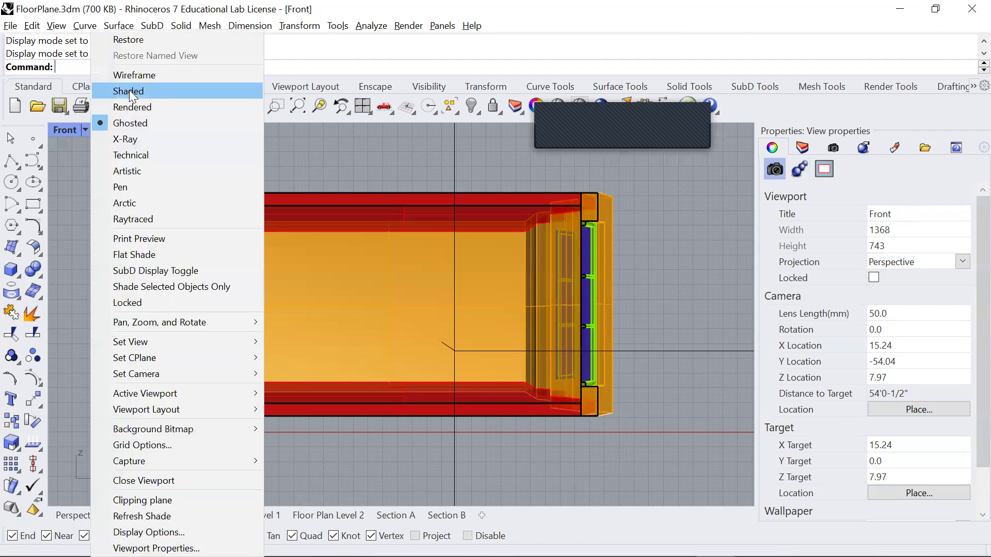
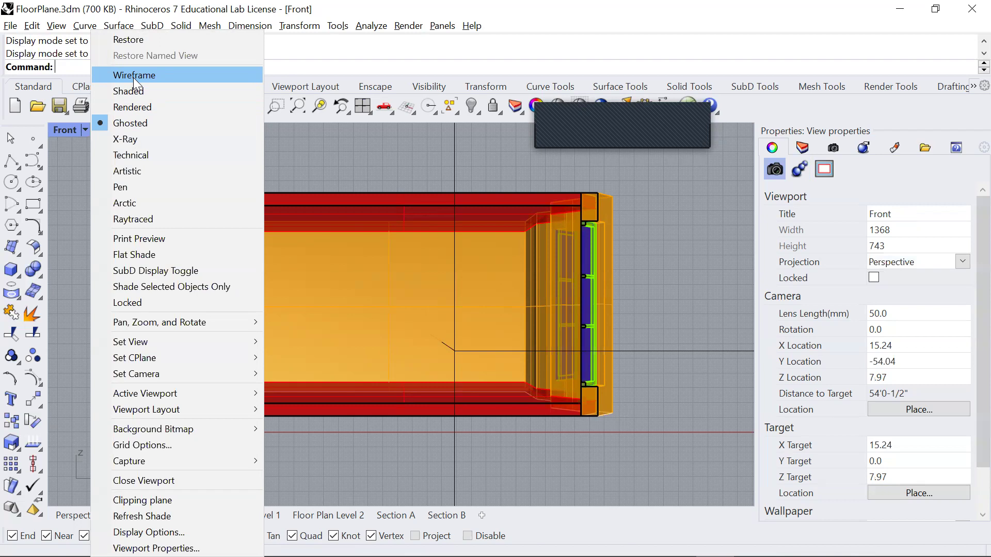
left_click(135, 91)
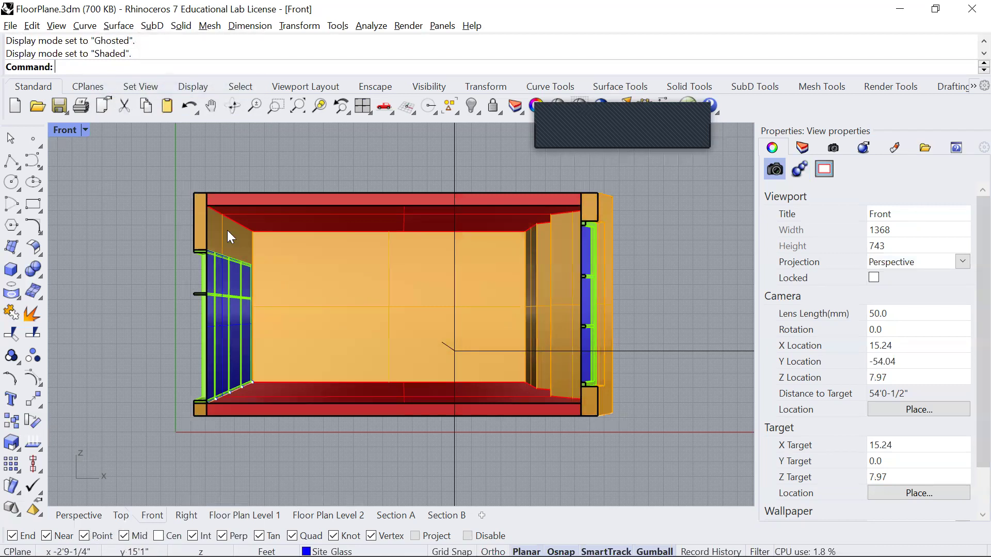
Orbit around the cut model in the Front viewport and reset it to the standard Front view
scroll(237, 233, "down", 2)
left_click_drag(344, 245, 95, 154)
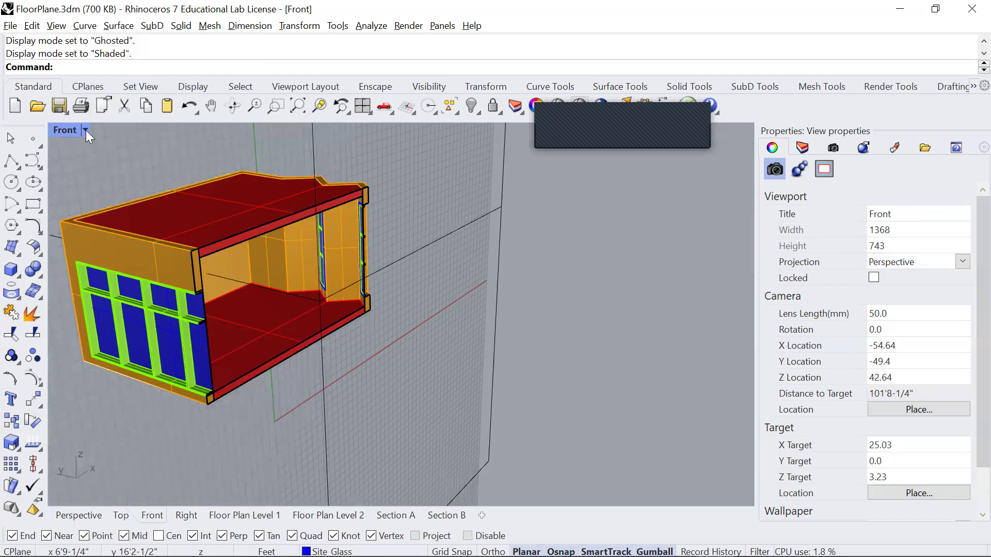
left_click(69, 132)
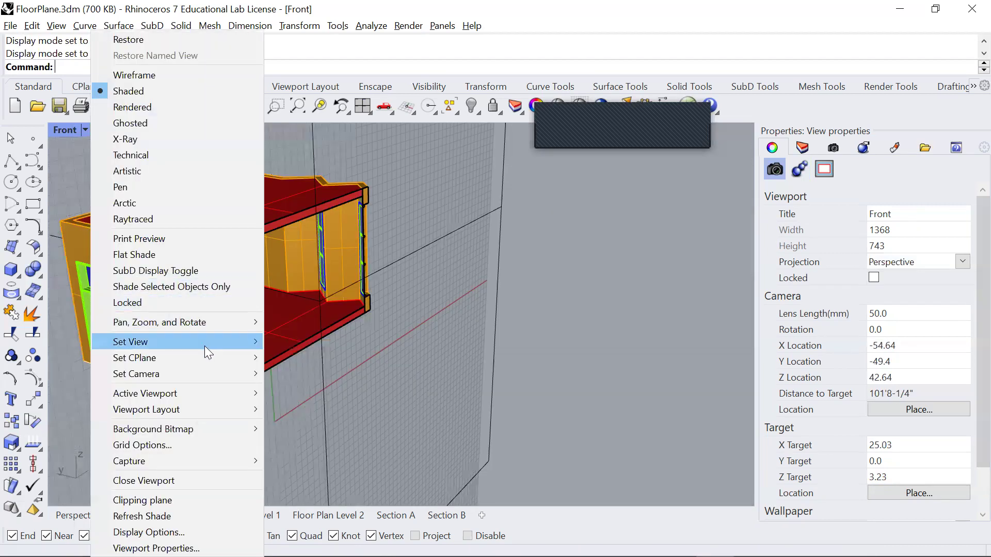
mouse_move(204, 344)
left_click(307, 426)
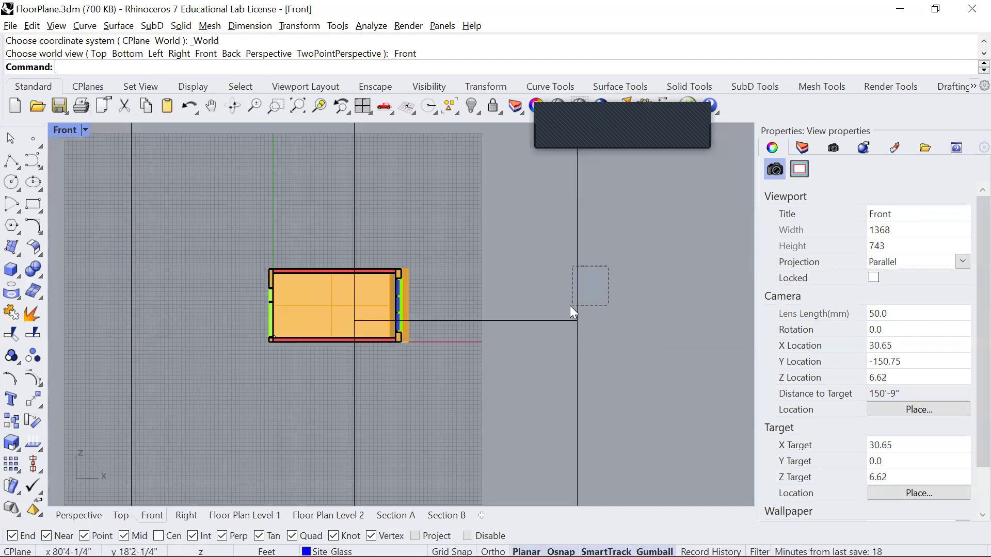
left_click(568, 307)
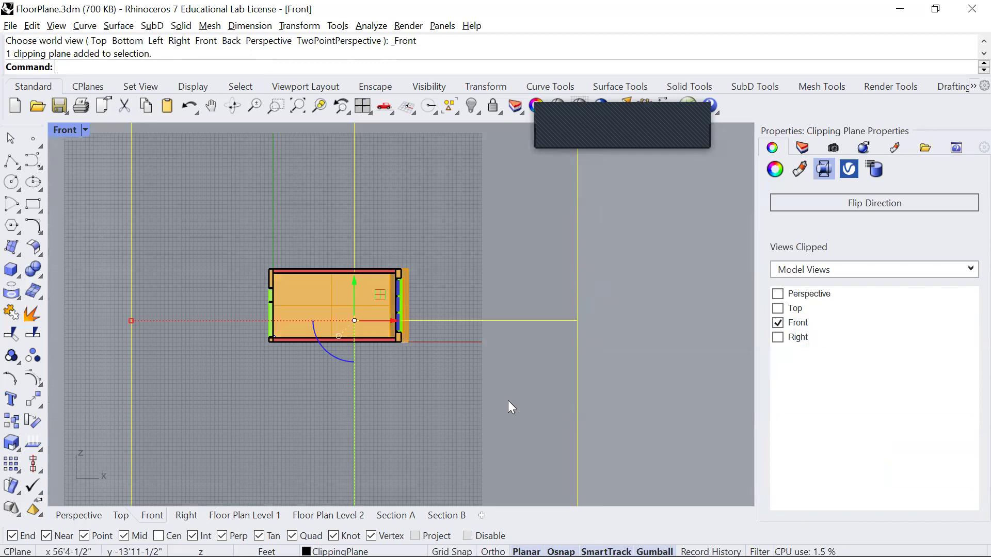
left_click(597, 358)
scroll(284, 295, "up", 1)
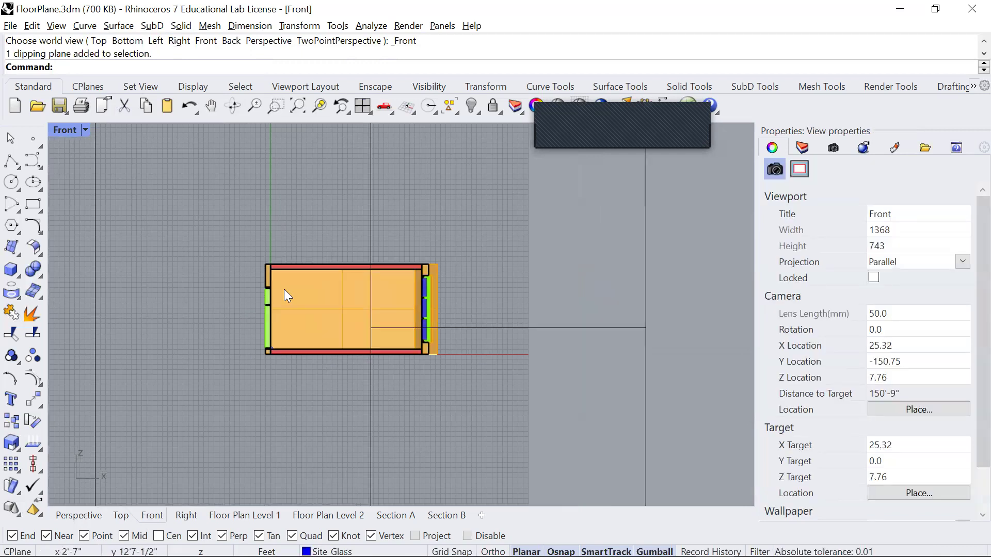
scroll(284, 291, "up", 1)
key("ctrl+a")
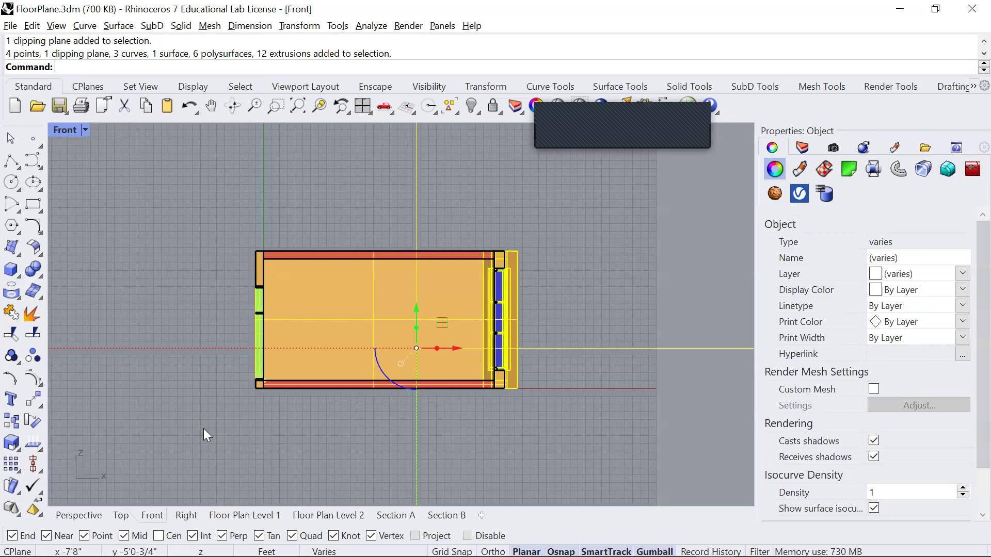
left_click(662, 281)
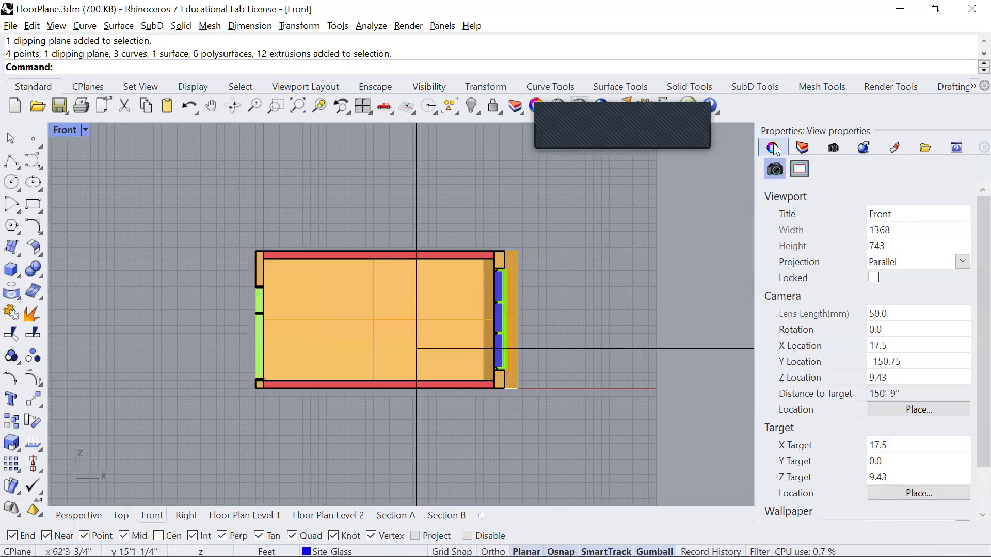
Set the Front viewport to Perspective projection and adjust its lens length with dolly to about 30.71 mm
left_click(962, 262)
left_click(938, 293)
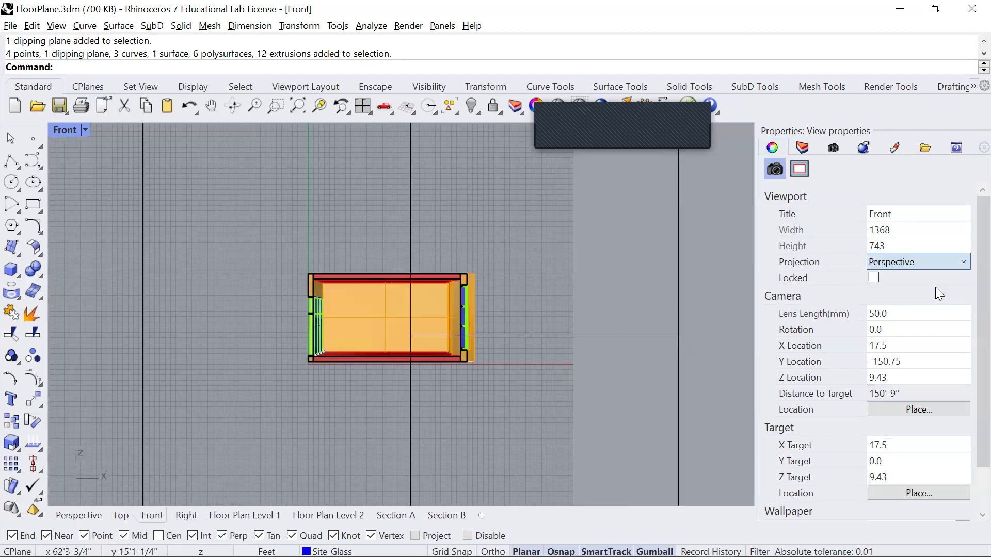
left_click(81, 127)
mouse_move(181, 373)
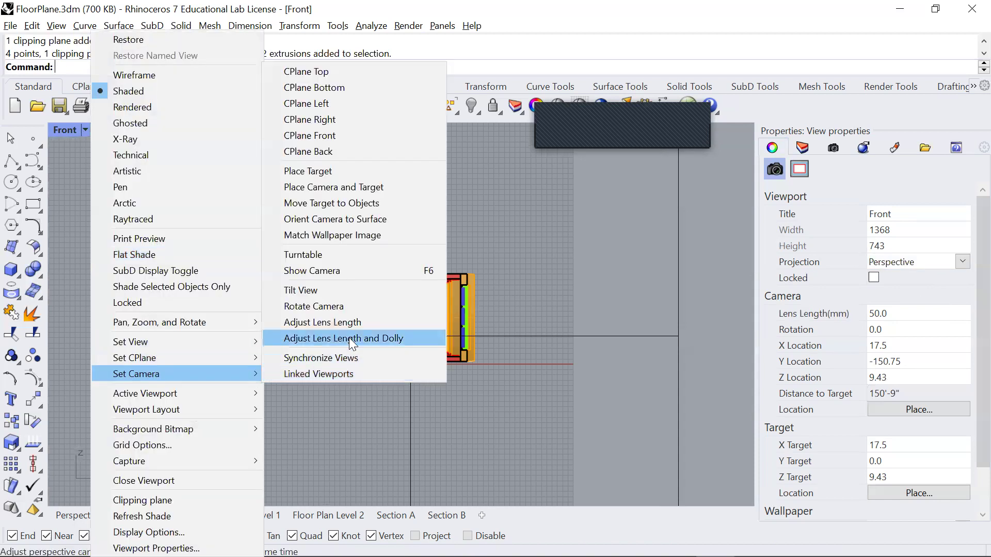
left_click(349, 338)
left_click_drag(413, 311, 413, 326)
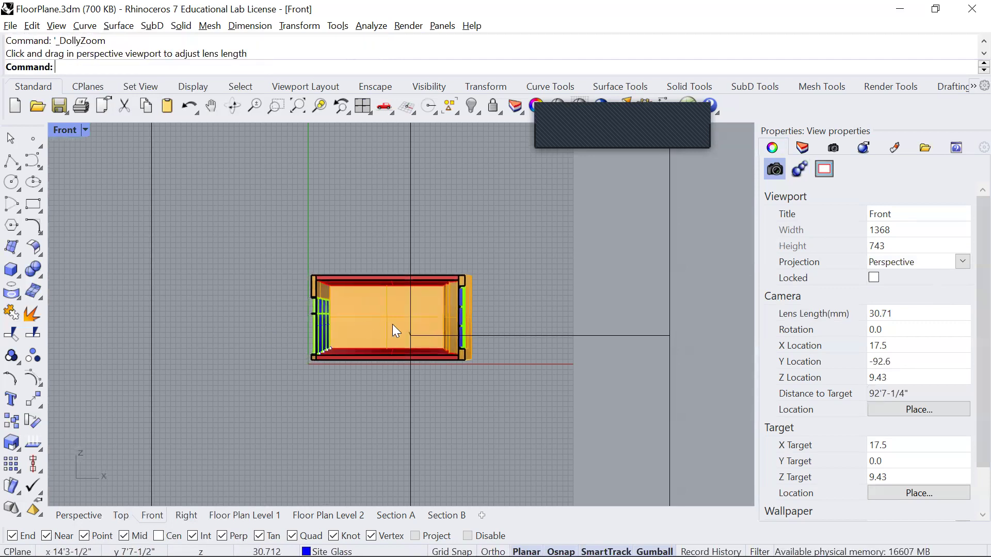
View the sectioned building obliquely from below and return the viewport to the standard Front view
scroll(392, 324, "up", 2)
scroll(383, 321, "up", 6)
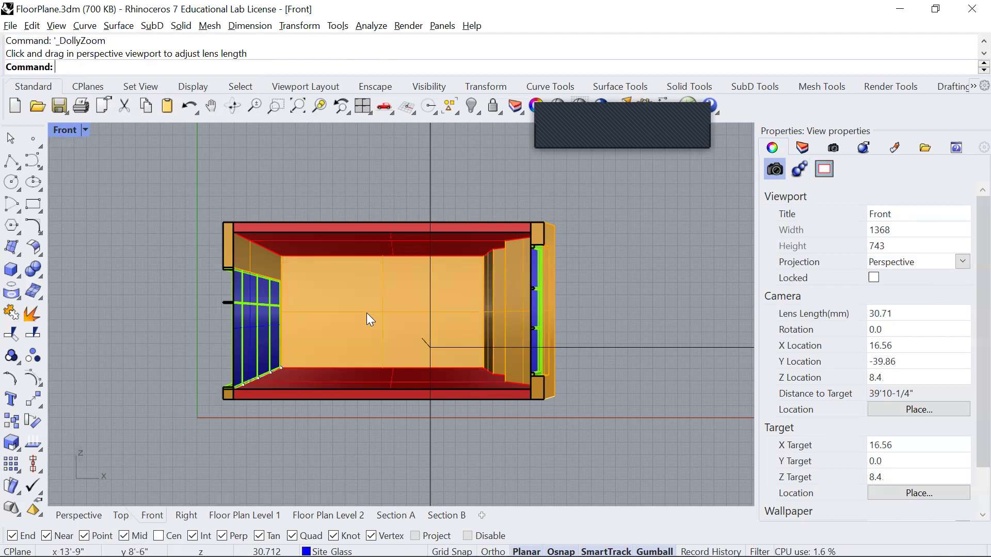
mouse_move(367, 329)
left_mouse_down()
mouse_move(357, 307)
mouse_move(321, 318)
mouse_move(360, 342)
left_mouse_up()
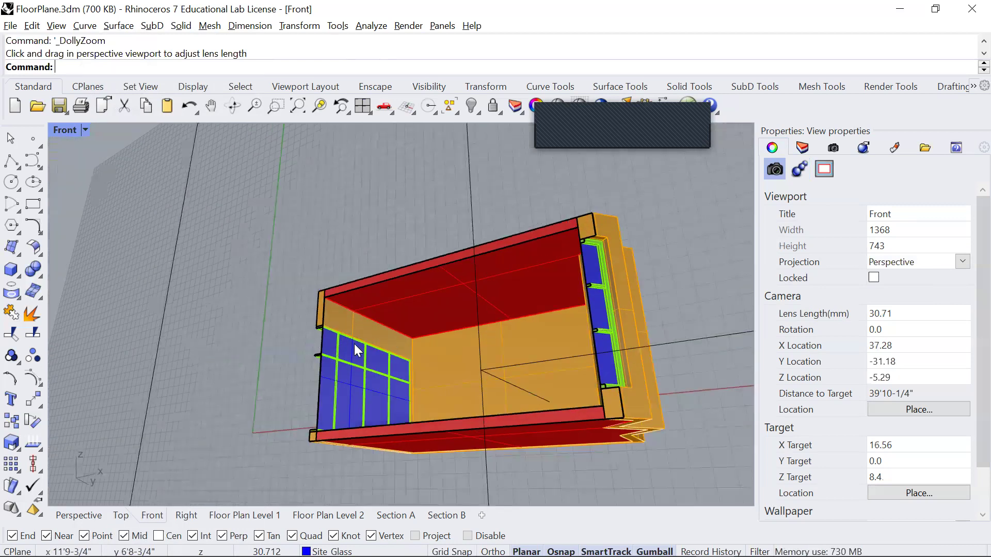
left_click_drag(191, 231, 262, 282)
left_click(91, 131)
mouse_move(142, 341)
left_click(313, 424)
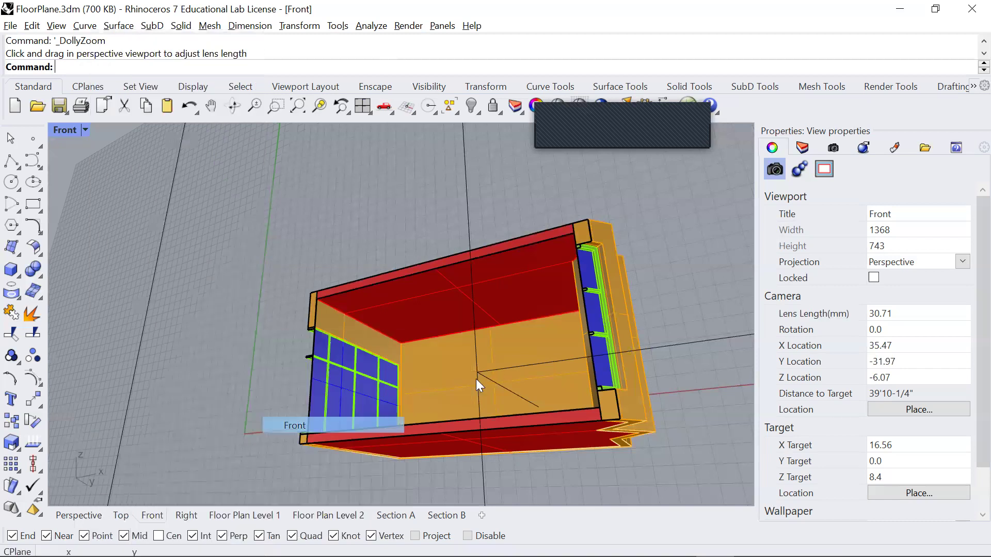
Switch the Front viewport's projection to Perspective and examine the sectioned interior from different angles
left_click(952, 262)
left_click(935, 290)
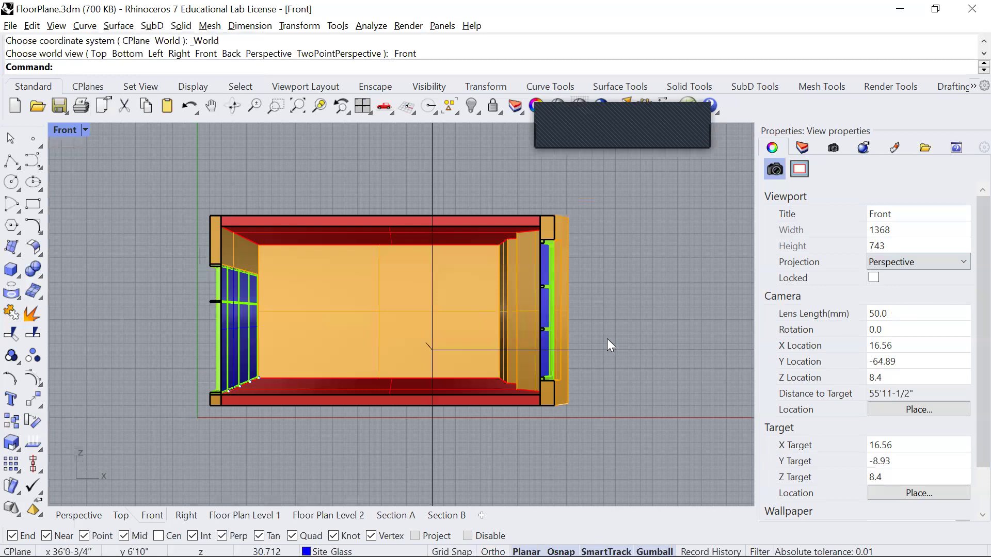
middle_click(449, 304)
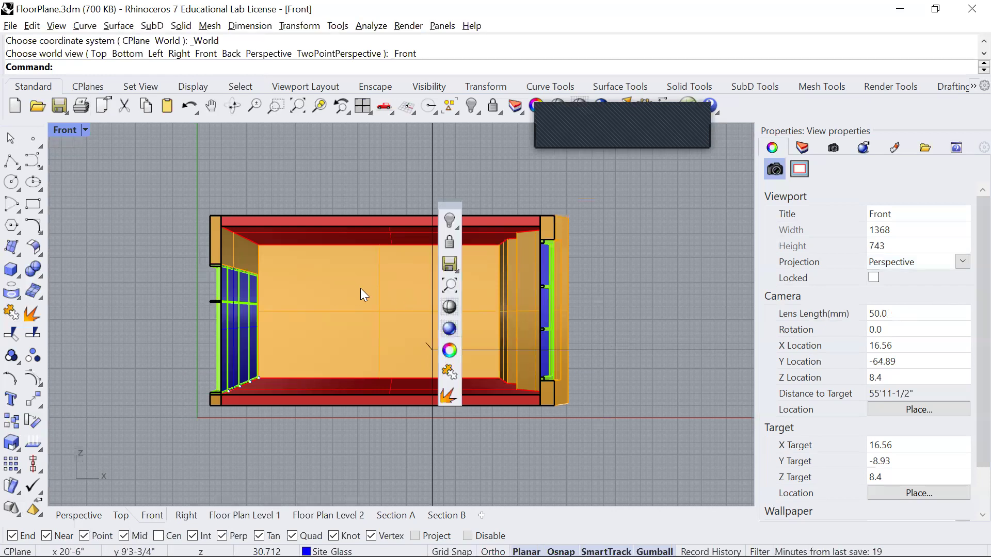
left_click_drag(357, 296, 465, 291)
left_click_drag(514, 392, 233, 394)
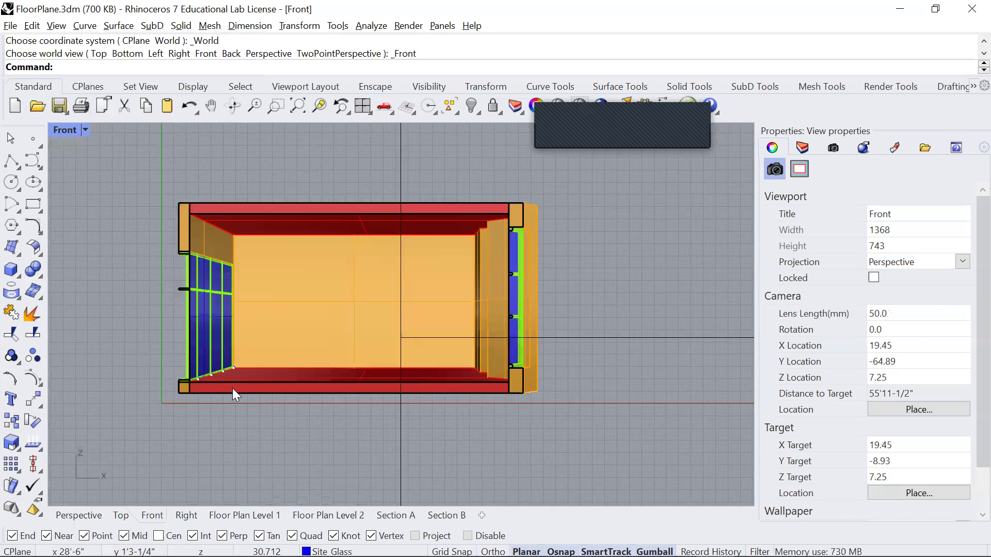
left_click_drag(345, 299, 371, 206)
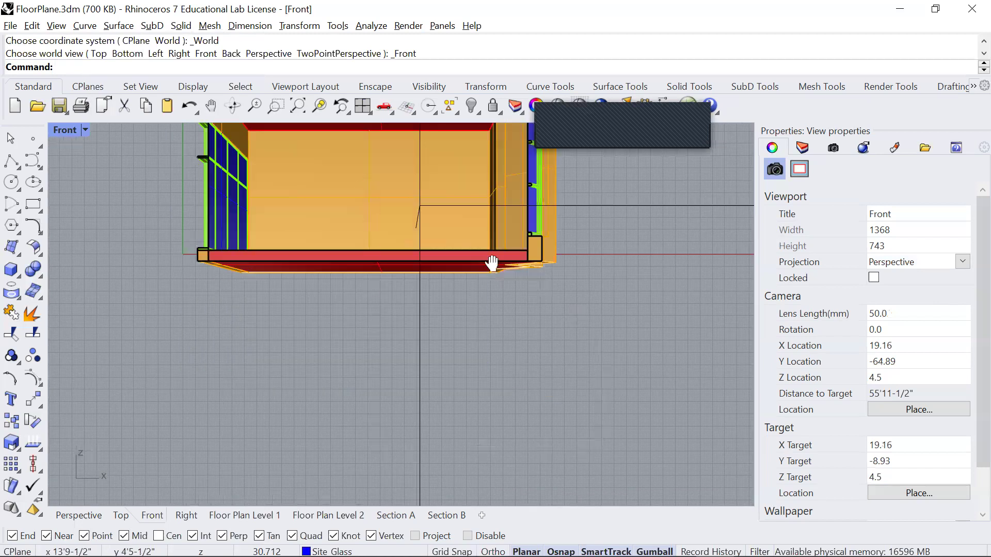
left_click_drag(491, 261, 333, 495)
left_click_drag(513, 289, 365, 371)
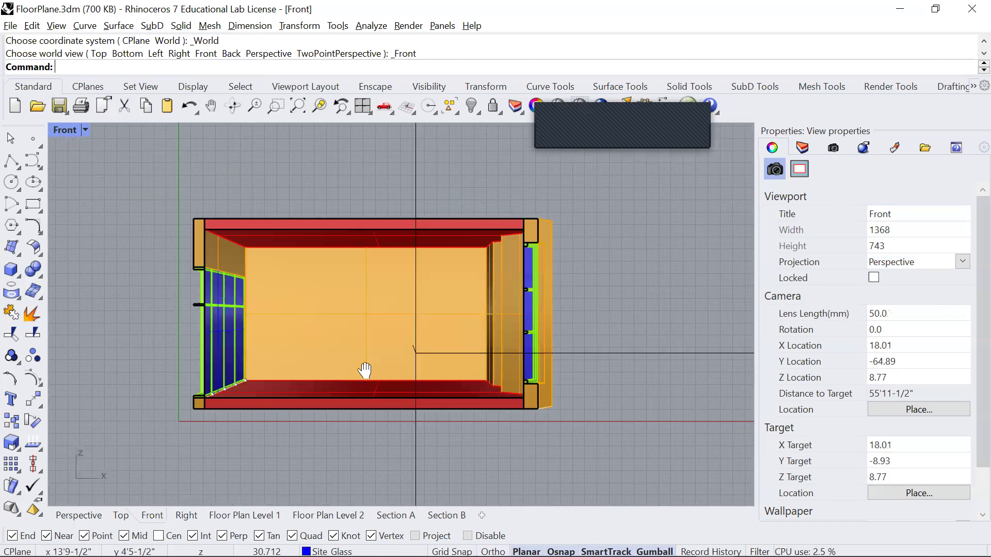
left_click_drag(371, 325, 478, 269)
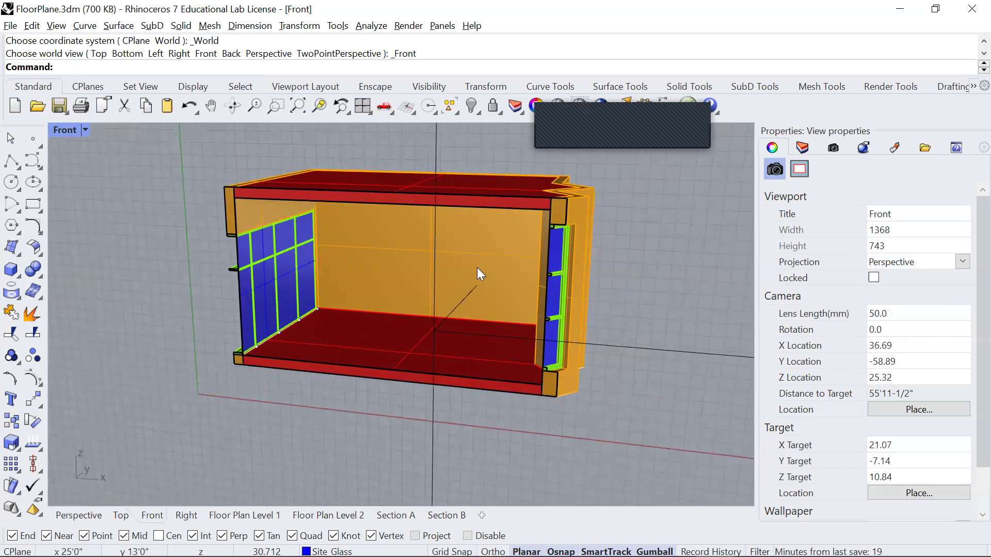
Restore the standard Front view so the section cut is seen straight on in parallel projection
left_click(81, 130)
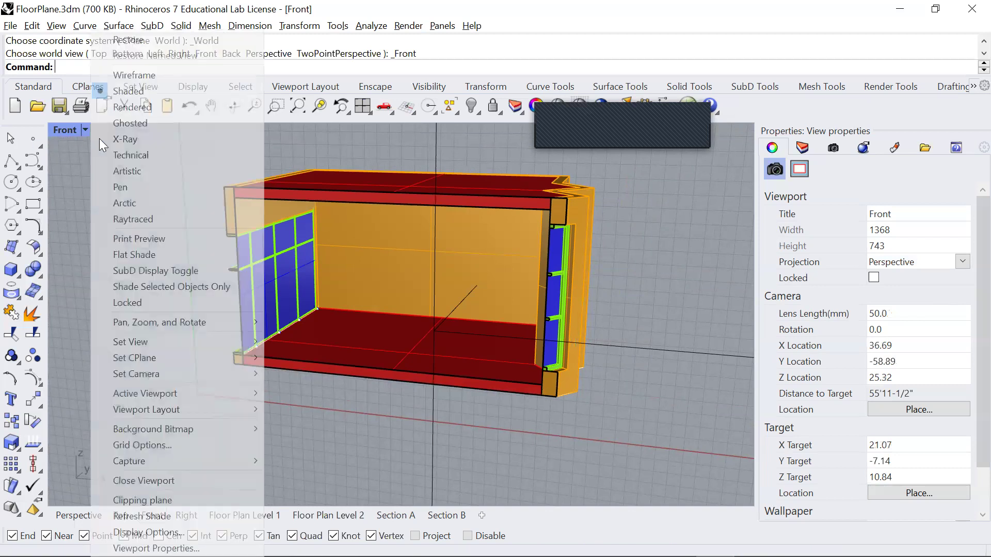
mouse_move(162, 341)
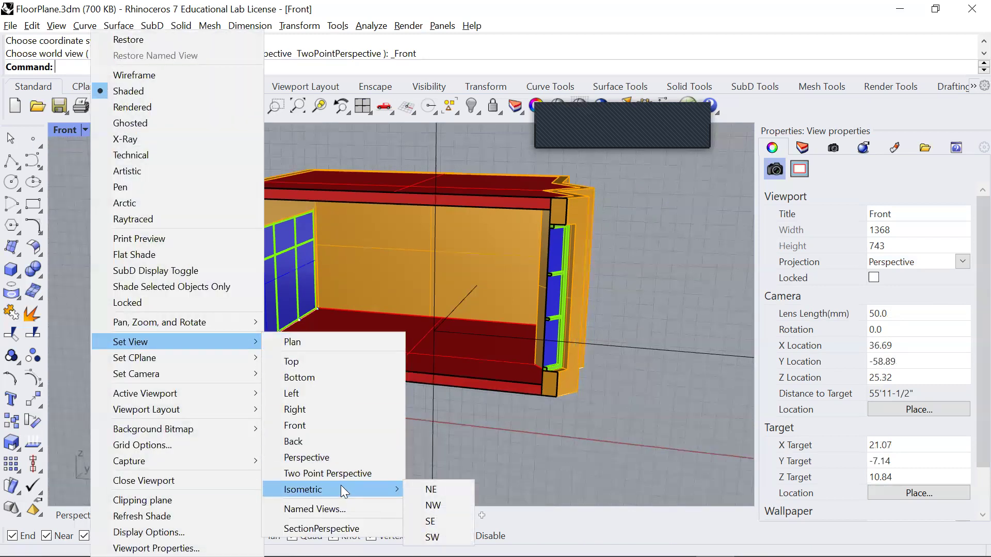
left_click(313, 420)
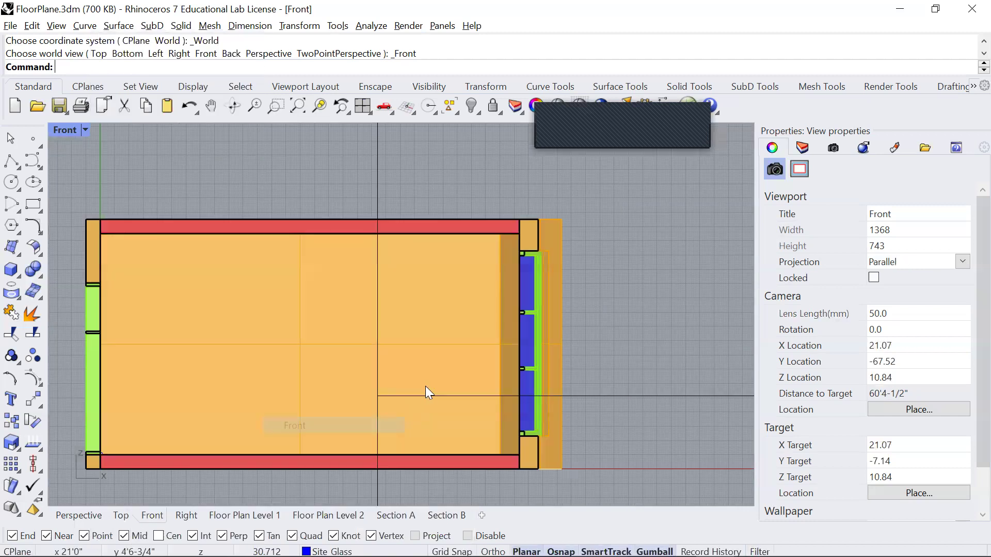
scroll(392, 385, "down", 2)
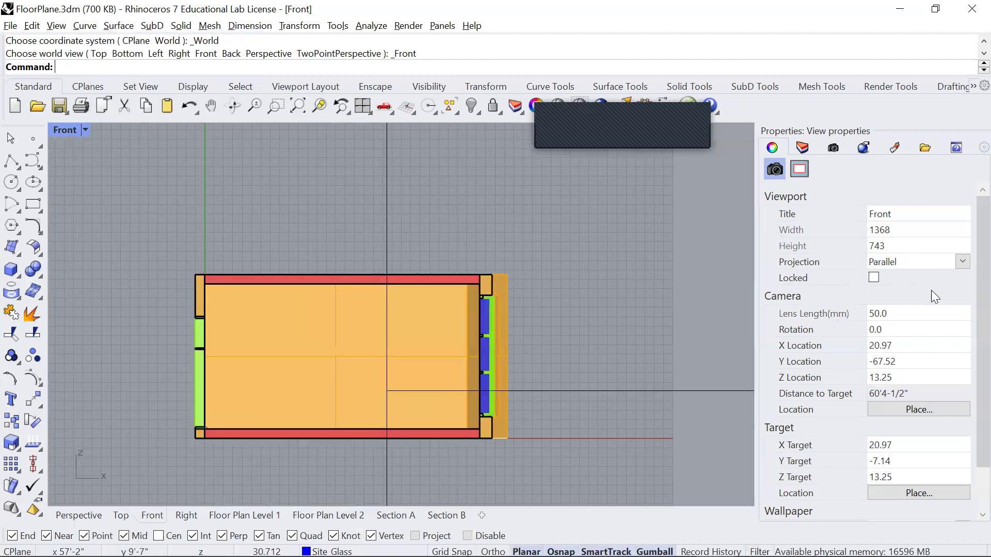
Set the Front viewport's projection to Perspective and frame the sectioned building
left_click(920, 261)
left_click(912, 288)
left_click_drag(311, 360, 362, 305)
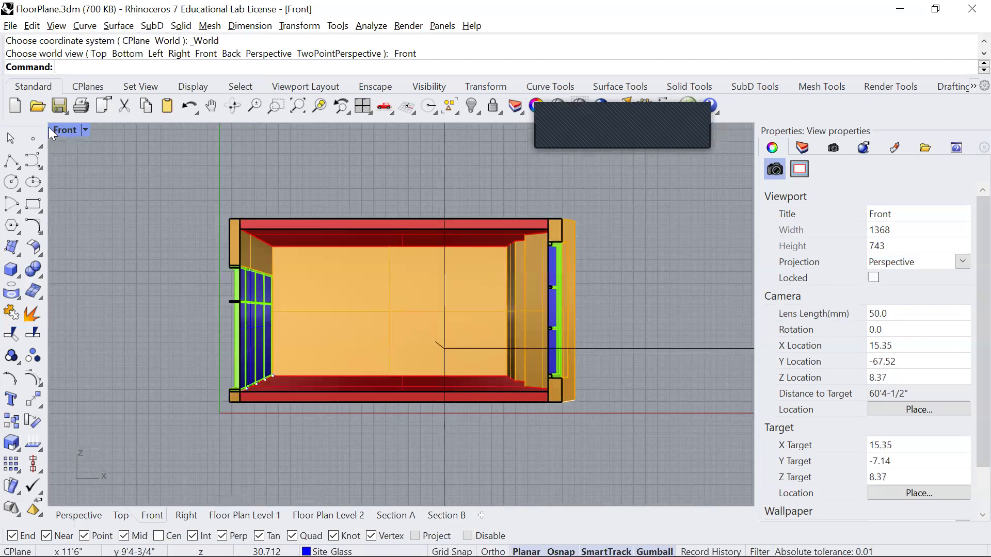
Generate a Make2D drawing of the whole model from the Front view, maintaining source layers and including clipping plane intersections
left_click(11, 26)
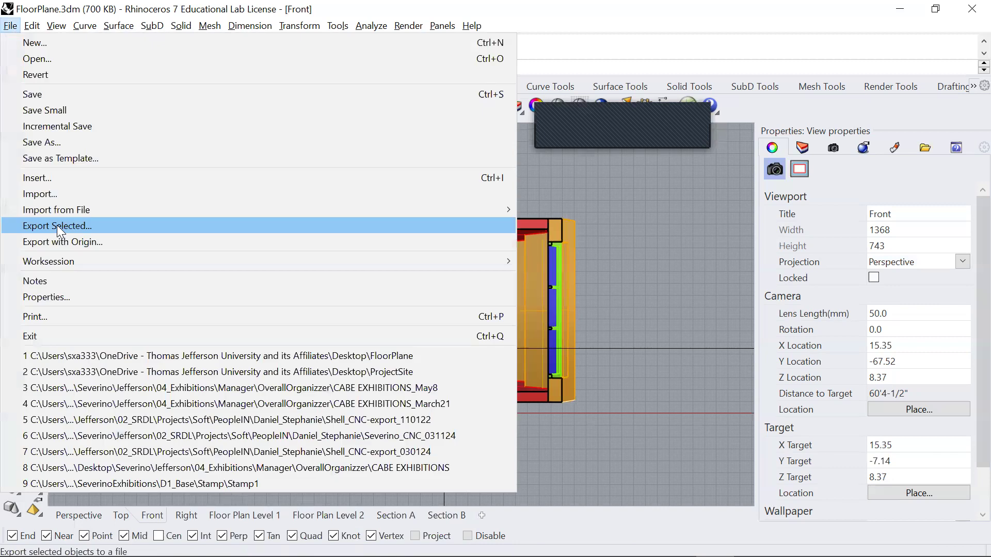
left_click(659, 193)
left_click_drag(642, 185, 174, 457)
type("Make2D")
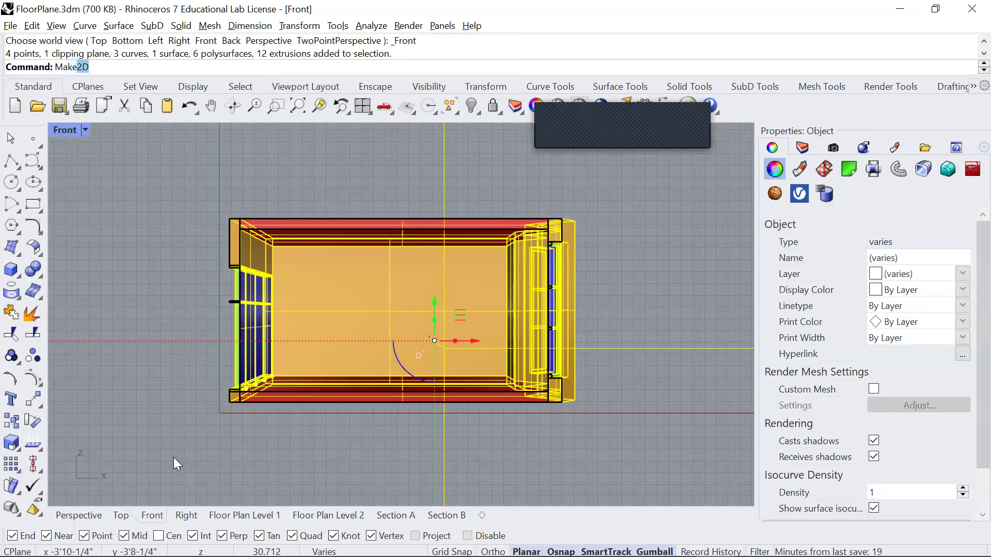
key("Return")
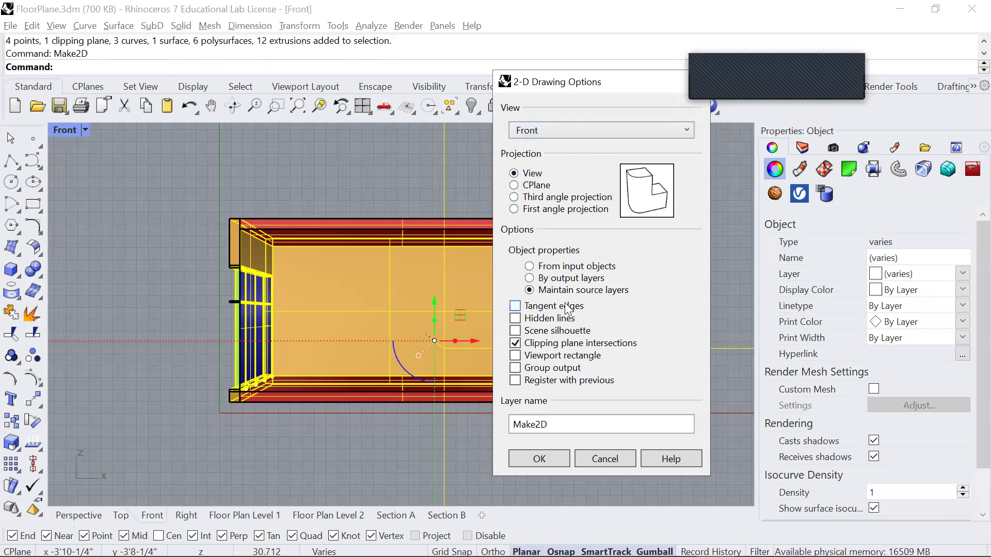
left_click(539, 459)
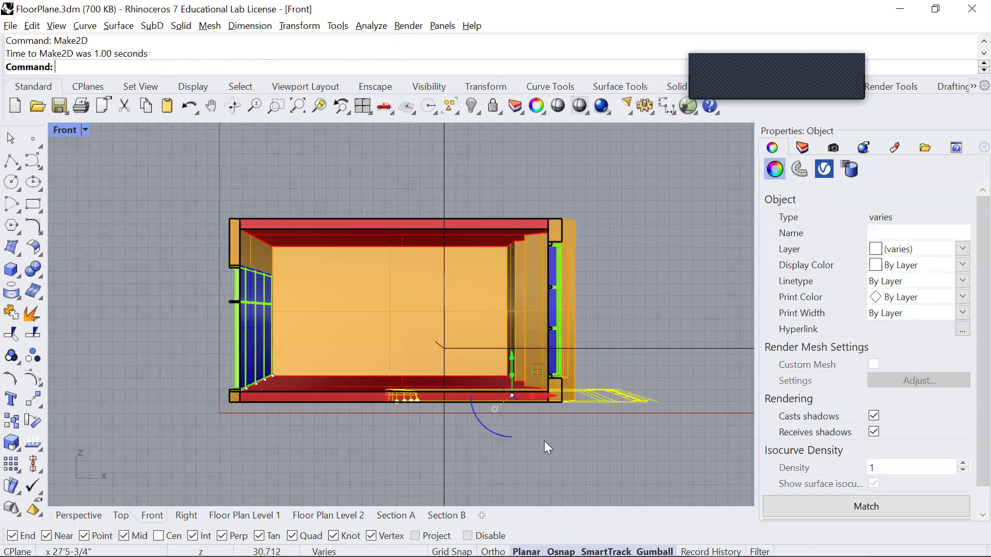
From the Top view, export the selected Make2D linework to the Desktop as the Adobe Illustrator file Vis33
key("ctrl+Tab")
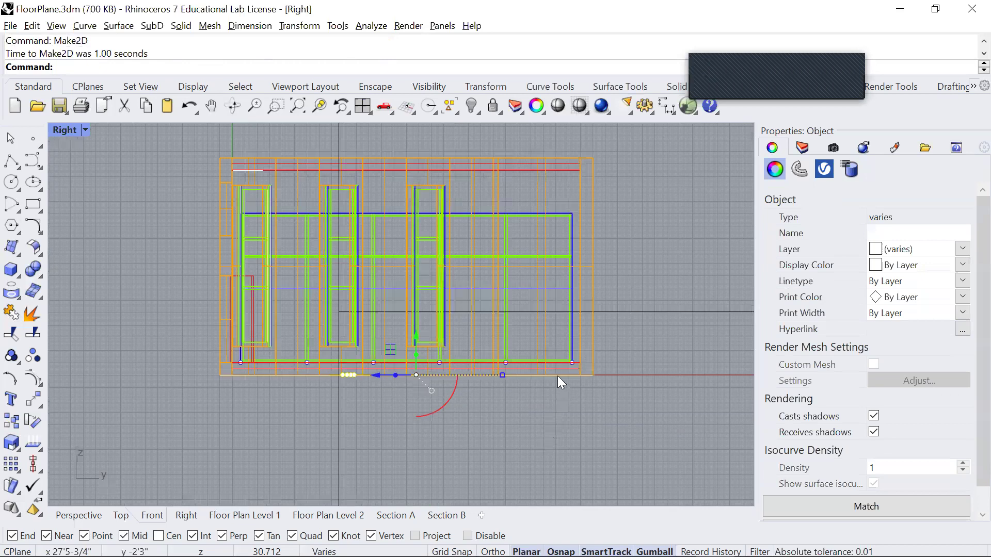
key("ctrl+Tab")
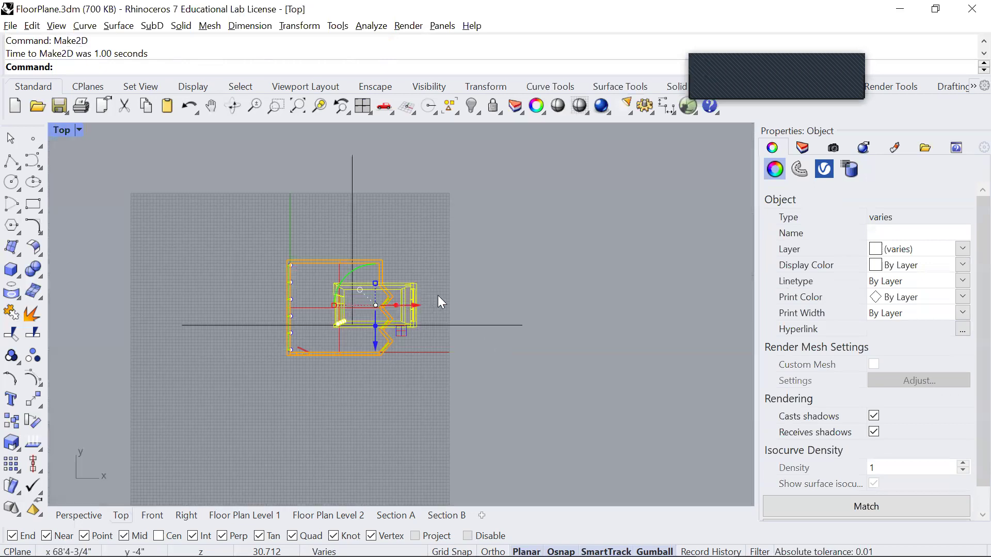
left_click(9, 27)
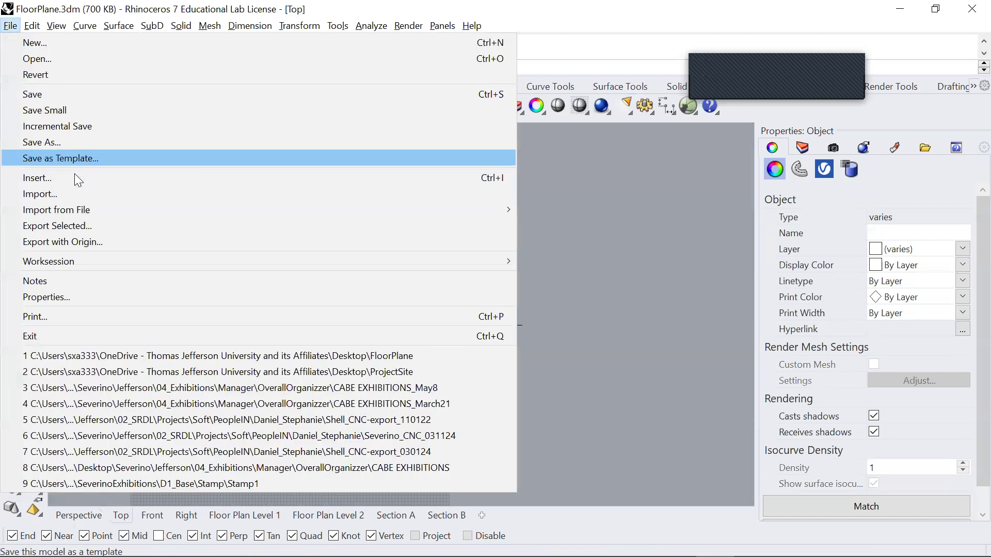
left_click(74, 232)
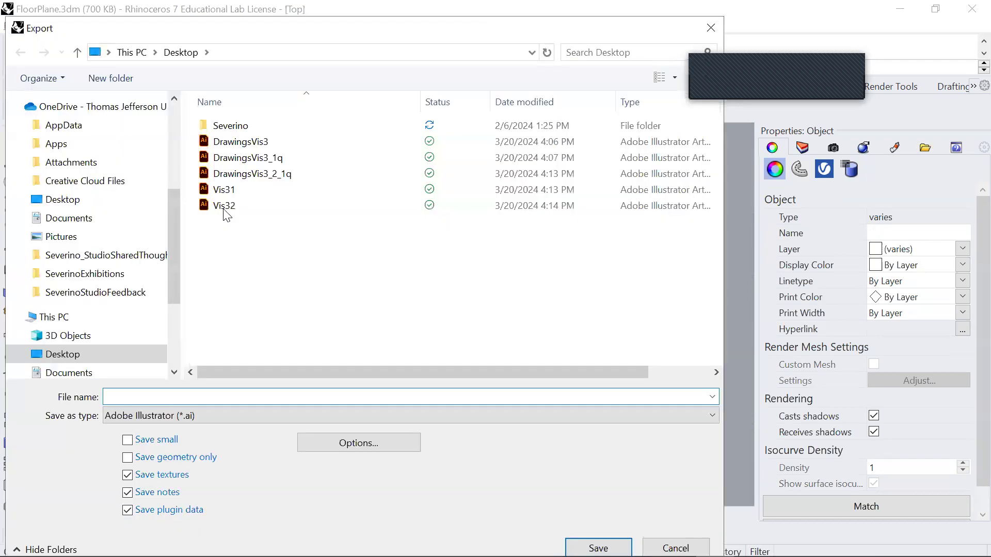
left_click(224, 207)
left_click(177, 394)
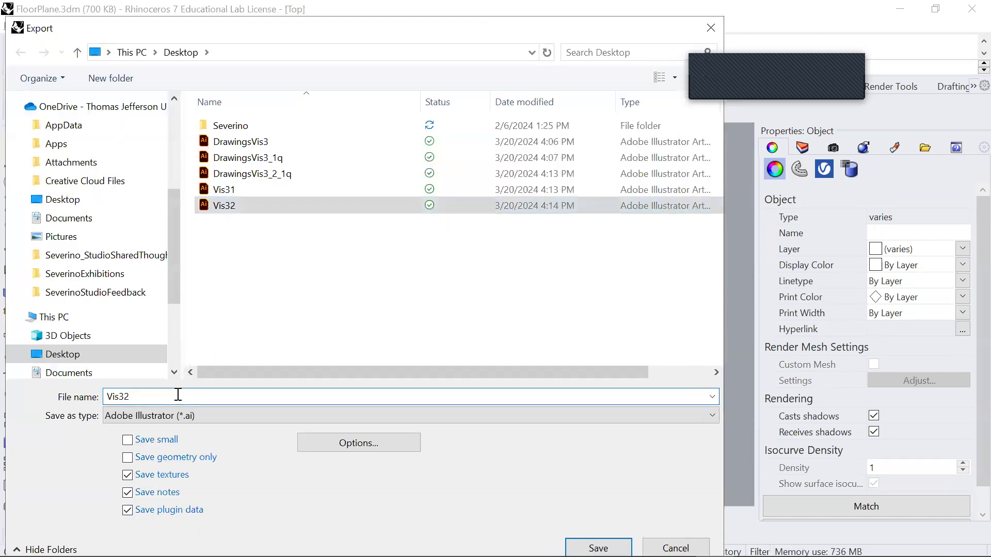
key("BackSpace")
type("3")
key("Return")
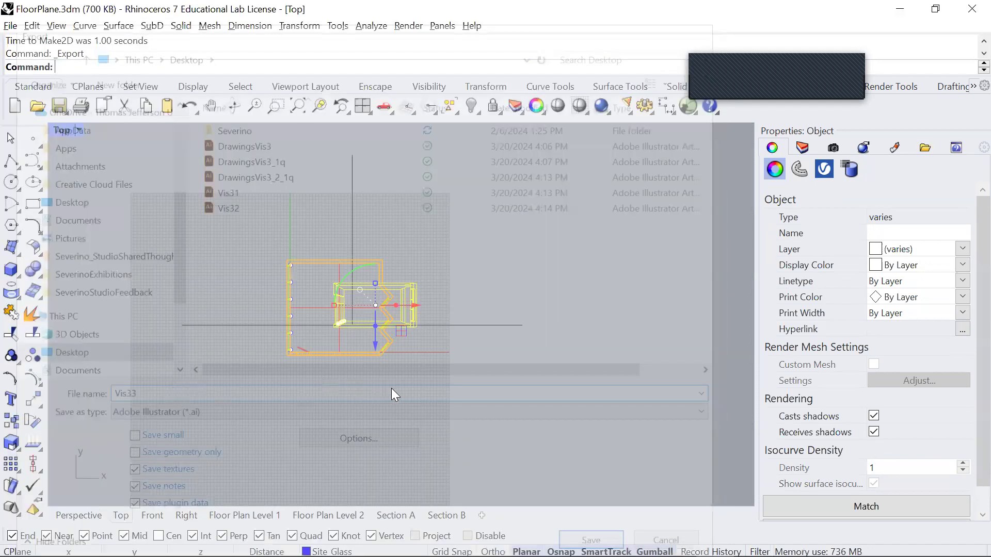
left_click(365, 395)
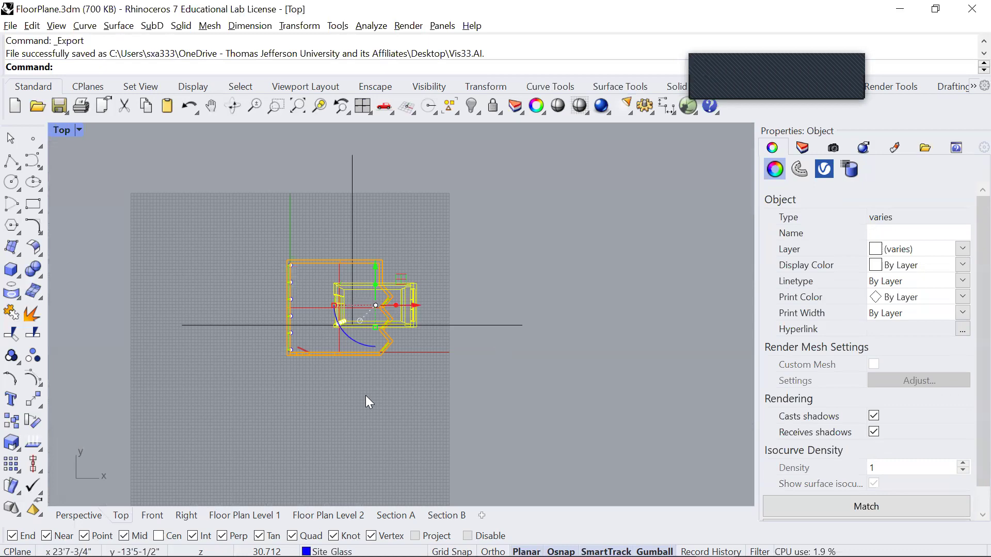
Switch to Illustrator and open the Vis33 file from the Desktop
key("alt+Tab")
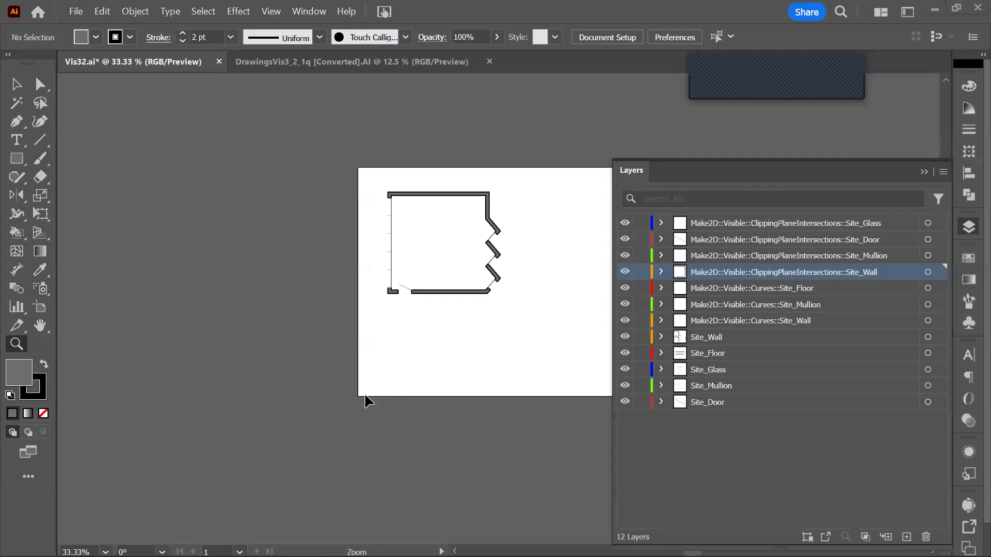
key("ctrl+o")
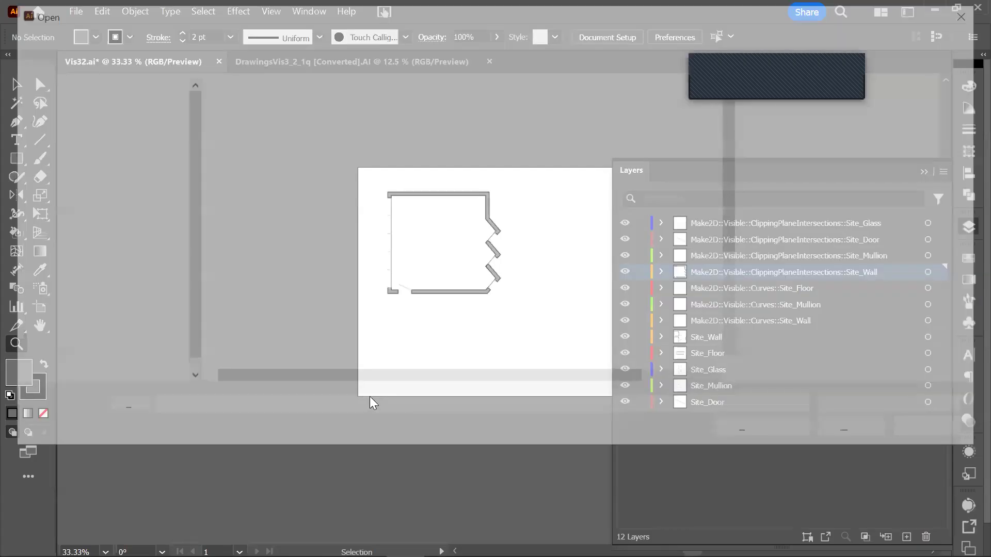
scroll(290, 326, "down", 5)
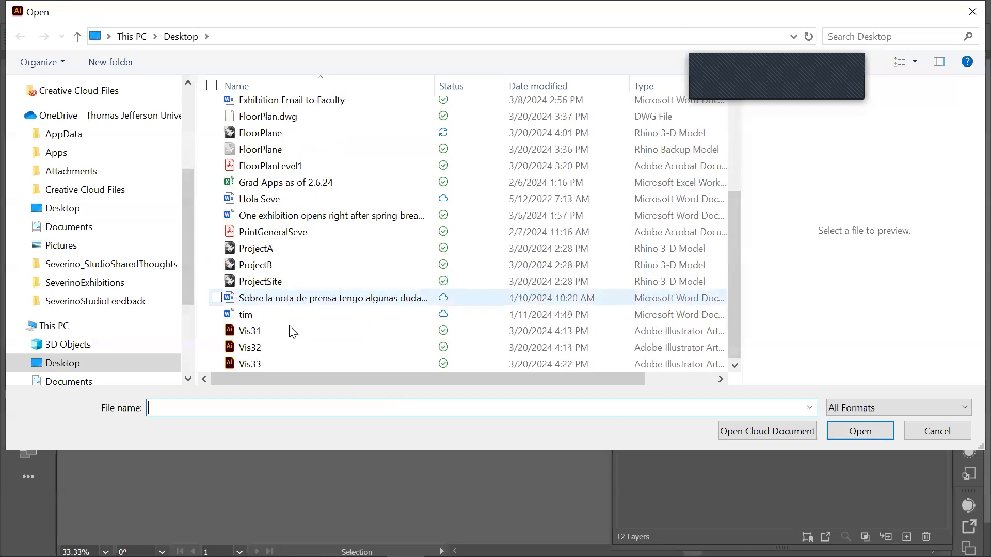
left_click(263, 364)
scroll(263, 208, "up", 3)
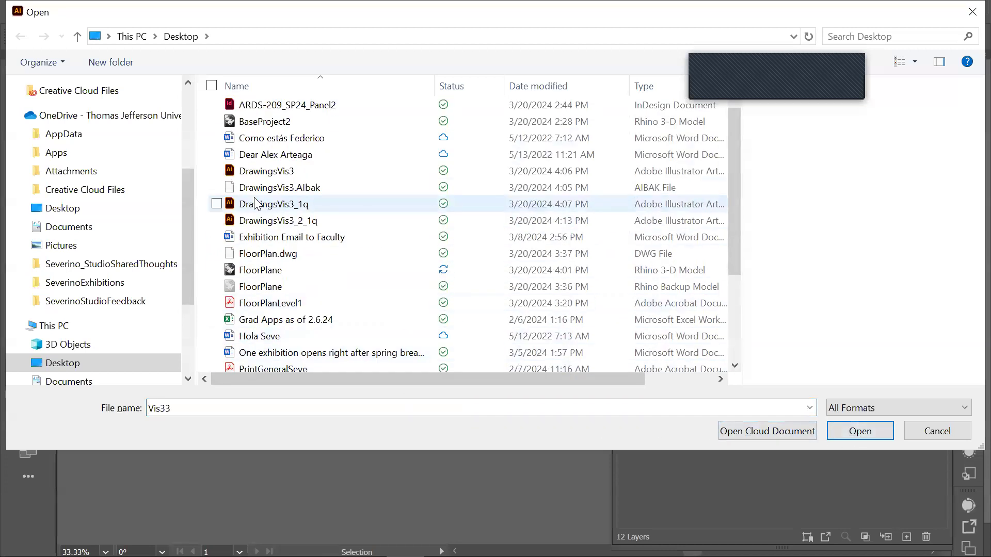
scroll(268, 227, "down", 3)
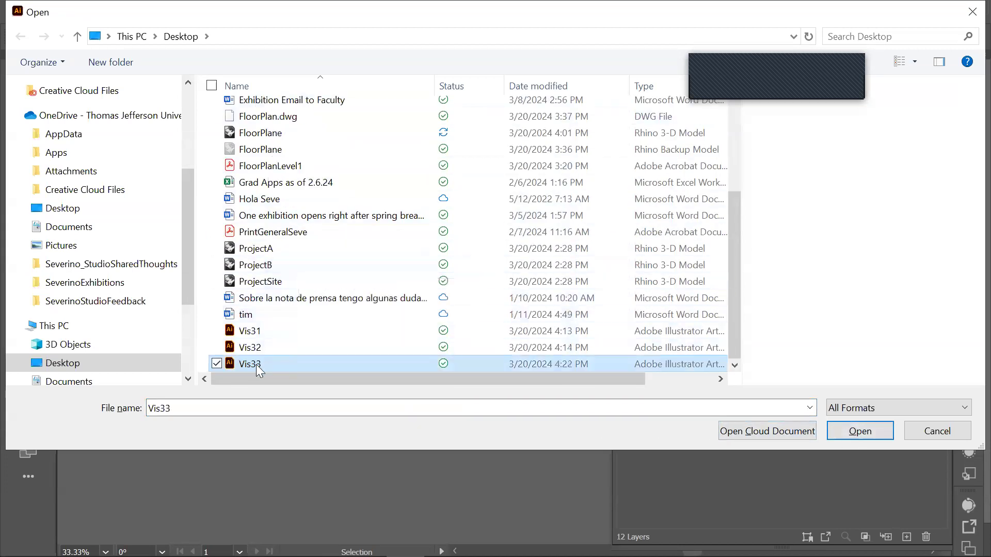
left_click(863, 434)
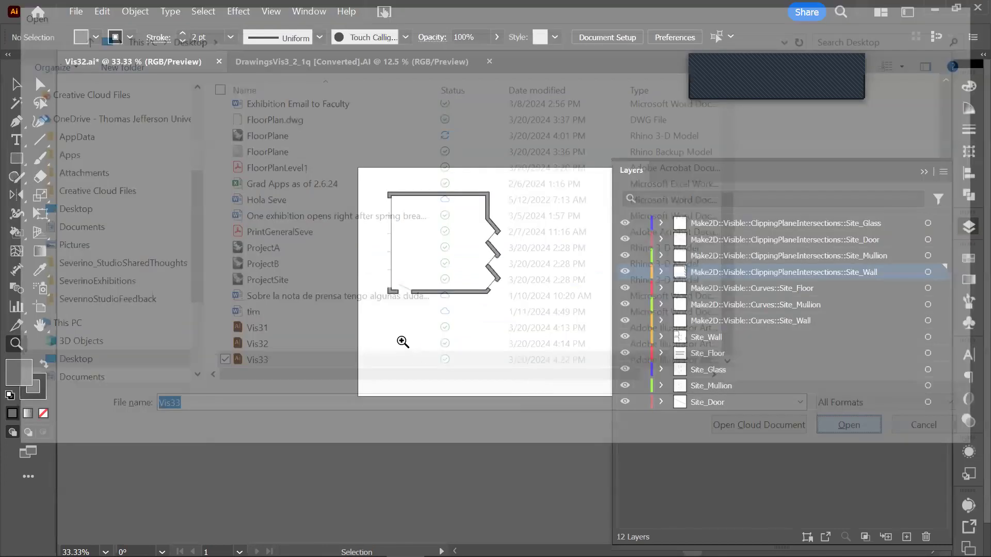
Copy all the section linework in Vis33 and return to the Vis32 document
key("v")
left_click_drag(385, 311, 570, 426)
key("ctrl+Tab")
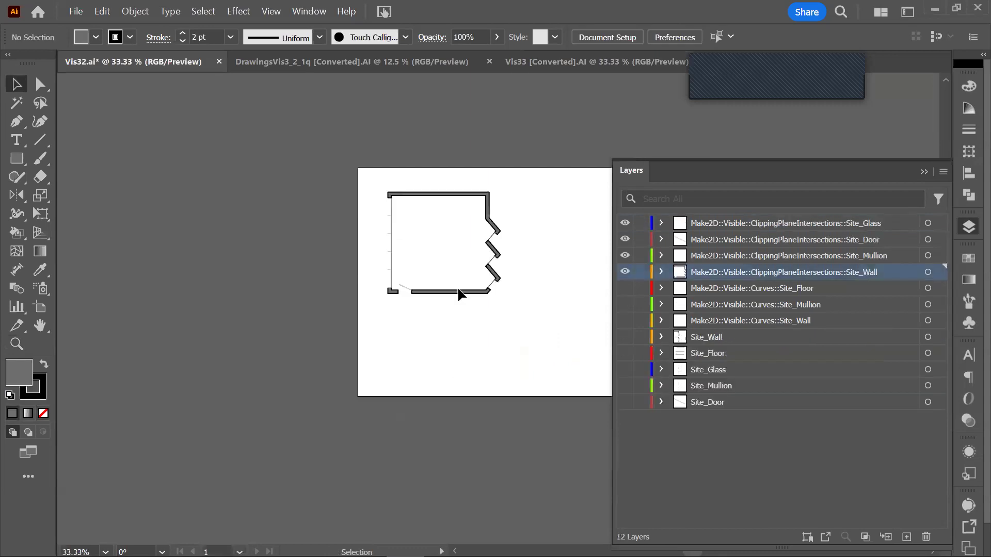
key("ctrl+v")
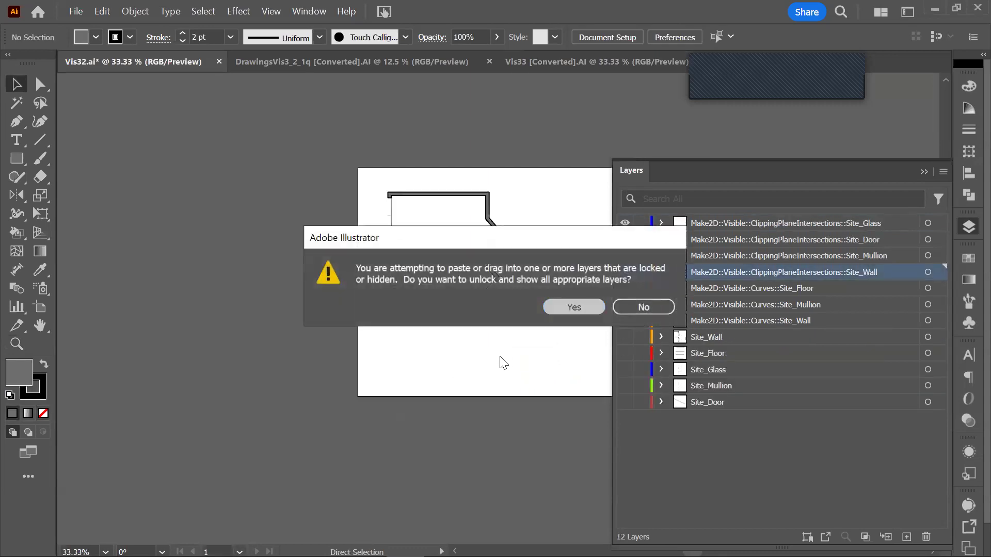
left_click(578, 308)
mouse_move(542, 314)
left_mouse_down()
mouse_move(383, 354)
mouse_move(348, 294)
mouse_move(338, 302)
left_mouse_up()
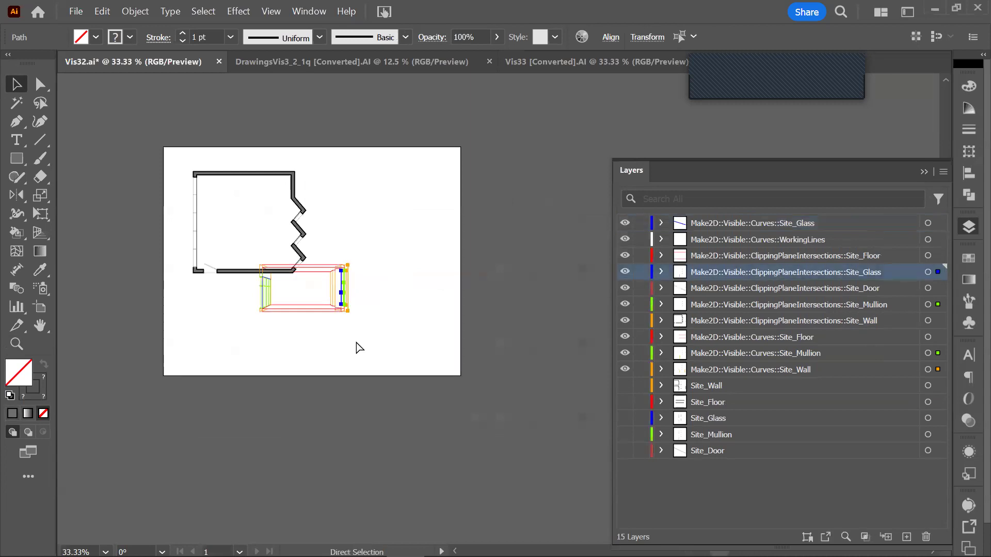
key("ctrl+z")
Paste the section linework into Vis32, showing the hidden layers it needs, and place it beside the floor plan on the artboard
key("ctrl+v")
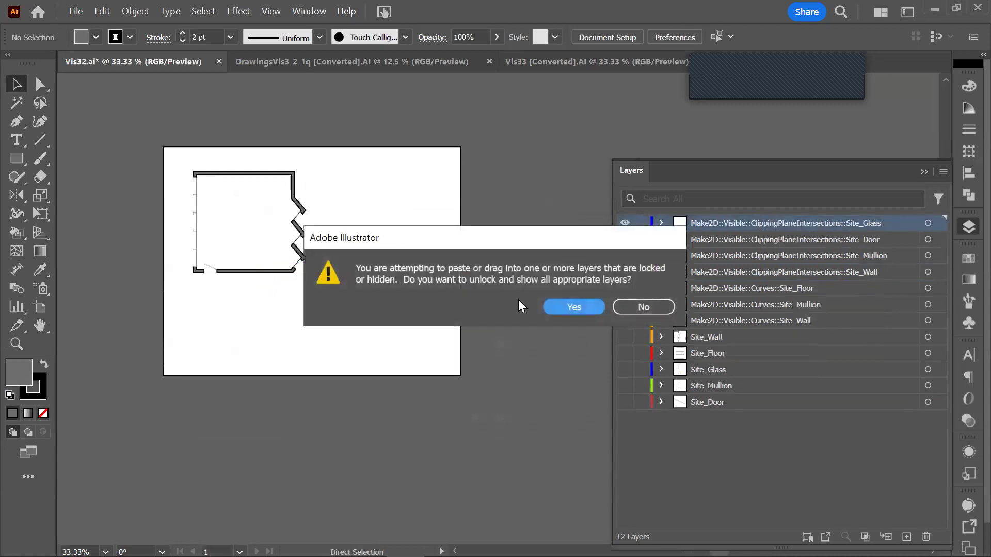
left_click(575, 308)
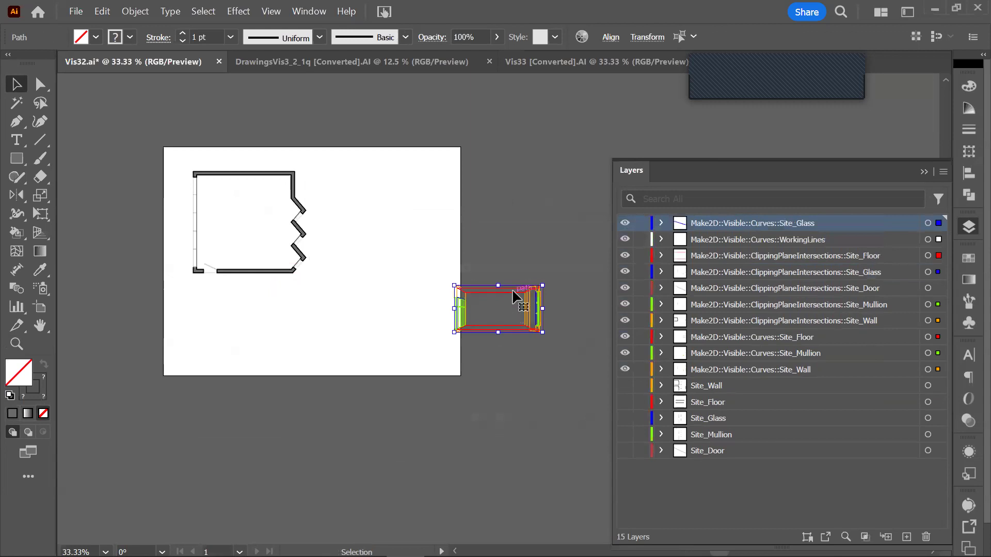
mouse_move(516, 295)
left_mouse_down()
mouse_move(458, 283)
mouse_move(404, 230)
mouse_move(400, 188)
left_mouse_up()
left_click(395, 304)
Move the entire floor plan off the artboard into the empty space beside it
key("z")
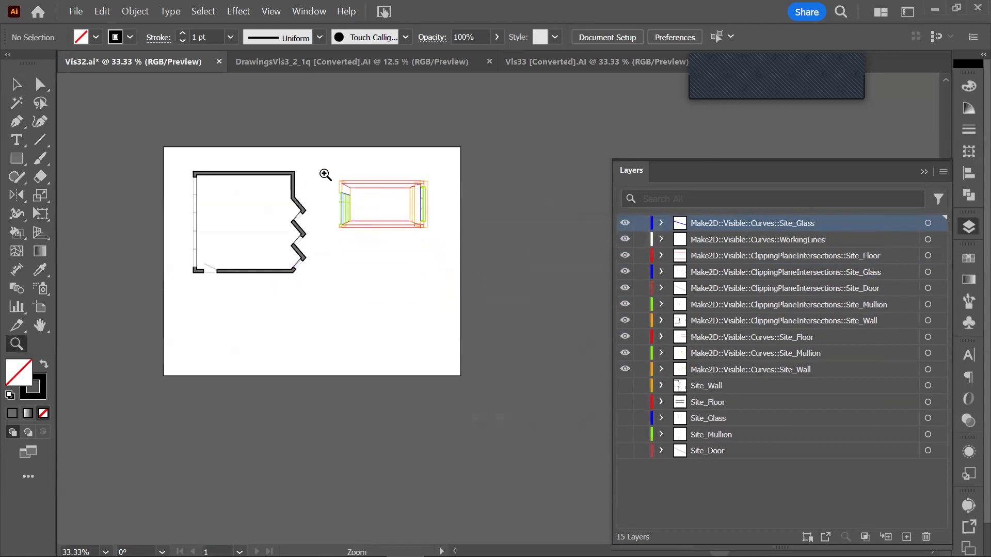
left_click_drag(325, 174, 430, 242)
left_click(377, 309, "alt")
left_click(371, 313, "alt")
left_click(368, 338, "alt")
left_click_drag(557, 413, 395, 340)
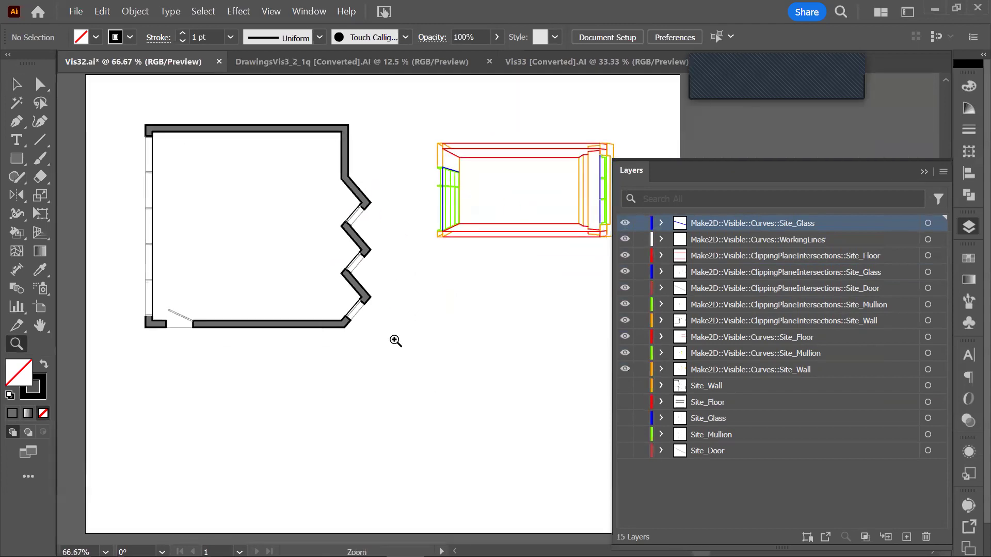
left_click(416, 292, "alt")
left_click_drag(415, 294, 303, 259)
key("v")
left_click_drag(369, 108, 153, 351)
mouse_move(323, 227)
left_mouse_down()
mouse_move(146, 269)
mouse_move(89, 259)
left_mouse_up()
Select all the section linework and reposition it in the upper area of the empty artboard
left_click_drag(334, 121, 563, 264)
left_click_drag(504, 162, 391, 157)
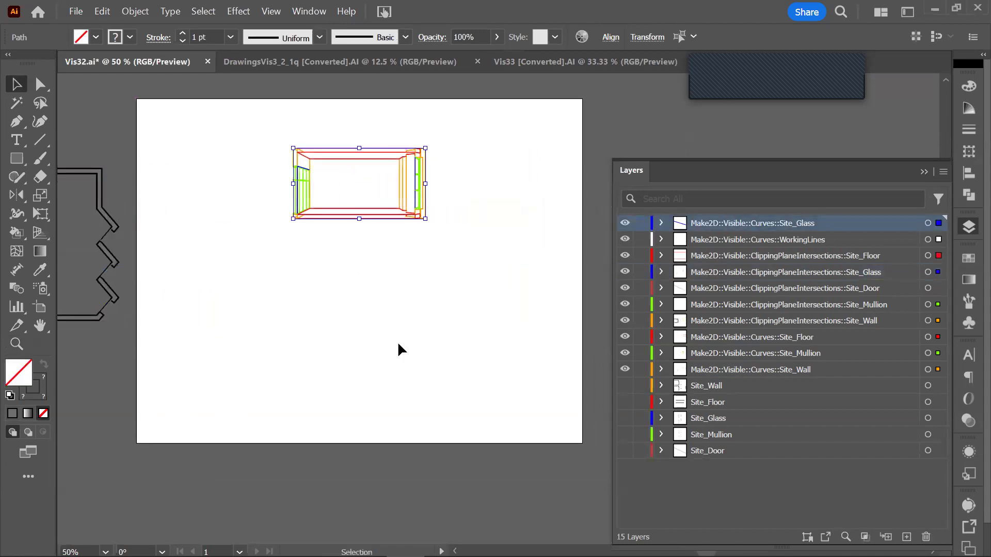
left_click(400, 348)
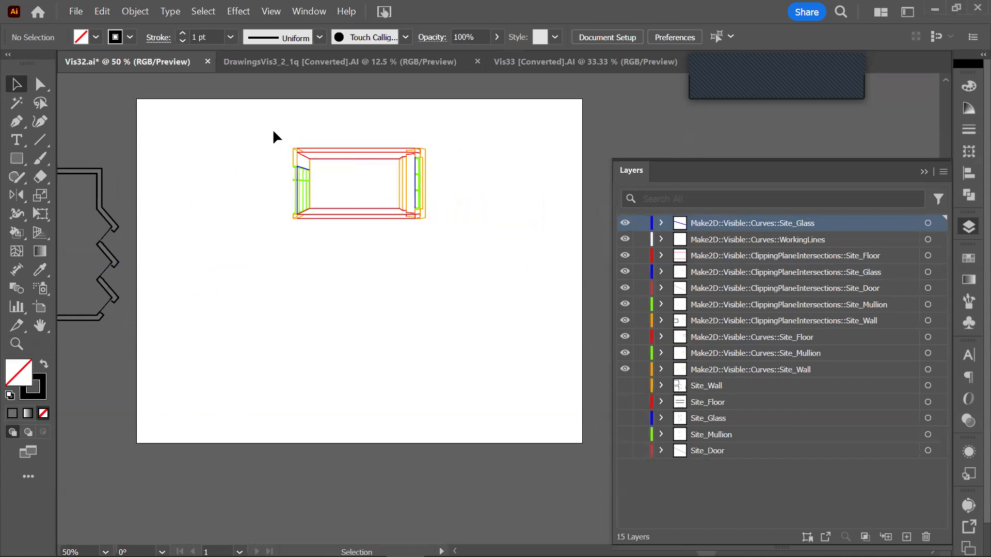
left_click_drag(274, 133, 427, 212)
mouse_move(366, 216)
left_mouse_down()
mouse_move(250, 191)
mouse_move(252, 206)
mouse_move(315, 209)
left_mouse_up()
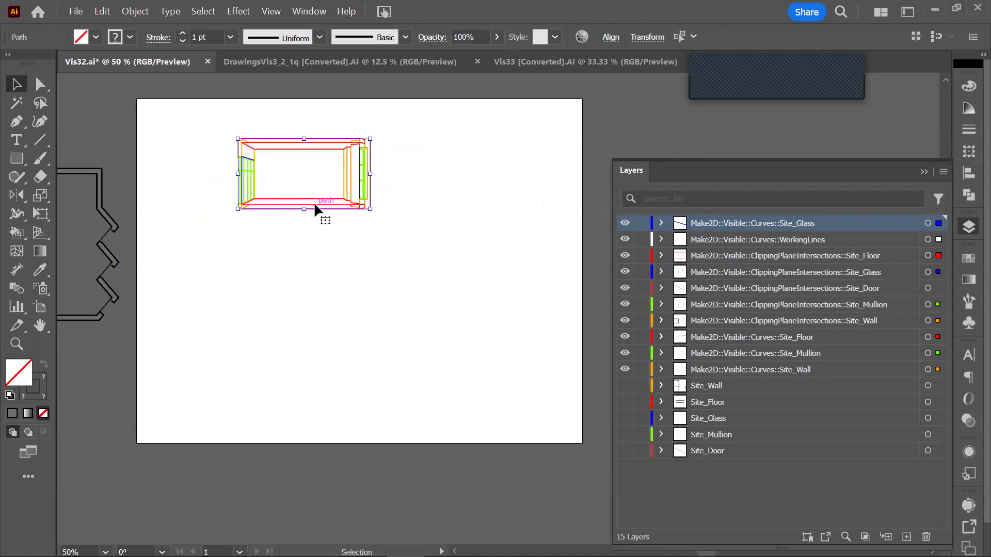
Scale the section linework uniformly to 200% and move it to the centre of the artboard
right_click(315, 206)
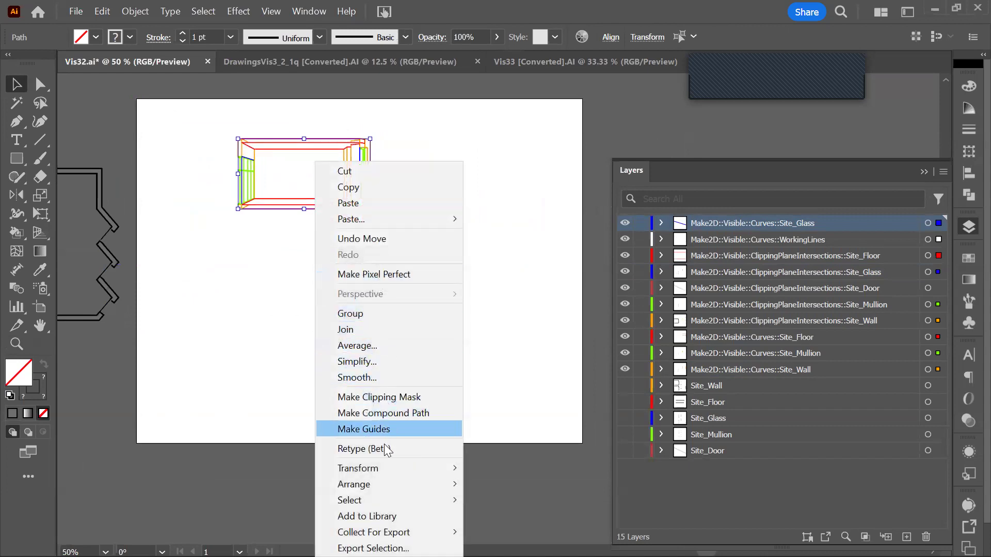
mouse_move(382, 469)
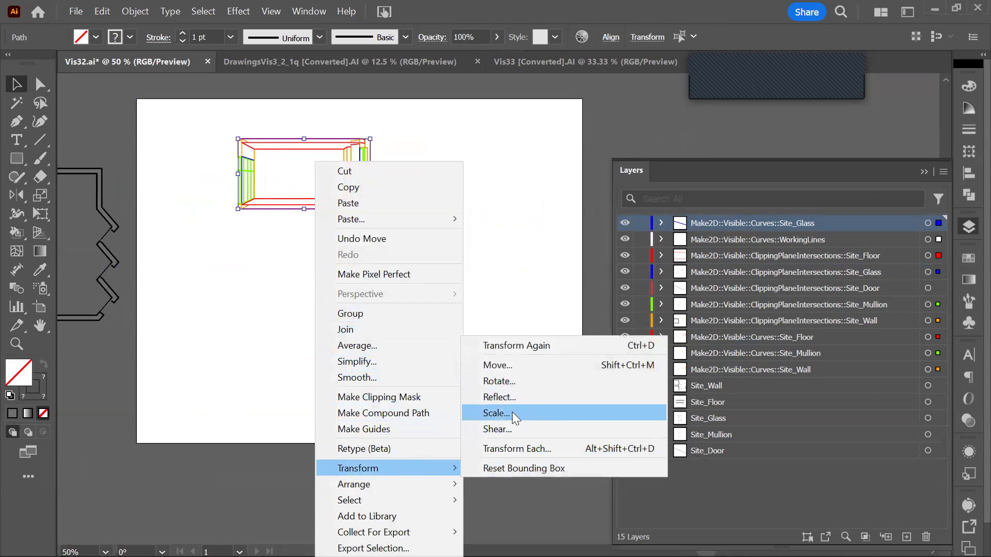
left_click(511, 413)
left_click(443, 177)
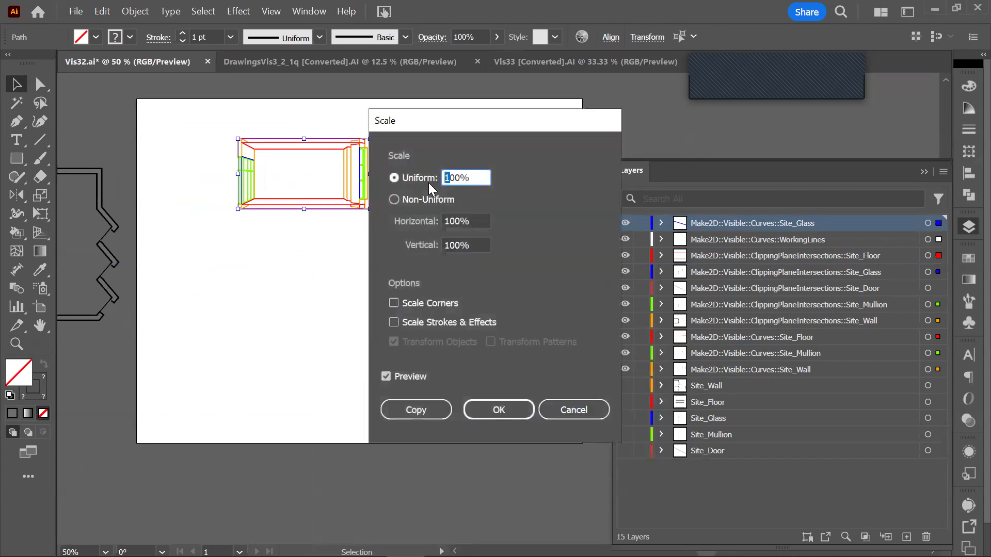
type("2")
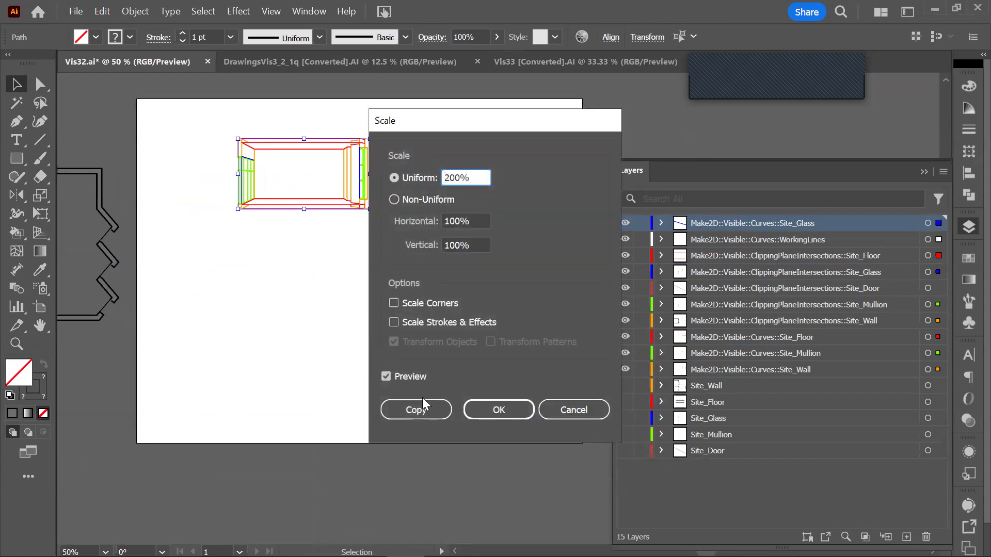
left_click(485, 407)
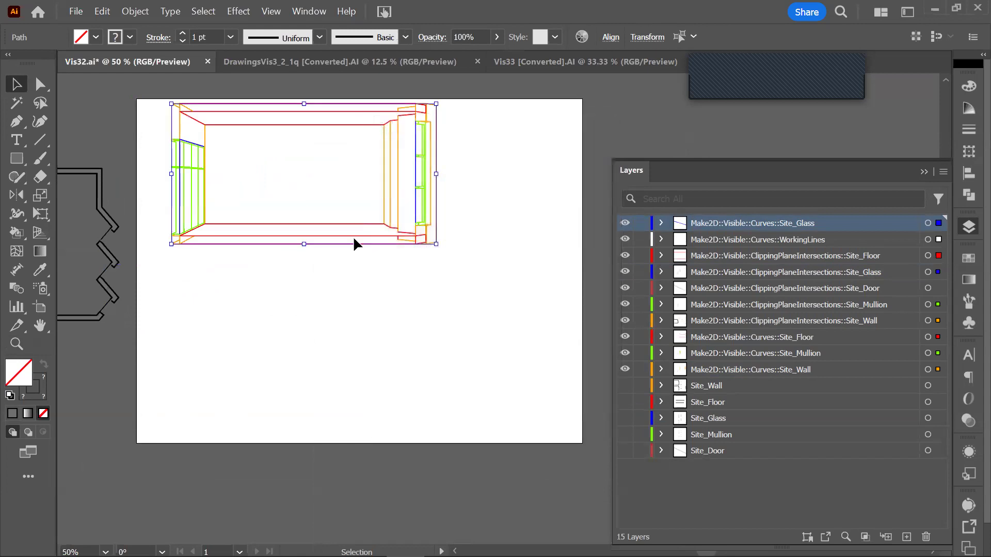
left_click_drag(356, 243, 405, 324)
left_click(433, 395)
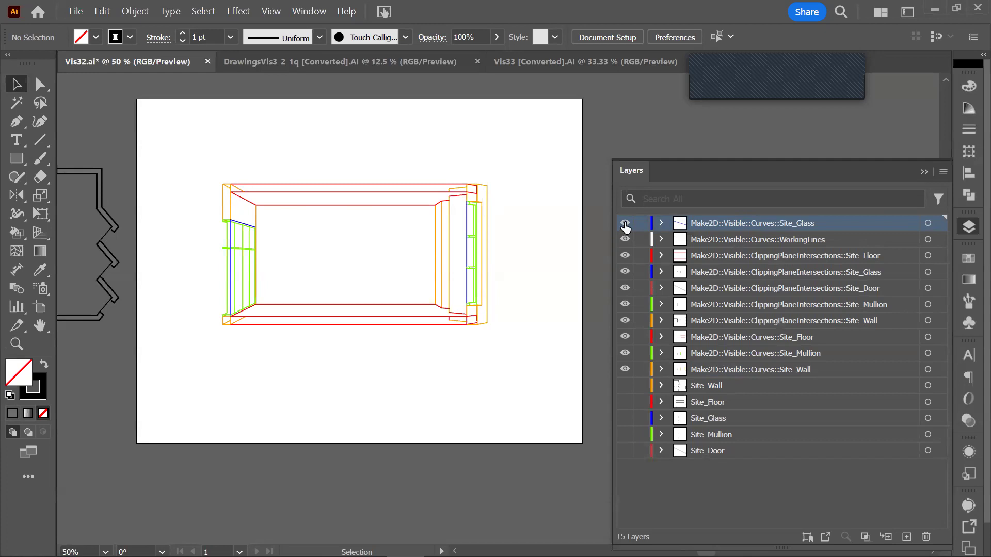
Move the five ClippingPlaneIntersections layers, from Site_Floor to Site_Wall, above all the Curves layers in the stacking order
left_click(750, 324, "shift")
left_click_drag(739, 264, 731, 216)
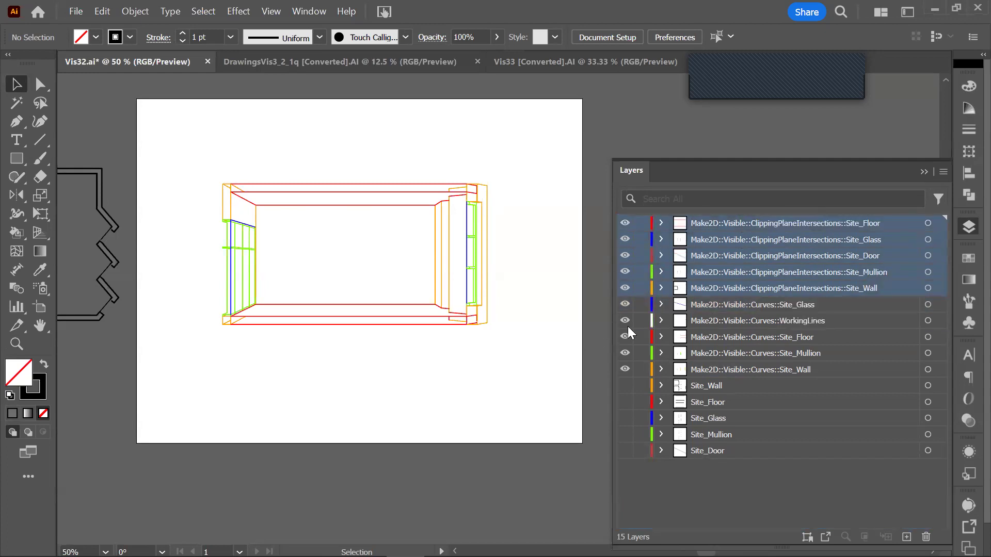
Hide all the Make2D Curves layers and move the ClippingPlaneIntersections Site_Wall layer to the very top of the layer stack
left_click_drag(624, 312, 619, 369)
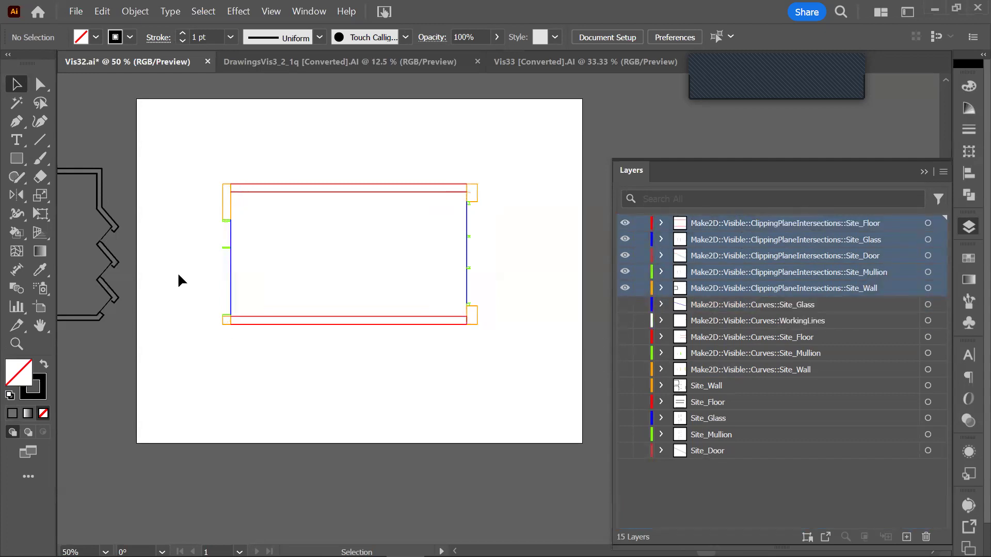
left_click(927, 223)
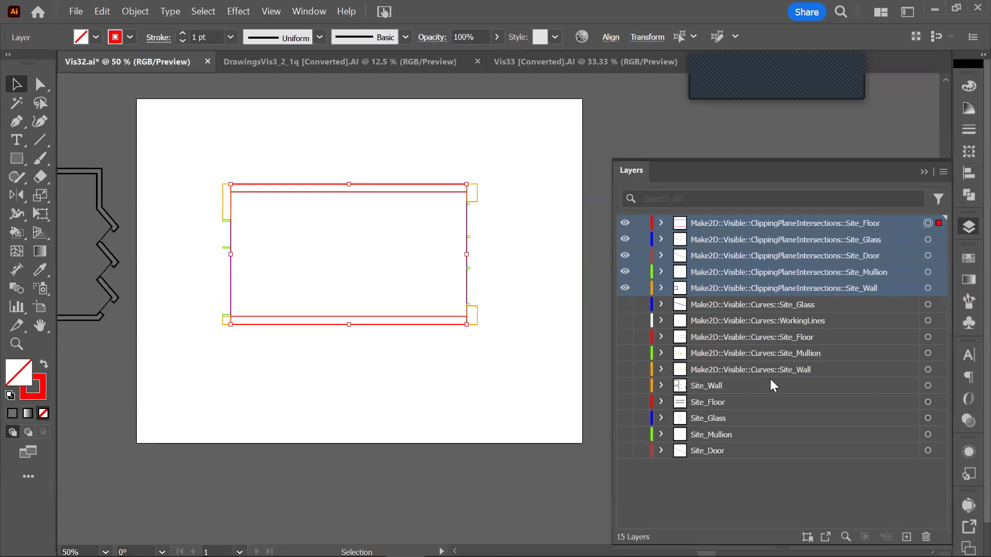
left_click(747, 497)
left_click_drag(824, 287, 917, 224)
Set the stroke weight of everything on the ClippingPlaneIntersections Site_Wall layer to 2 pt
left_click(927, 225)
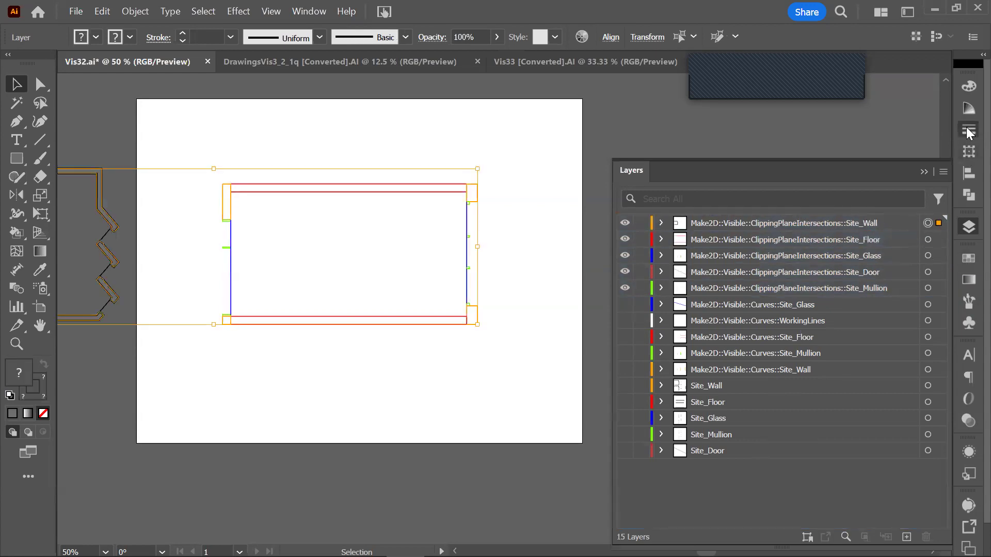
left_click(968, 129)
left_click(883, 103)
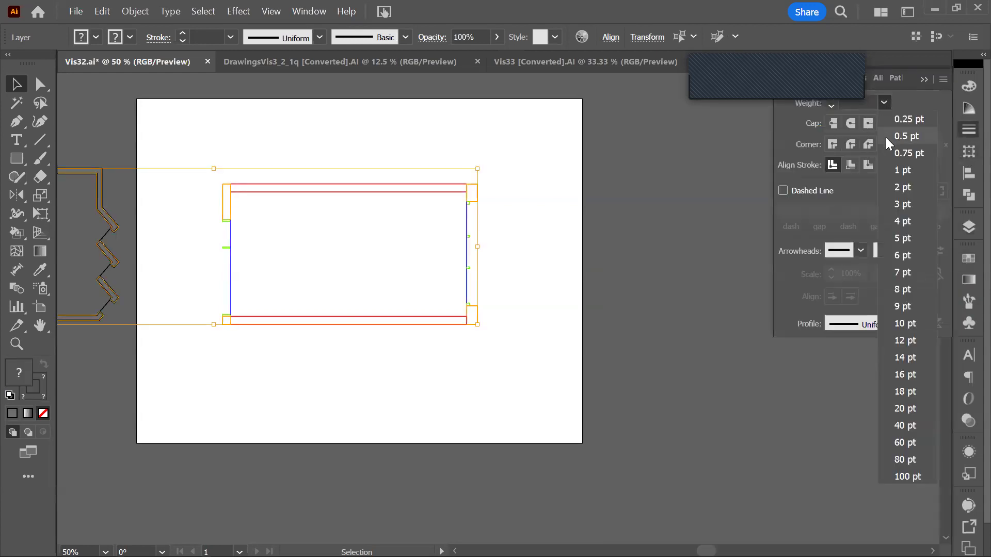
left_click(896, 190)
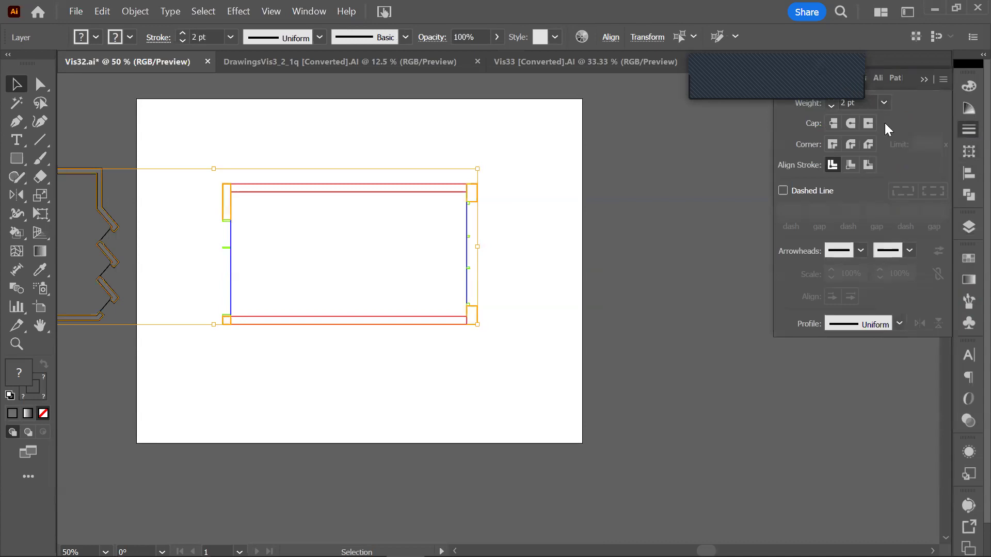
double_click(25, 374)
type("000000")
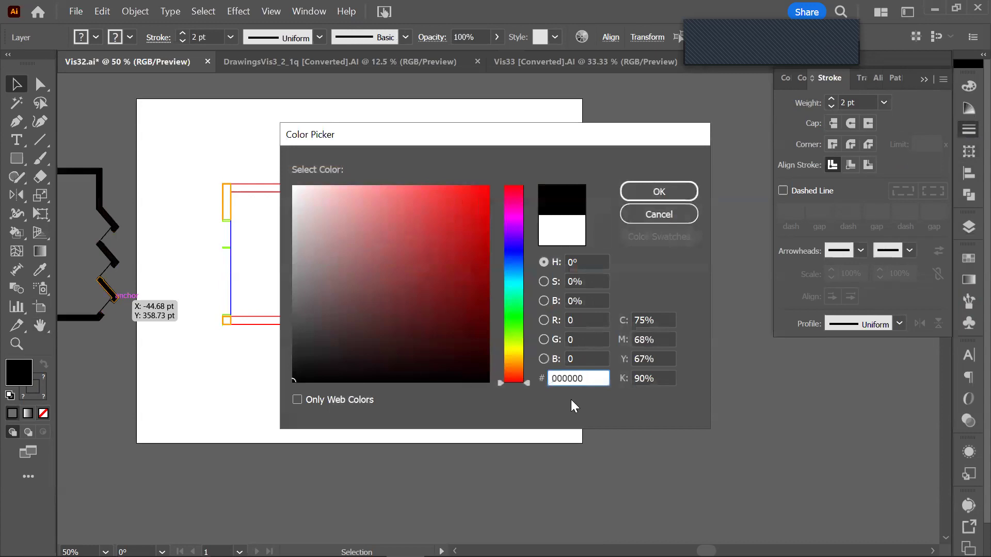
left_click(660, 215)
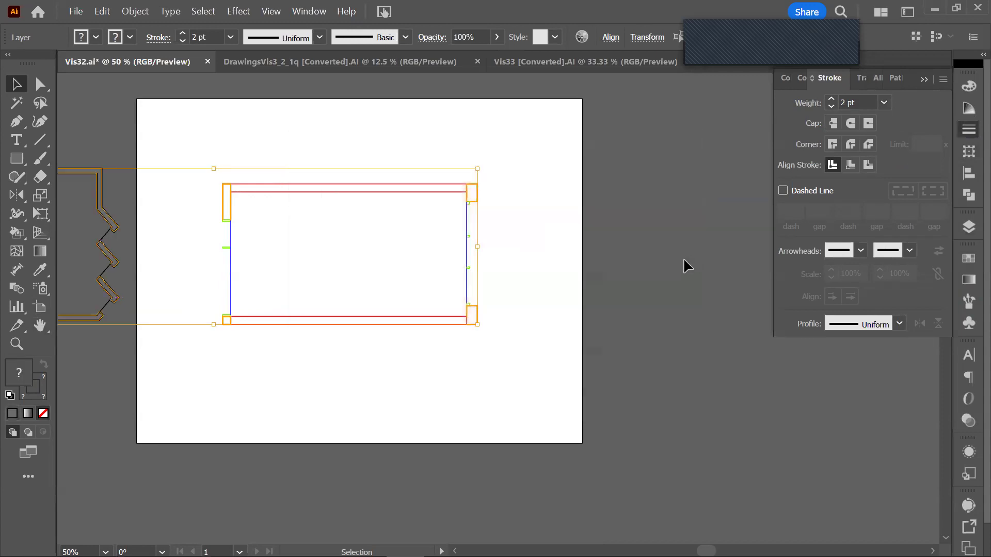
Change the stroke color of the selected wall section linework to black (000000)
double_click(42, 384)
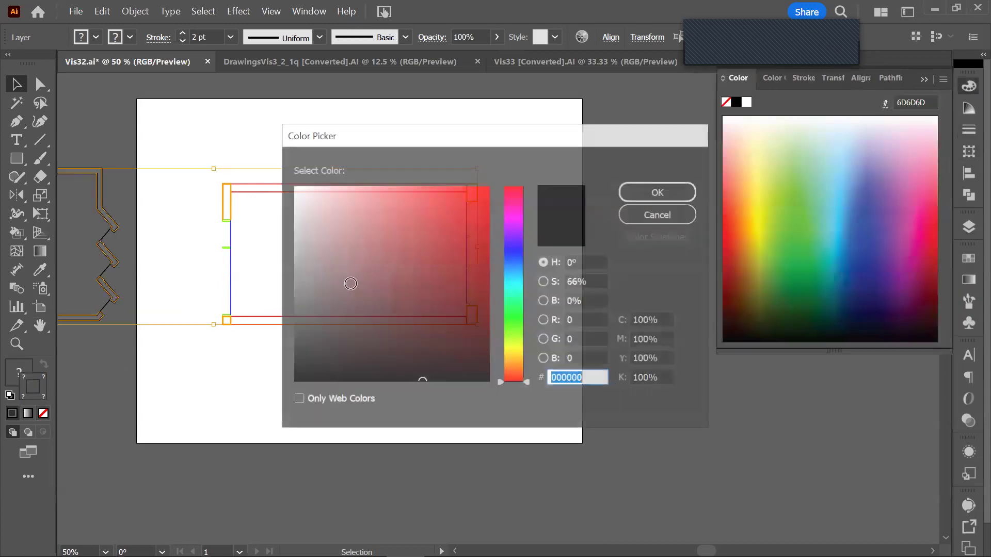
type("000000")
left_click(660, 191)
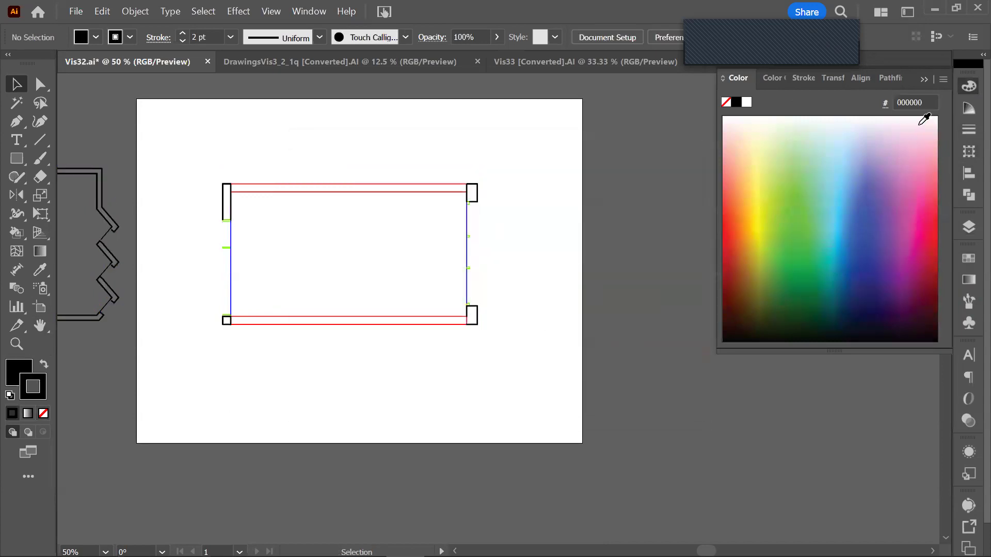
Move the ClippingPlaneIntersections Site_Mullion layer directly beneath the Site_Wall intersections layer
left_click(959, 229)
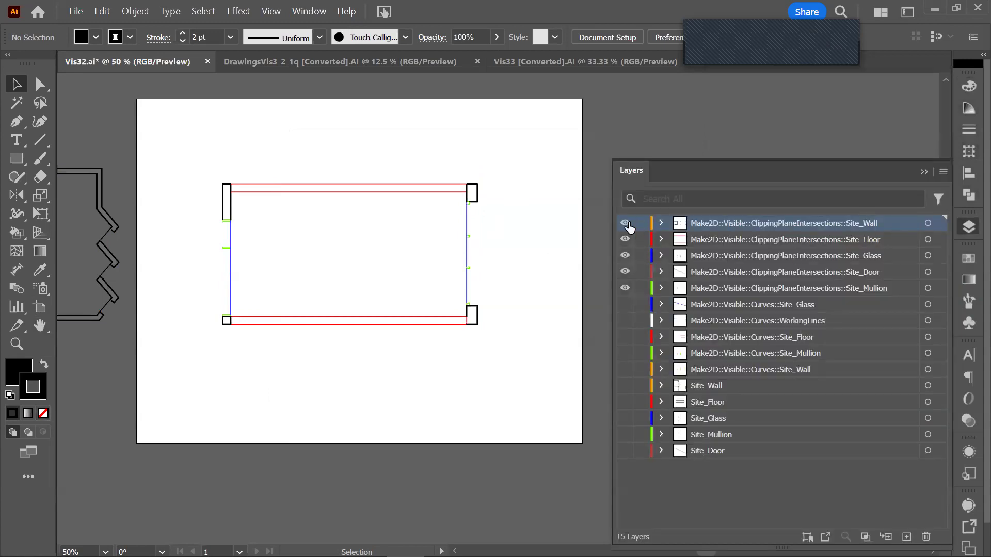
left_click(625, 223)
left_click(624, 223)
left_click_drag(743, 292, 831, 239)
Give all the linework on the ClippingPlaneIntersections Site_Mullion layer a 1 pt black (000000) stroke
left_click(928, 239)
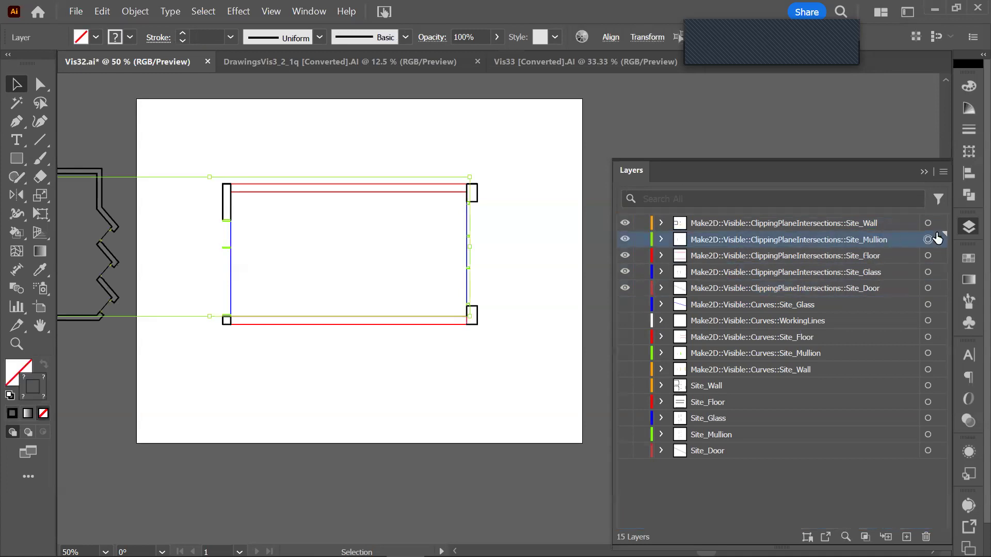
left_click(968, 130)
left_click(884, 103)
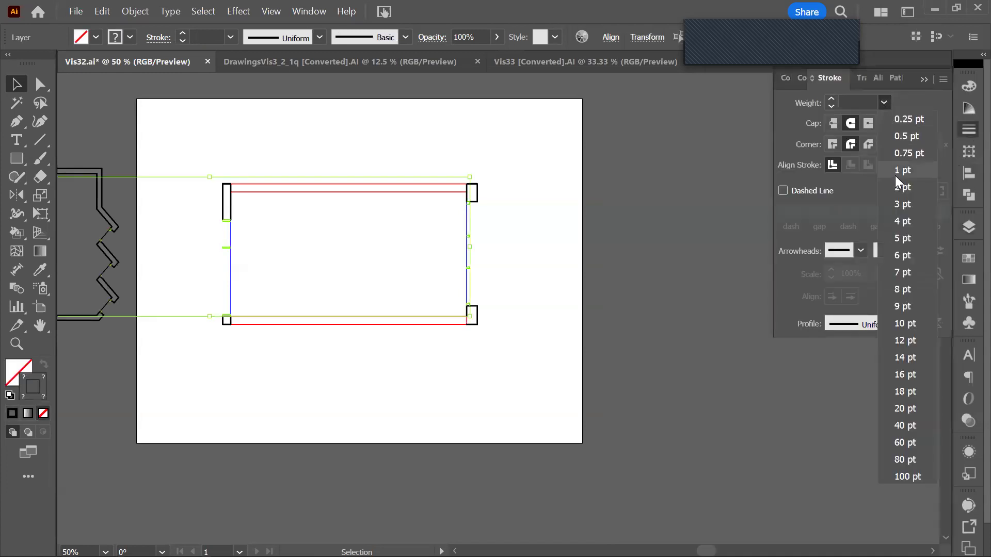
left_click(896, 177)
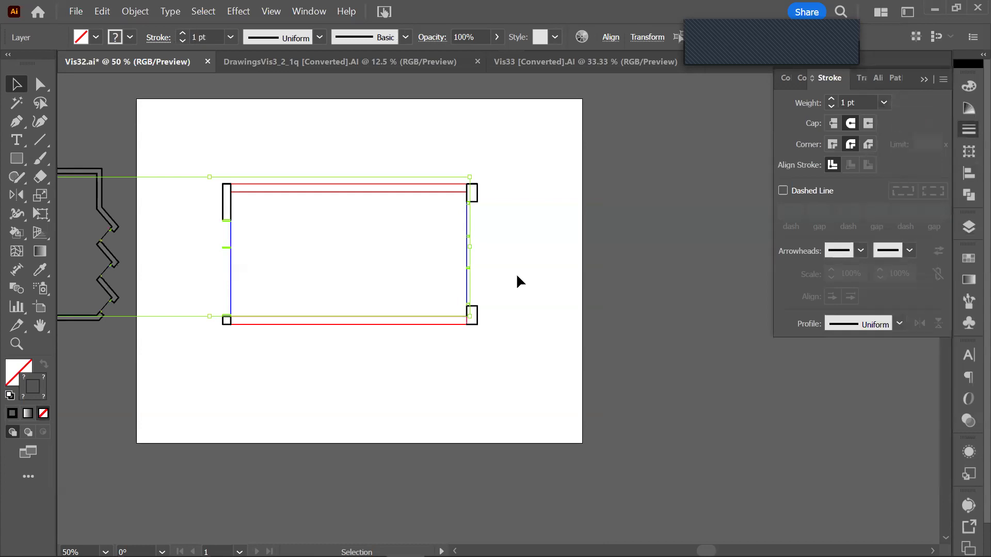
double_click(43, 382)
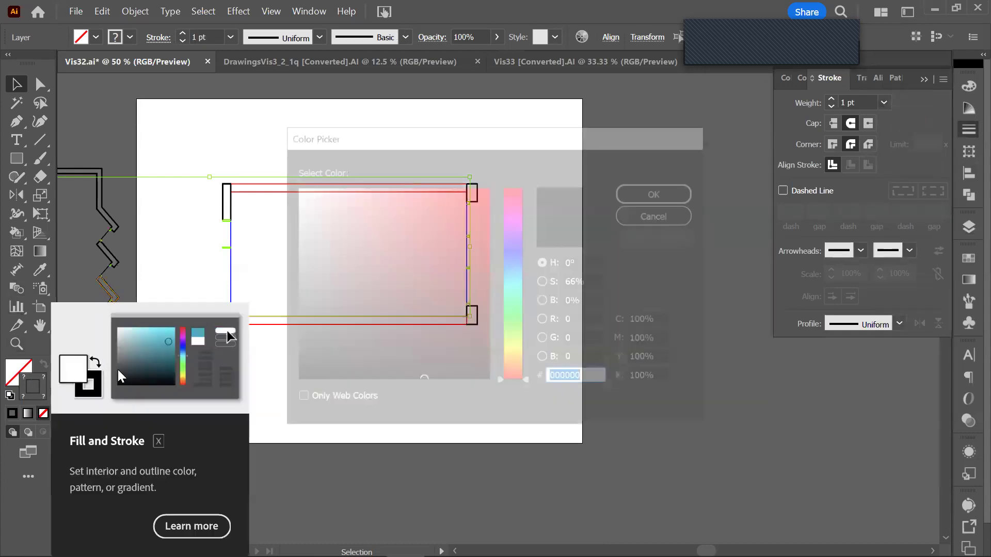
left_click(659, 192)
left_click(693, 298)
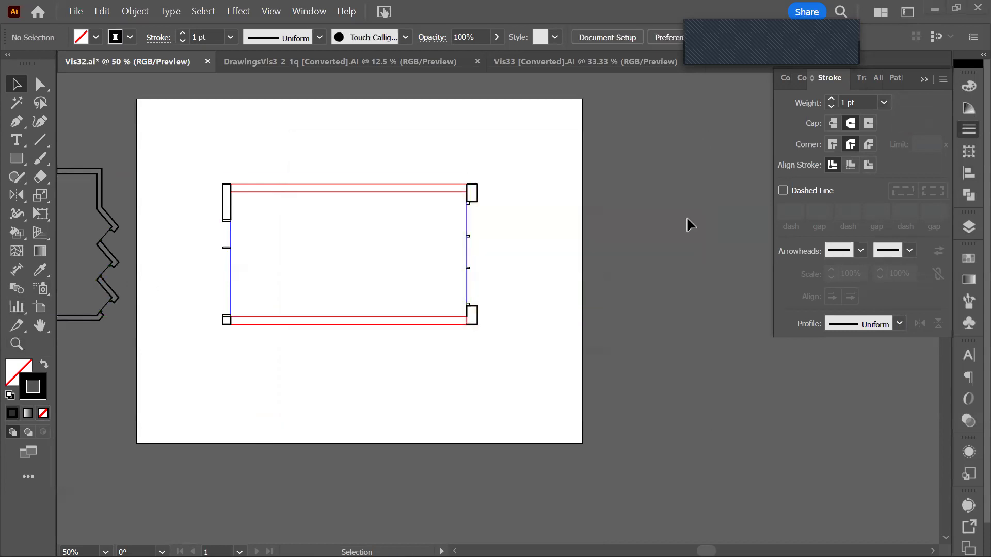
Move the ClippingPlaneIntersections Site_Floor layer directly beneath the Site_Wall intersections layer and set its linework's stroke weight to 2 pt
left_click(967, 226)
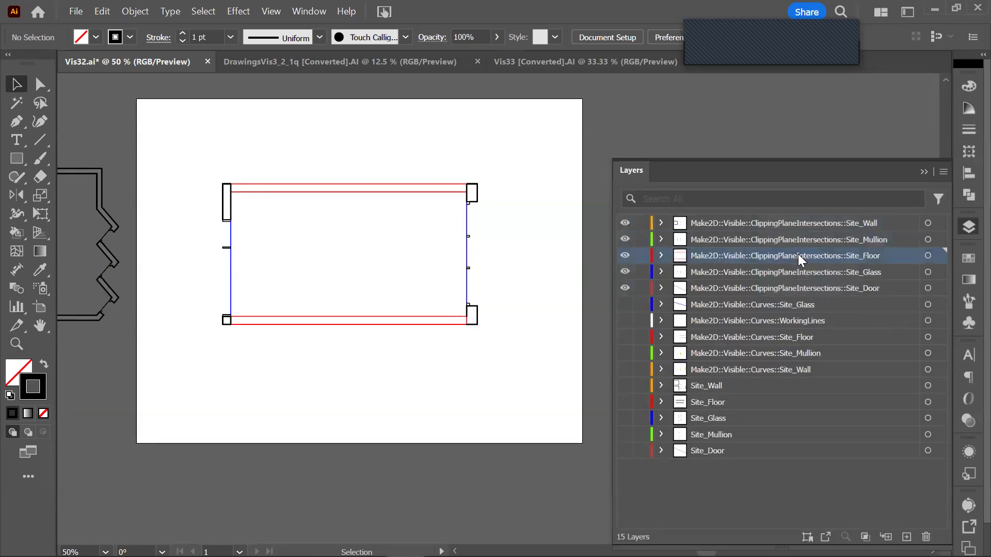
left_click_drag(781, 253, 782, 238)
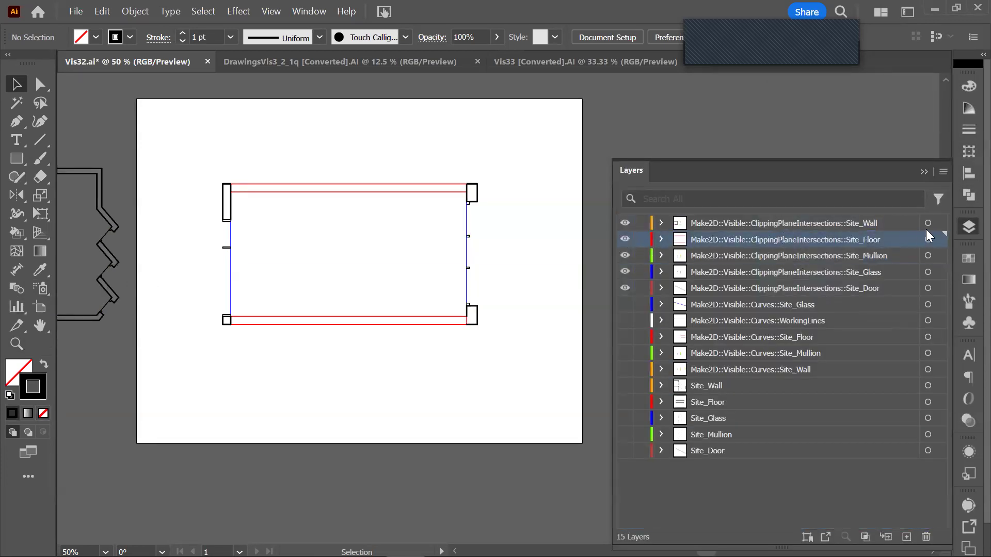
left_click(928, 239)
left_click(968, 128)
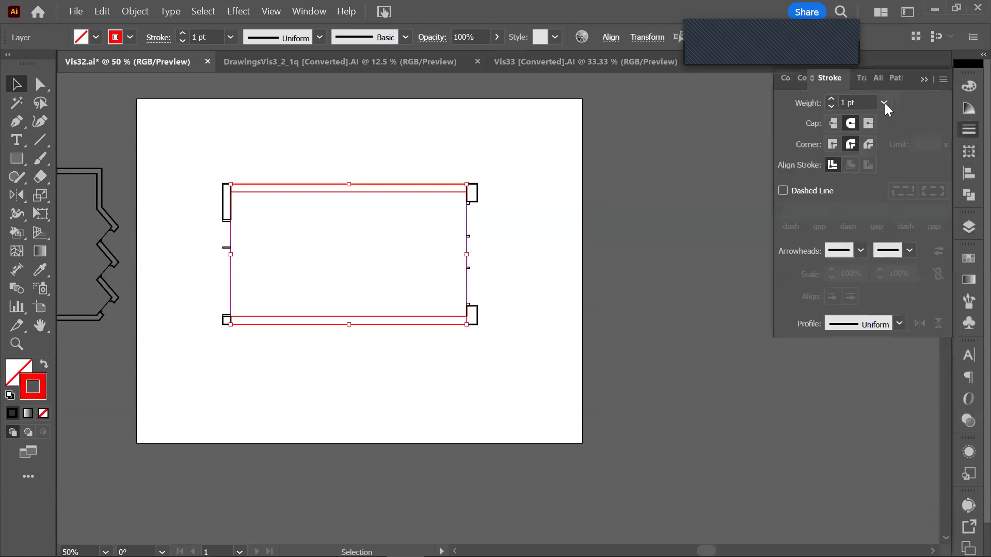
left_click(883, 103)
left_click(901, 187)
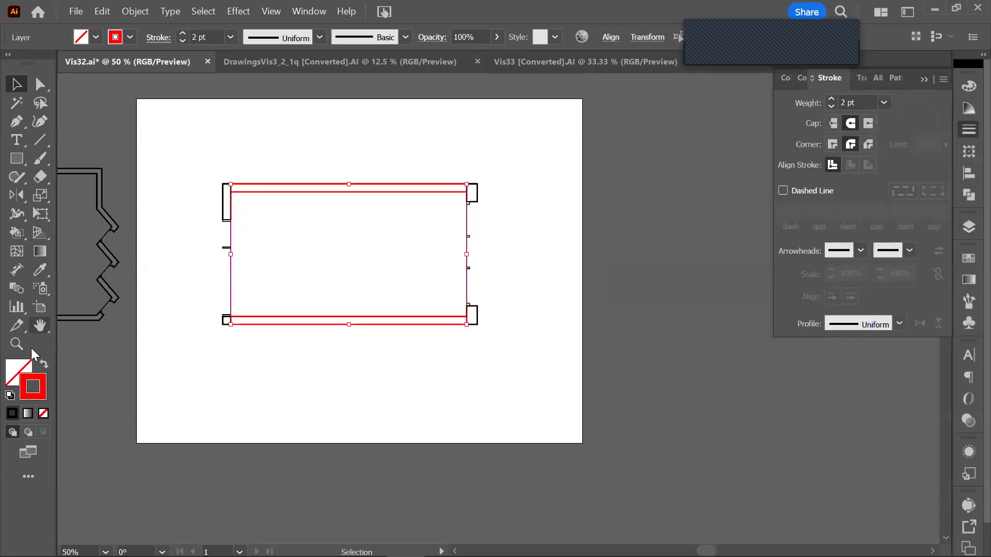
Change the stroke color of the floor section linework to black (000000) and deselect it
double_click(39, 391)
left_click_drag(354, 274, 258, 405)
left_click(660, 193)
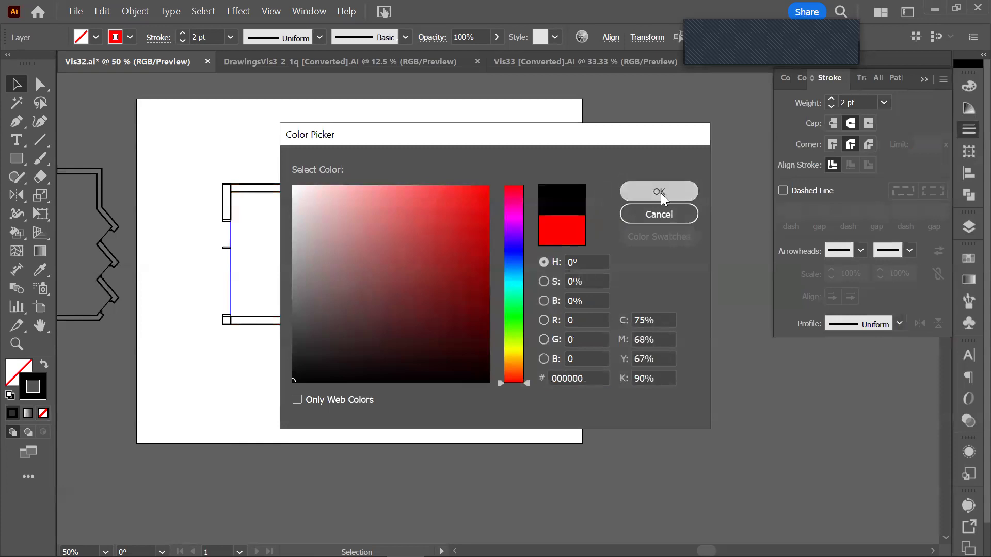
left_click(634, 339)
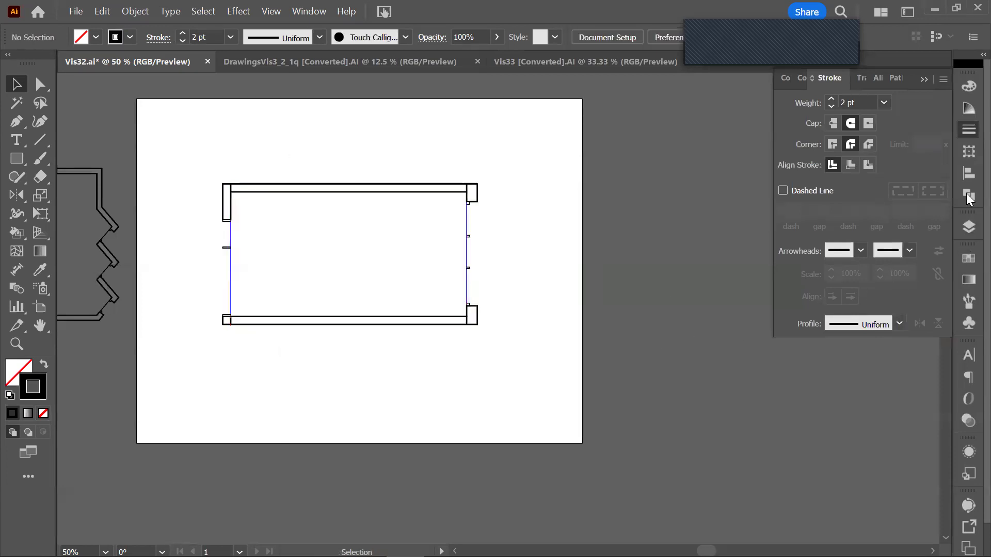
Give the linework on the ClippingPlaneIntersections Site_Glass layer a 1 pt black (000000) stroke
left_click(969, 230)
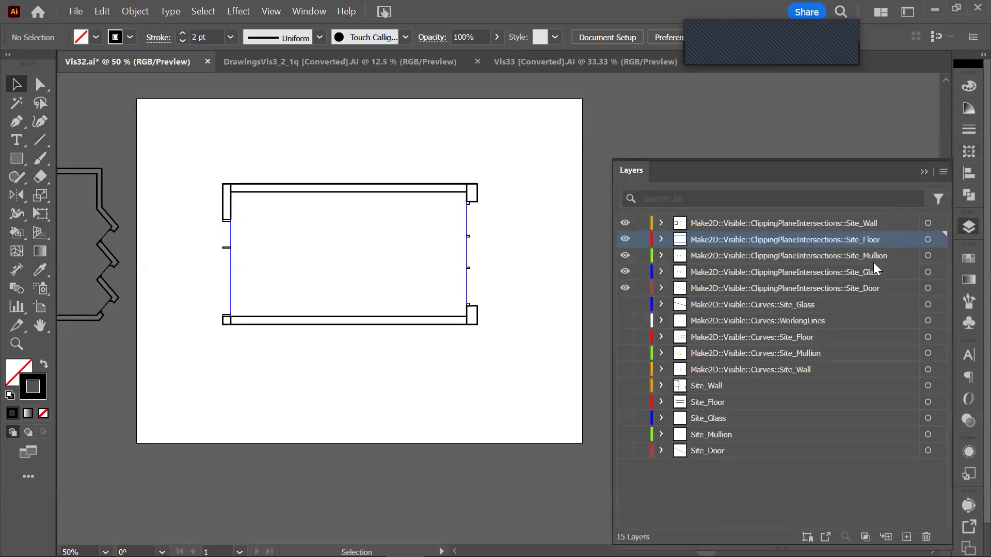
left_click(927, 272)
left_click(967, 130)
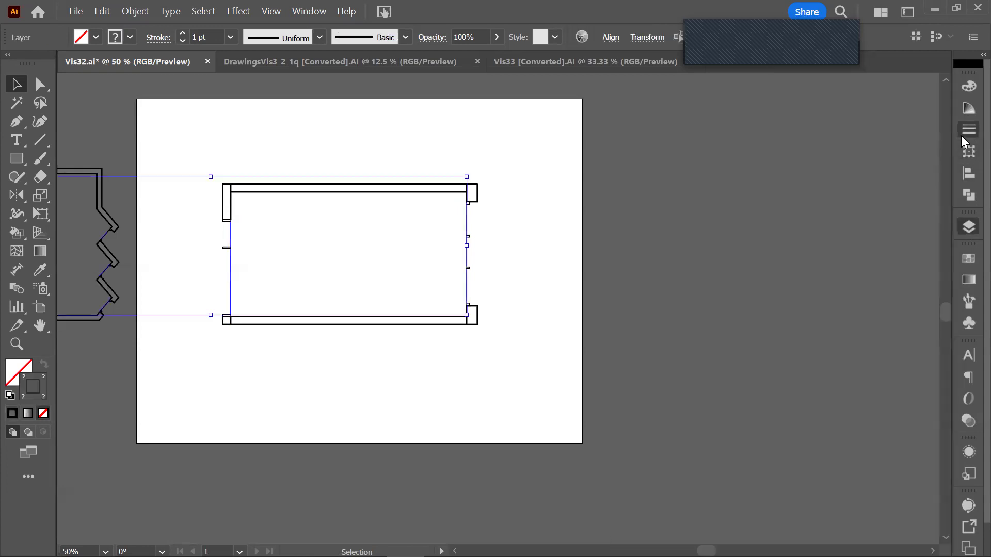
left_click(884, 103)
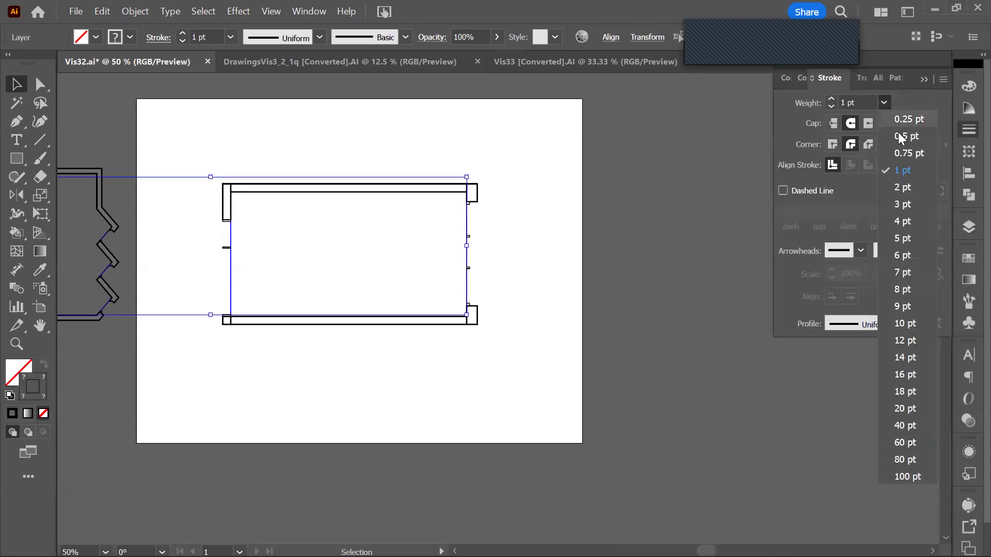
left_click(902, 170)
double_click(39, 386)
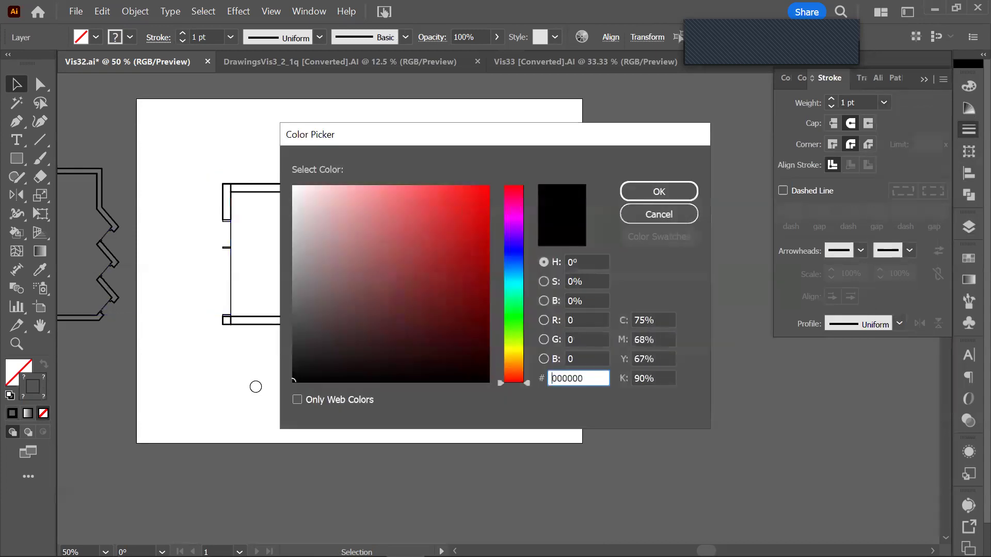
left_click(667, 191)
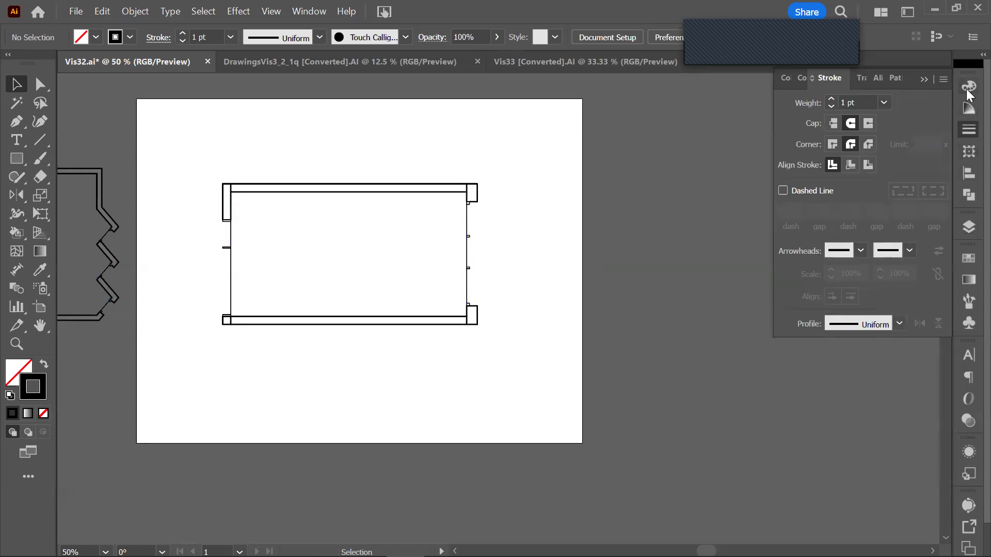
Show all layers and select the contents of every layer from Curves Site_Glass down to Site_Door
left_click(968, 227)
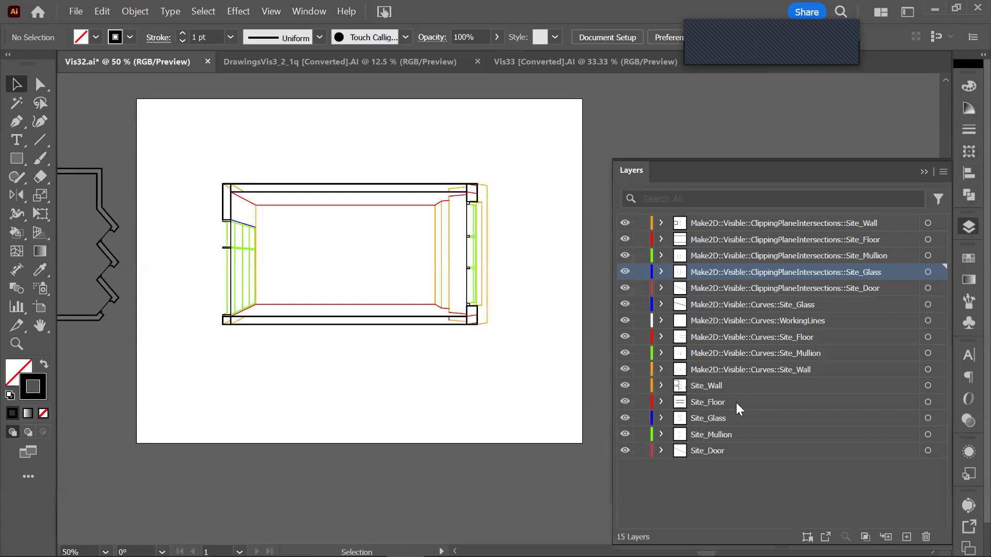
left_click(746, 304)
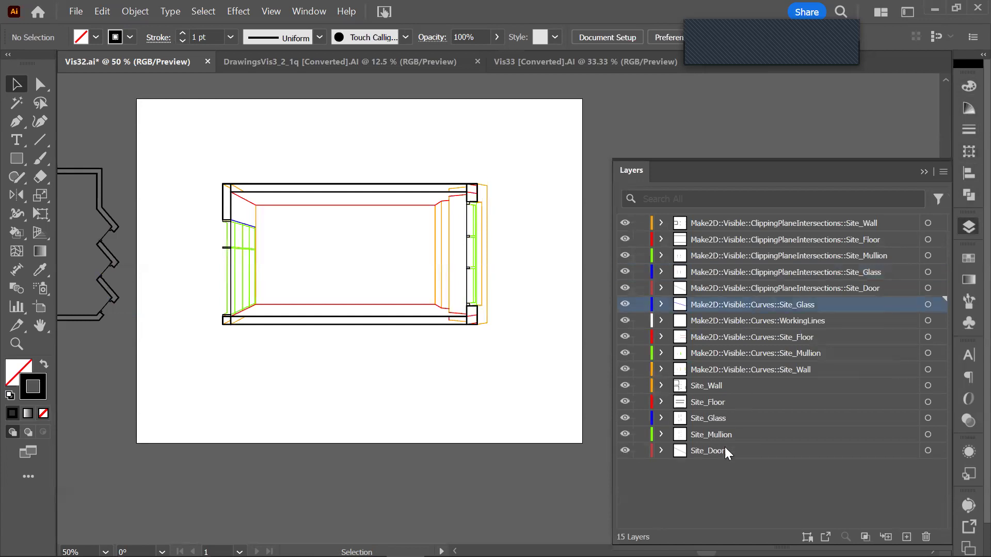
left_click(928, 304)
left_click(927, 320, "shift")
left_click(928, 337, "shift")
left_click(927, 369, "shift")
left_click(928, 385, "shift")
left_click(928, 402, "shift")
left_click(928, 418, "shift")
left_click(928, 435, "shift")
left_click(927, 450, "shift")
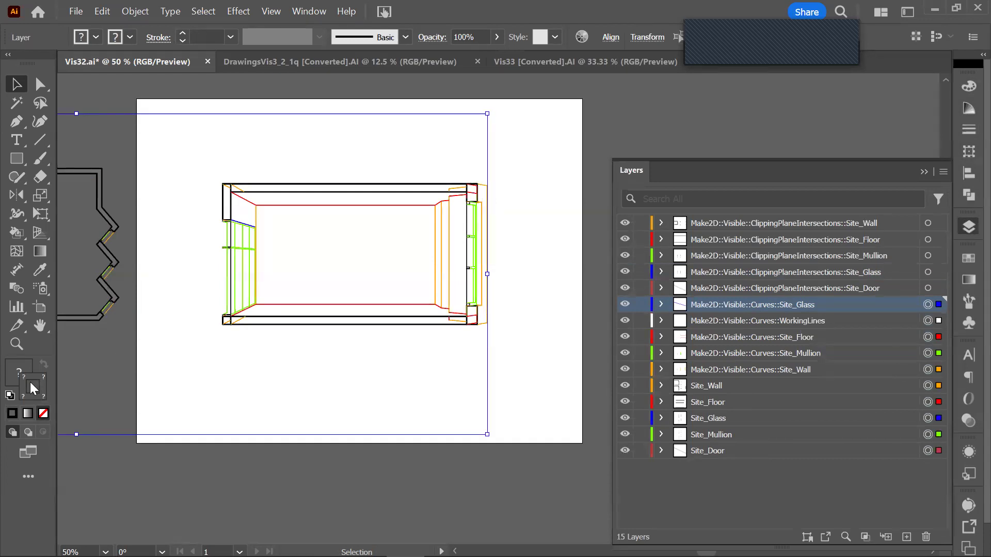
Change the selected background linework to a grey 0.75 pt stroke and deselect it
double_click(33, 388)
mouse_move(305, 299)
left_mouse_down()
mouse_move(281, 279)
mouse_move(279, 259)
mouse_move(289, 255)
left_mouse_up()
left_click(659, 192)
left_click(965, 127)
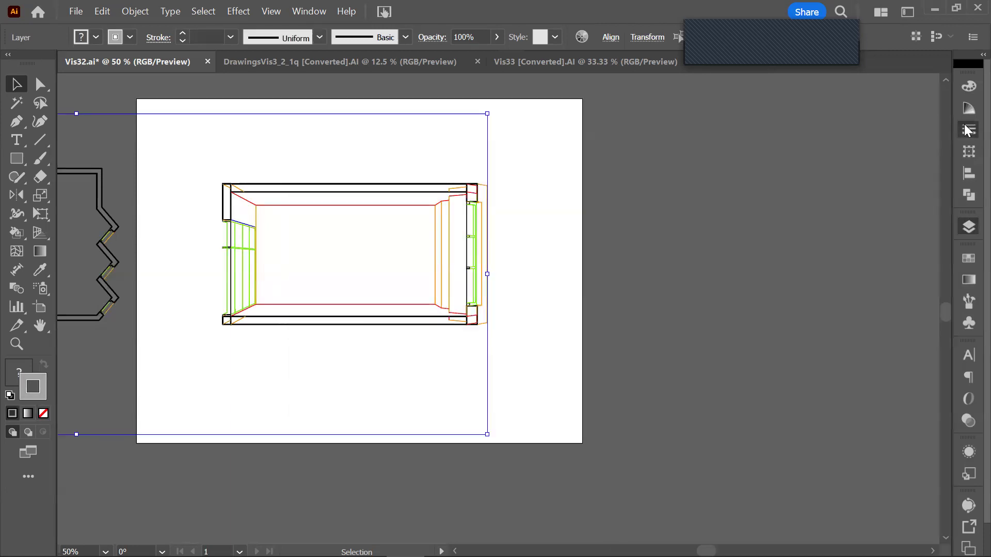
left_click(967, 129)
left_click(884, 102)
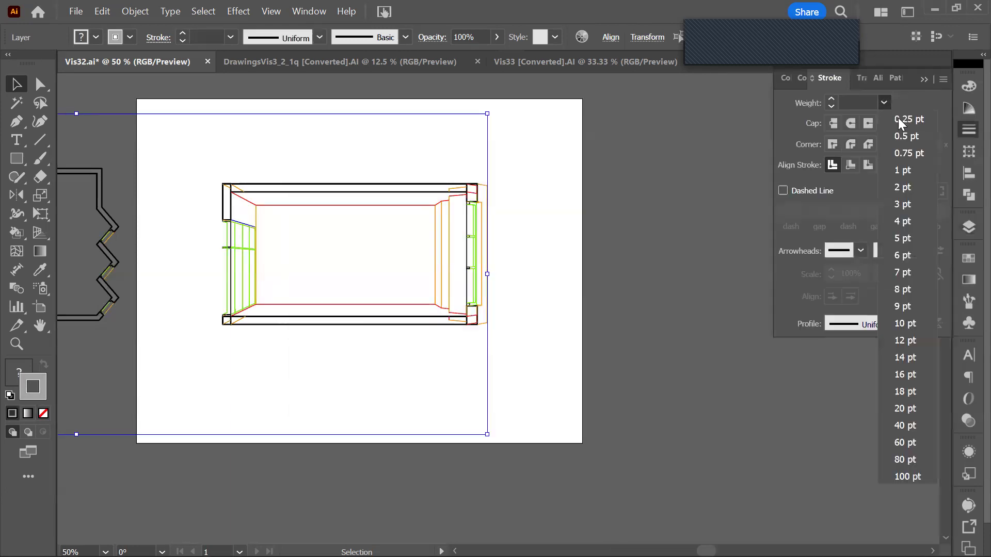
left_click(903, 153)
key("ctrl+shift+a")
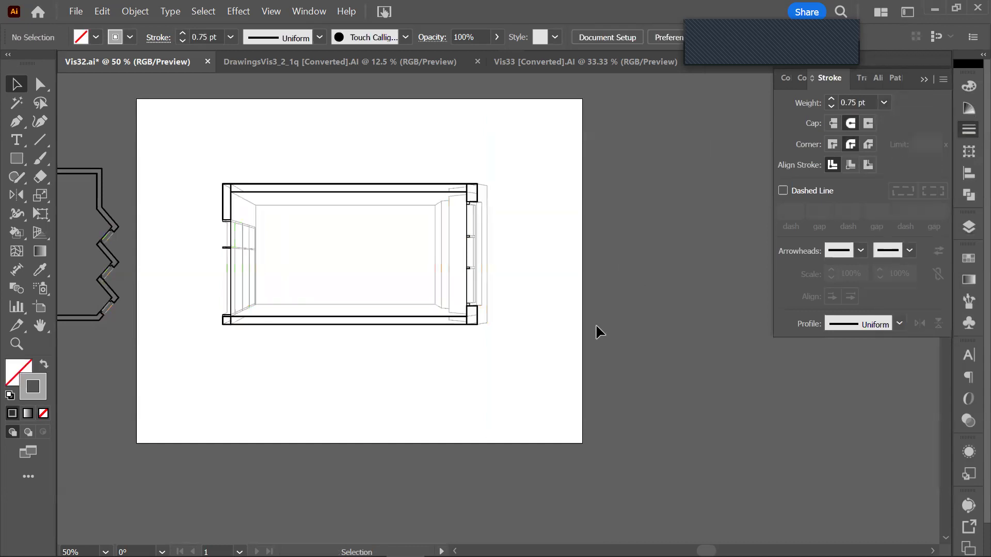
Hide every layer from Curves Site_Glass down to Site_Door, leaving only the ClippingPlaneIntersections layers shown
key("z")
left_click_drag(167, 145, 588, 391)
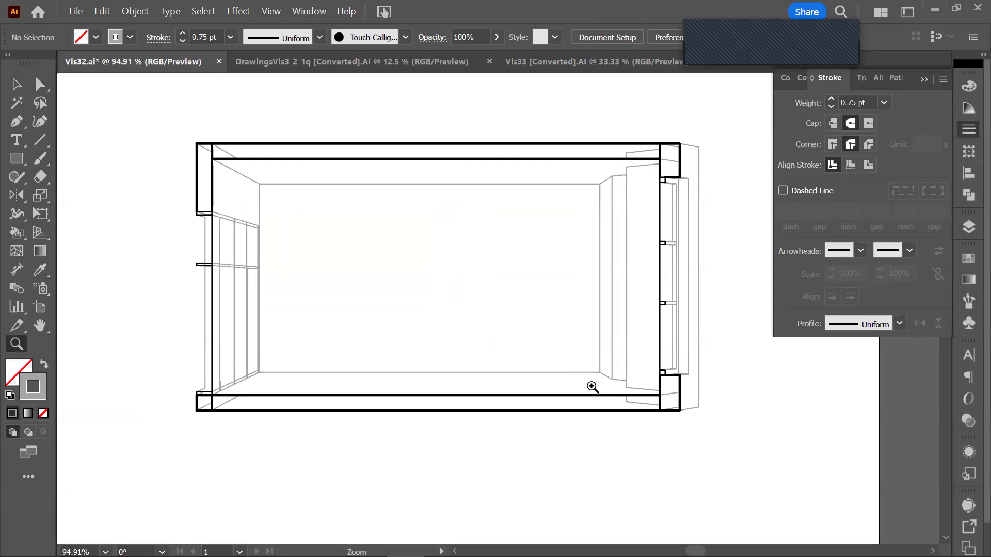
left_click(968, 227)
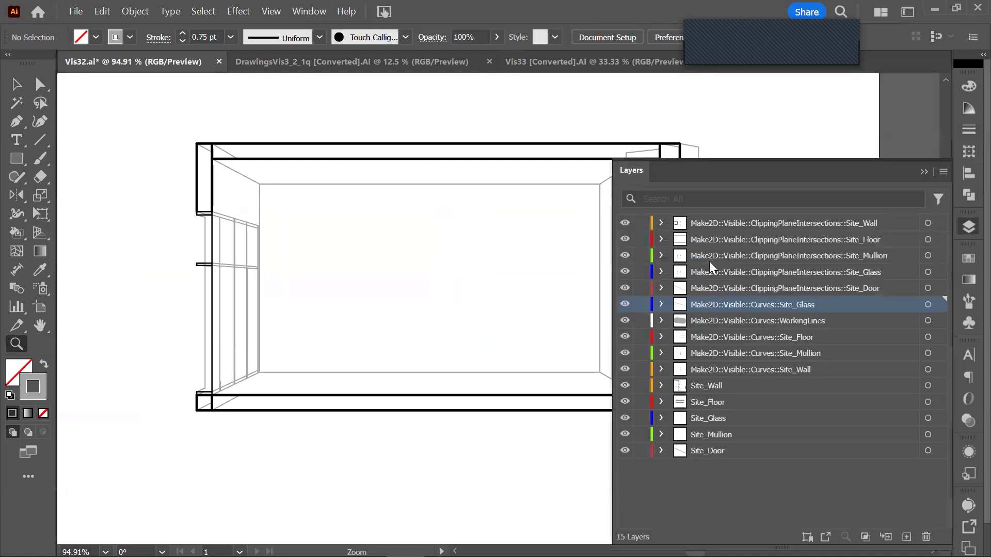
left_click_drag(625, 451, 626, 305)
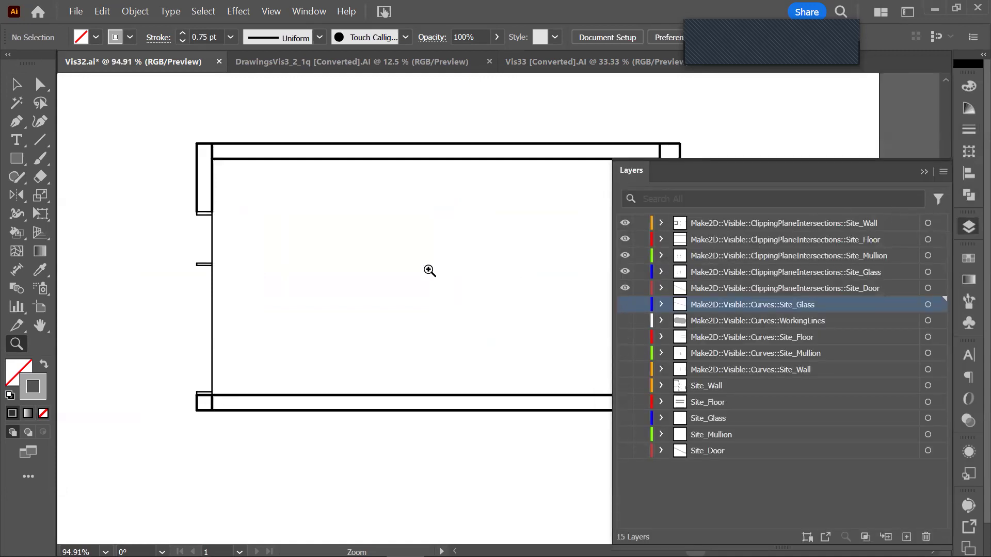
Select all the cut linework of the section and set the Live Paint Bucket's stroke to black (000000) at 2 pt
left_click(356, 238, "alt")
left_click_drag(483, 287, 291, 197)
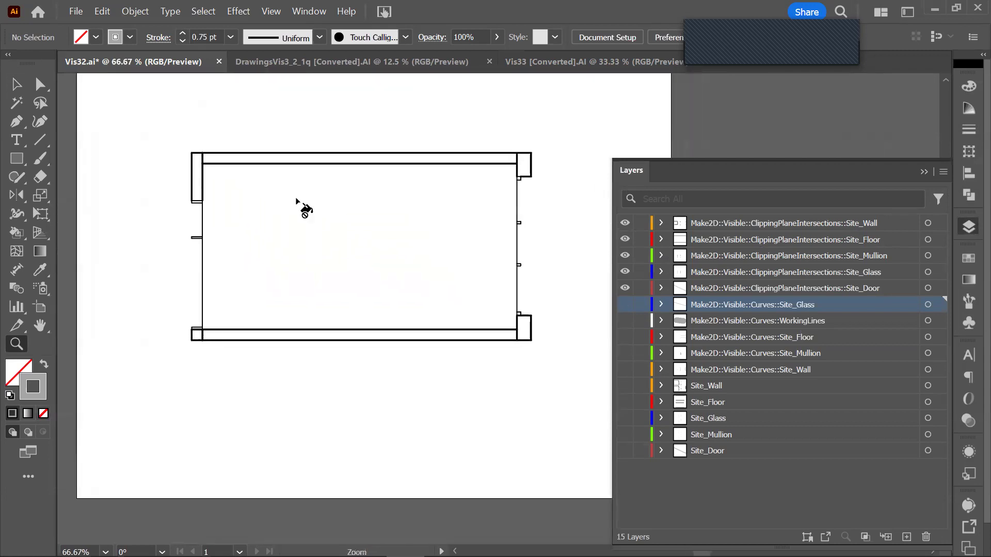
key("k")
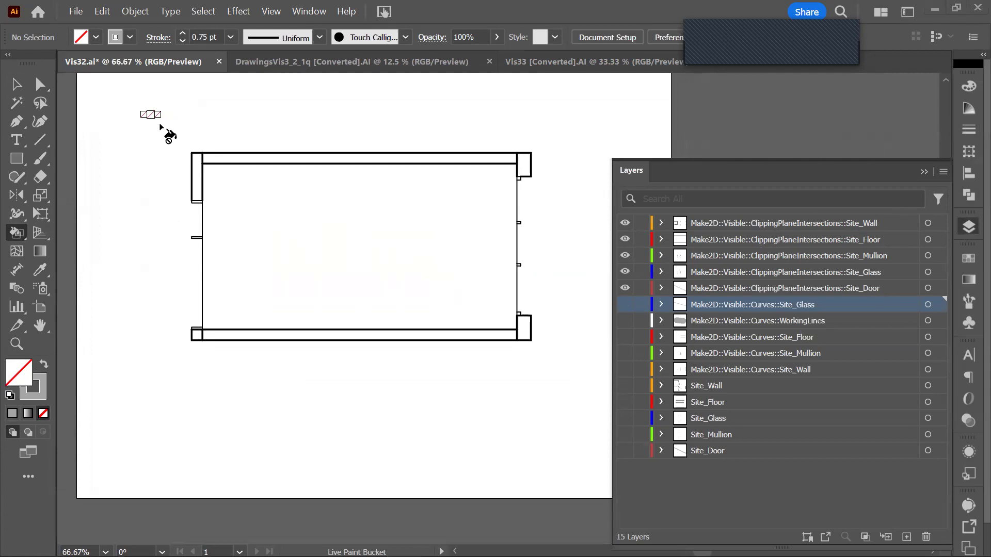
left_click_drag(160, 121, 601, 398)
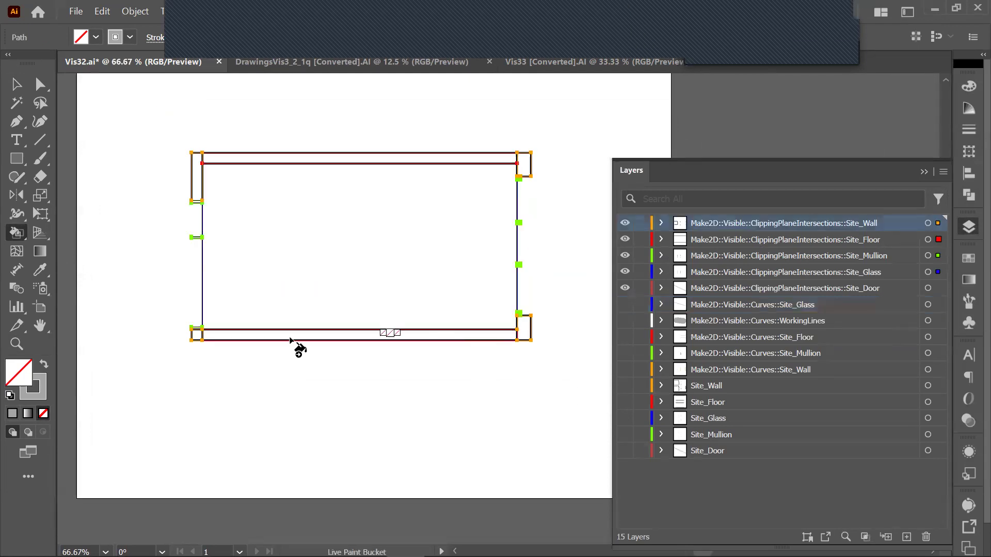
double_click(36, 390)
mouse_move(345, 343)
left_mouse_down()
mouse_move(311, 405)
mouse_move(291, 384)
left_mouse_up()
left_click(666, 191)
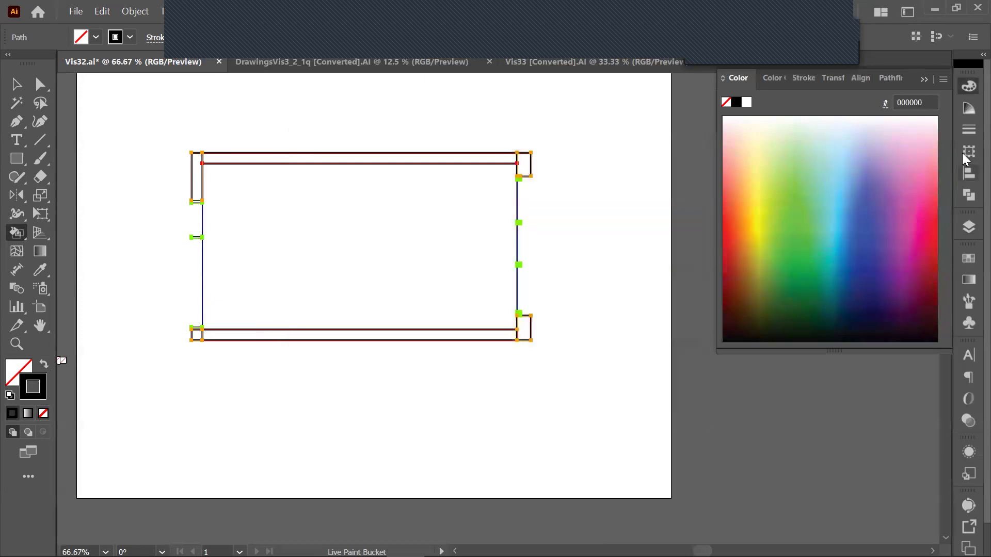
left_click(967, 130)
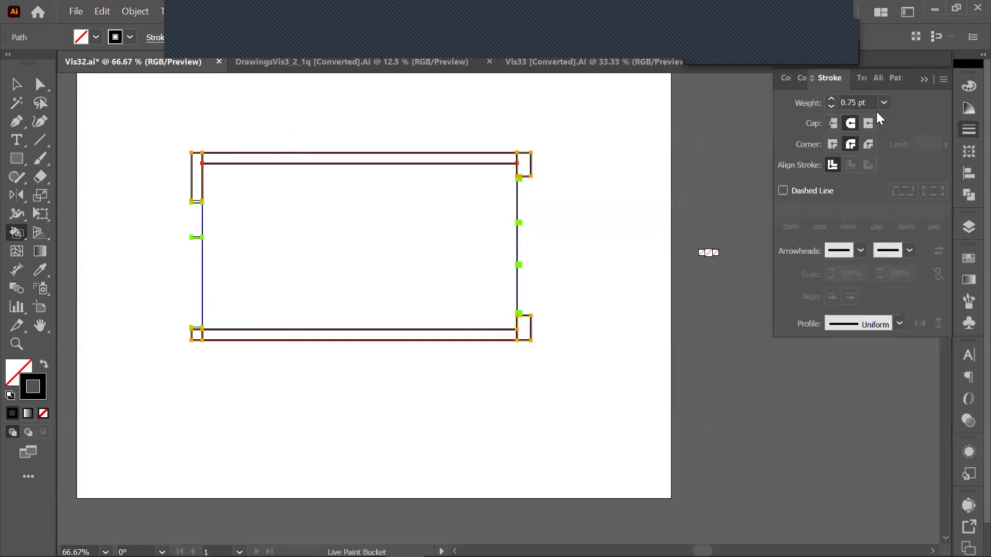
left_click(883, 103)
left_click(899, 190)
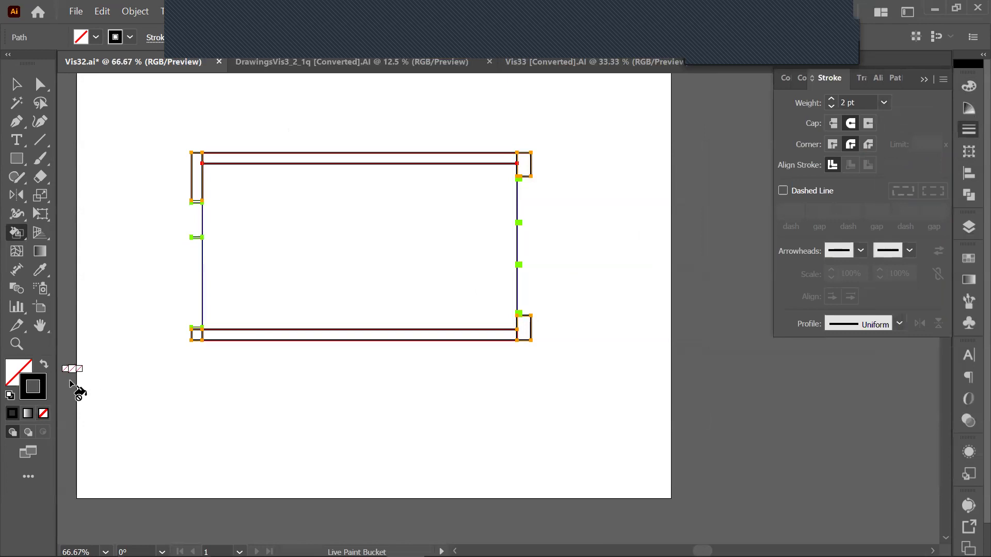
Convert the selected cut linework into a Live Paint group, starting from the upper slab
double_click(15, 369)
left_click_drag(395, 281, 270, 403)
left_click(679, 194)
left_click(227, 166)
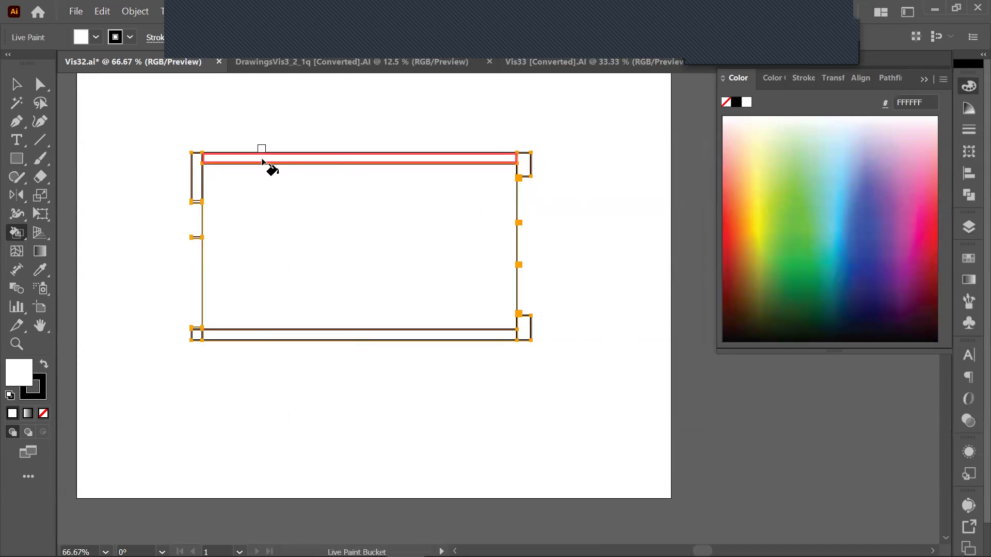
Set the fill to black (000000), paint the cut slabs and wall pieces around the room with Live Paint, and deselect the group
double_click(13, 386)
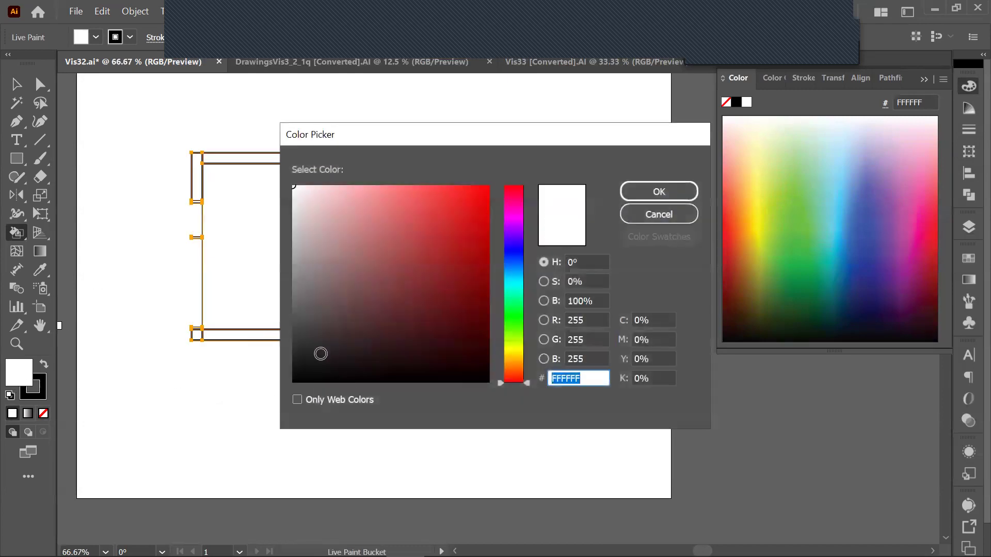
left_click_drag(321, 352, 274, 394)
left_click(660, 194)
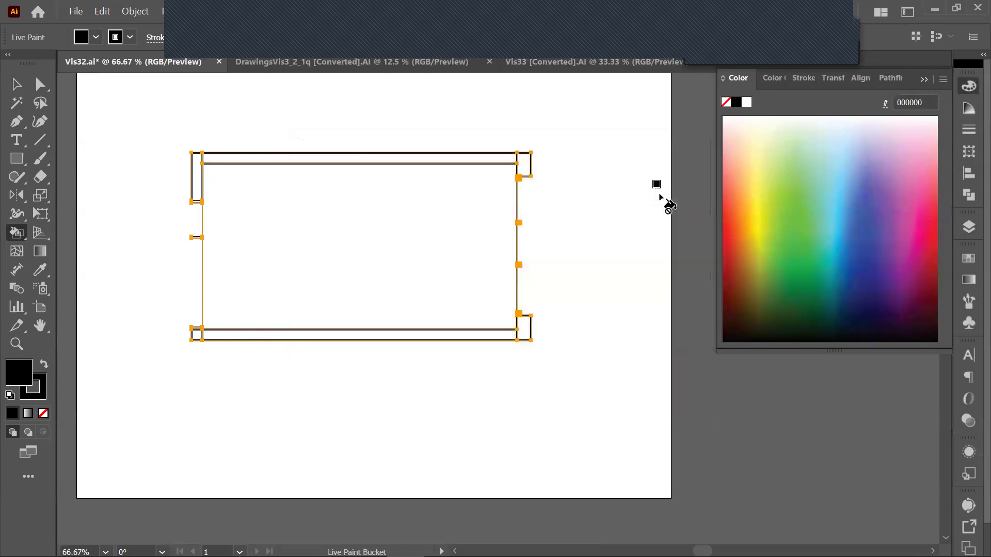
left_click(312, 159)
left_click(196, 175)
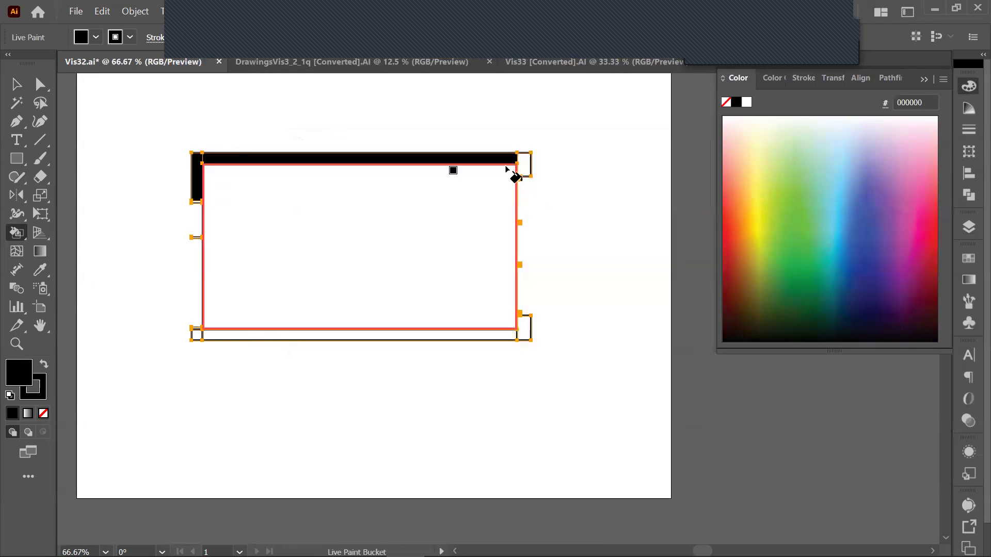
left_click(523, 166)
left_click(525, 330)
left_click(504, 336)
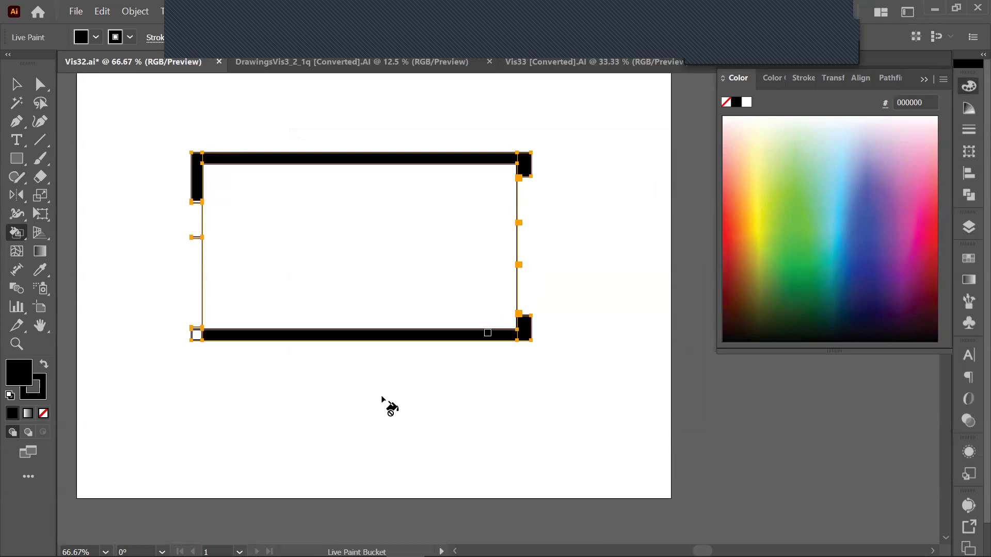
left_click(198, 335)
left_click(296, 400, "ctrl")
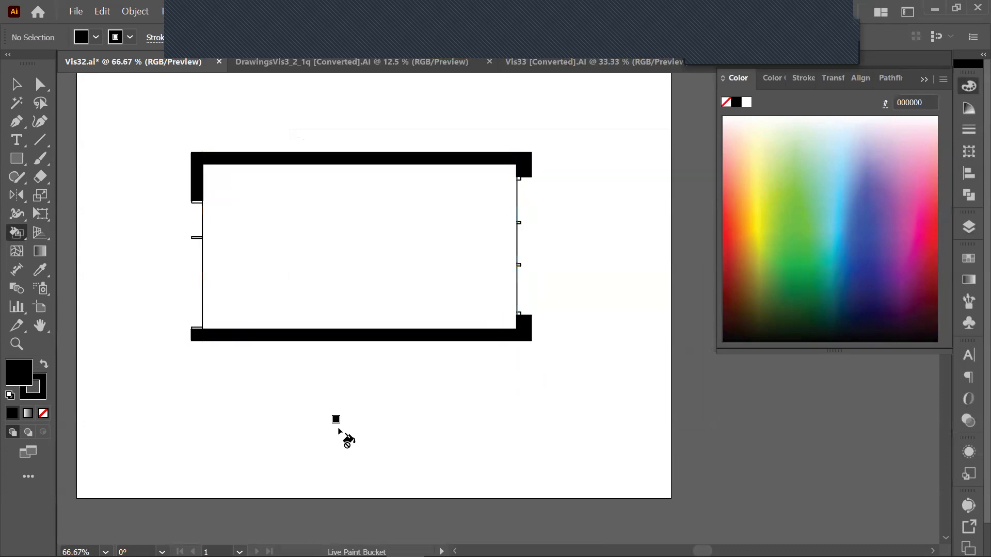
Paint the small cut mullions on both sides of the section black with the Live Paint Bucket
key("z")
left_click_drag(553, 369, 672, 404)
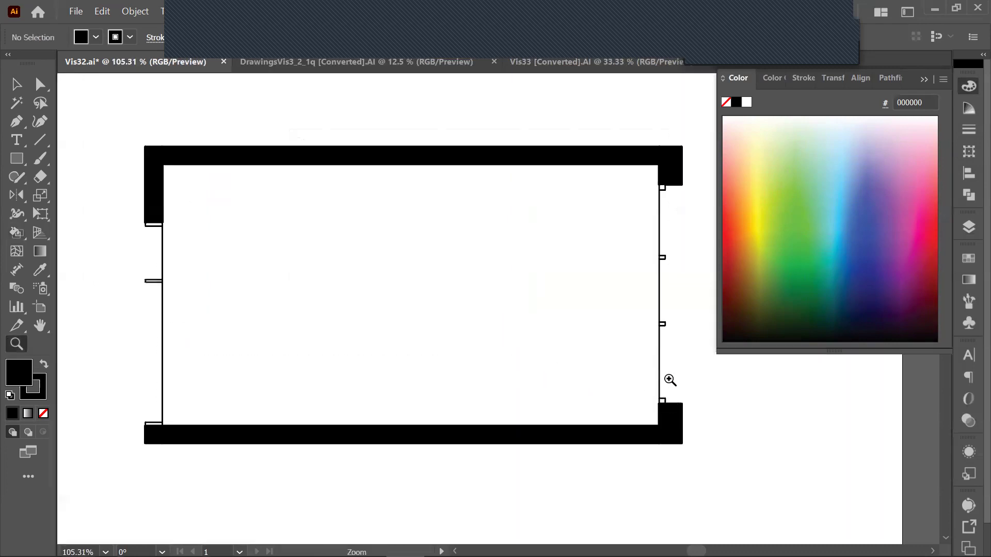
key("k")
left_click(662, 188)
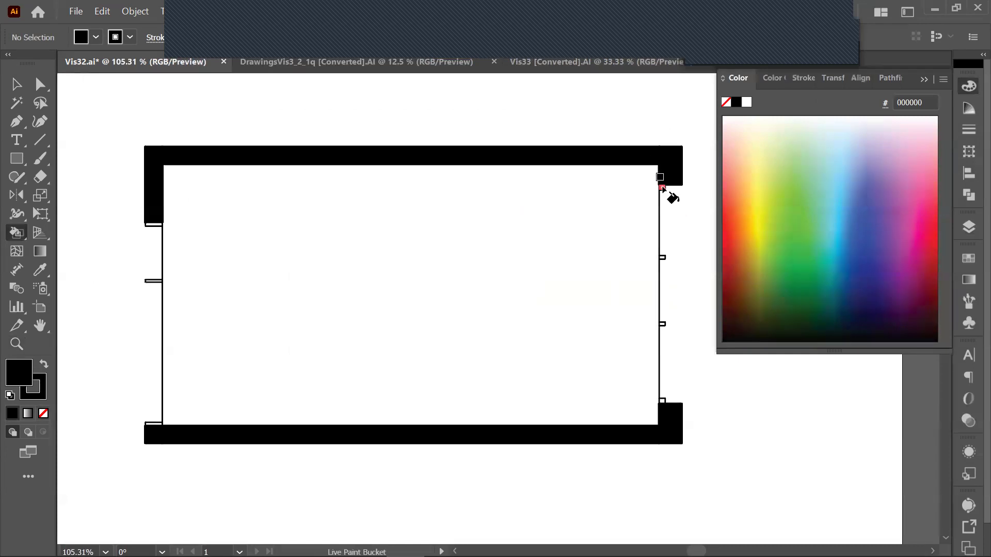
left_click(662, 257)
left_click(663, 324)
left_click(663, 401)
left_click(154, 282)
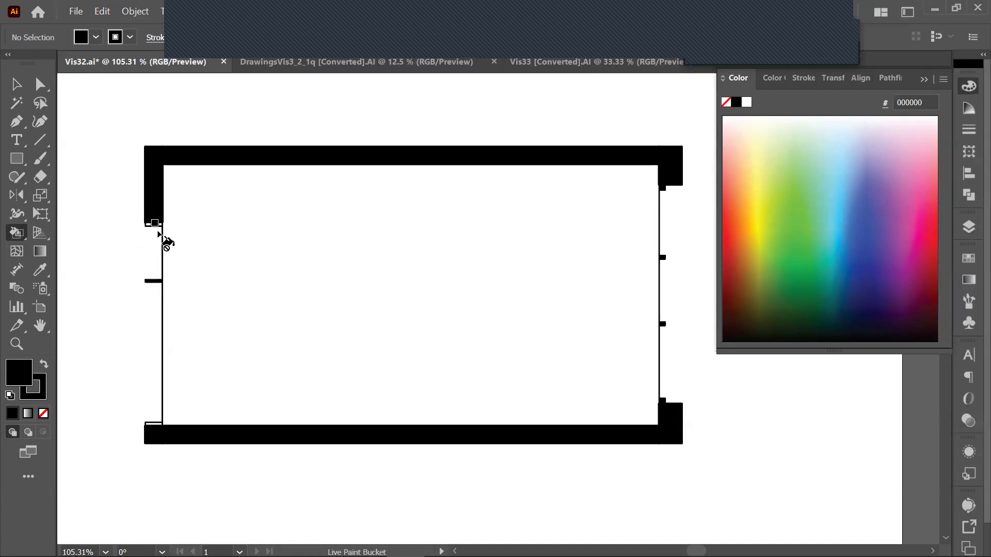
left_click(154, 225)
left_click(153, 423)
Show all the layers from Curves Site_Glass down to Site_Door again
key("z")
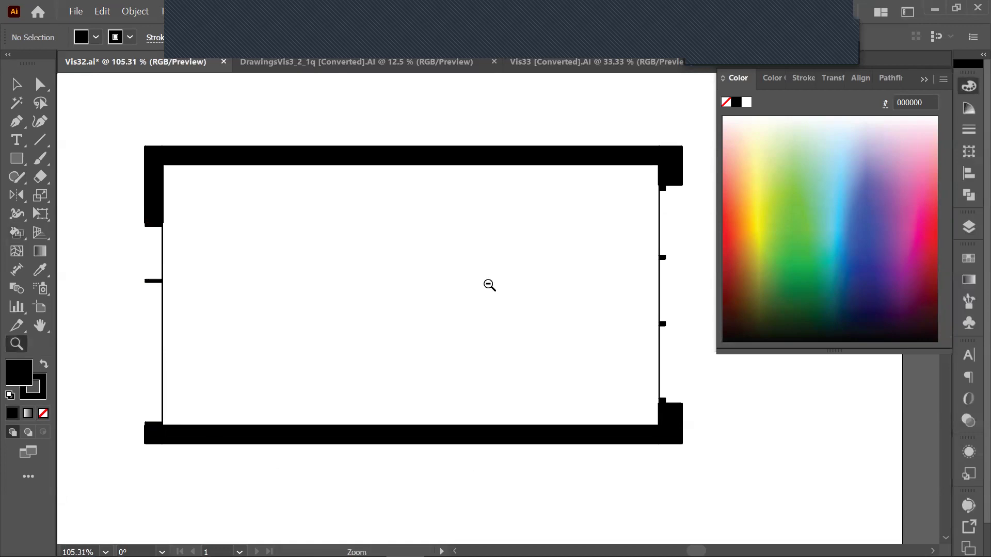
key("ctrl+1")
left_click(966, 133)
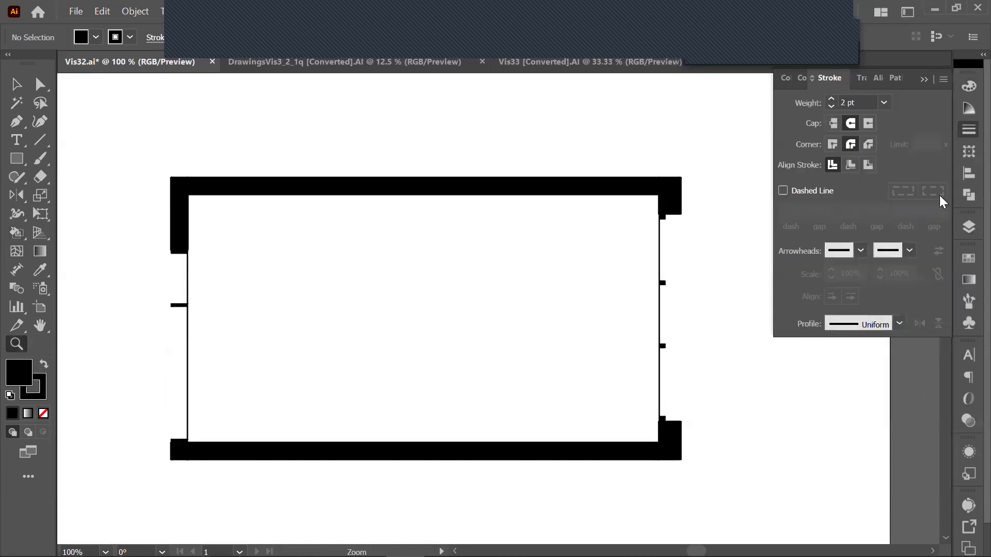
left_click(969, 227)
left_click_drag(625, 305, 622, 451)
left_click(926, 173)
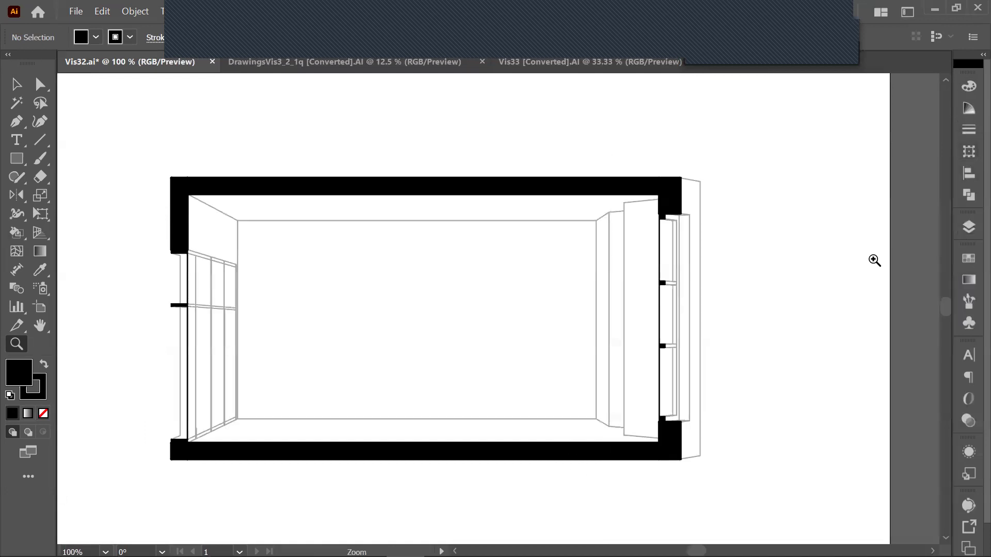
left_click(808, 300, "alt")
left_click_drag(428, 289, 585, 185)
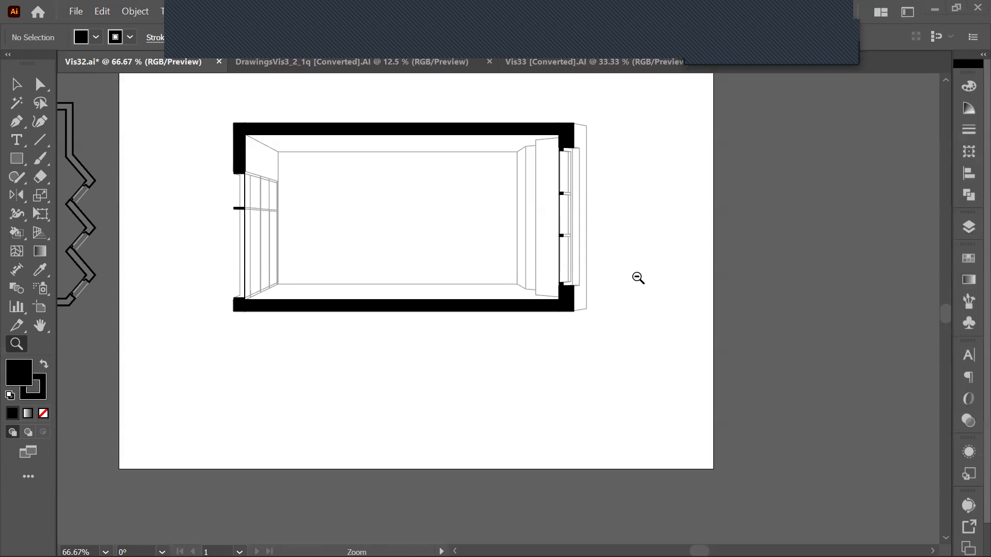
Switch to Rhino and move the Make2D linework clear of the model in the Top viewport
key("alt+Tab")
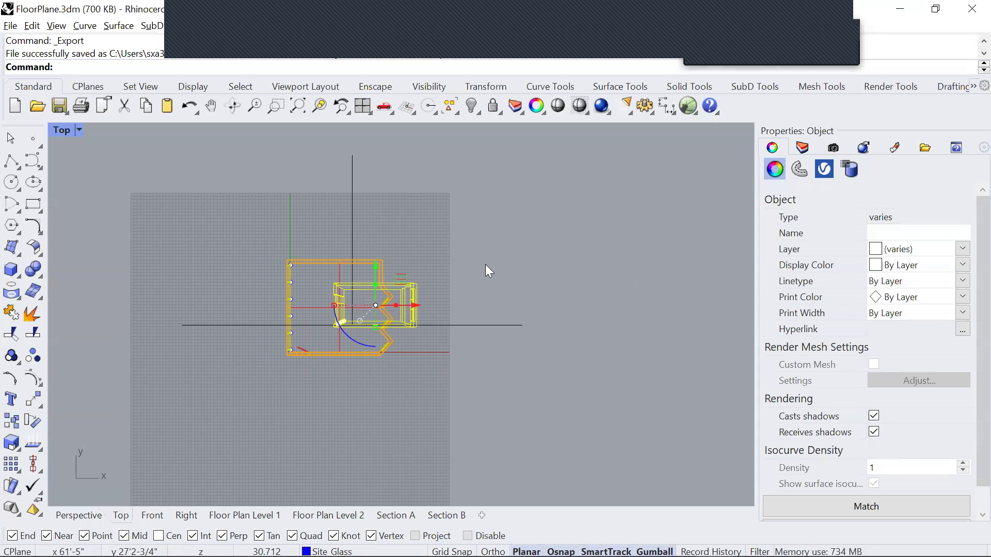
left_click_drag(406, 297, 583, 175)
left_click(236, 173)
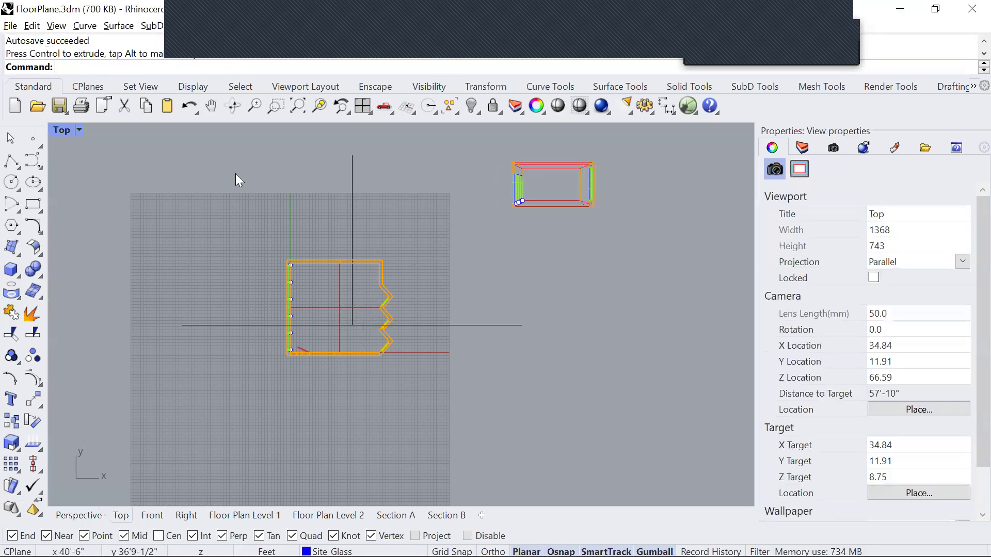
Select all the flat Make2D linework beside the model in the Front viewport and delete it
key("ctrl+F2")
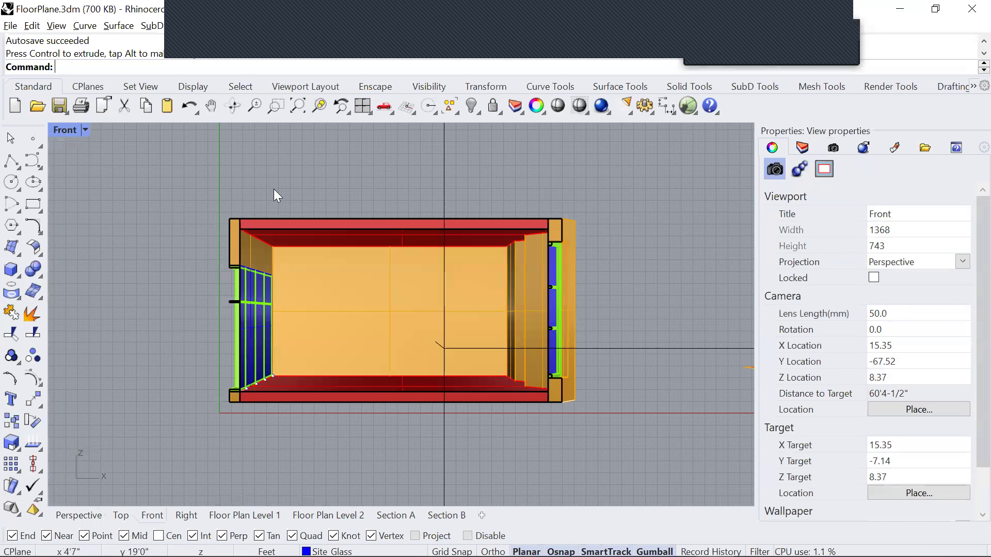
left_click(802, 147)
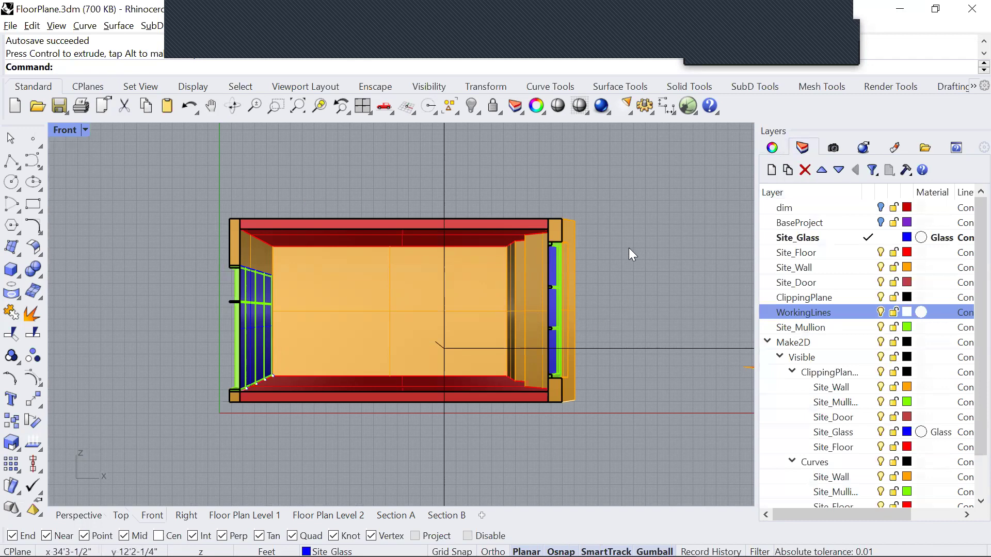
scroll(629, 250, "down", 2)
mouse_move(439, 345)
left_mouse_down()
mouse_move(477, 407)
mouse_move(506, 418)
left_mouse_up()
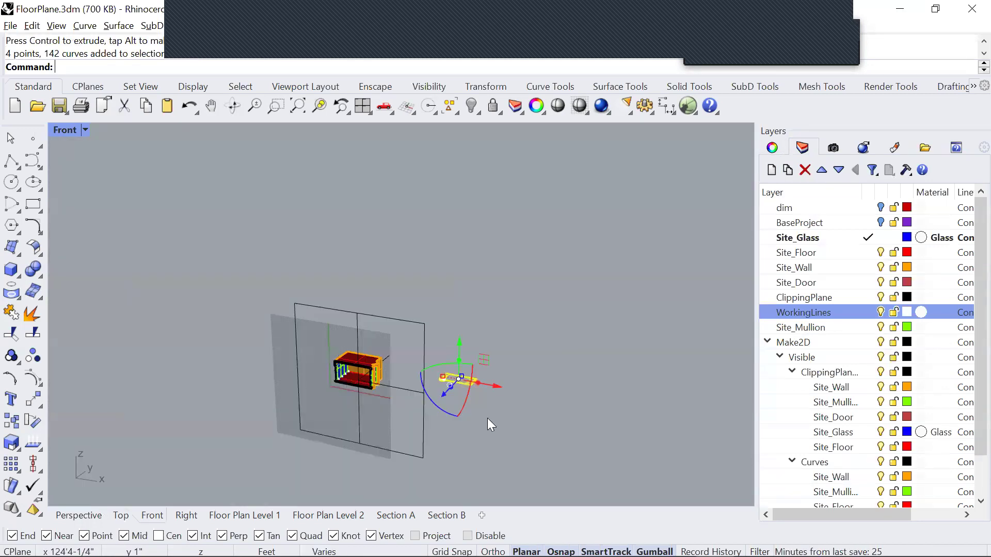
key("Delete")
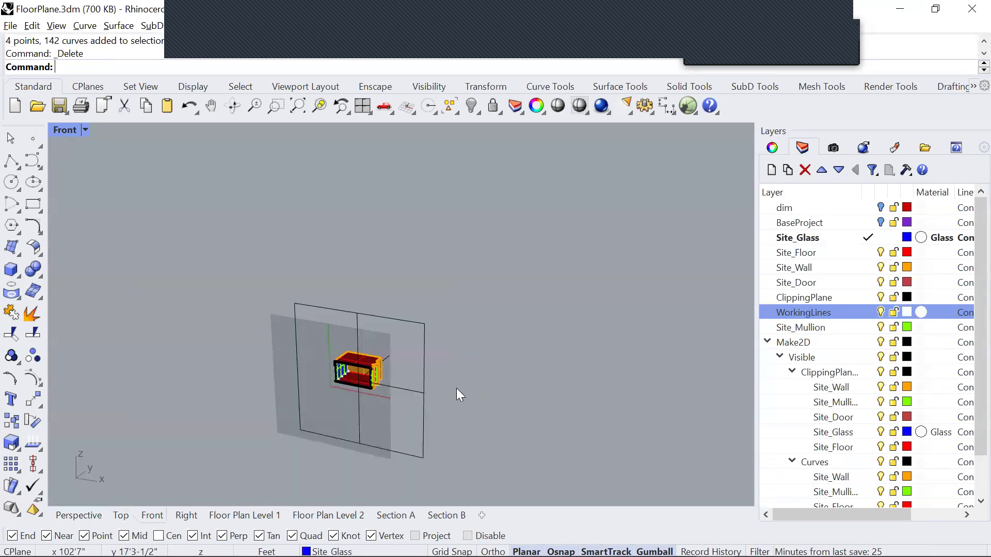
Reset the viewport to the Front view, set its projection to Perspective and frame the cut room
left_click(85, 130)
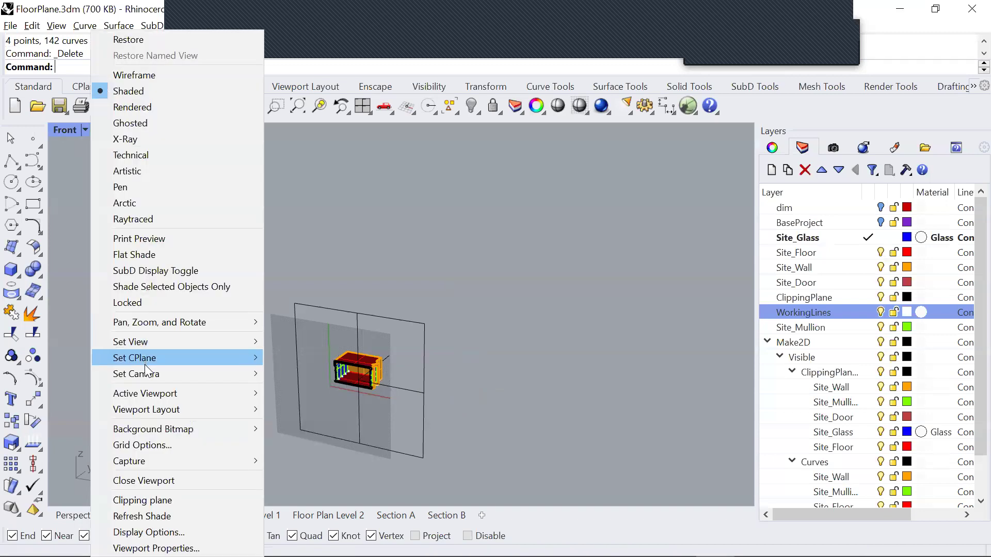
mouse_move(154, 342)
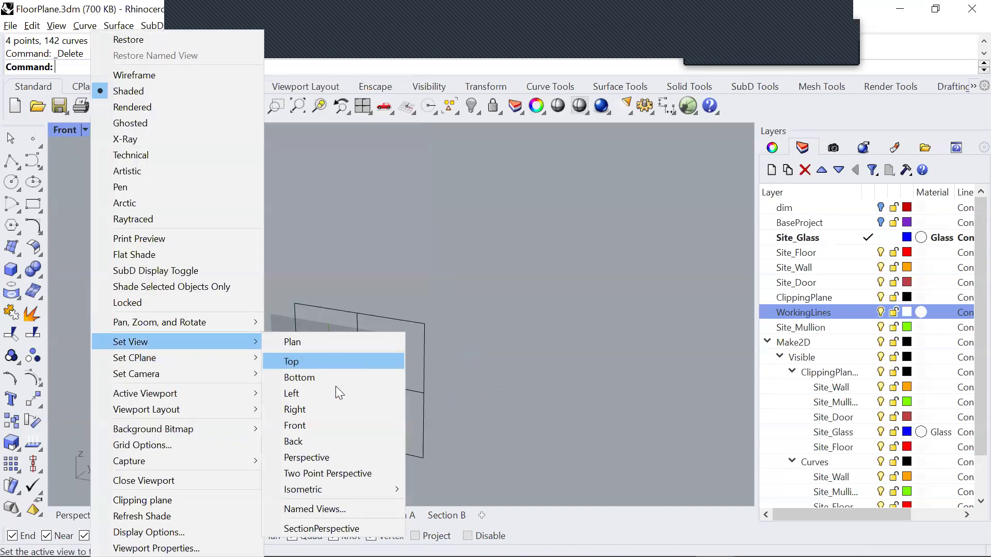
left_click(323, 428)
scroll(358, 378, "up", 5)
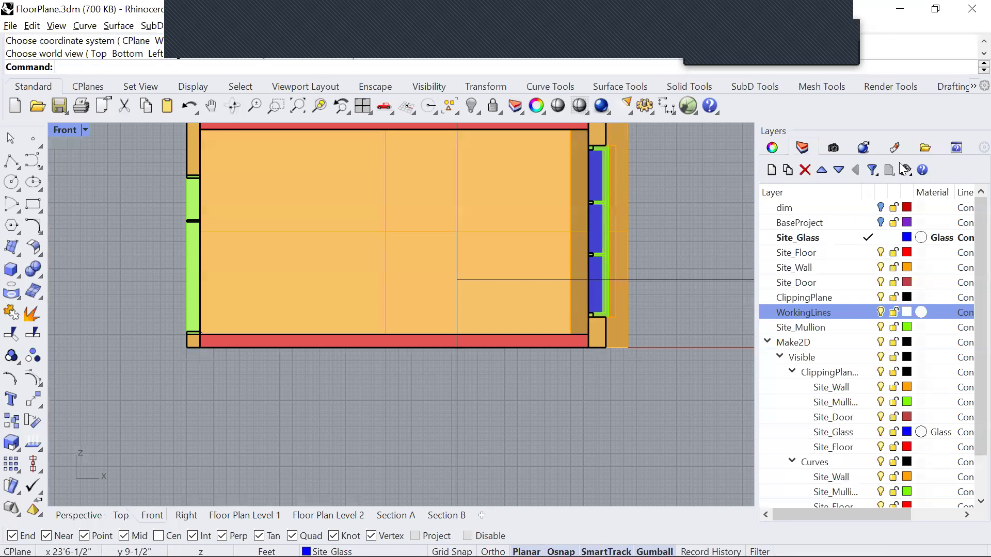
left_click(779, 148)
left_click(962, 261)
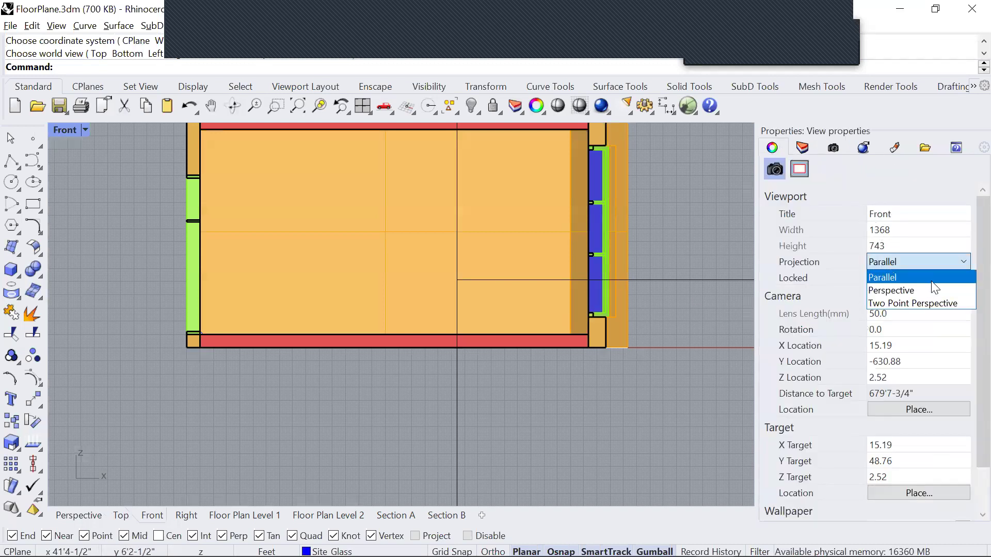
left_click(895, 290)
scroll(330, 304, "up", 3)
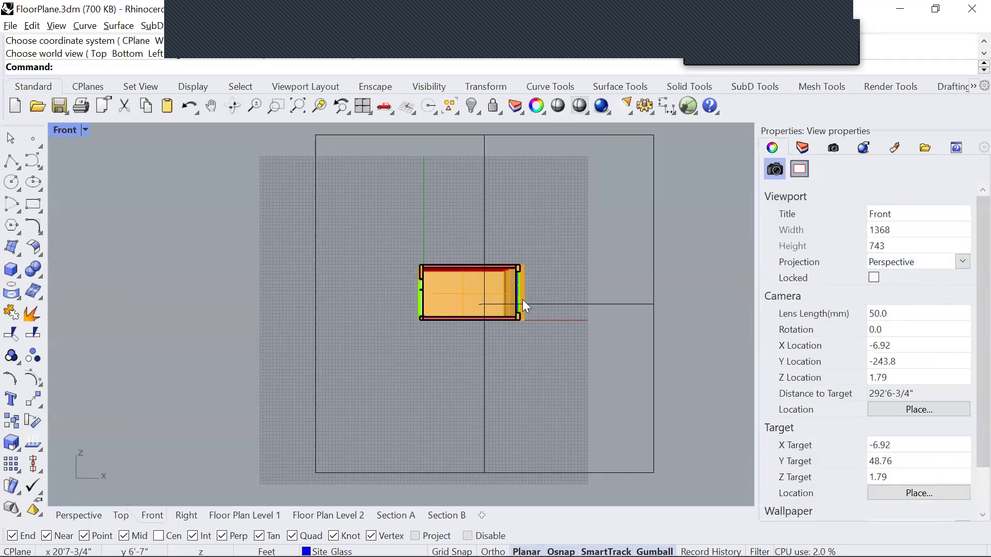
scroll(522, 300, "up", 5)
left_click_drag(504, 312, 484, 320)
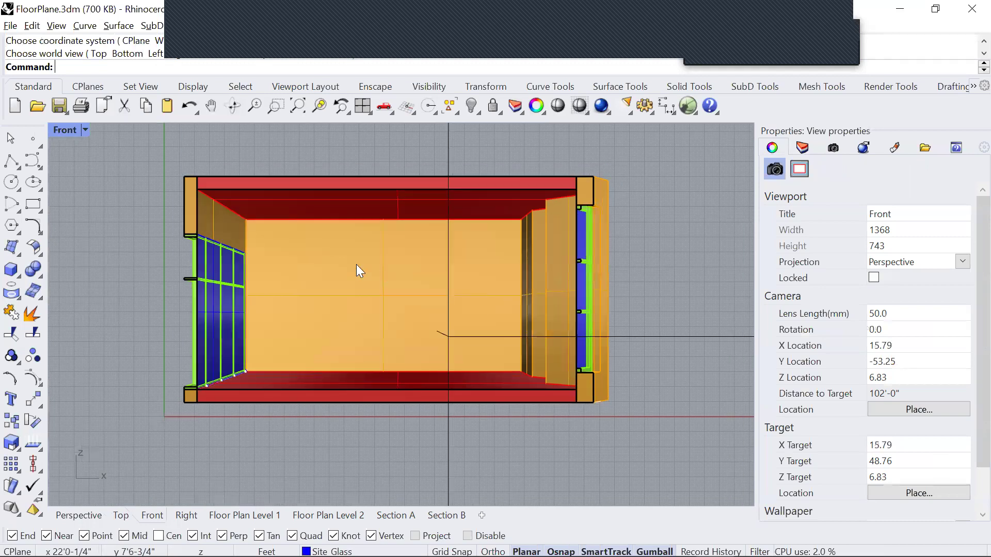
left_click(340, 275)
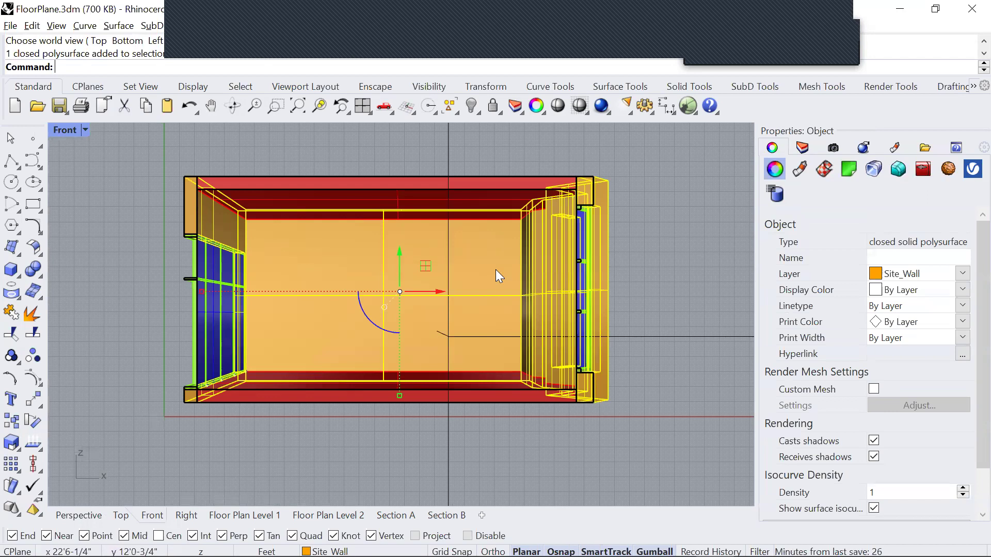
left_click(651, 267)
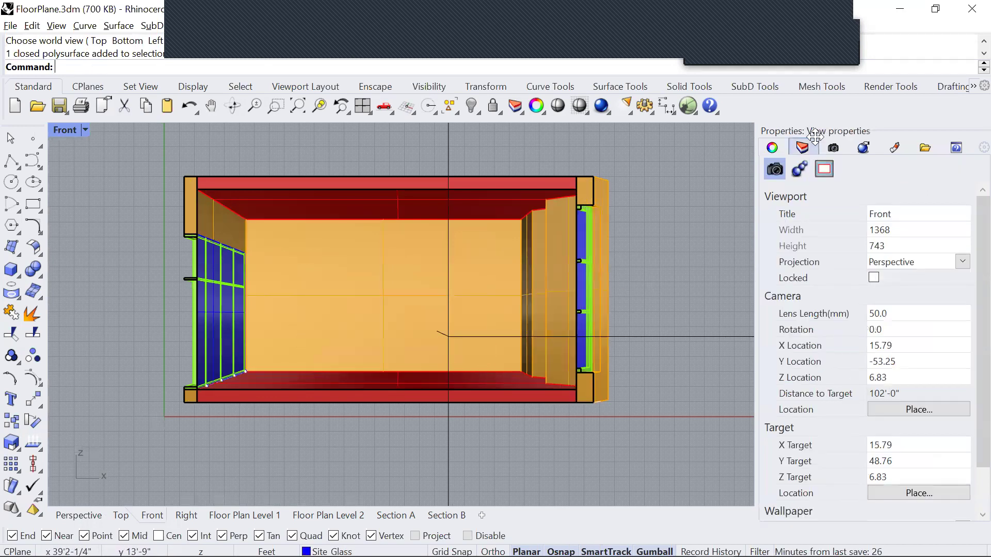
Purge the unused Make2D layers from the file and widen the layer list to show the print width column
left_click(801, 147)
type("Purge")
key("Return")
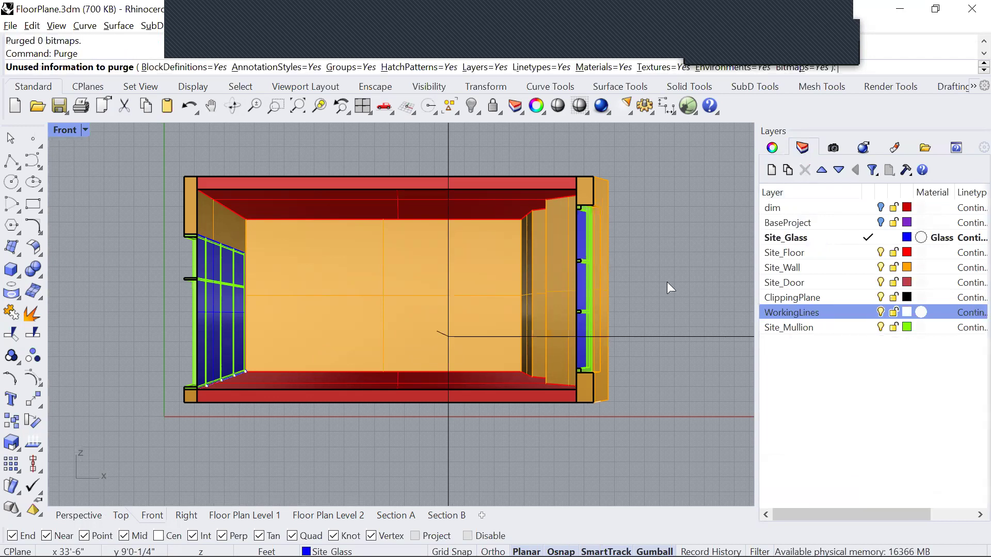
left_click_drag(757, 235, 698, 241)
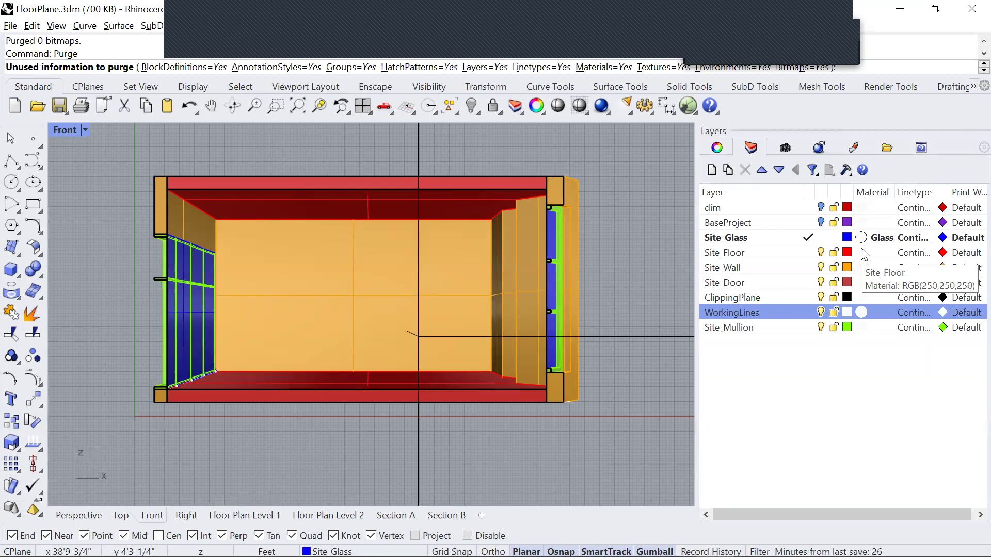
Start a new material for the Site_Floor layer and name it Floor
left_click(820, 252)
left_click(820, 252)
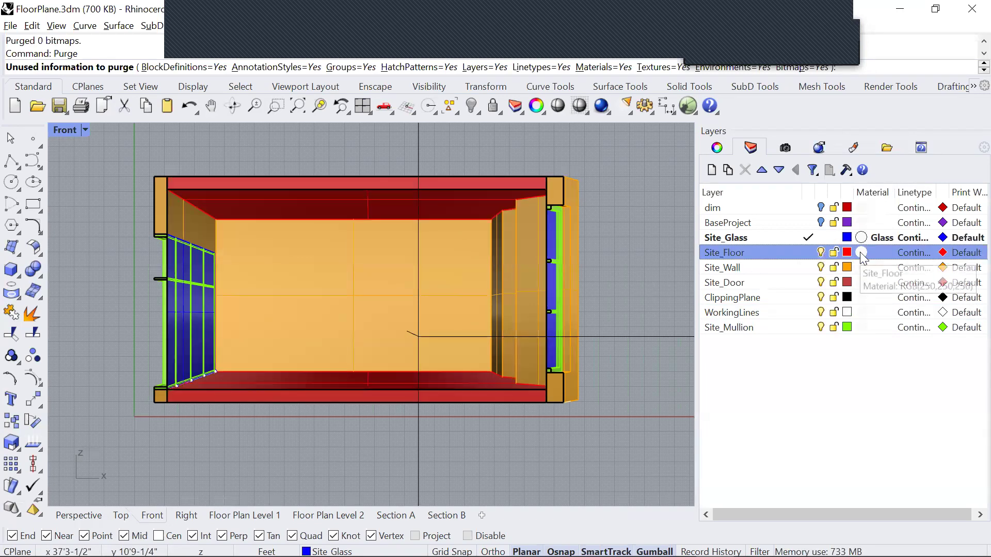
left_click(859, 252)
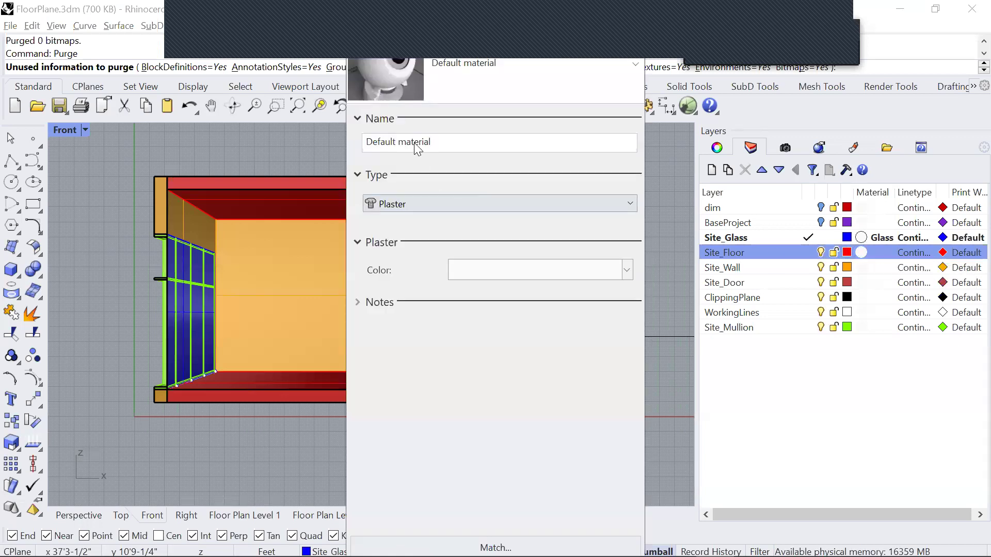
triple_click(417, 148)
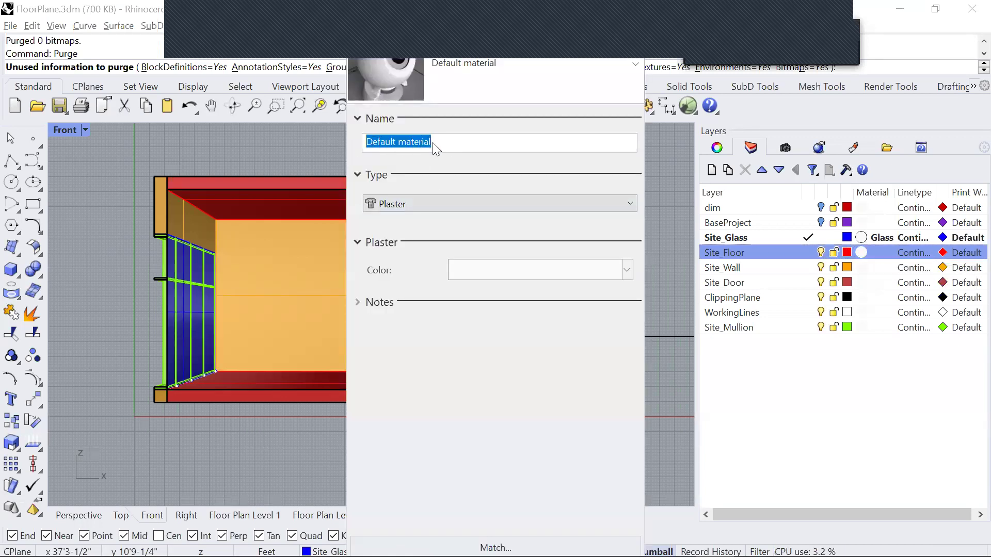
type("Floor")
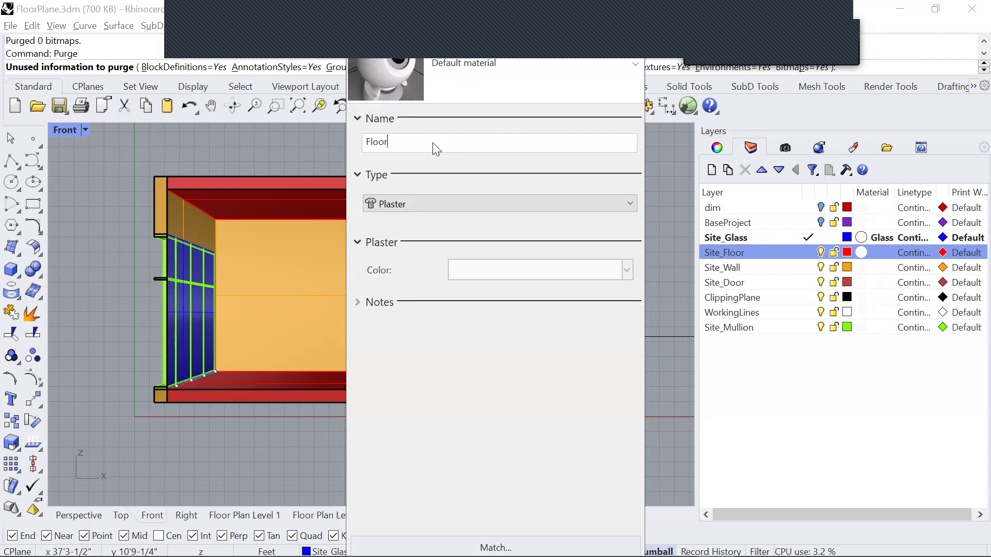
Try the Paint type for the Floor material, then return it to Plaster
left_click(413, 205)
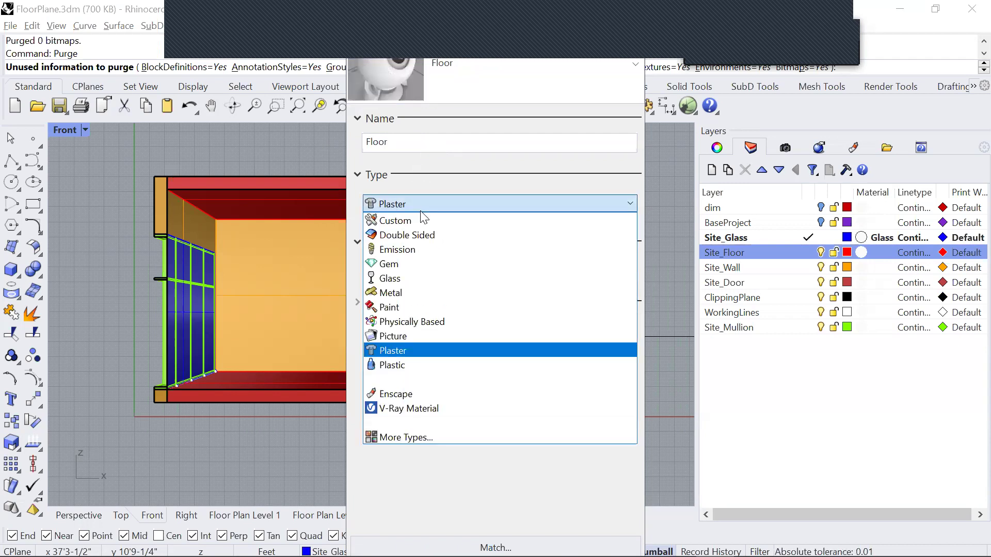
left_click(400, 308)
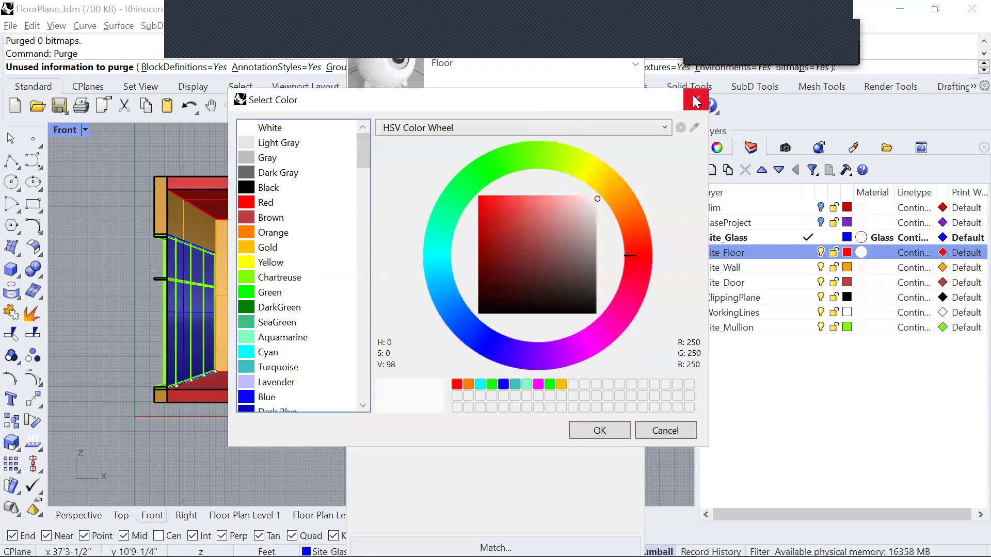
left_click(607, 429)
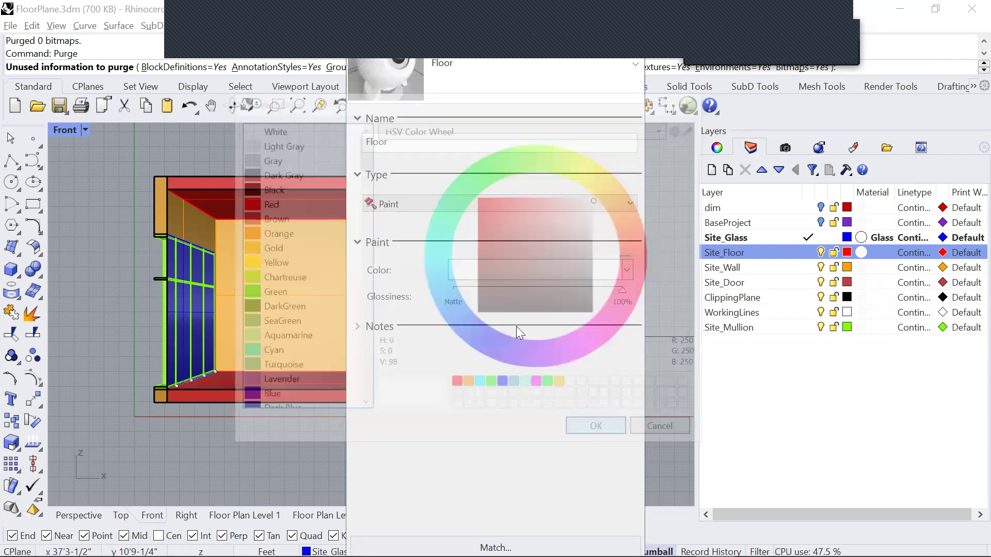
left_click(456, 198)
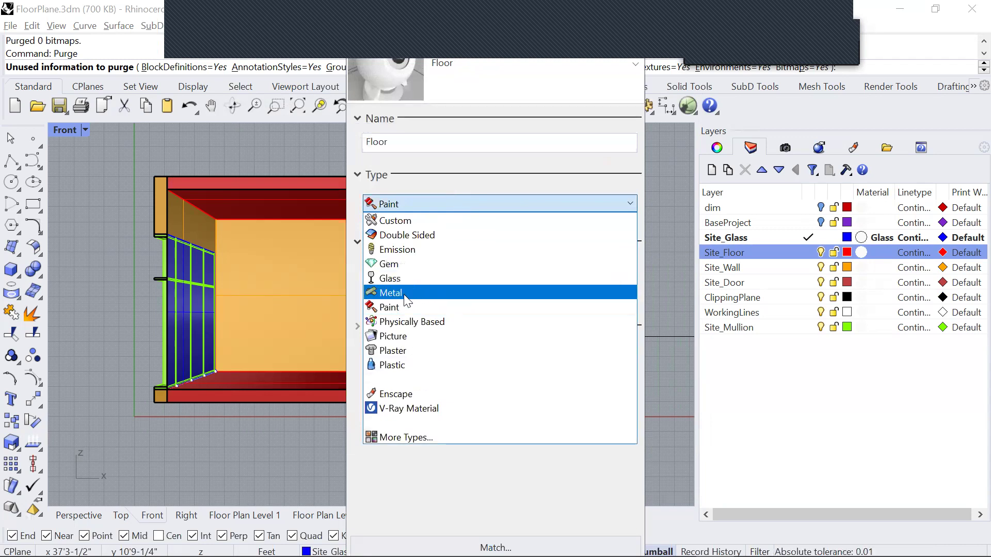
left_click(402, 352)
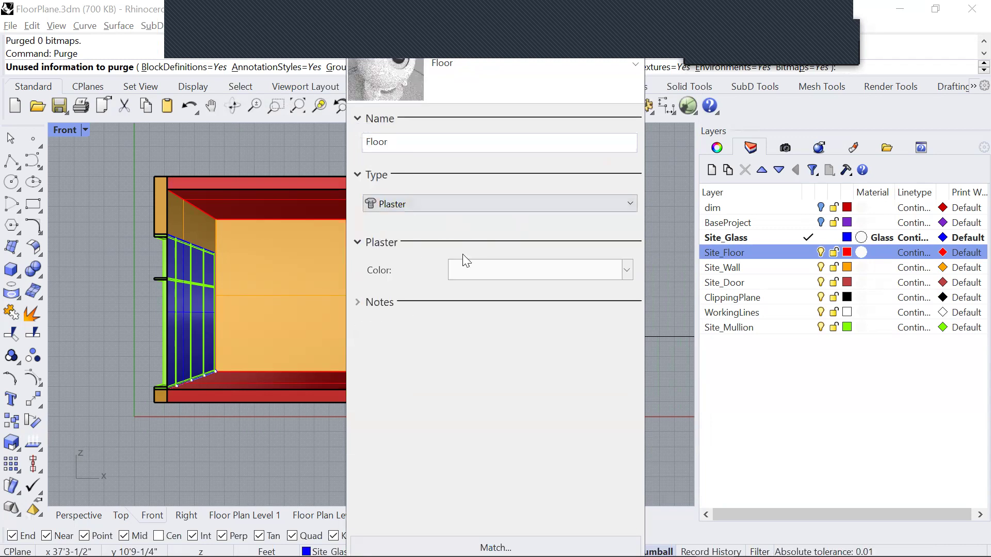
Set the Floor material's plaster colour to pure white (RGB 255, 255, 255) and apply it to the Site_Floor layer
left_click(476, 277)
mouse_move(597, 204)
left_mouse_down()
mouse_move(599, 212)
mouse_move(575, 197)
left_mouse_up()
left_click(602, 190)
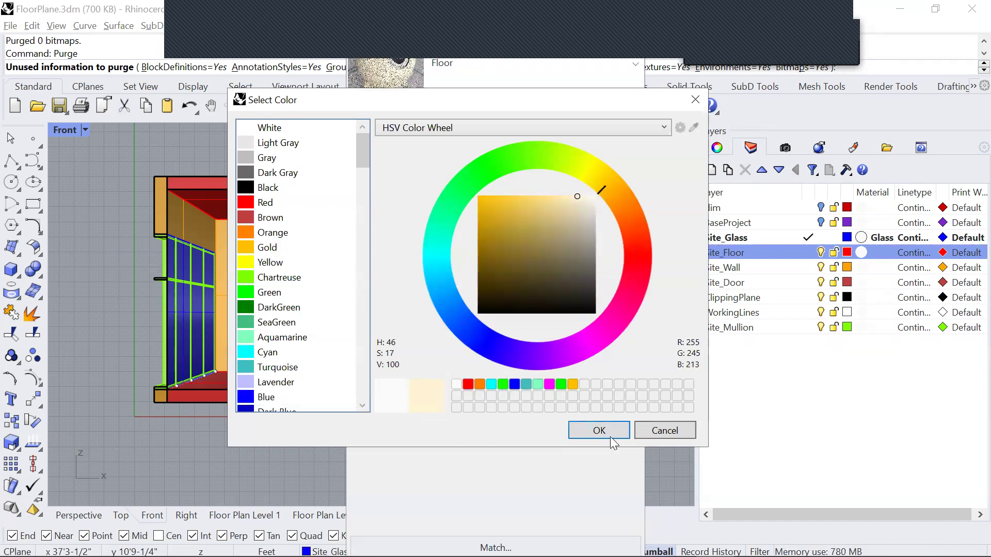
left_click(588, 201)
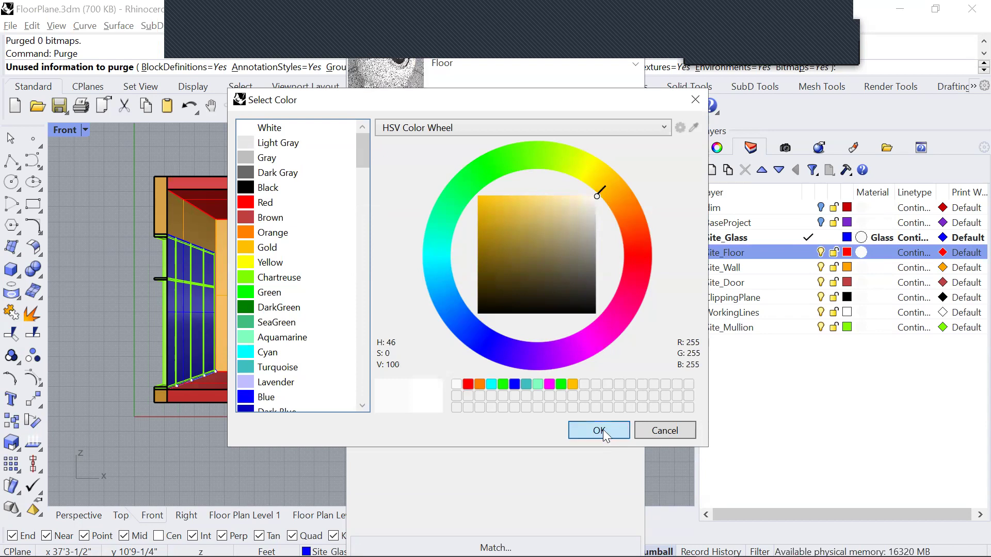
left_click(600, 430)
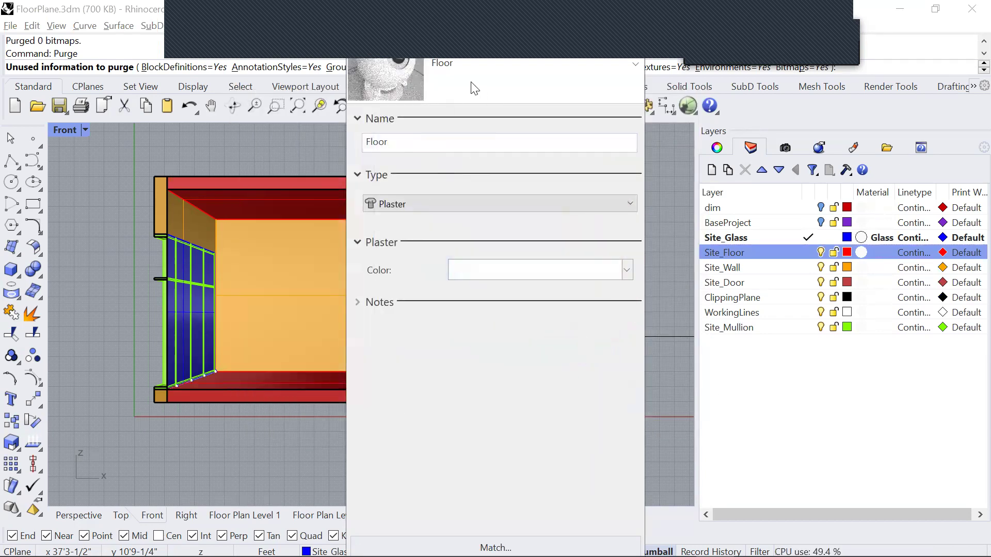
left_click(616, 66)
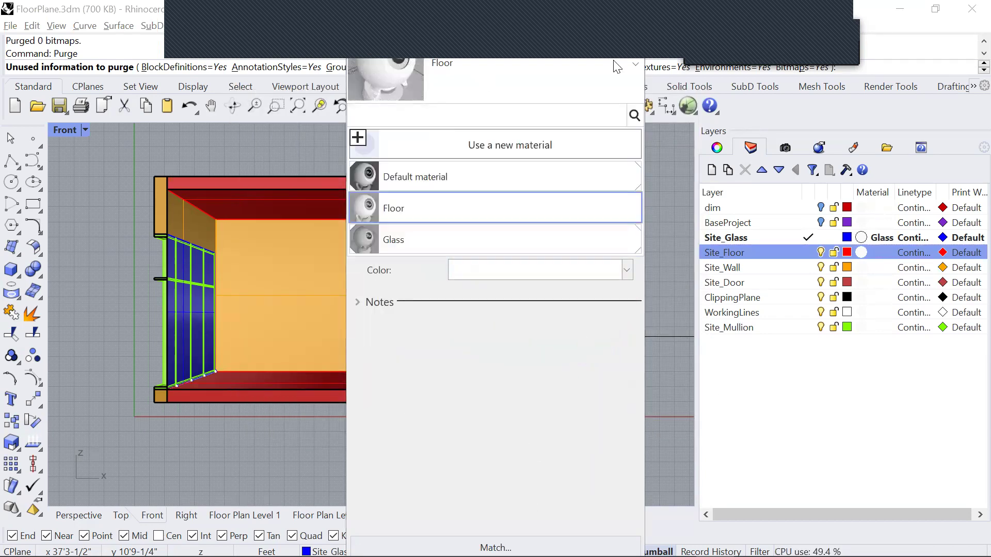
left_click(850, 107)
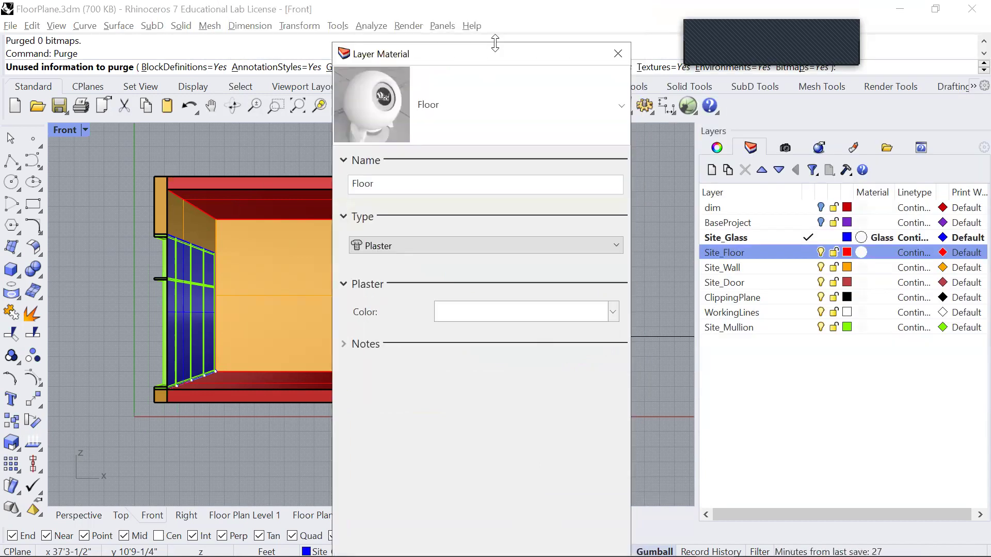
left_click_drag(502, 12, 421, 46)
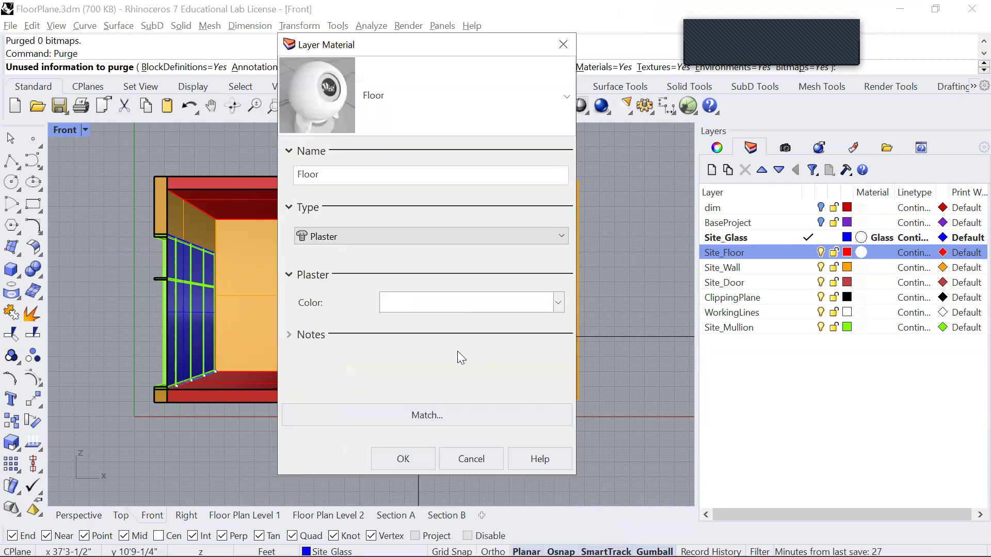
left_click(408, 457)
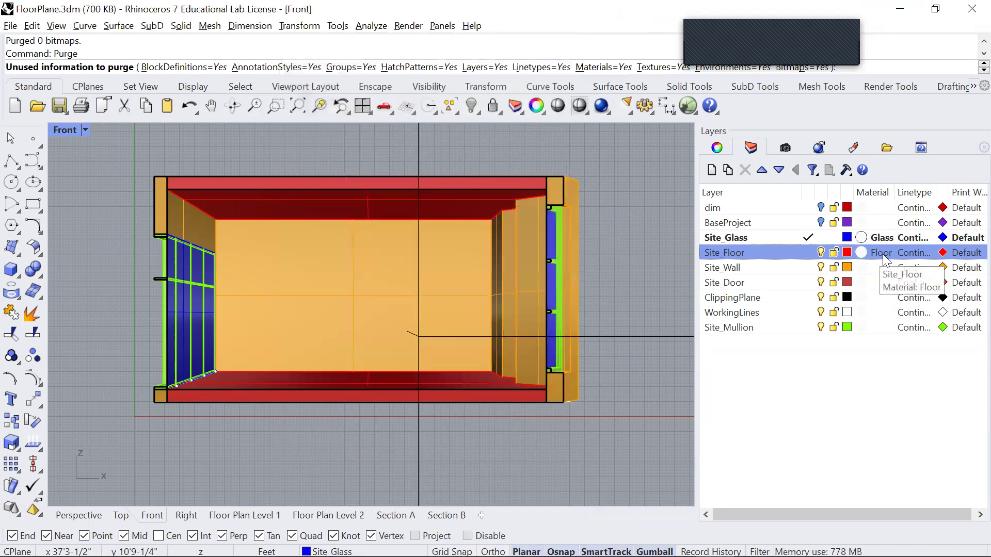
Give the Site_Wall layer a Paint material named Walls with a red colour of RGB 255, 58, 58
left_click(860, 268)
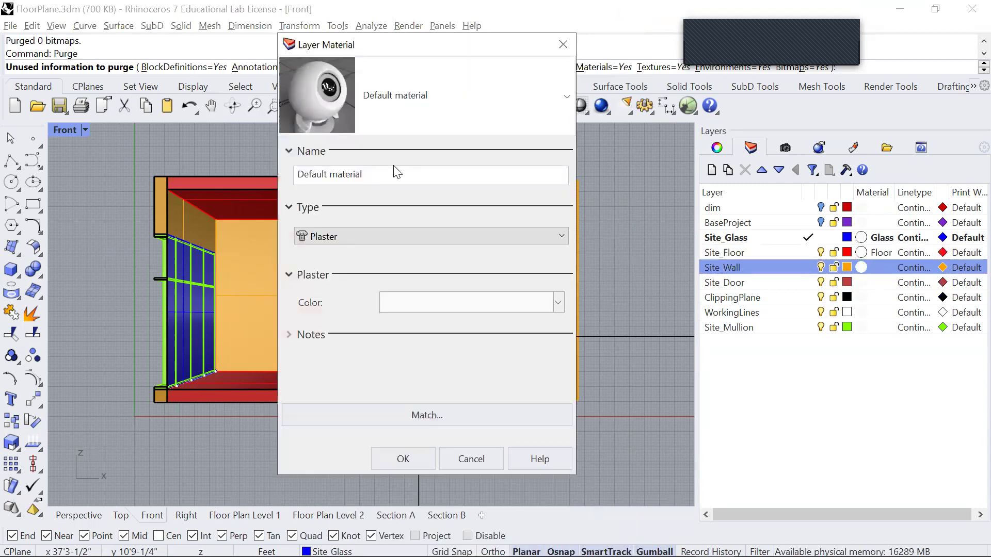
type("Walls")
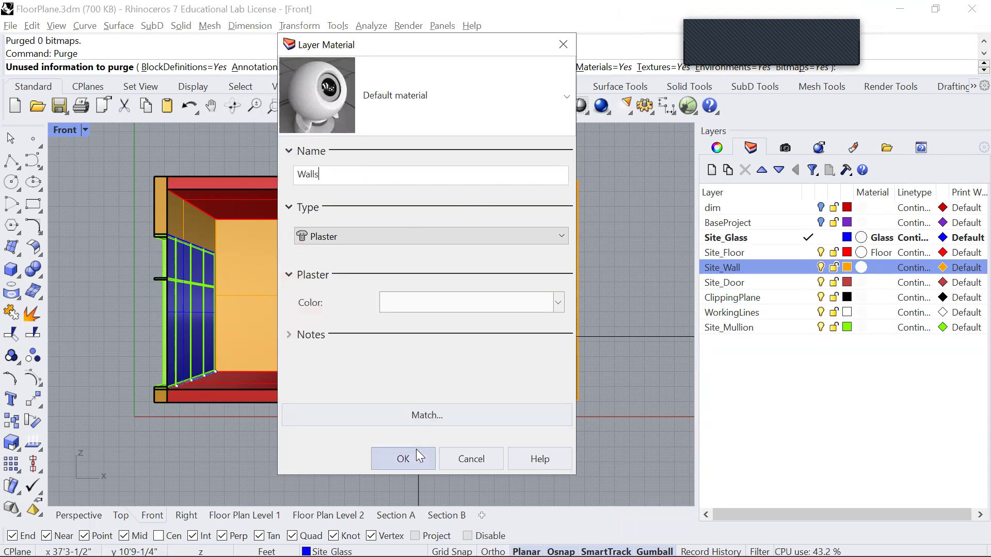
left_click(391, 234)
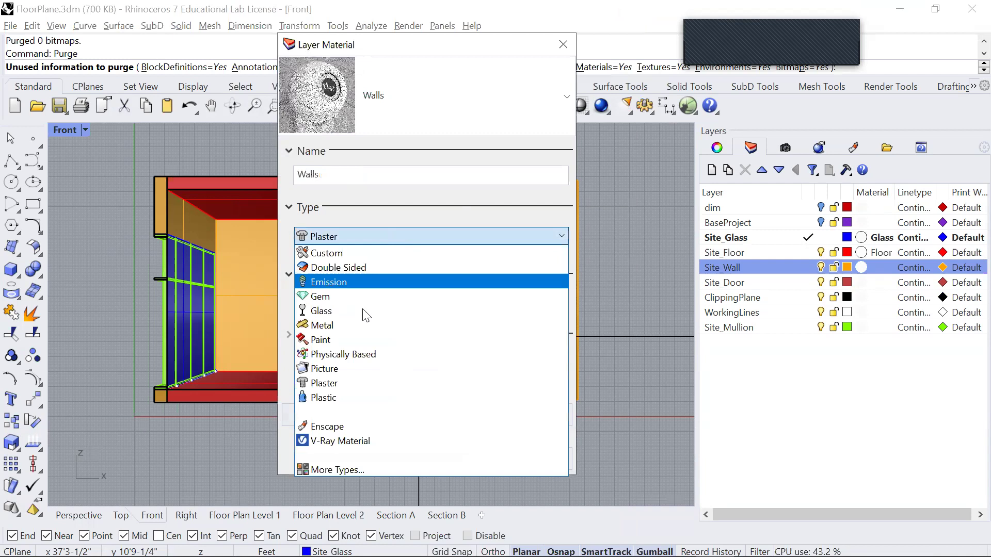
left_click(344, 343)
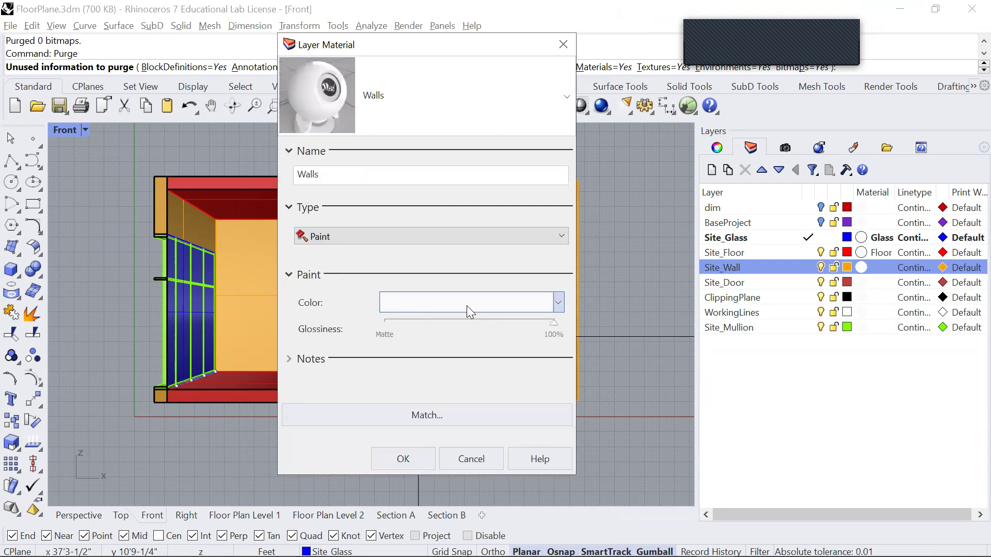
left_click(466, 306)
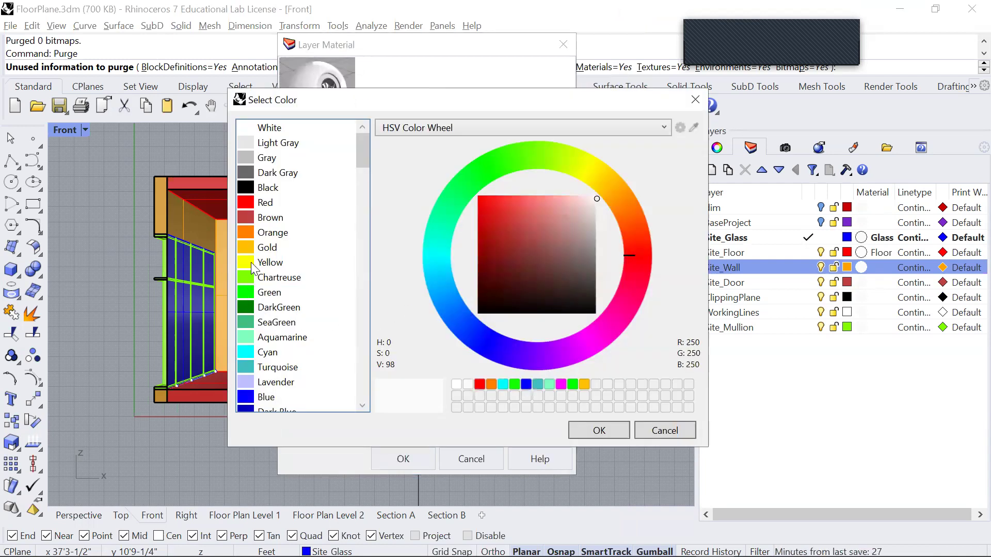
left_click_drag(579, 201, 505, 197)
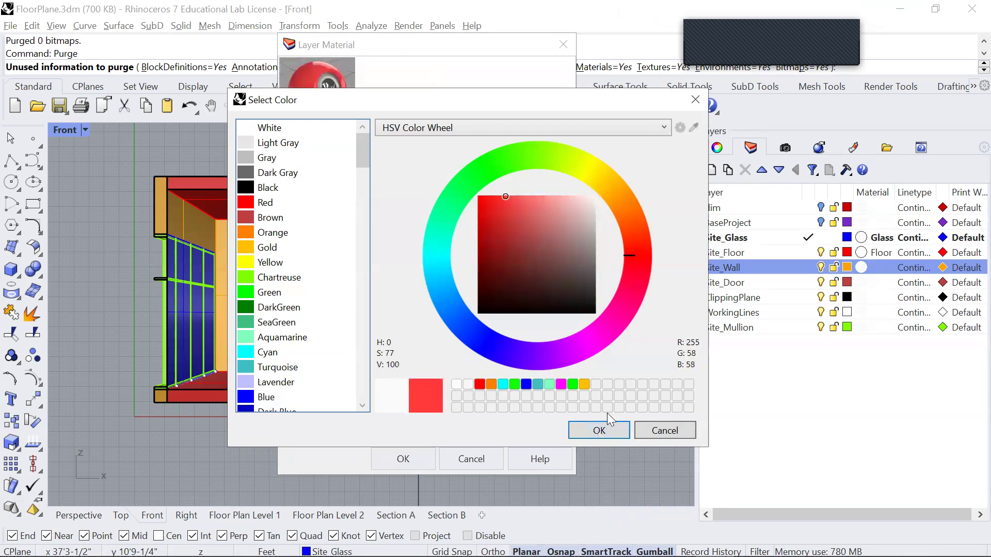
left_click(609, 426)
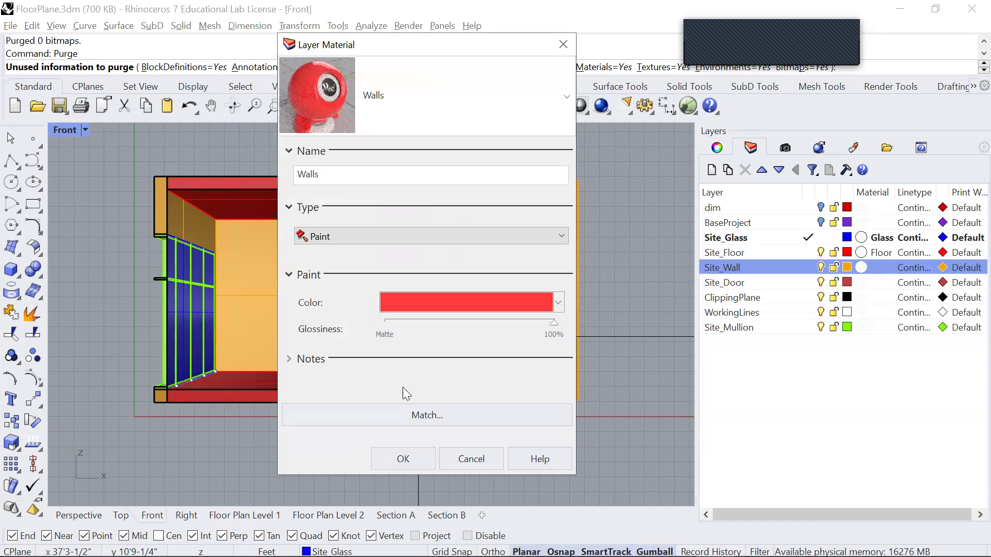
left_click(419, 455)
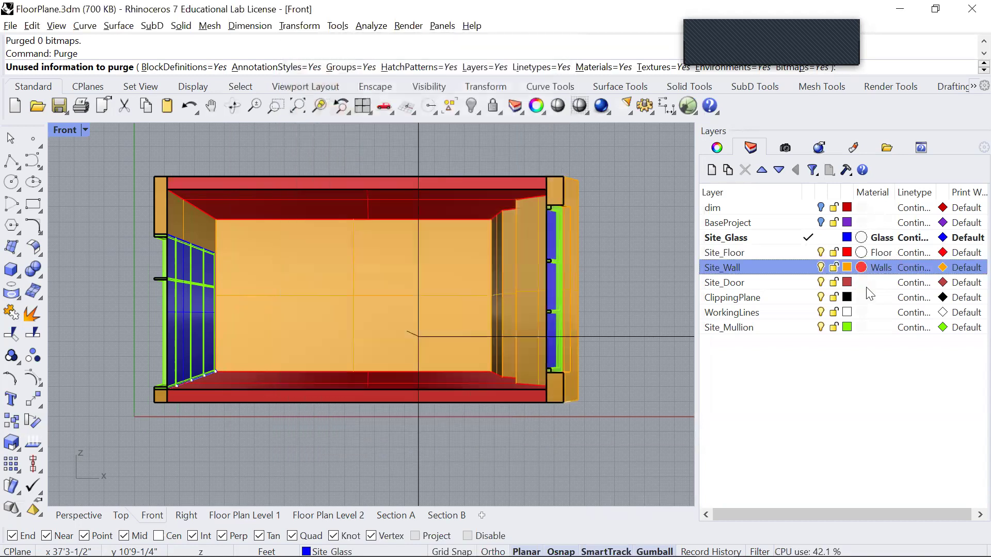
Check the Site_Door and Site_Glass layer materials and the Front viewport's properties without changing them
left_click(861, 283)
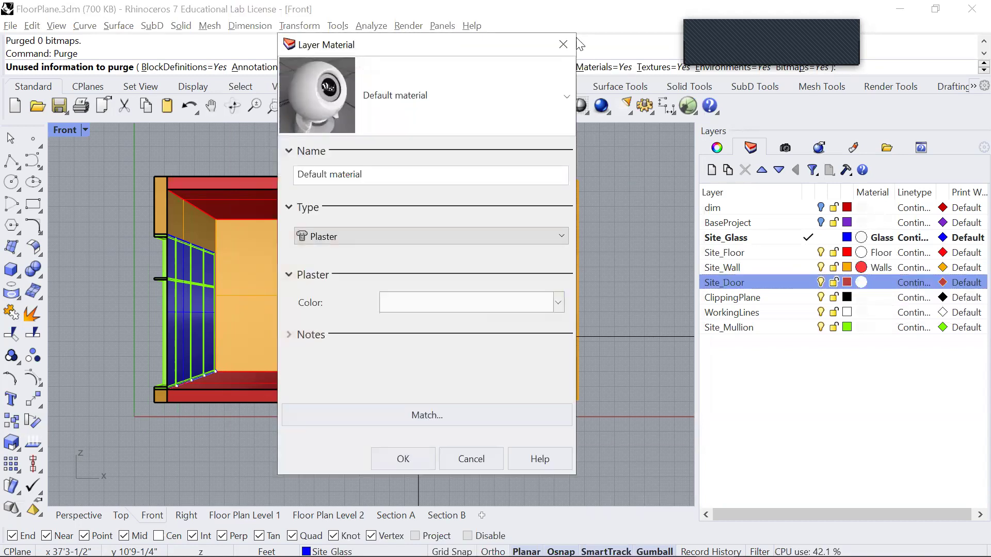
left_click(563, 44)
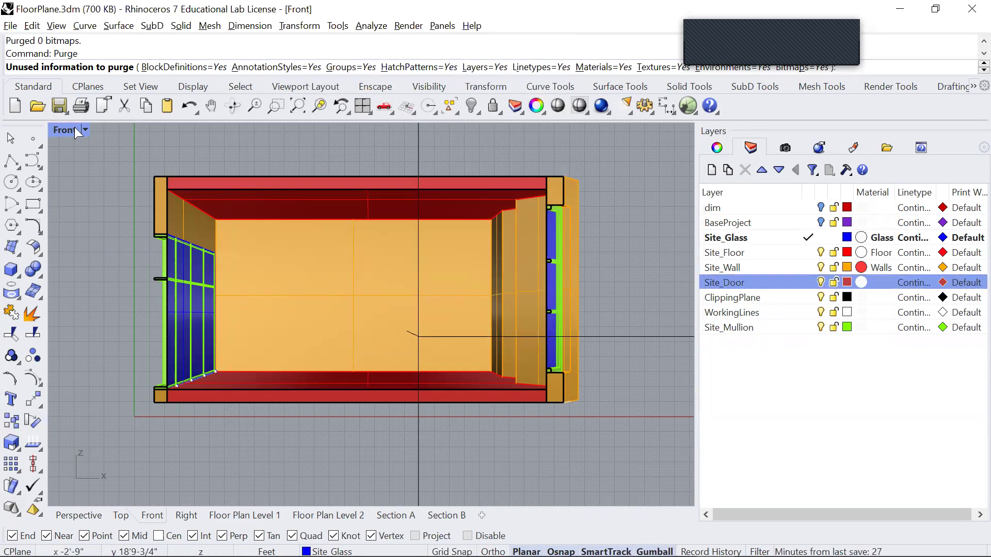
left_click(601, 106)
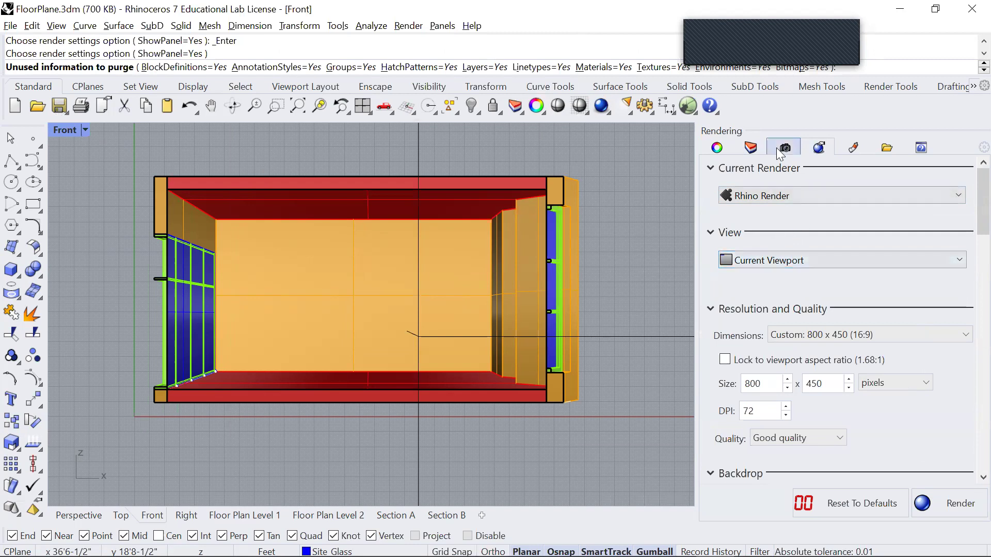
left_click(750, 148)
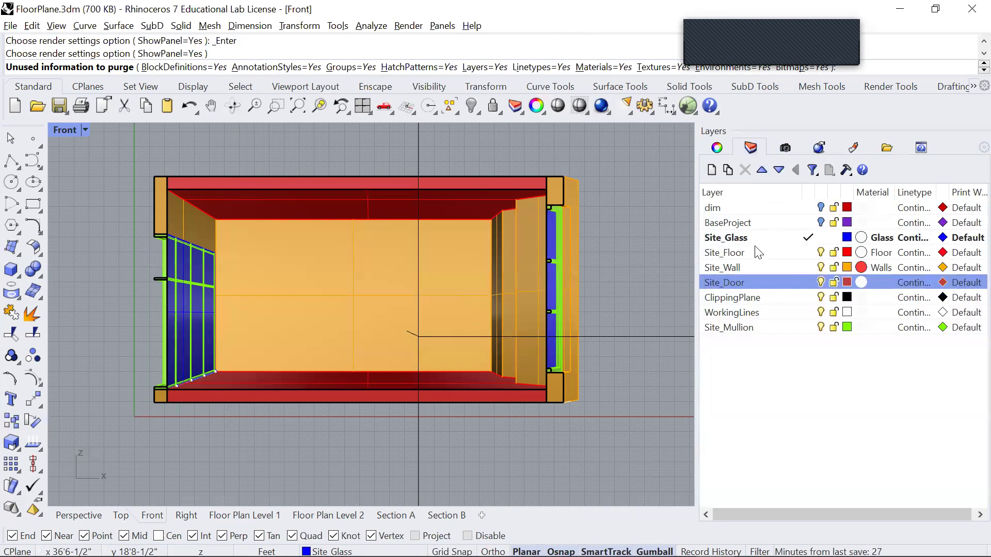
left_click(877, 238)
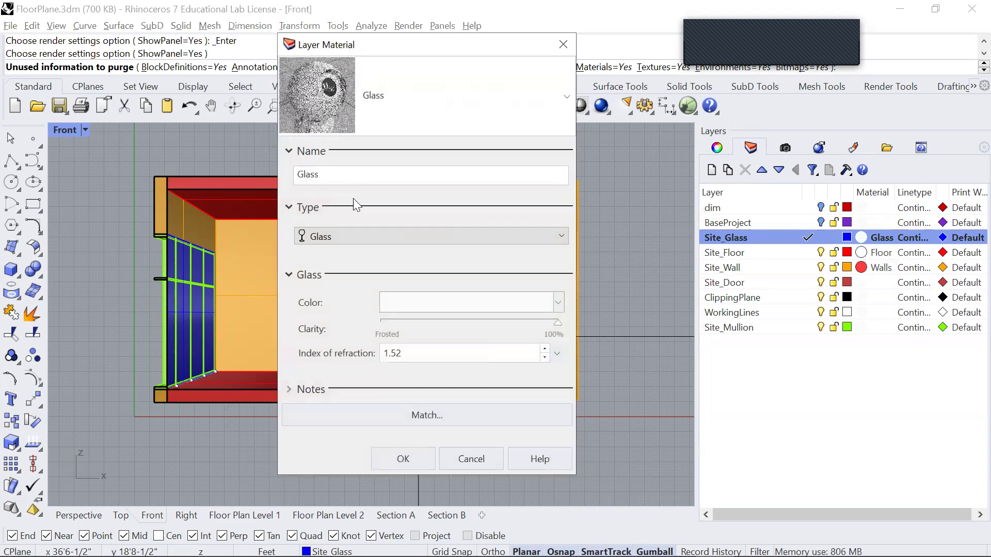
left_click(563, 44)
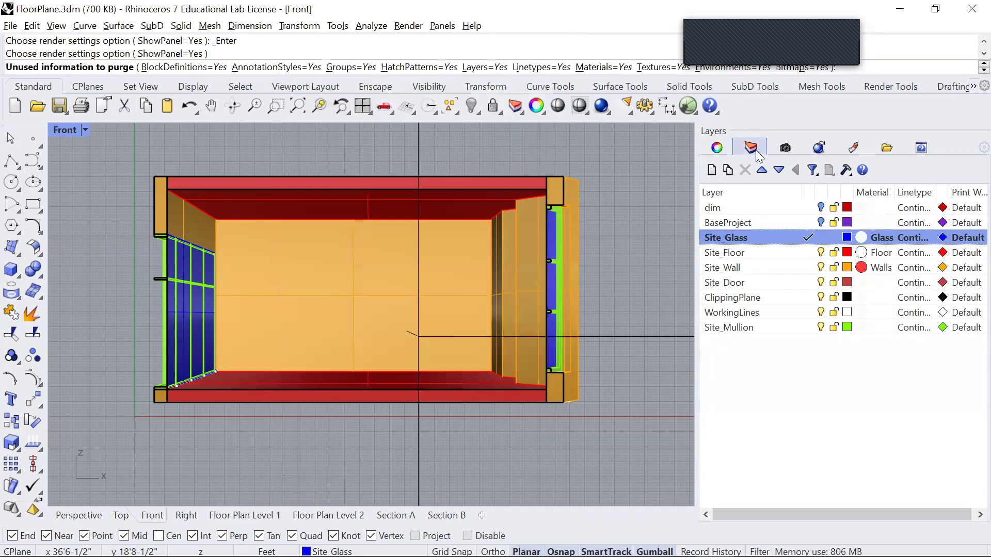
left_click(716, 148)
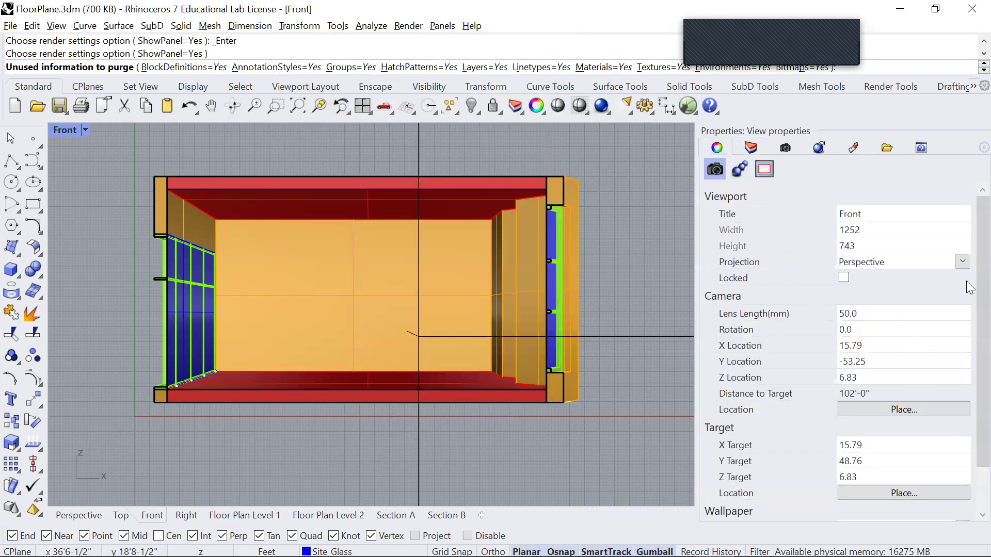
scroll(965, 280, "down", 2)
scroll(966, 281, "up", 2)
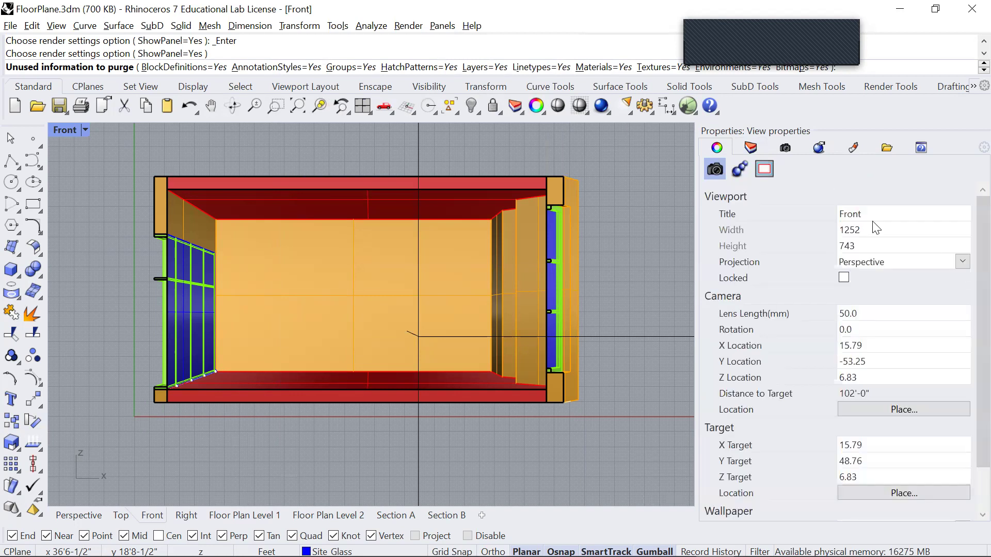
left_click(751, 148)
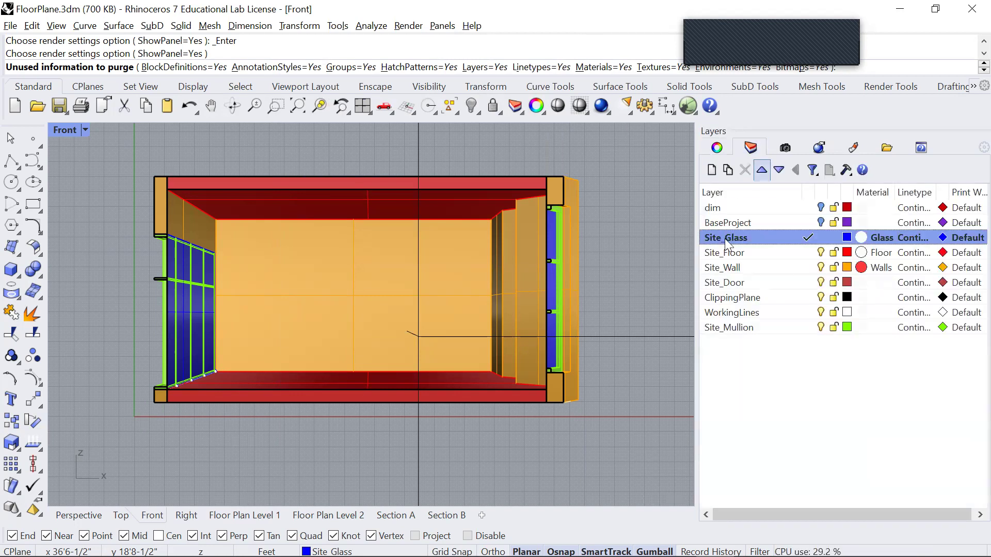
Set the render output dimensions to 1920 x 1080 (16:9) in the rendering settings
right_click(600, 103)
scroll(969, 226, "down", 1)
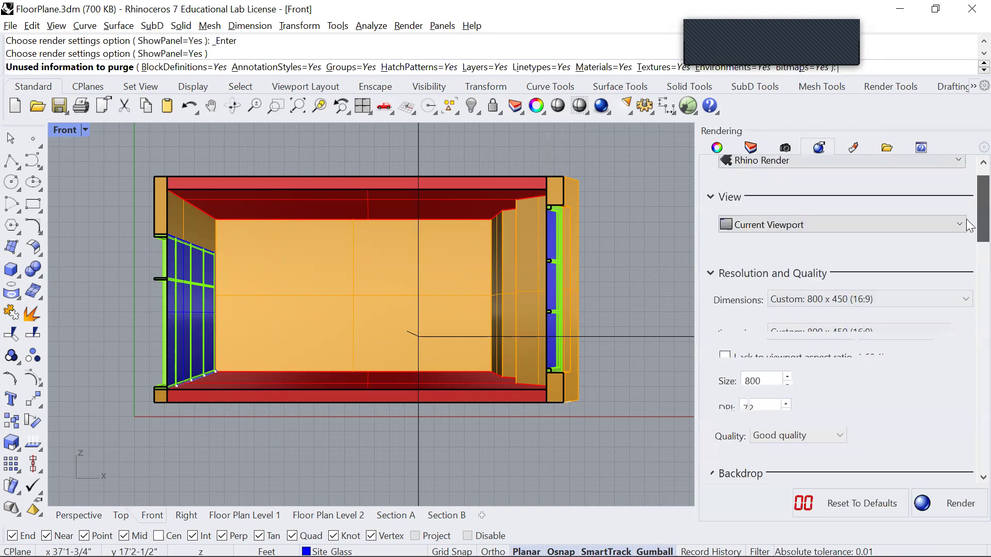
scroll(969, 226, "down", 2)
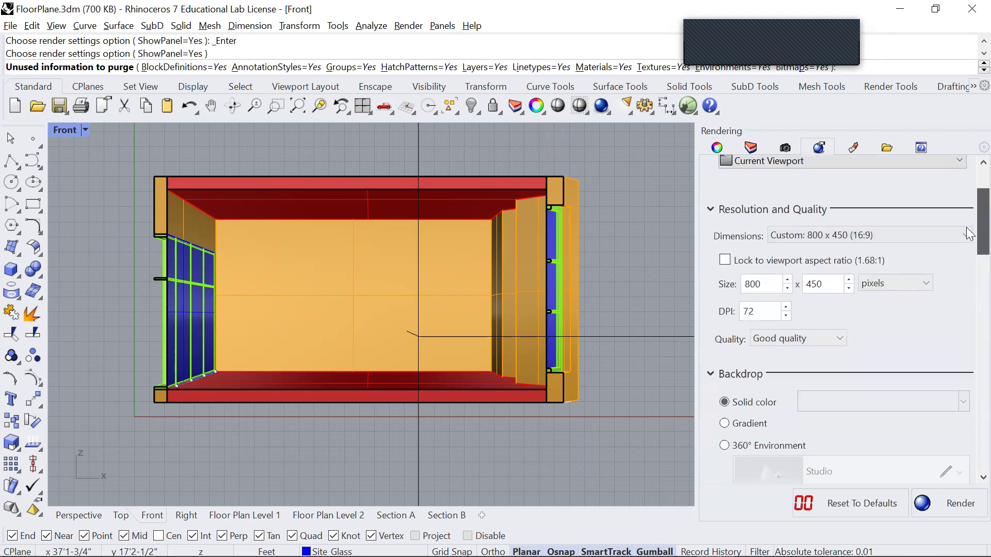
left_click(899, 235)
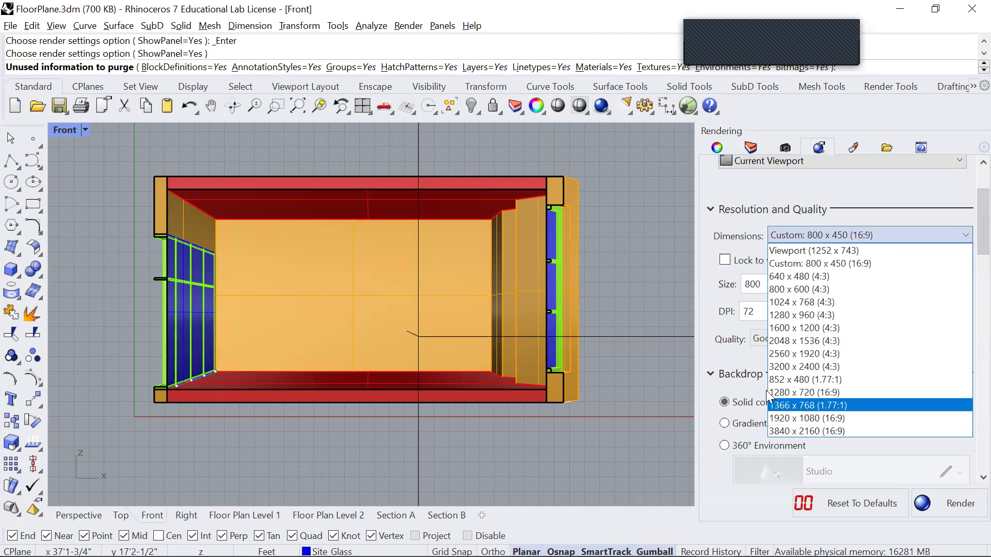
left_click(780, 421)
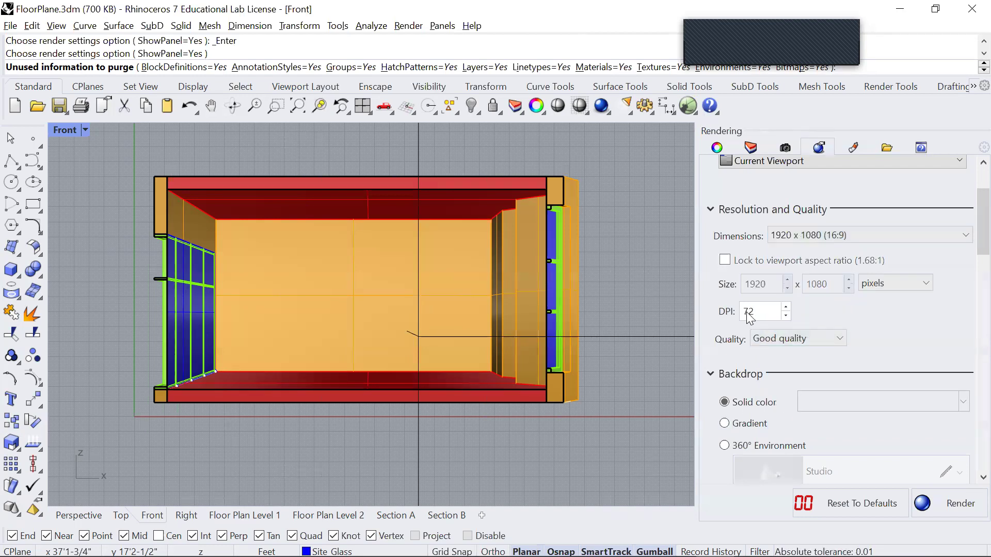
Set the render resolution to 300 DPI, keeping the quality at Good quality
left_click_drag(763, 312, 728, 315)
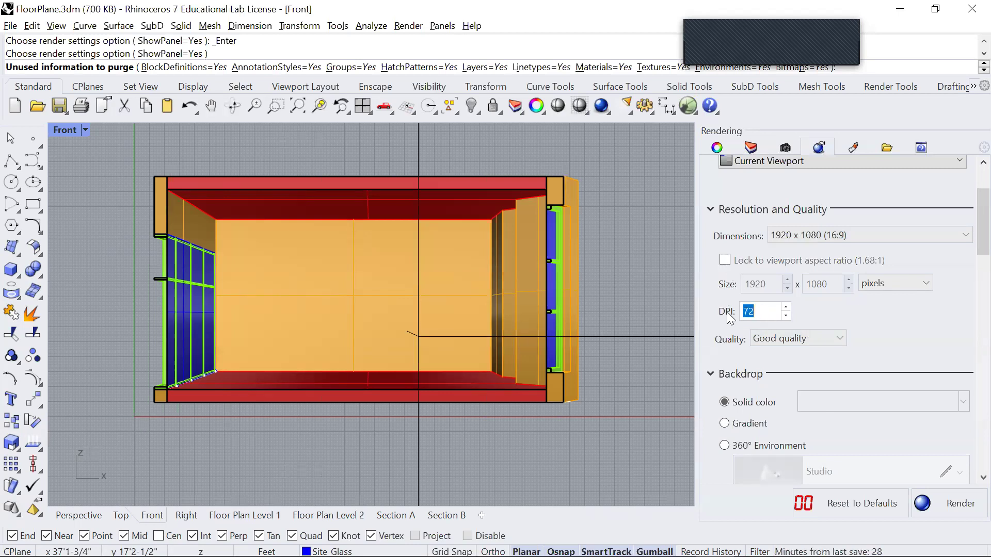
type("300")
left_click(839, 338)
left_click(841, 336)
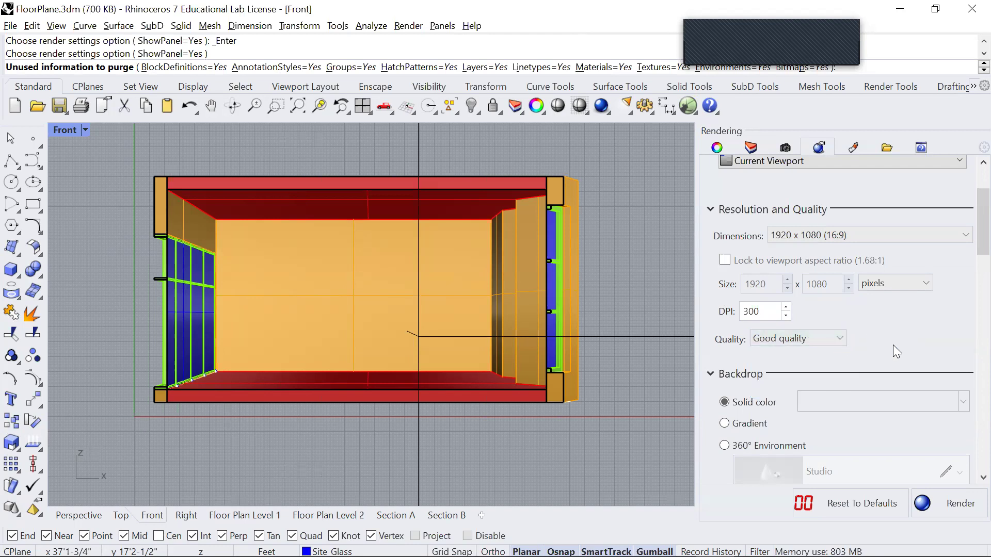
Set the manually controlled sun to an azimuth of about 24.7° and accept the sun settings
scroll(968, 247, "down", 4)
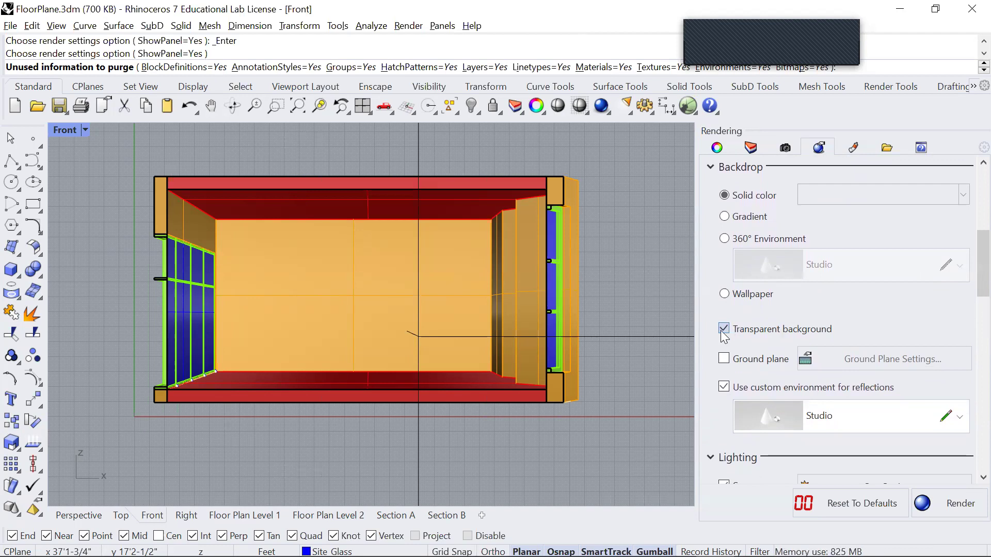
scroll(968, 305, "down", 2)
scroll(968, 310, "down", 3)
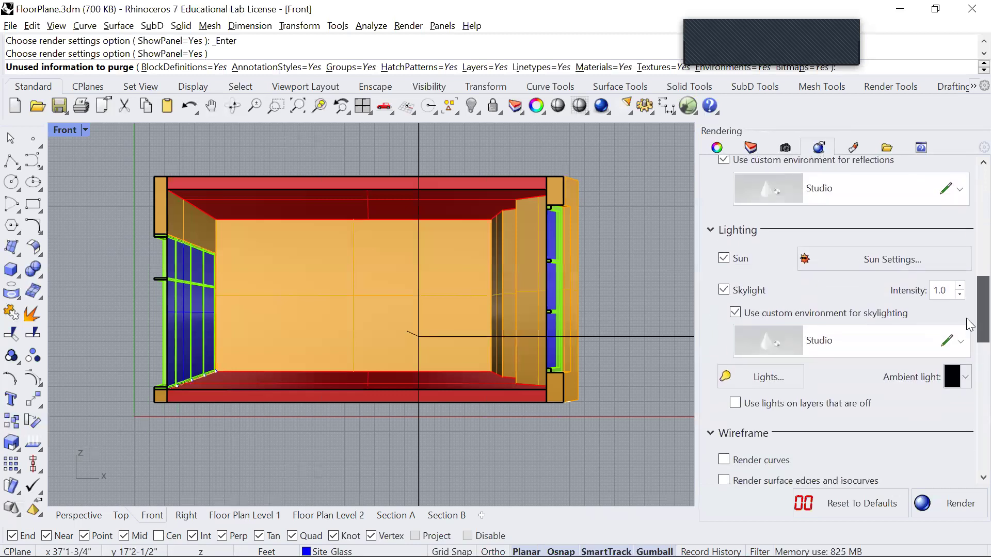
left_click(827, 208)
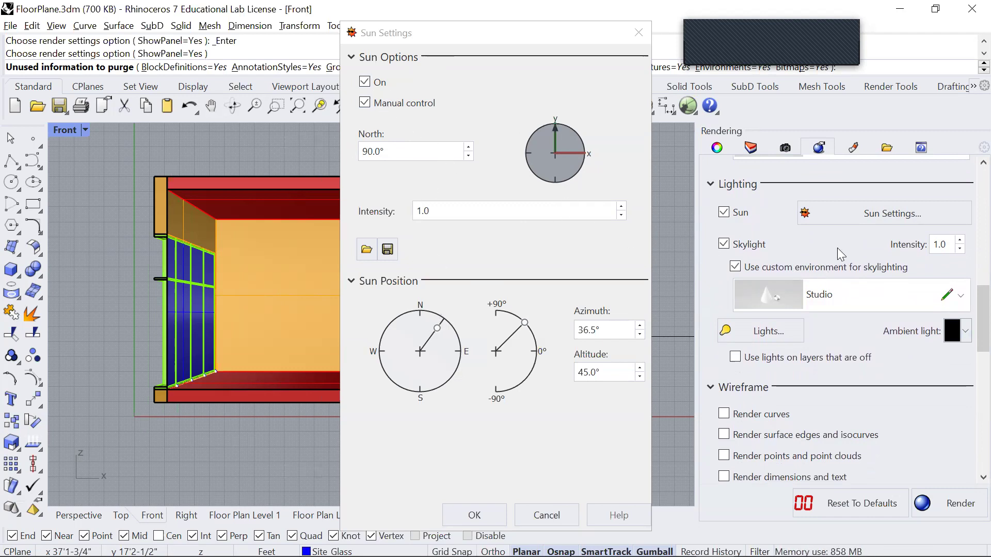
mouse_move(437, 328)
left_mouse_down()
mouse_move(446, 323)
mouse_move(439, 311)
left_mouse_up()
left_click_drag(510, 31, 552, 20)
left_click(518, 505)
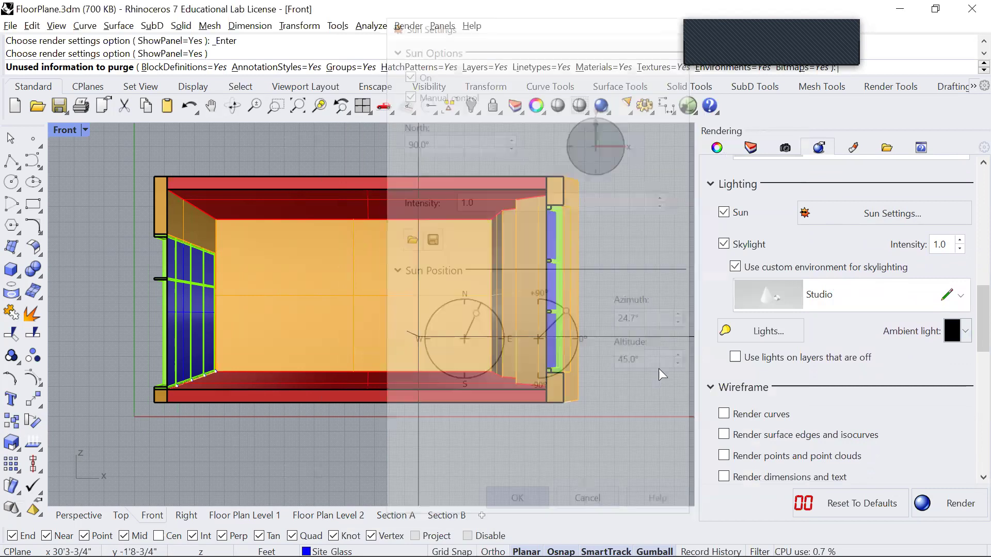
Switch the Front viewport to Rendered display and try the sun at about 46.6° azimuth and 32.8° altitude
left_click(85, 130)
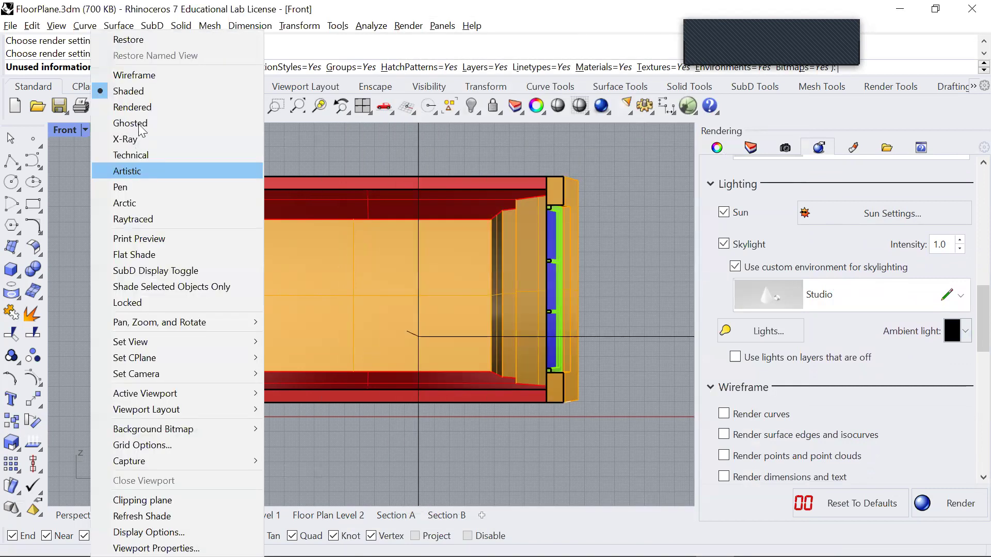
left_click(133, 108)
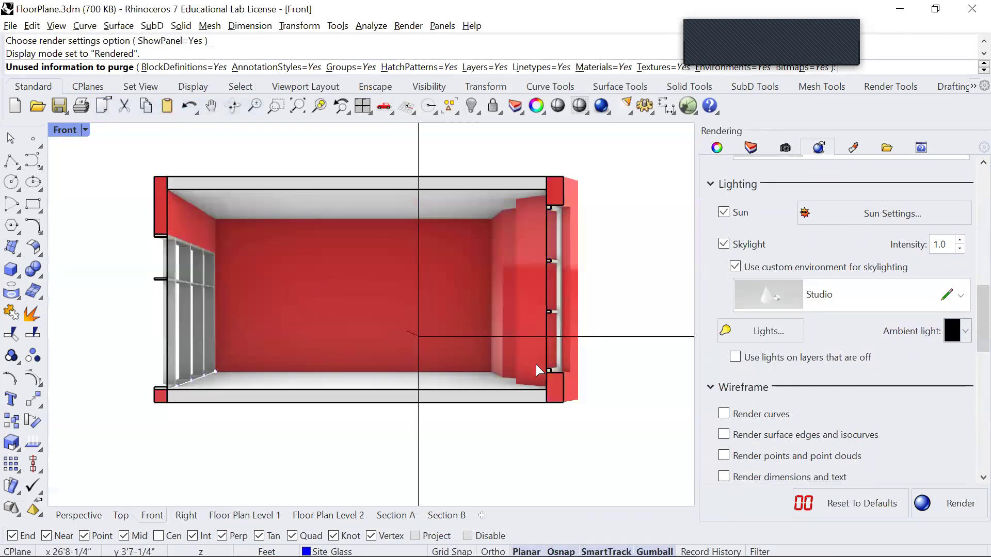
left_click(836, 212)
left_click(407, 92)
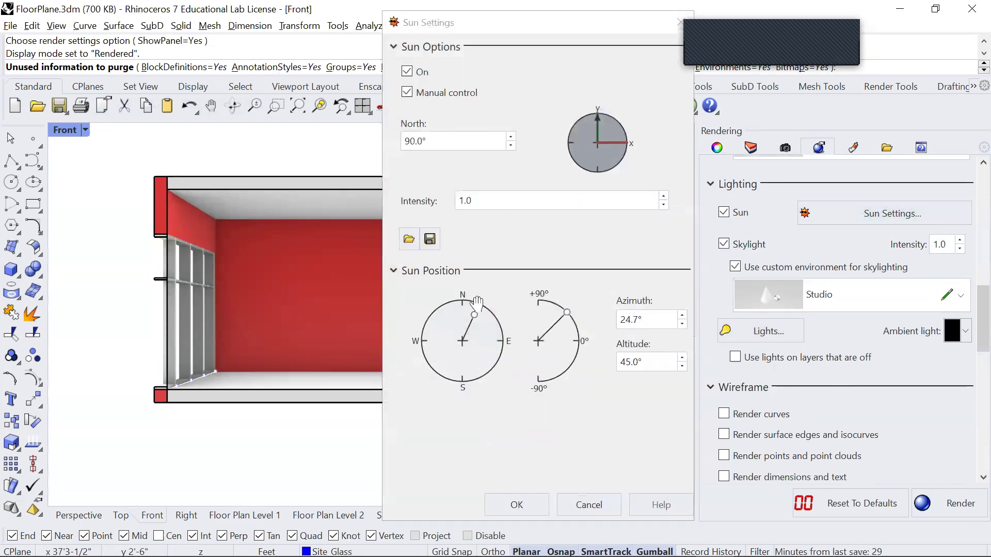
left_click_drag(478, 315, 492, 313)
left_click_drag(567, 313, 578, 324)
left_click_drag(583, 26, 864, 24)
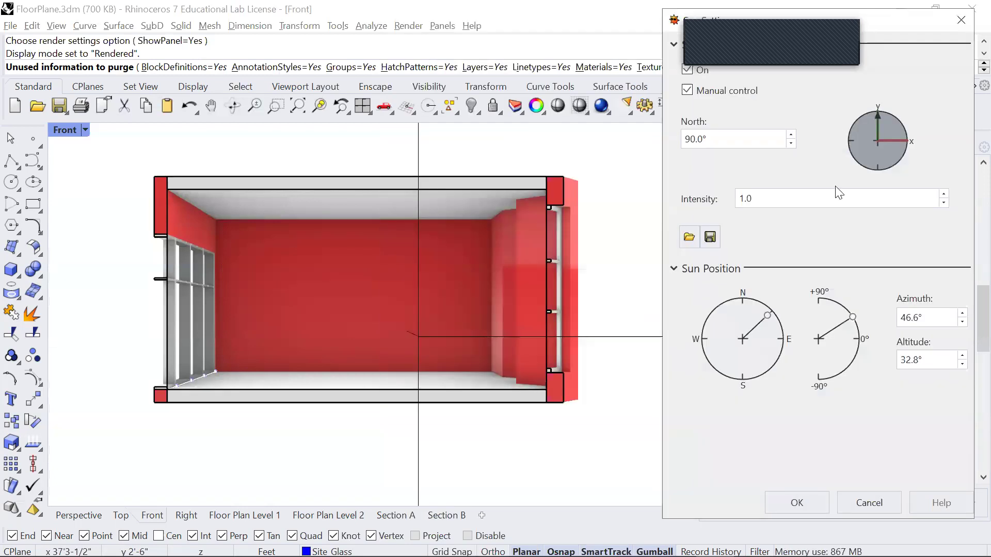
Reposition the sun to about 220.4° azimuth and 40.2° altitude, accept it, and start rendering the Front view
mouse_move(844, 324)
left_mouse_down()
mouse_move(824, 316)
mouse_move(836, 302)
left_mouse_up()
left_click_drag(756, 326, 721, 352)
mouse_move(836, 302)
left_mouse_down()
mouse_move(859, 343)
mouse_move(849, 312)
left_mouse_up()
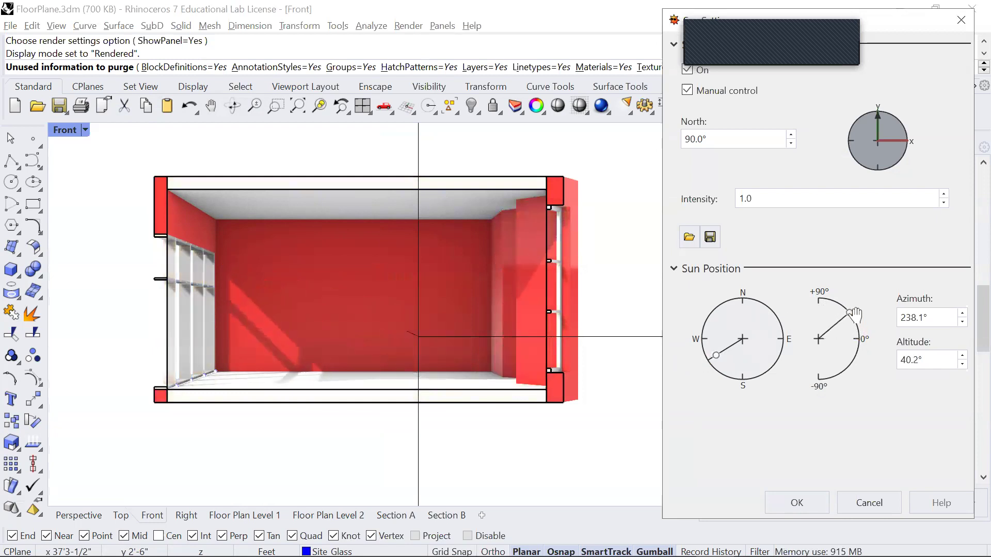
mouse_move(716, 354)
left_mouse_down()
mouse_move(705, 342)
mouse_move(718, 357)
left_mouse_up()
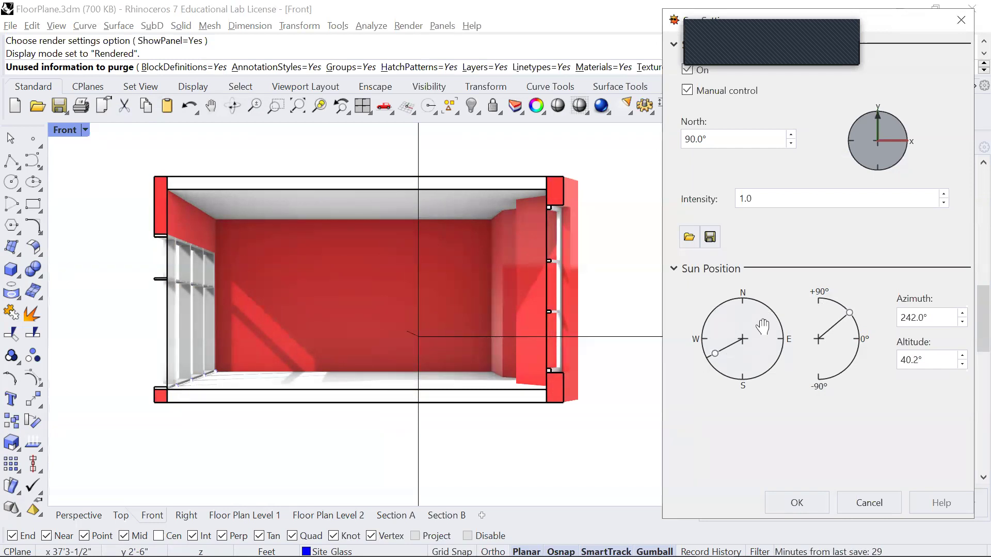
mouse_move(715, 354)
left_mouse_down()
mouse_move(707, 340)
mouse_move(722, 363)
left_mouse_up()
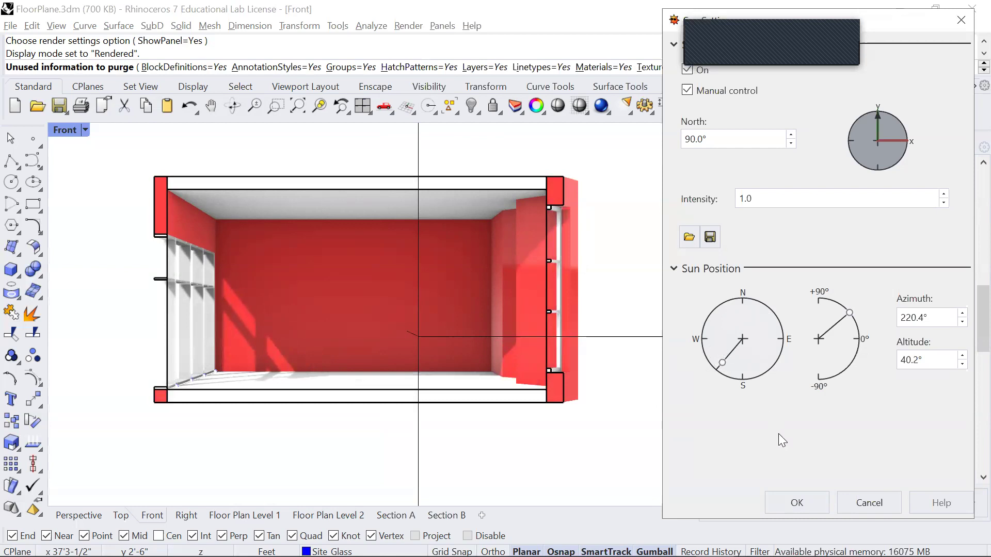
left_click(793, 500)
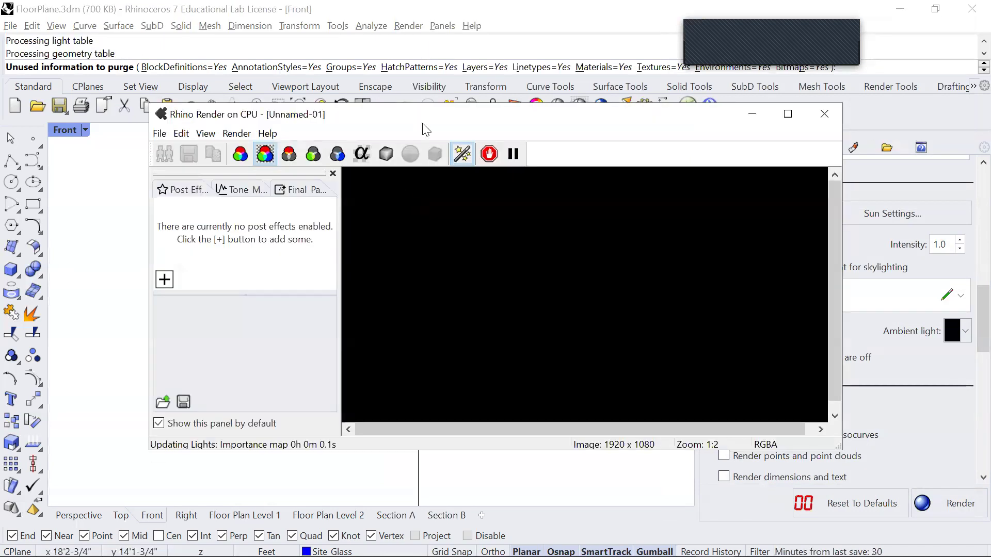
left_click_drag(428, 115, 370, 98)
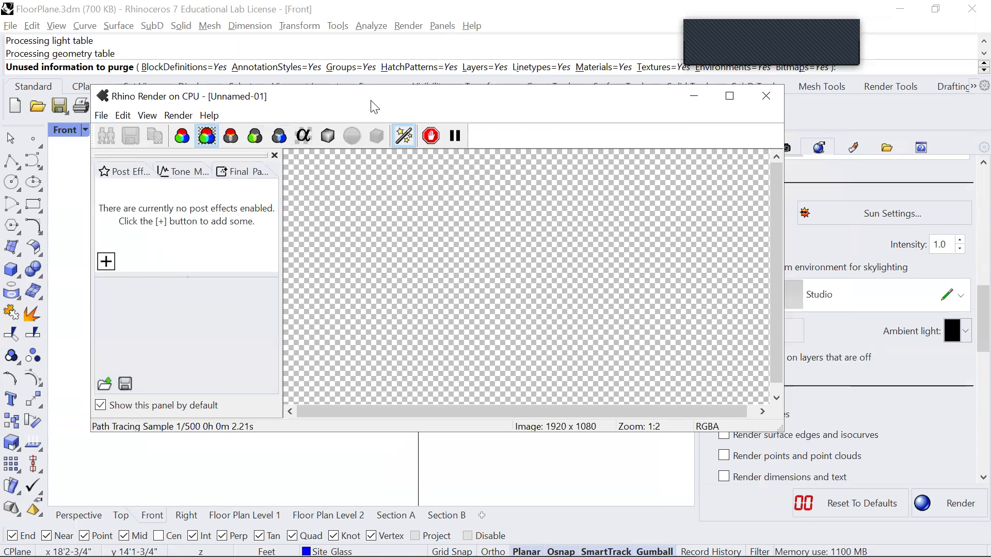